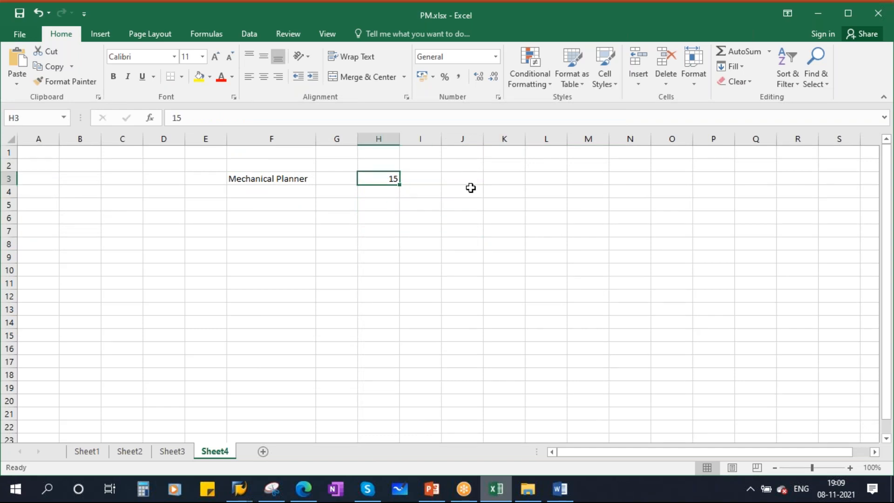
# Enter count 5 labelled Regular Mainteanance in row 5 and autofit column L
pyautogui.click(494, 204)
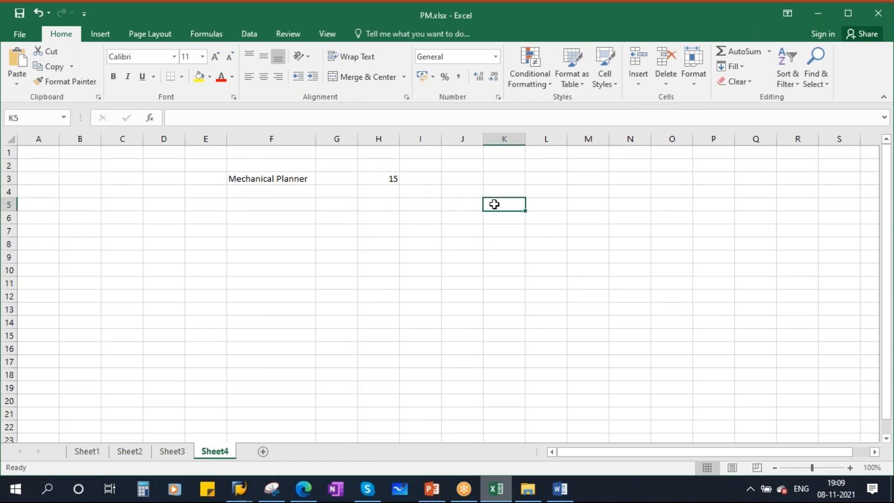
pyautogui.write('5')
pyautogui.click(538, 203)
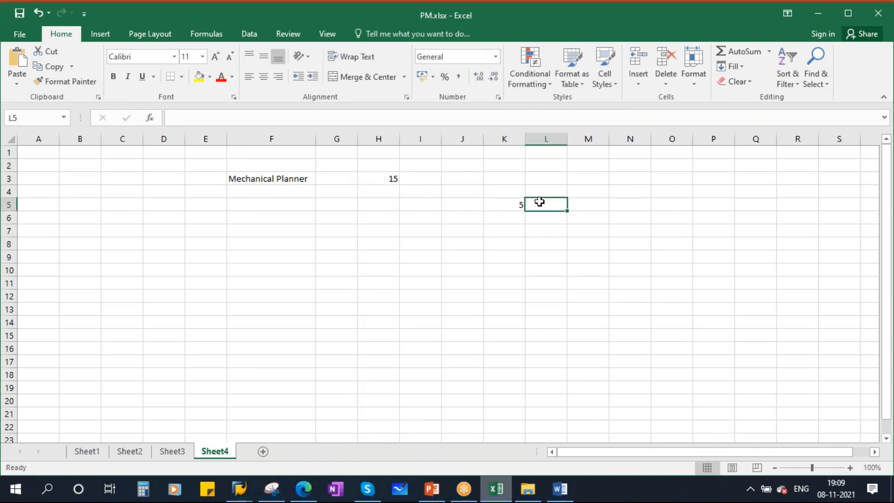
pyautogui.write('Reg')
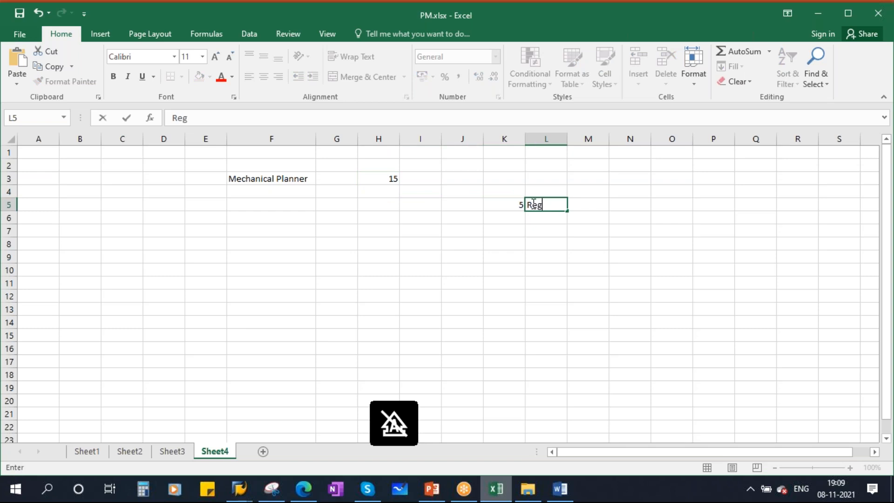
pyautogui.write('ular Mainteann')
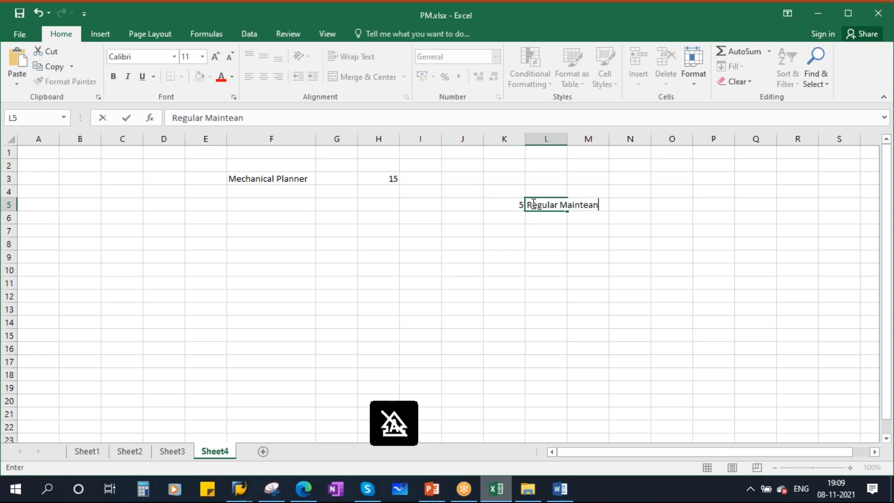
pyautogui.click(563, 233)
pyautogui.doubleClick(567, 139)
# Enter count 4 in row 6 with the copied label changed to Breakdown Mainteanance
pyautogui.click(511, 214)
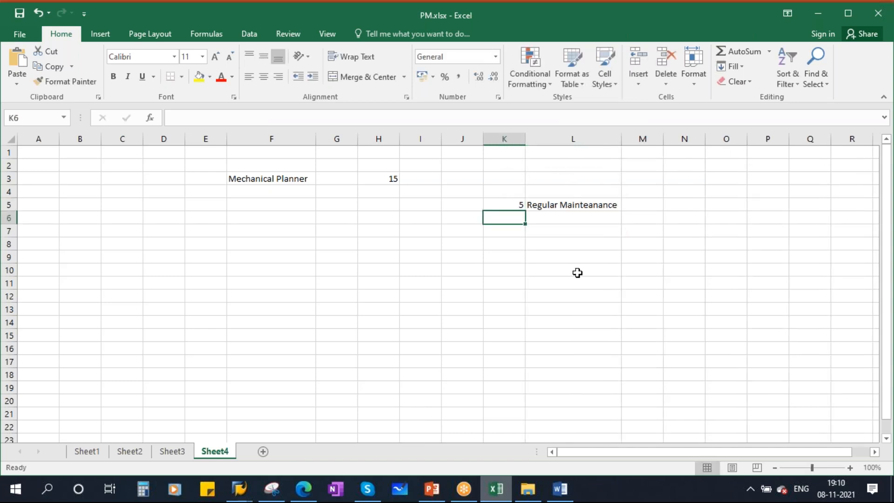
pyautogui.write('4')
pyautogui.click(541, 217)
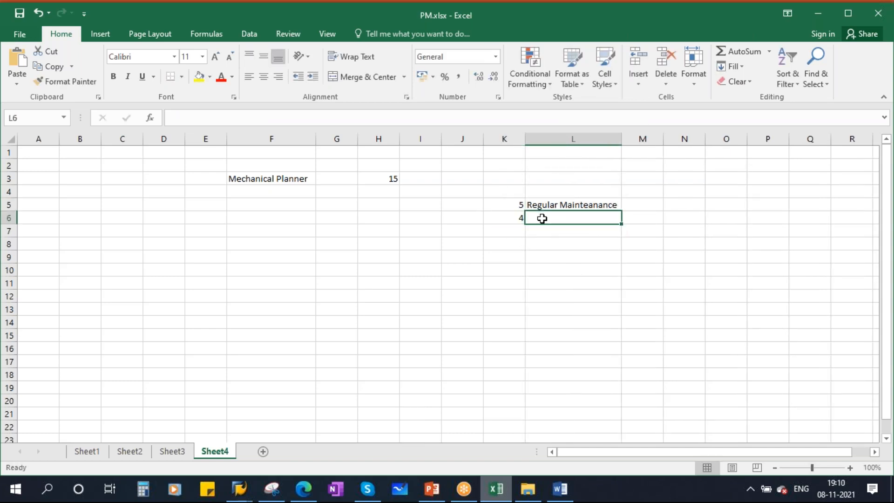
pyautogui.hotkey('ctrl', 'd')
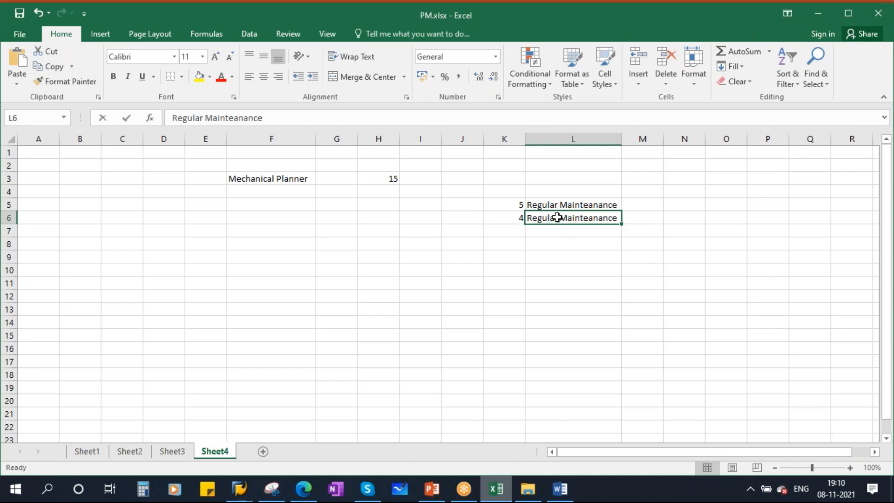
pyautogui.doubleClick(557, 217)
pyautogui.press('BackSpace')
pyautogui.press('BackSpace')
pyautogui.press('BackSpace')
pyautogui.press('BackSpace')
pyautogui.press('BackSpace')
pyautogui.press('BackSpace')
pyautogui.press('BackSpace')
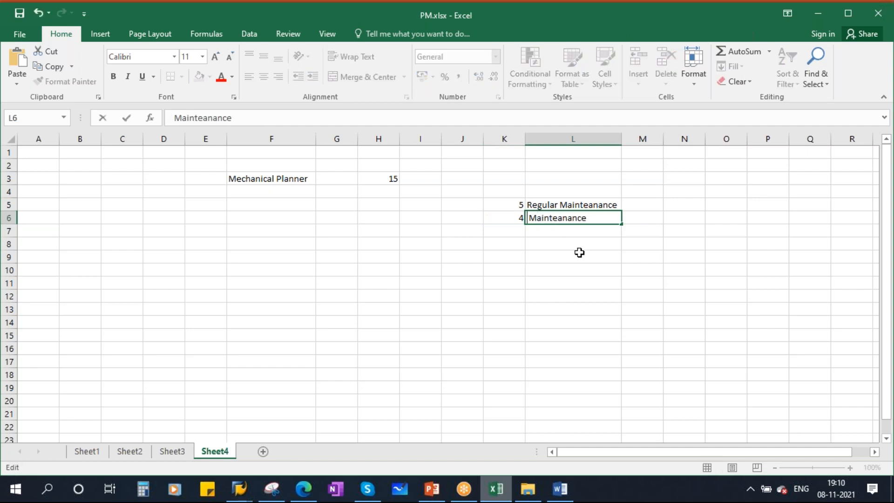
pyautogui.write('Breakdown')
pyautogui.click(510, 228)
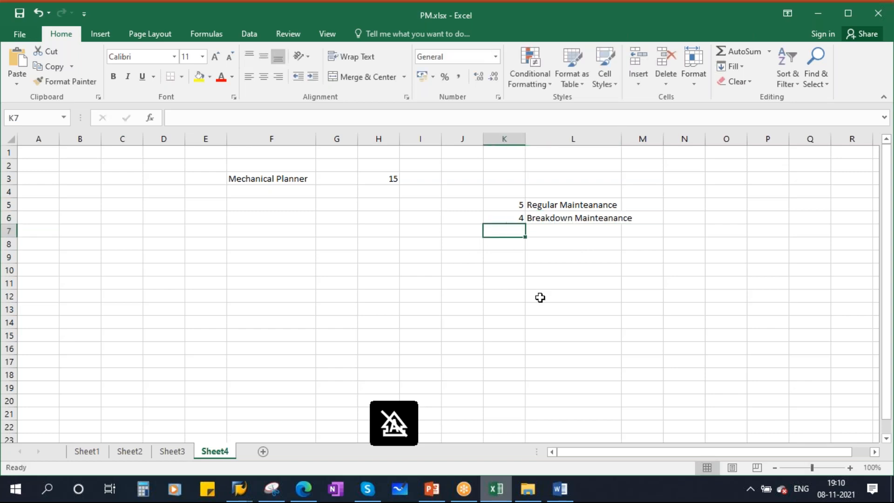
# Enter count 6 with the Breakdown Mainteanance label in row 7, widen column L, and select columns B–D
pyautogui.write('6')
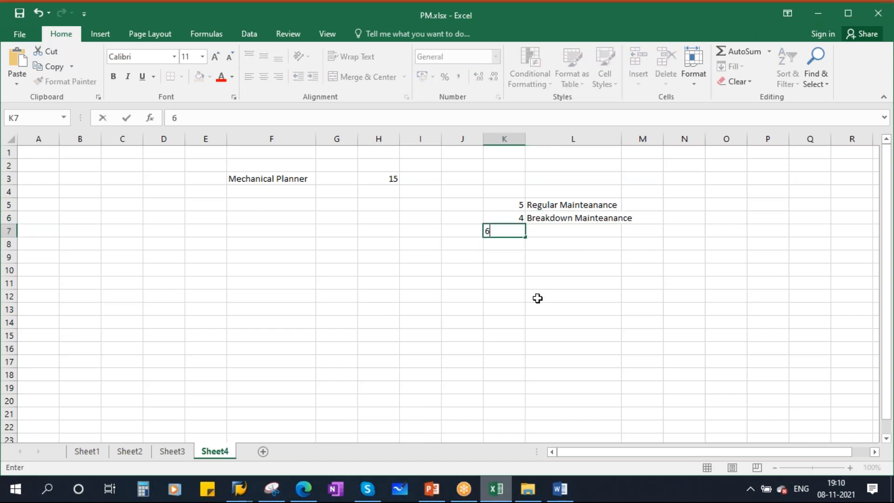
pyautogui.click(549, 230)
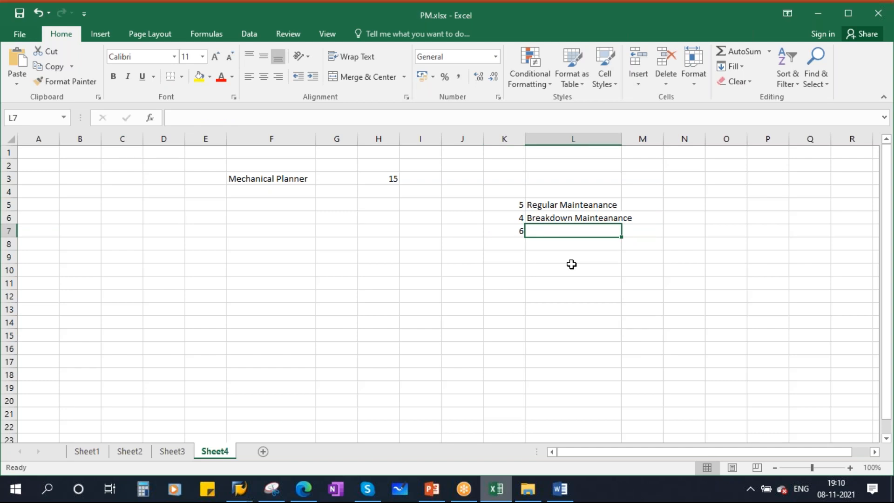
pyautogui.hotkey('ctrl', 'd')
pyautogui.doubleClick(621, 139)
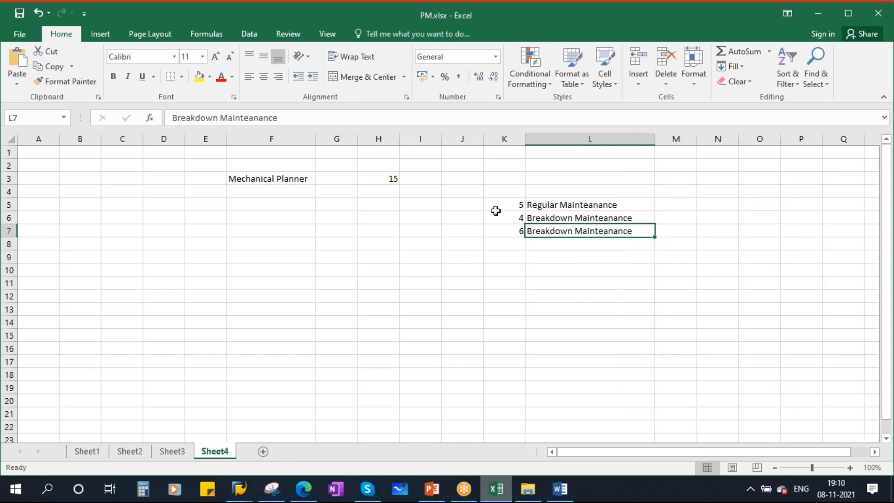
pyautogui.moveTo(86, 138); pyautogui.dragTo(158, 138)
# Delete empty columns B–D and relabel the third entry as Preventive Mainteanance
pyautogui.rightClick(158, 139)
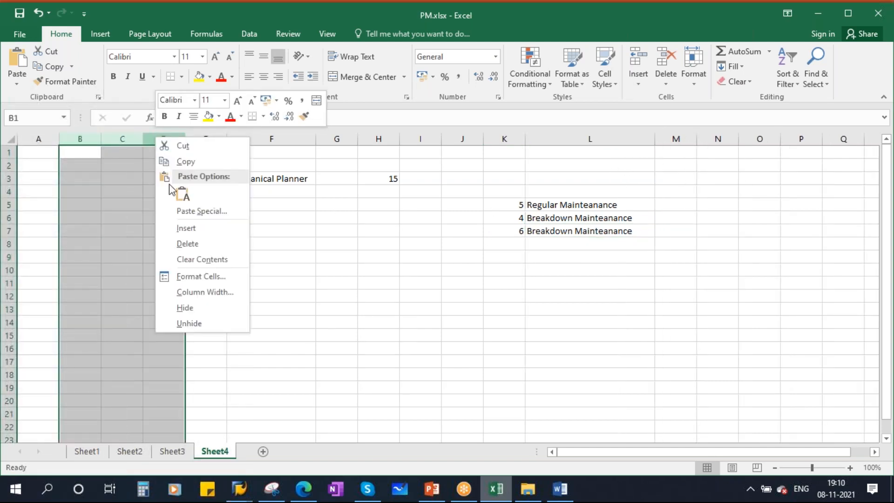
pyautogui.click(188, 244)
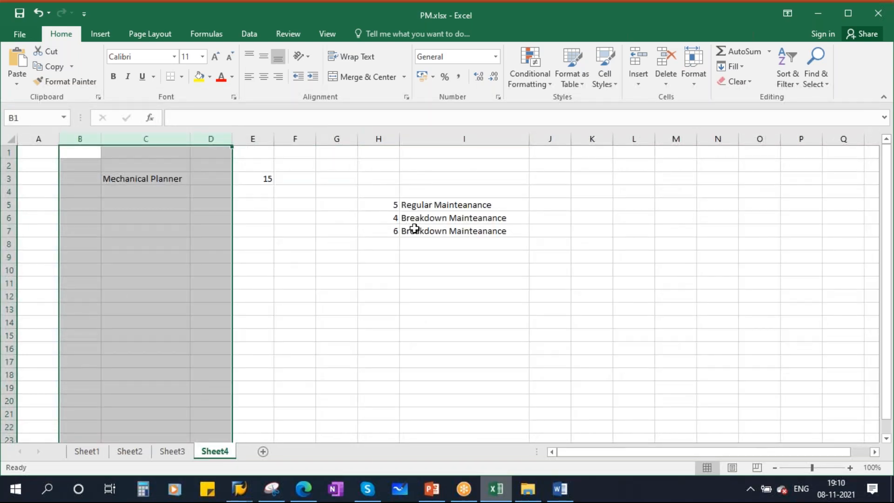
pyautogui.doubleClick(445, 232)
pyautogui.press('BackSpace')
pyautogui.press('BackSpace')
pyautogui.press('BackSpace')
pyautogui.press('BackSpace')
pyautogui.press('BackSpace')
pyautogui.press('BackSpace')
pyautogui.press('BackSpace')
pyautogui.press('BackSpace')
pyautogui.press('BackSpace')
pyautogui.write('Preventive')
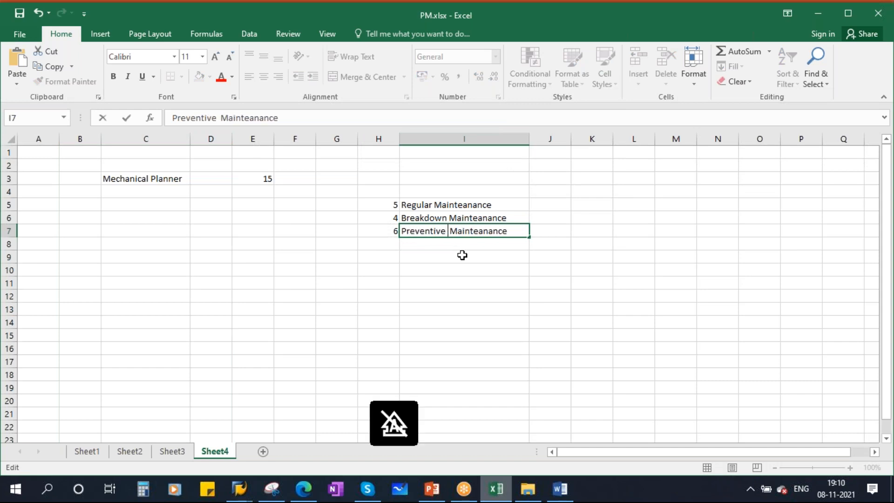
pyautogui.click(463, 255)
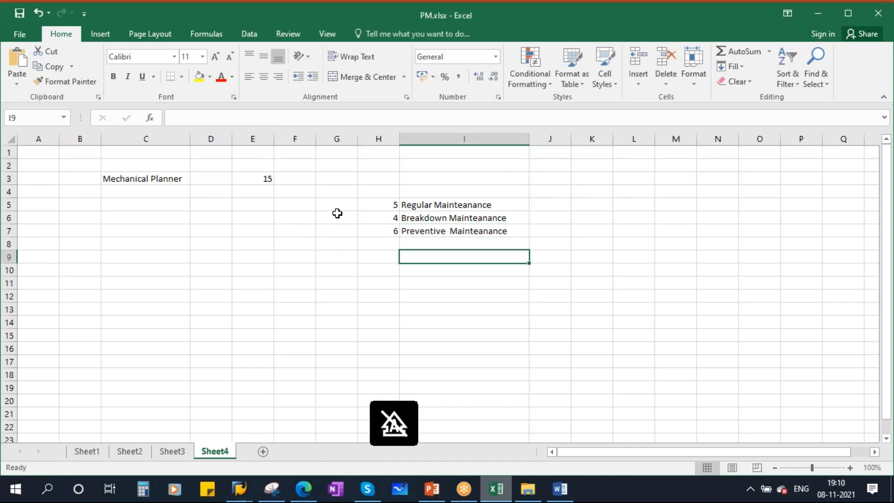
# Enter the codes WC1, WC2 and WC3 in J5:J7
pyautogui.click(379, 203)
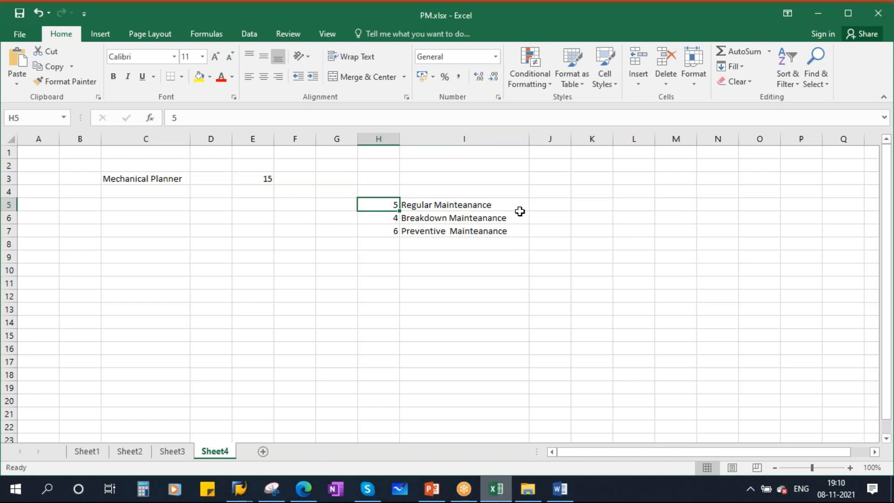
pyautogui.click(549, 202)
pyautogui.write('WC1')
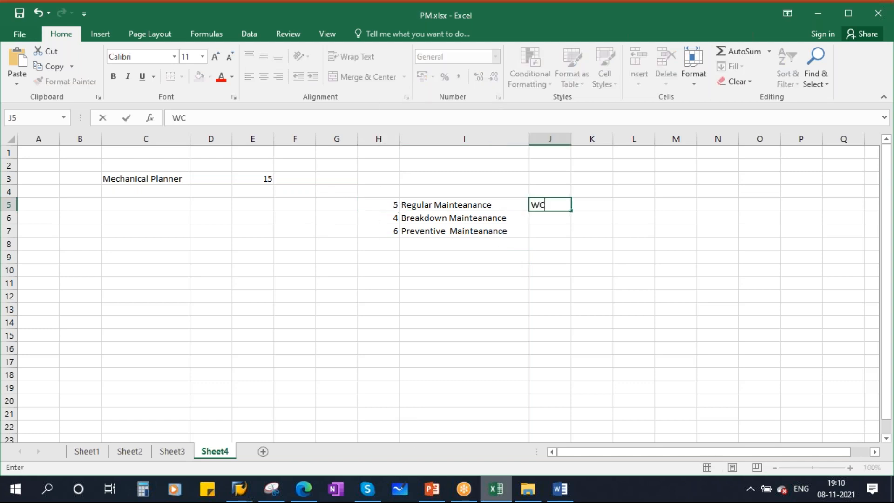
pyautogui.click(549, 258)
pyautogui.click(540, 218)
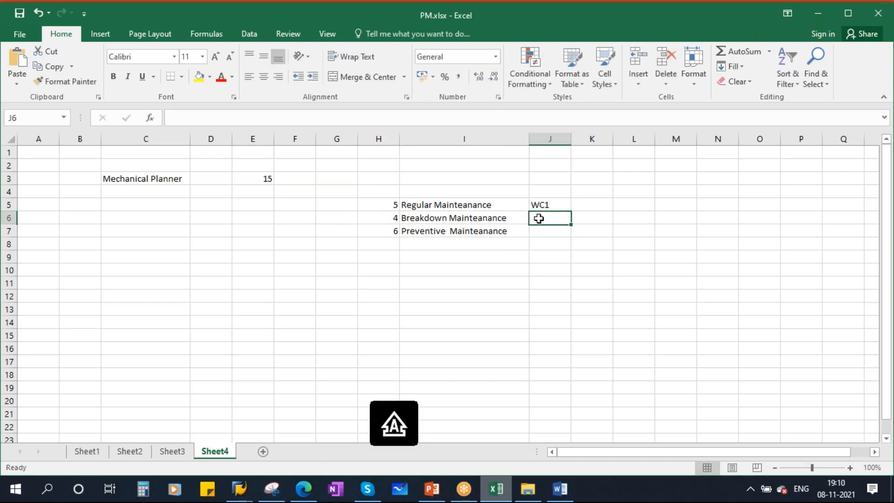
pyautogui.write('WC2')
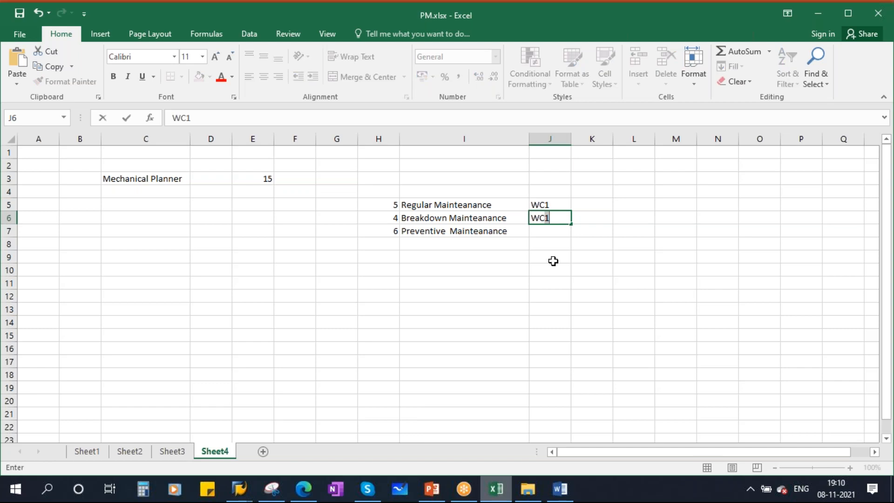
pyautogui.press('Return')
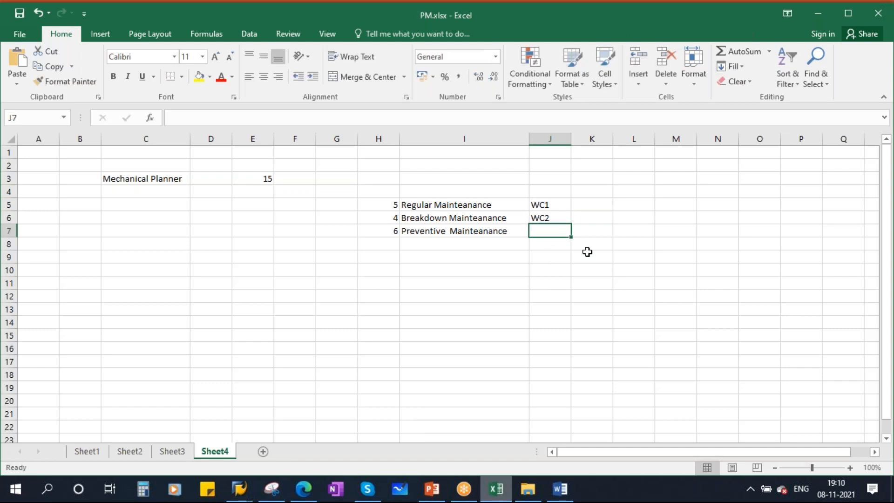
pyautogui.write('WC3')
pyautogui.click(629, 251)
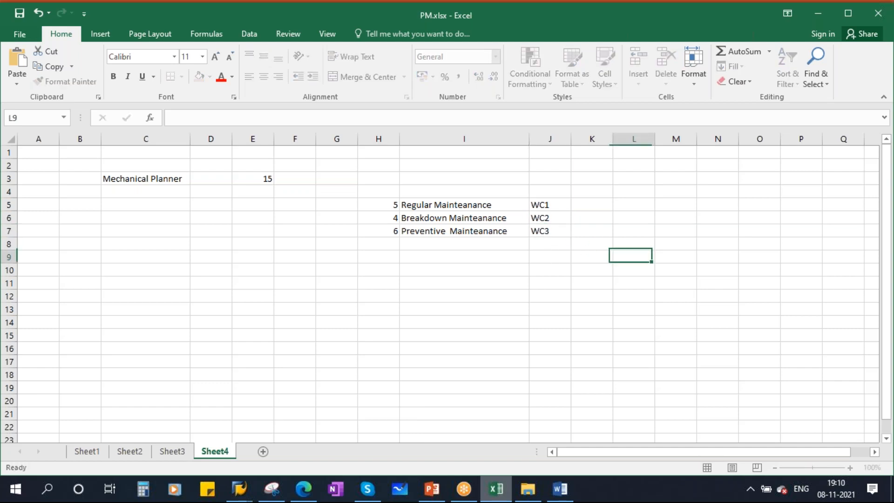
pyautogui.click(376, 203)
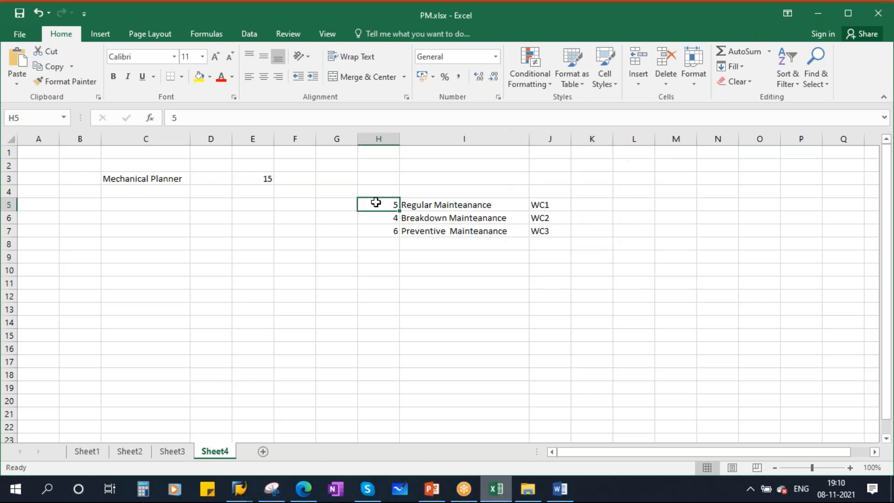
# Enter MA-ME-01 in K5, widen column K, and fill down to MA-ME-02 and MA-ME-03
pyautogui.click(544, 202)
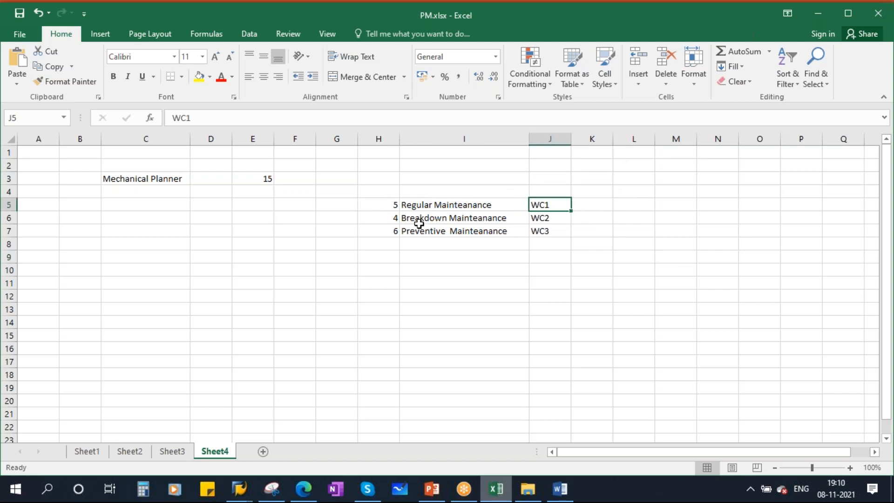
pyautogui.click(416, 205)
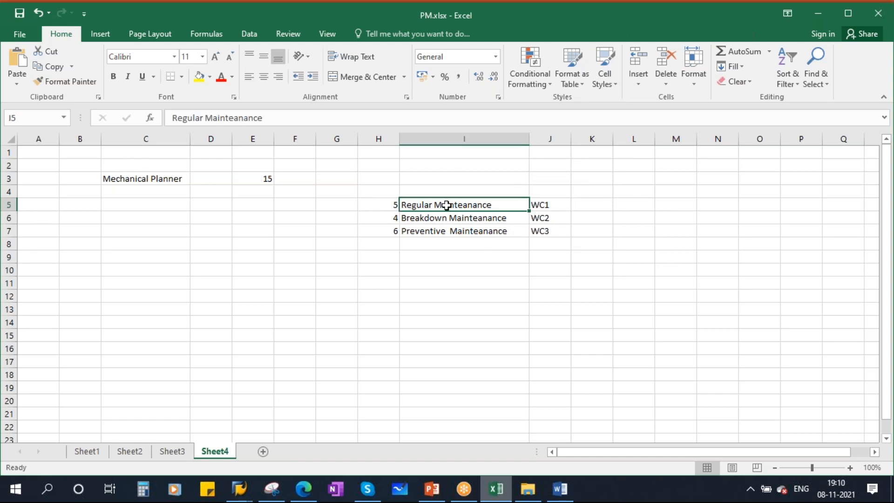
pyautogui.click(580, 205)
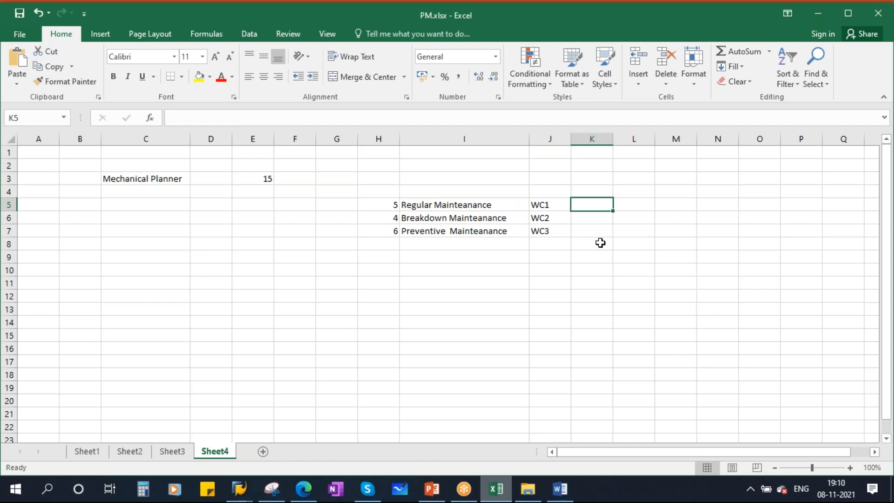
pyautogui.write('MA')
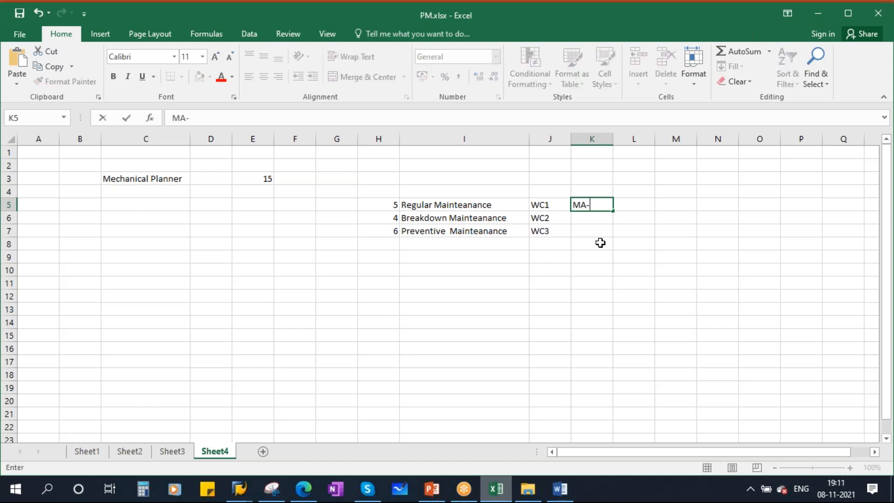
pyautogui.write('-ME-01')
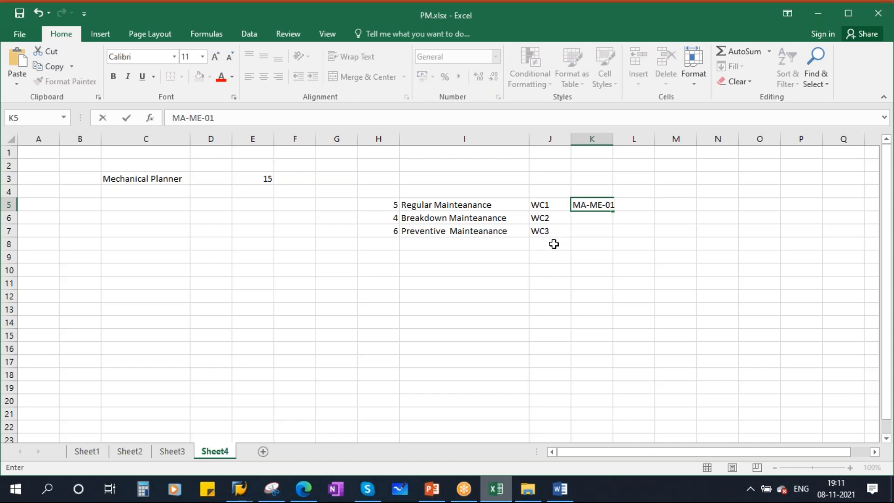
pyautogui.click(592, 244)
pyautogui.moveTo(607, 139); pyautogui.dragTo(641, 139)
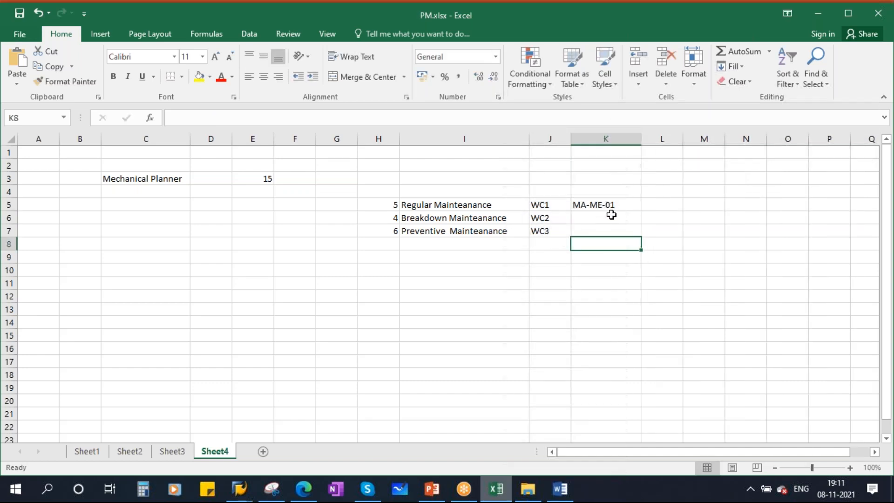
pyautogui.click(613, 206)
pyautogui.moveTo(638, 214); pyautogui.dragTo(639, 234)
pyautogui.click(580, 335)
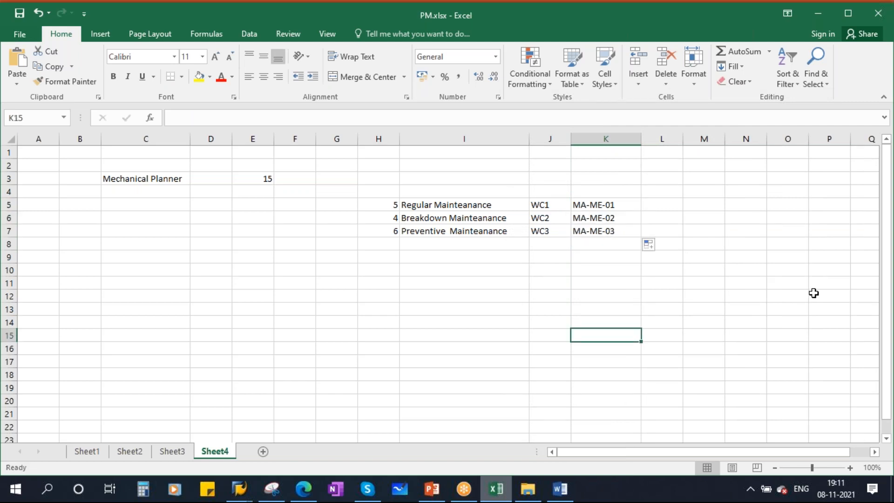
pyautogui.click(605, 205)
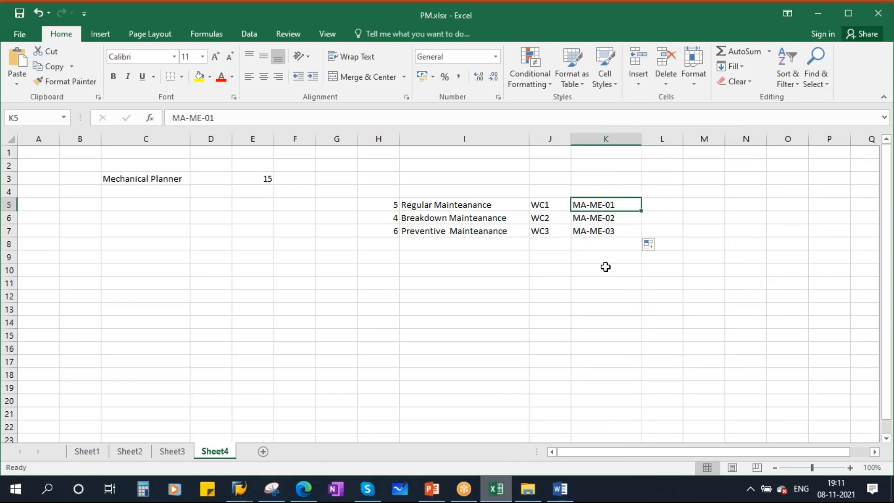
# Open Notepad and write the first line, Create - IR01
pyautogui.click(48, 496)
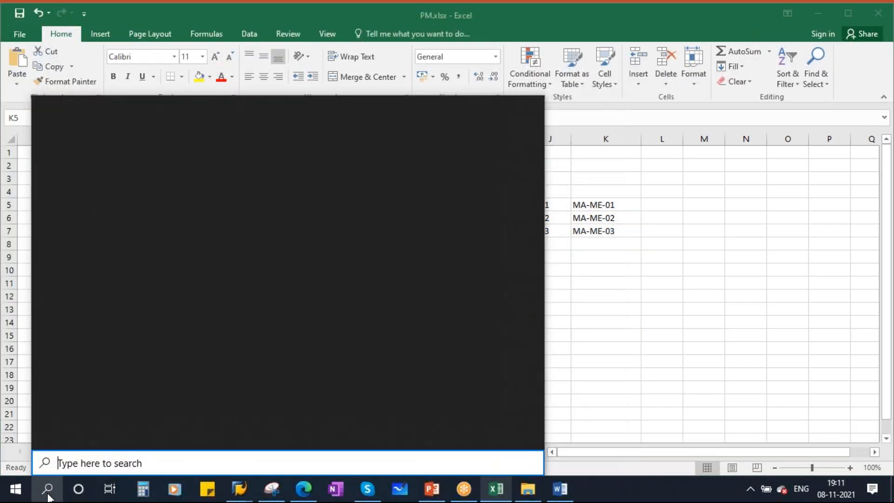
pyautogui.write('NOTE')
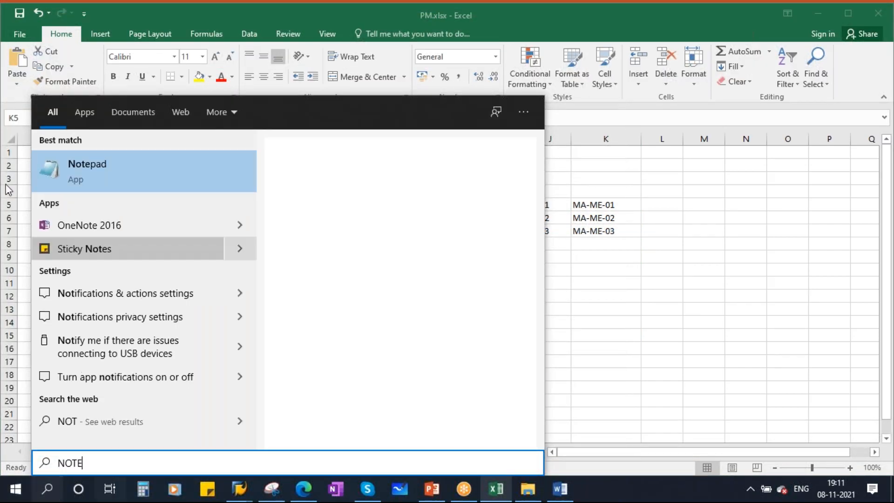
pyautogui.click(97, 180)
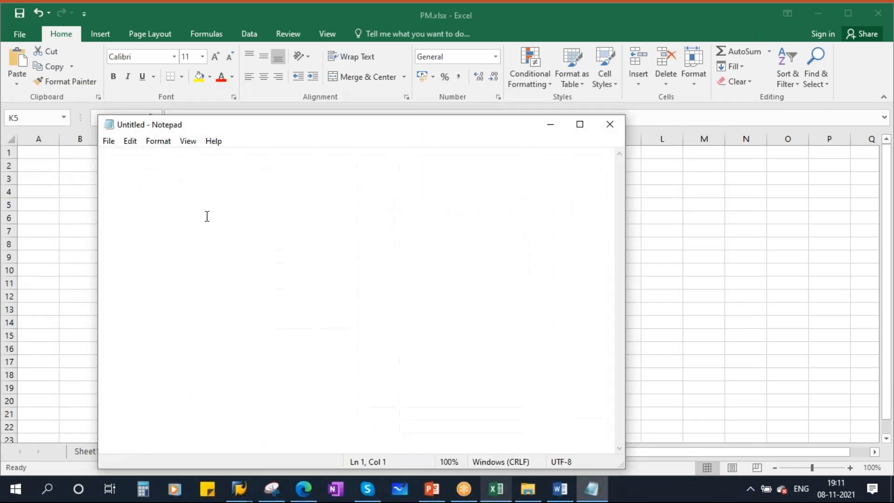
pyautogui.write('Create')
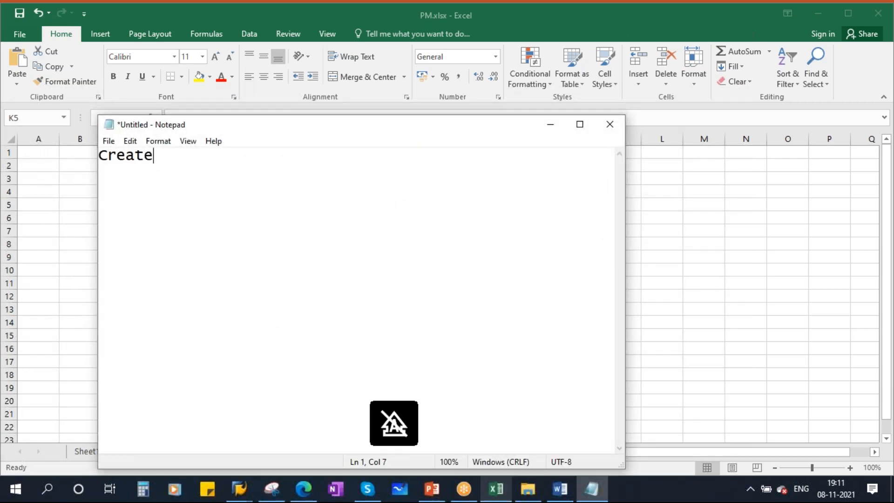
pyautogui.write(' - IR01')
pyautogui.press('Return')
# Add the lines Change - IR02 and Display - IR03 to the note
pyautogui.write('Chna')
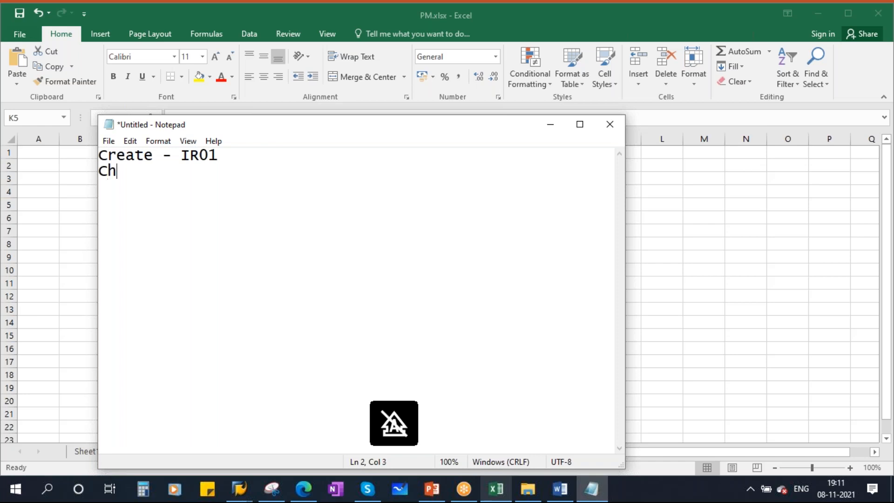
pyautogui.press('BackSpace')
pyautogui.press('BackSpace')
pyautogui.write('ange -')
pyautogui.press('capslock')
pyautogui.write('I')
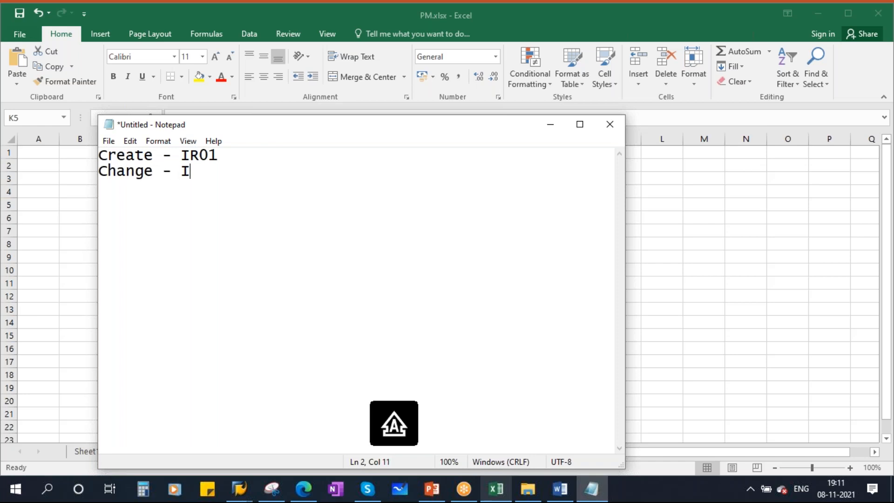
pyautogui.write('R02 ')
pyautogui.write('D')
pyautogui.press('capslock')
pyautogui.write('isplay ')
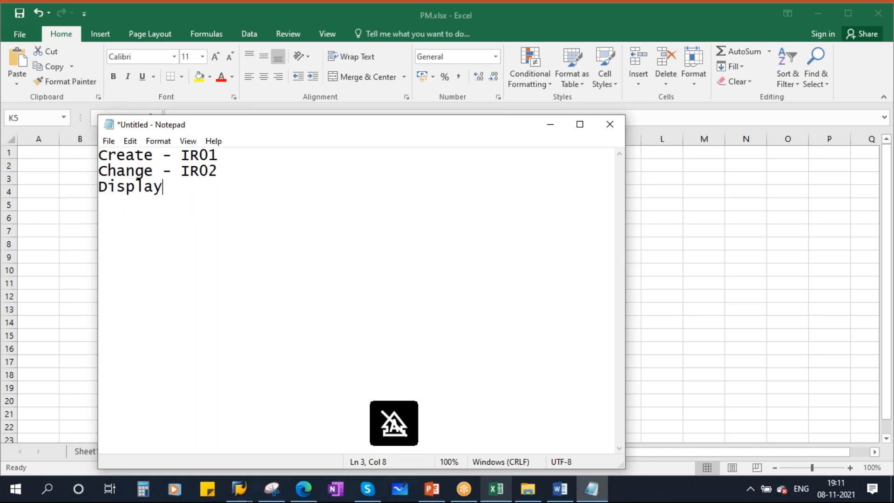
pyautogui.write('-')
pyautogui.press('capslock')
pyautogui.write('IR03')
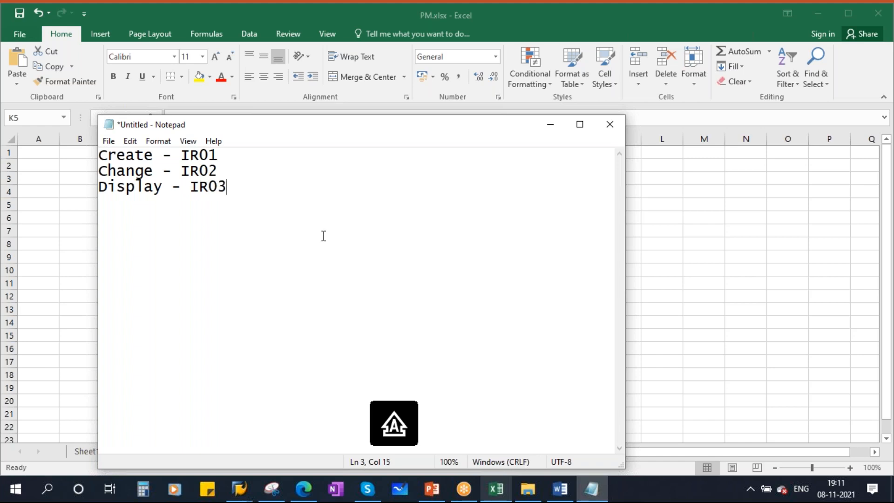
# Minimize Notepad and close the disconnected SAP Work Center List session
pyautogui.click(544, 126)
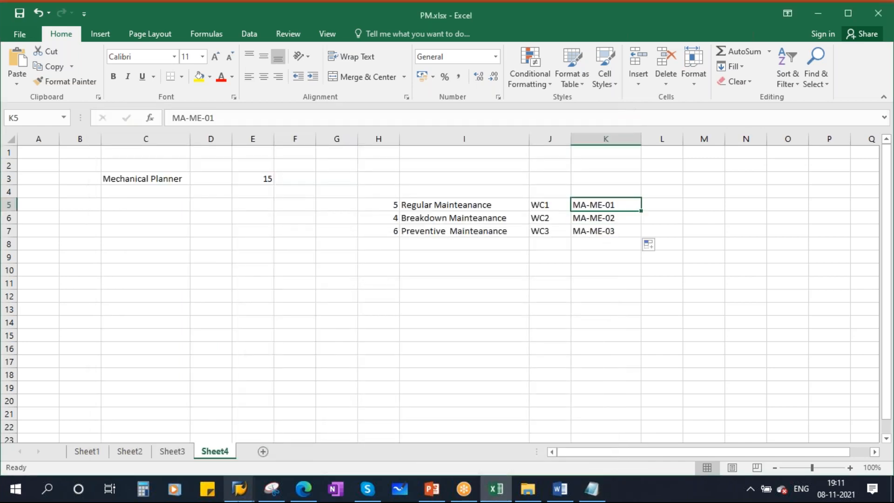
pyautogui.moveTo(239, 491)
pyautogui.click(278, 439)
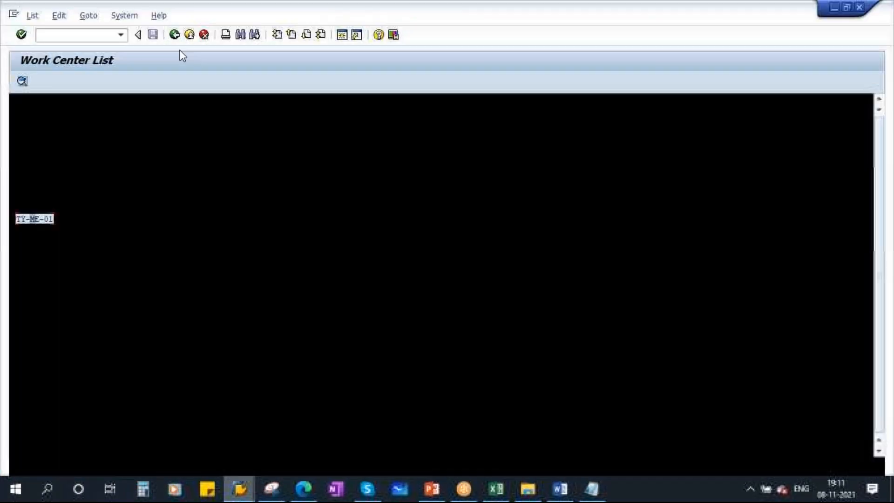
pyautogui.click(174, 35)
pyautogui.click(544, 300)
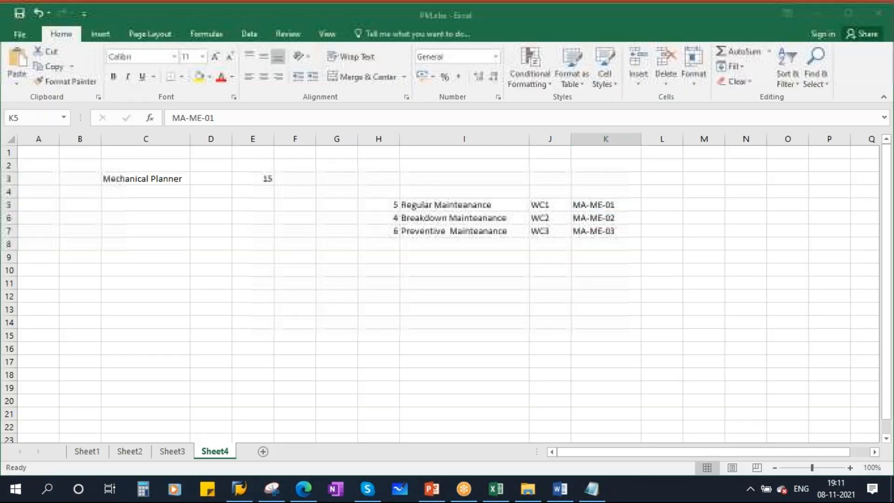
# Start a connection to the S4HANA system from SAP Logon 730
pyautogui.moveTo(239, 489)
pyautogui.click(240, 419)
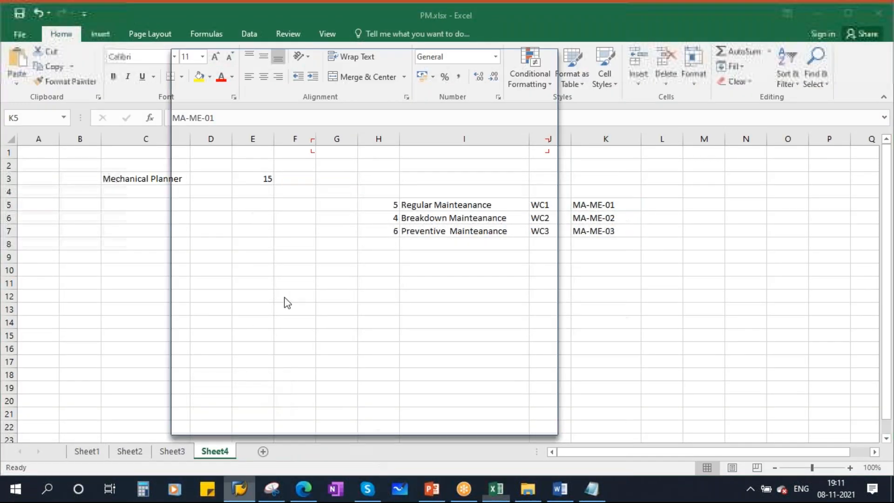
pyautogui.doubleClick(357, 146)
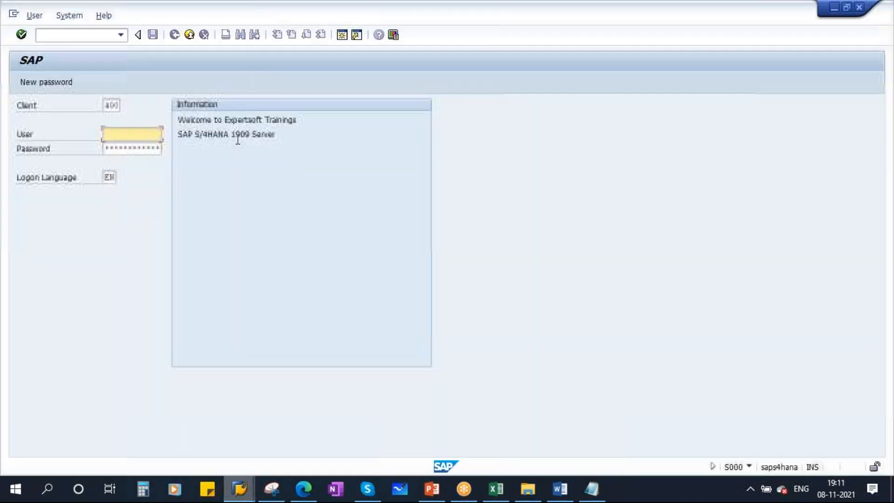
# Log on to S4HANA with the saved user name and the account password
pyautogui.press('space')
pyautogui.click(144, 148)
pyautogui.click(121, 149)
pyautogui.press('capslock')
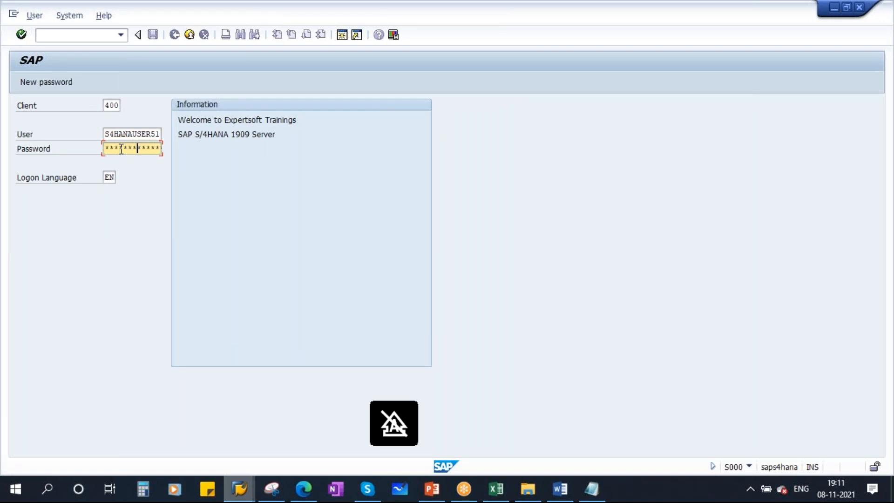
pyautogui.press('Return')
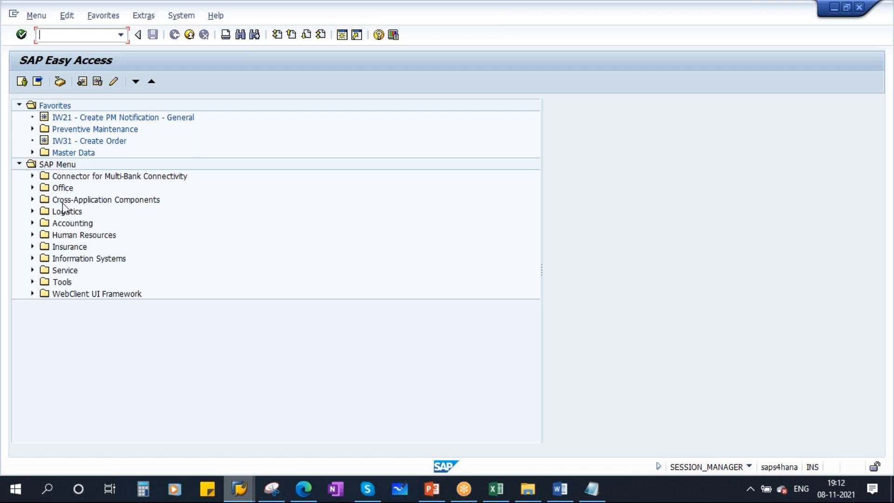
# Expand Logistics > Plant Maintenance > Management of Technical Objects > Environment in the Easy Access tree
pyautogui.click(32, 211)
pyautogui.scroll(-3, 351, 303)
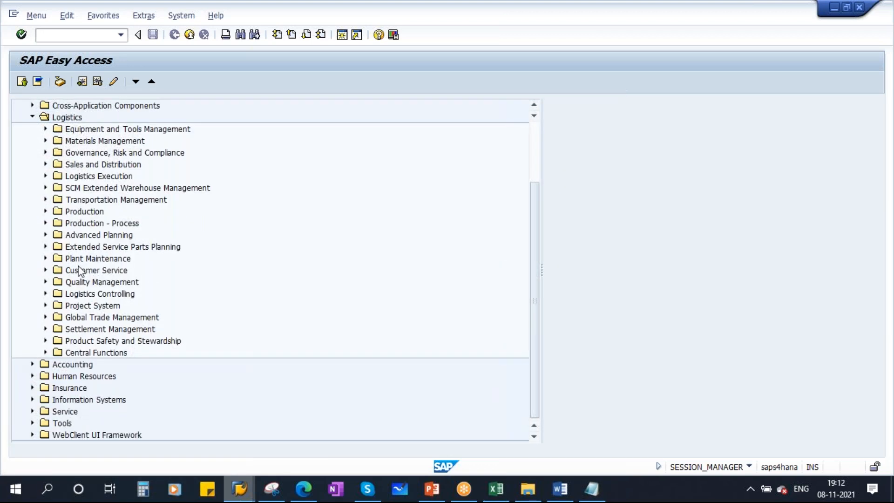
pyautogui.click(90, 259)
pyautogui.click(45, 259)
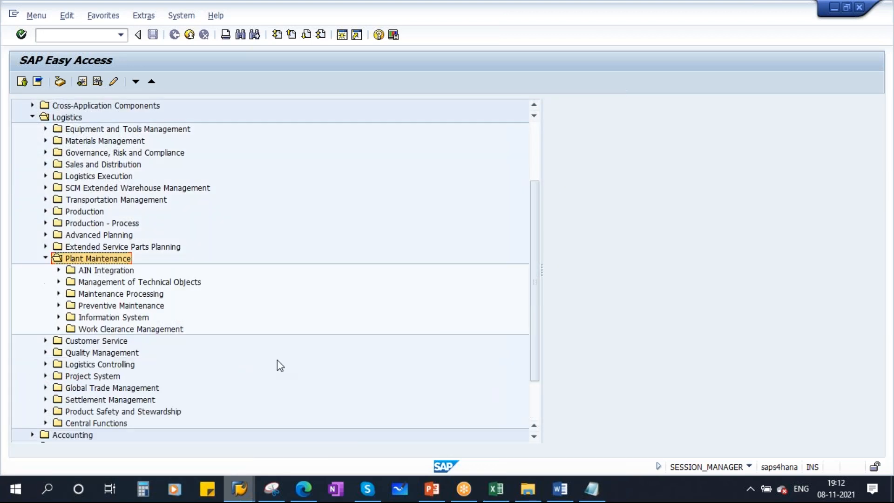
pyautogui.click(124, 283)
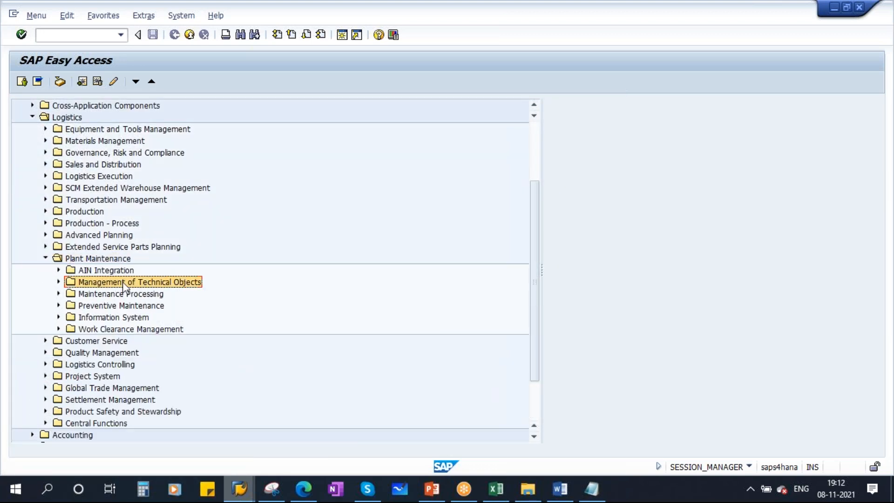
pyautogui.click(60, 282)
pyautogui.scroll(-2, 329, 333)
pyautogui.click(125, 330)
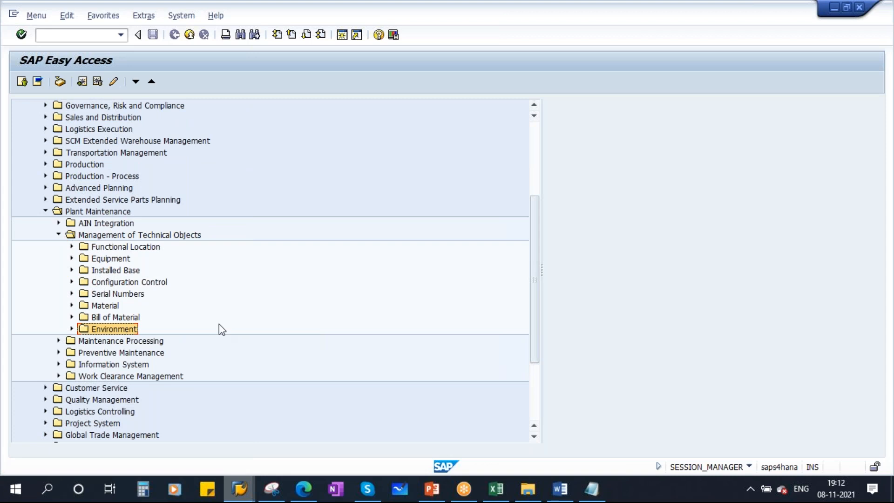
pyautogui.click(72, 330)
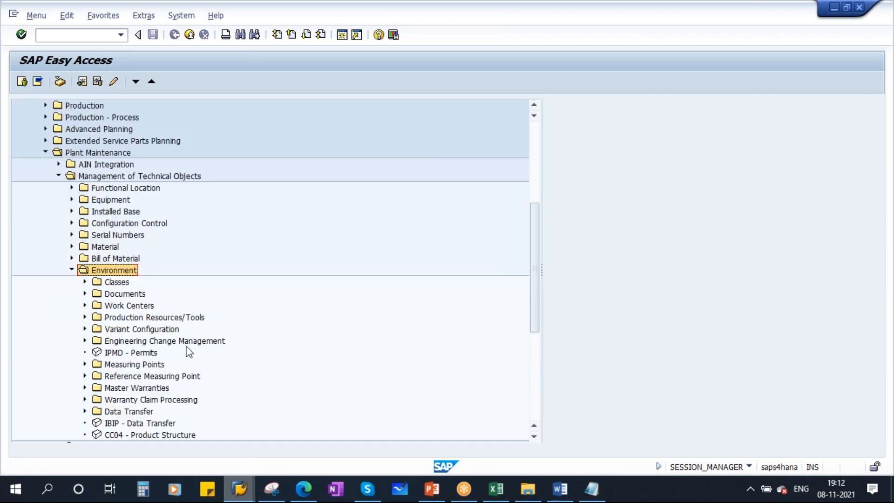
# Expand Work Centers > Work Center and highlight IR01 Create, IR02 Change and IR03 Display
pyautogui.click(139, 308)
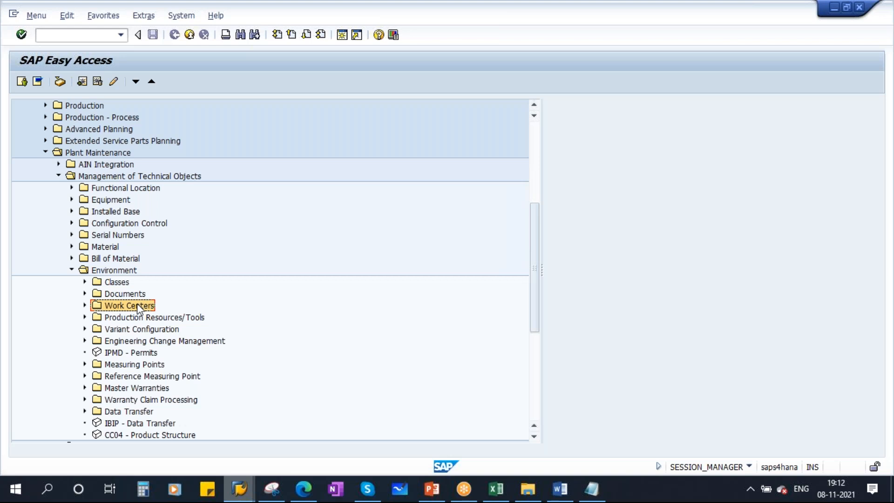
pyautogui.click(85, 305)
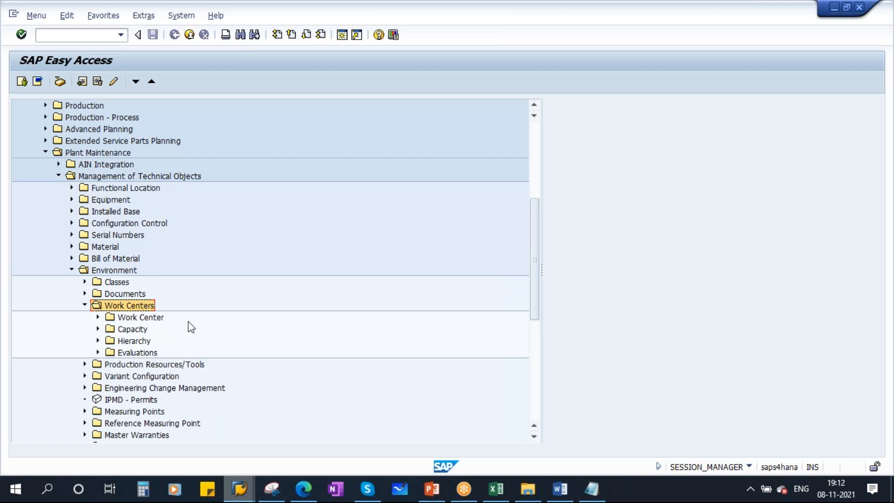
pyautogui.click(98, 317)
pyautogui.click(153, 329)
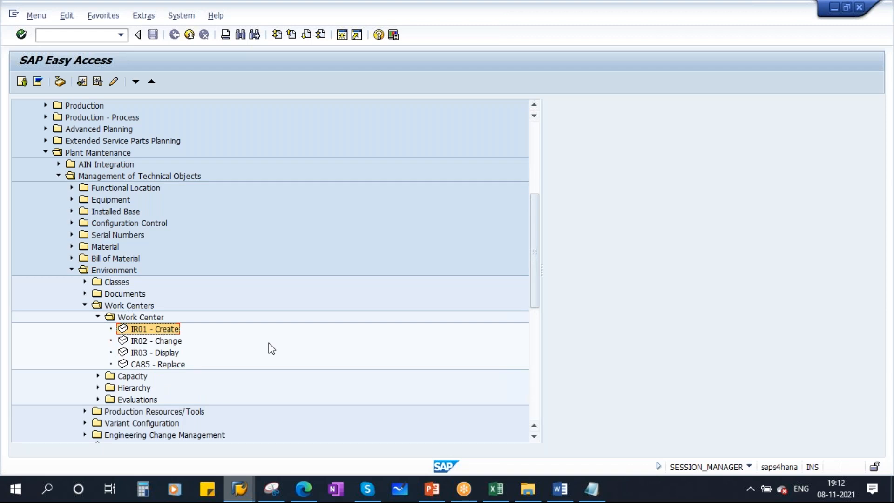
pyautogui.click(168, 341)
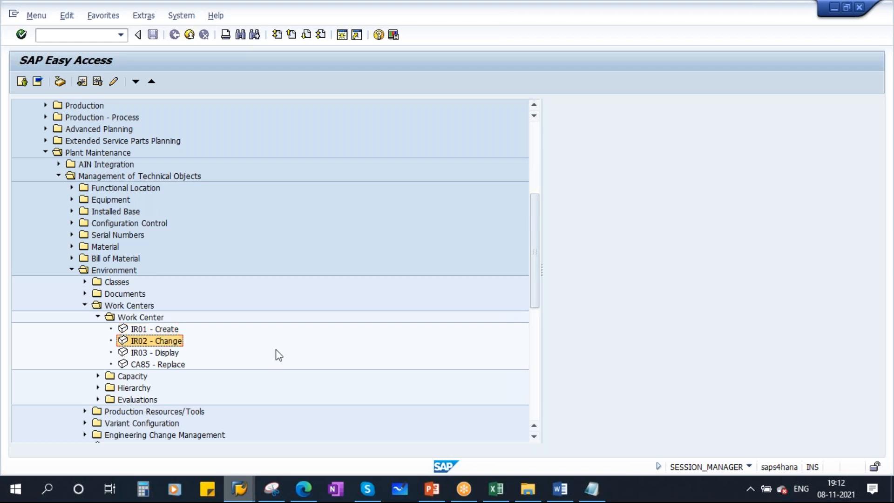
pyautogui.click(156, 354)
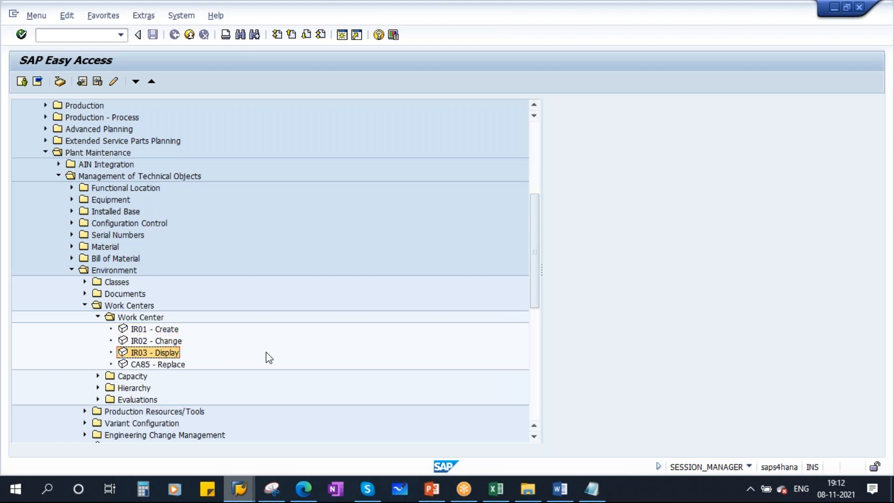
# Add the line XX01/XX02/XX03 to the note, then launch IR01 Create from the tree
pyautogui.click(591, 489)
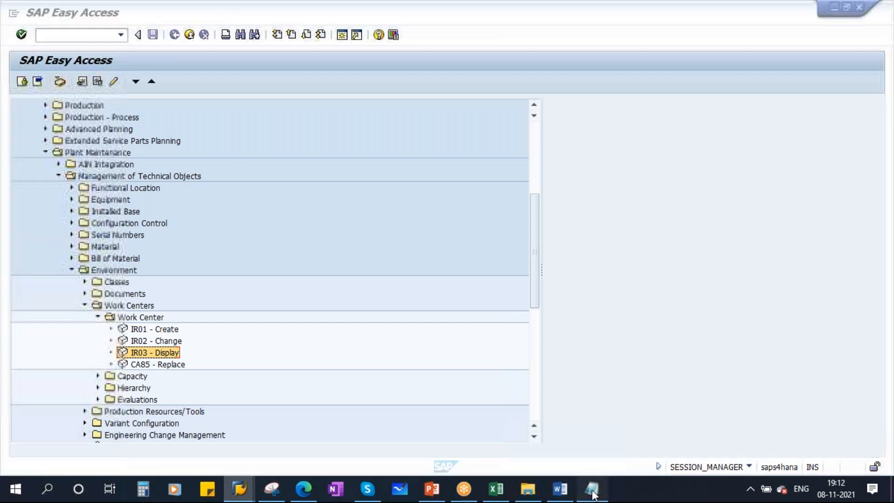
pyautogui.press('Return')
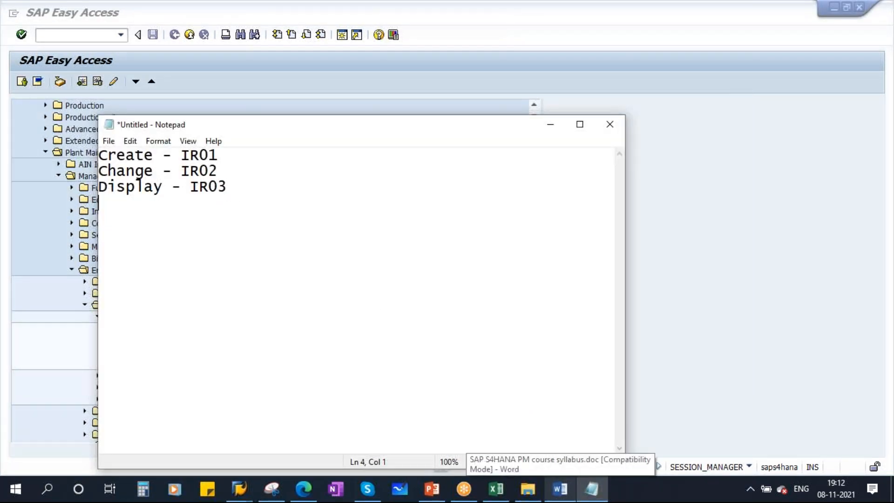
pyautogui.press('capslock')
pyautogui.write('XX')
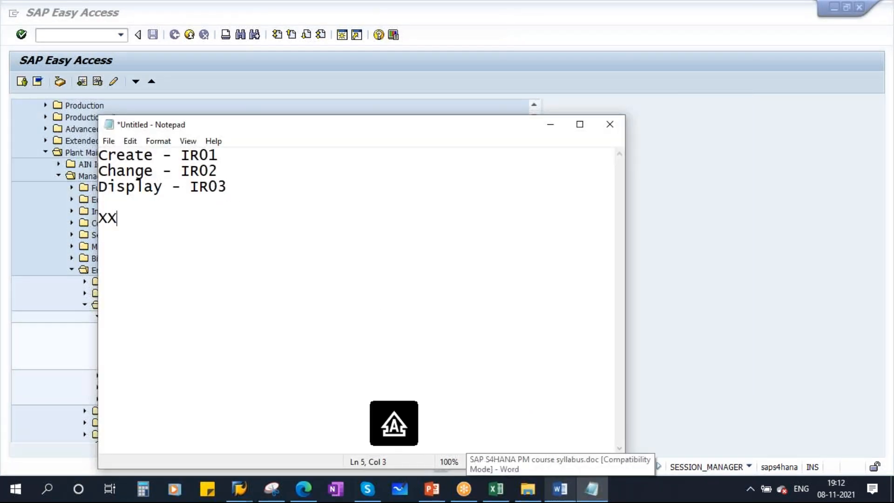
pyautogui.write('01/XX02/XX03')
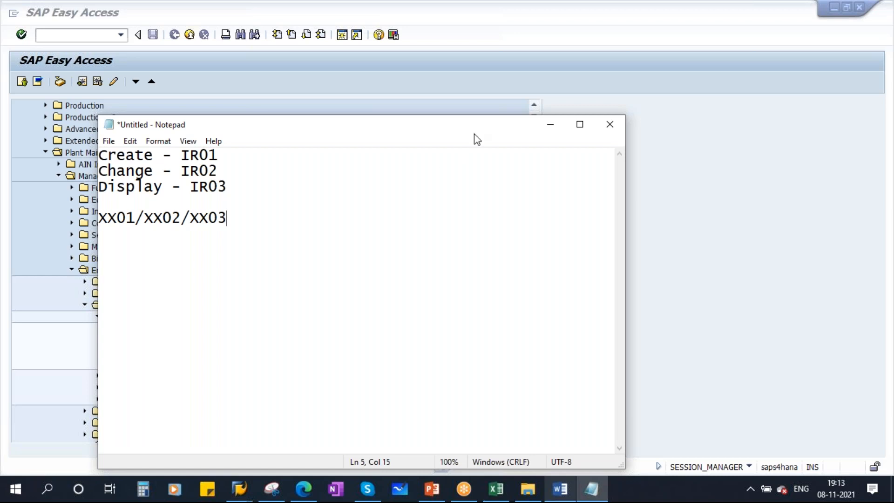
pyautogui.click(550, 123)
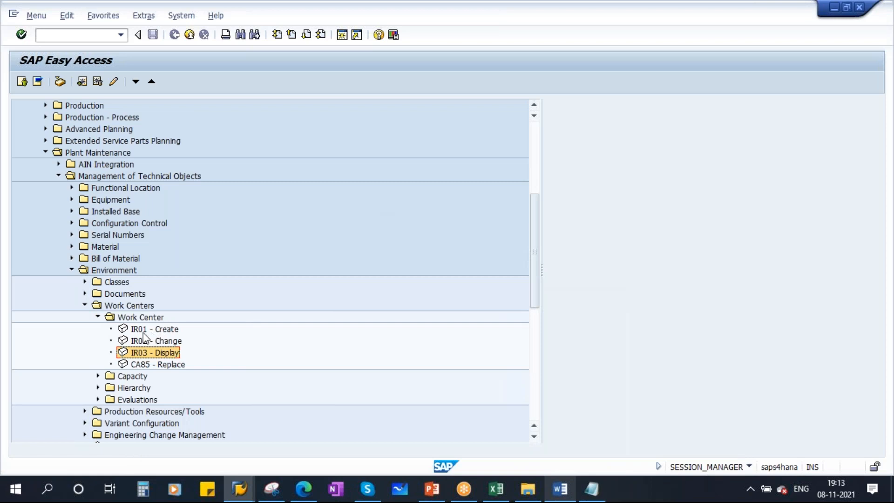
pyautogui.doubleClick(147, 330)
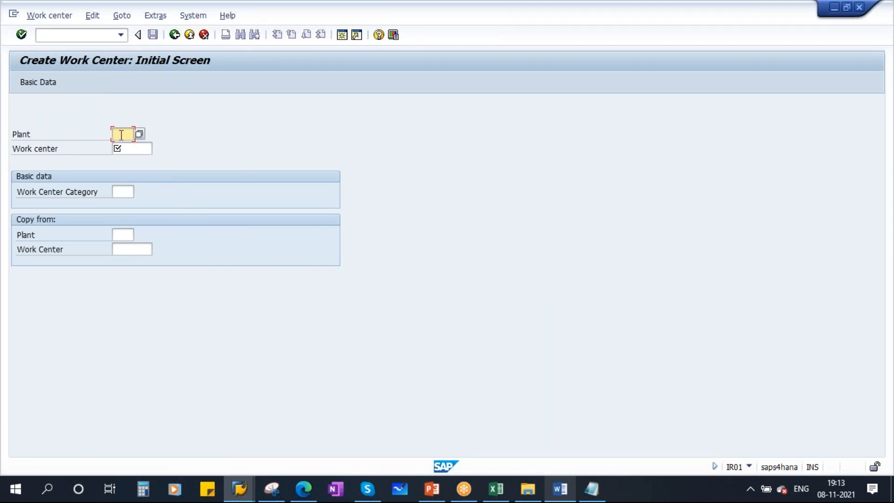
# Jot 'Plant - 1710' as a new line in the Notepad note
pyautogui.click(591, 488)
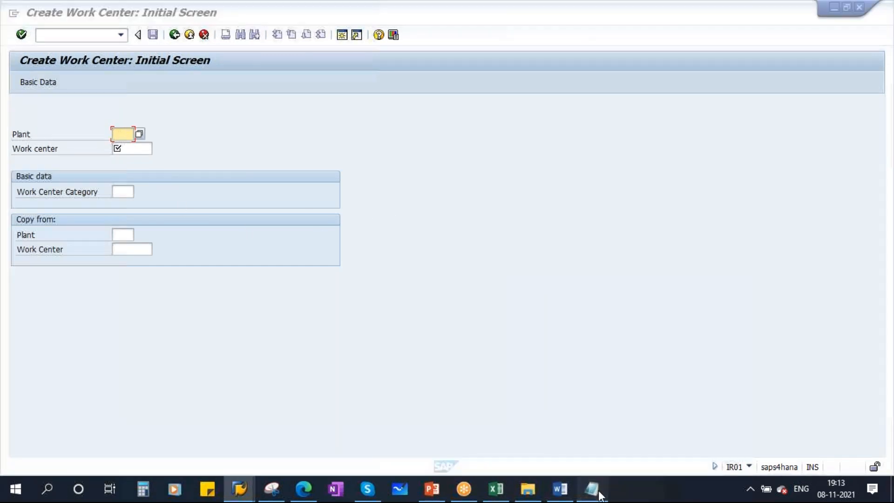
pyautogui.press('Return')
pyautogui.press('Return')
pyautogui.write('Plant ')
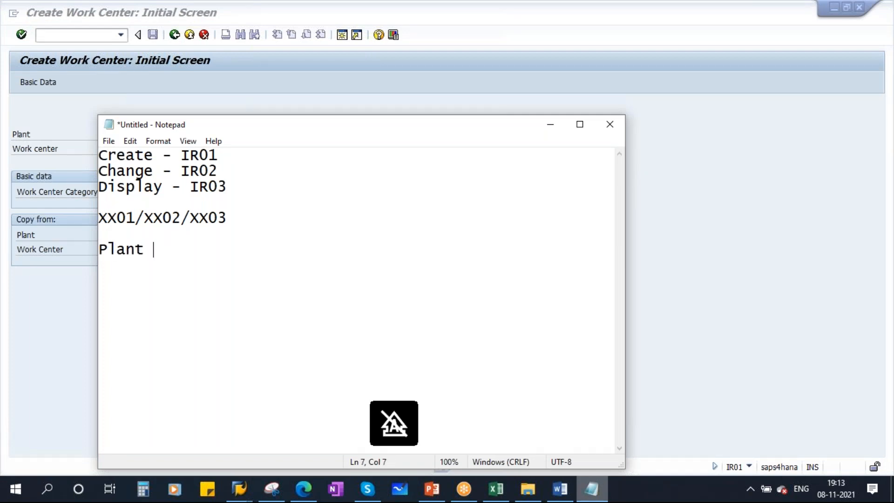
pyautogui.write('- 1710')
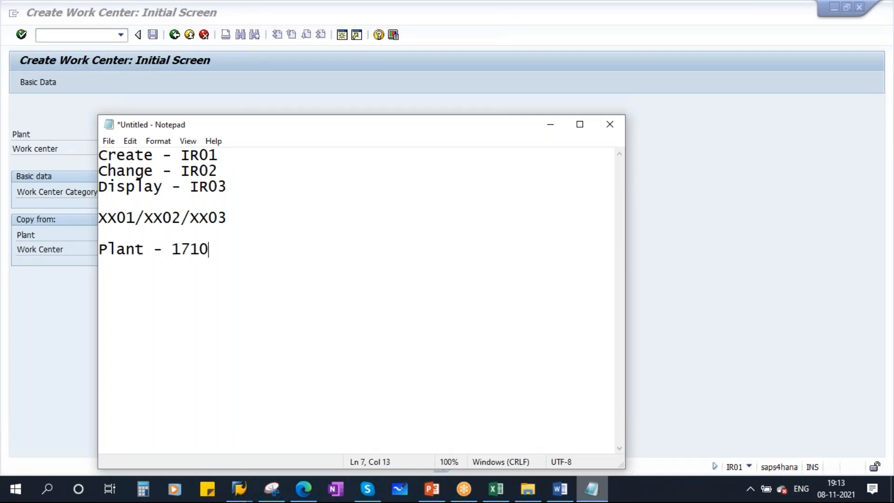
pyautogui.click(549, 124)
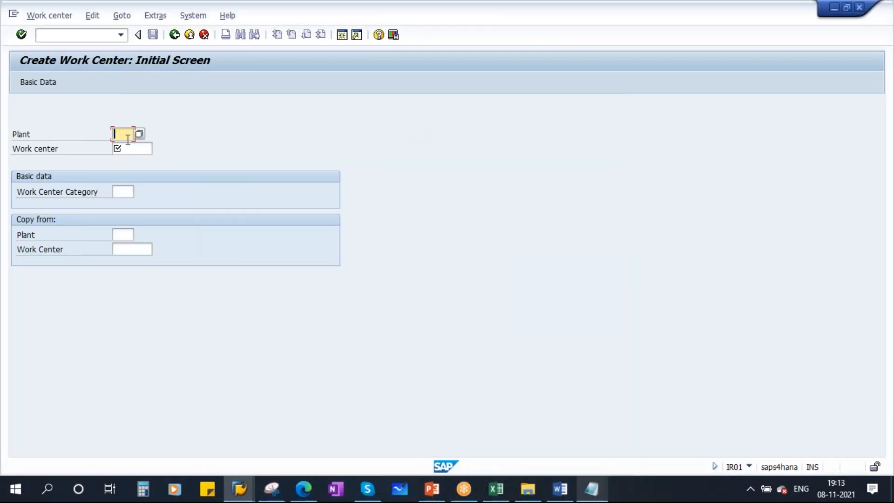
# Enter plant 1710 on the Create Work Center initial screen, cancelling the F4 search
pyautogui.press('F4')
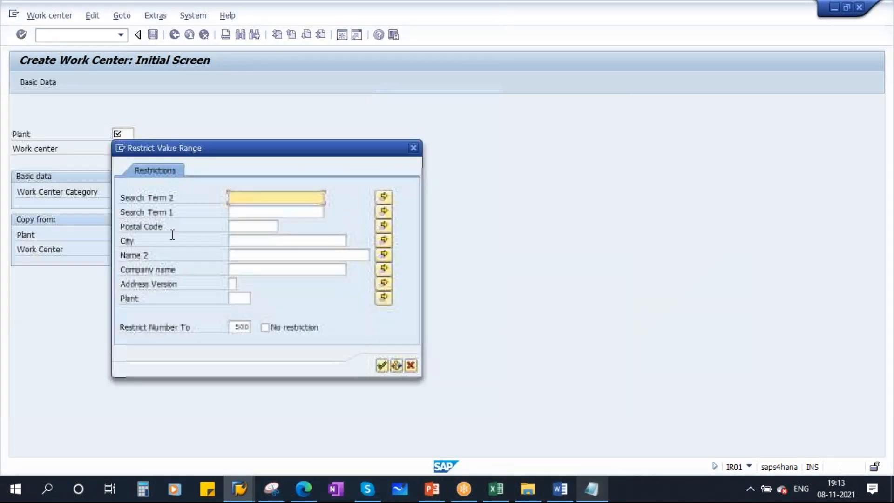
pyautogui.click(410, 365)
pyautogui.write('1710')
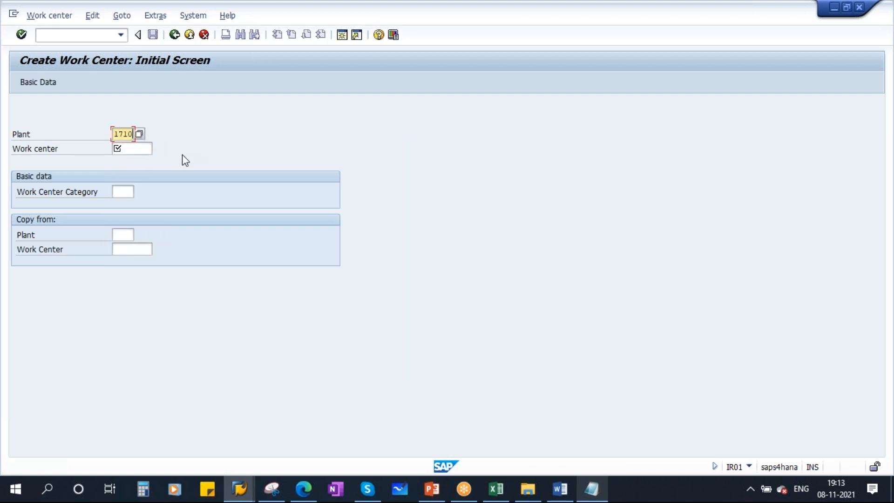
pyautogui.click(123, 151)
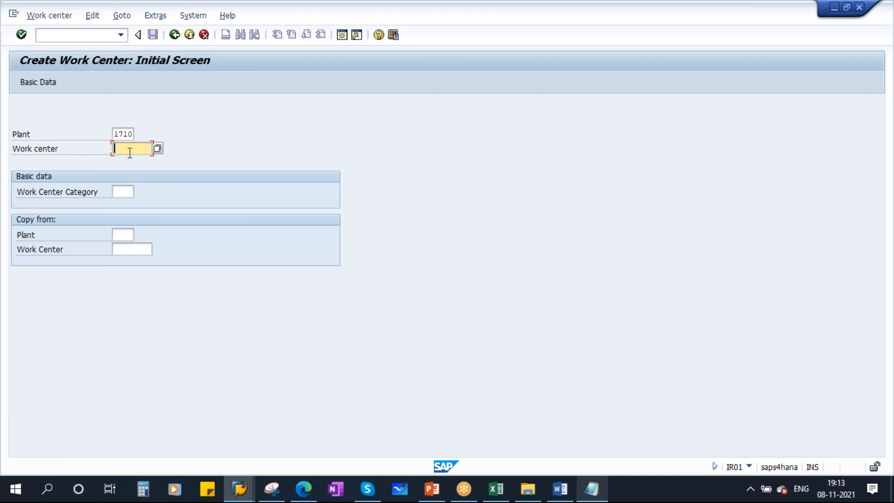
# Copy MA-ME-01 from Excel cell K5 and paste it into SAP's Work center field
pyautogui.click(496, 487)
pyautogui.click(385, 205)
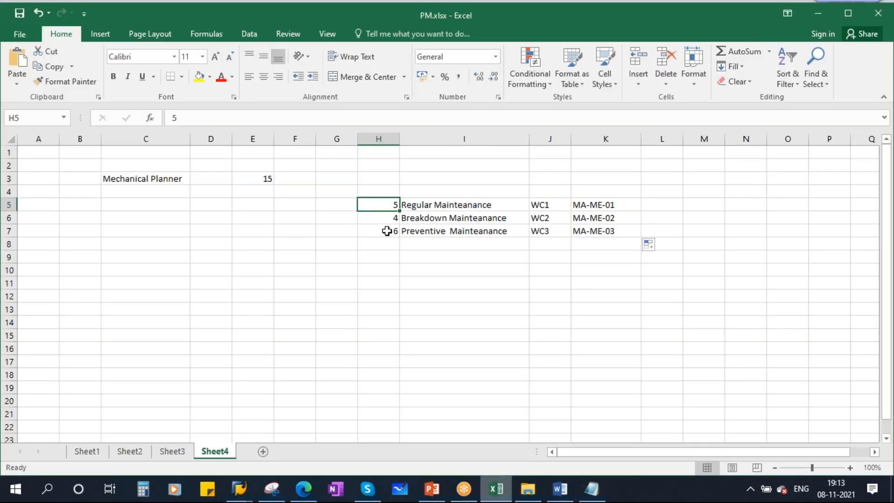
pyautogui.click(603, 206)
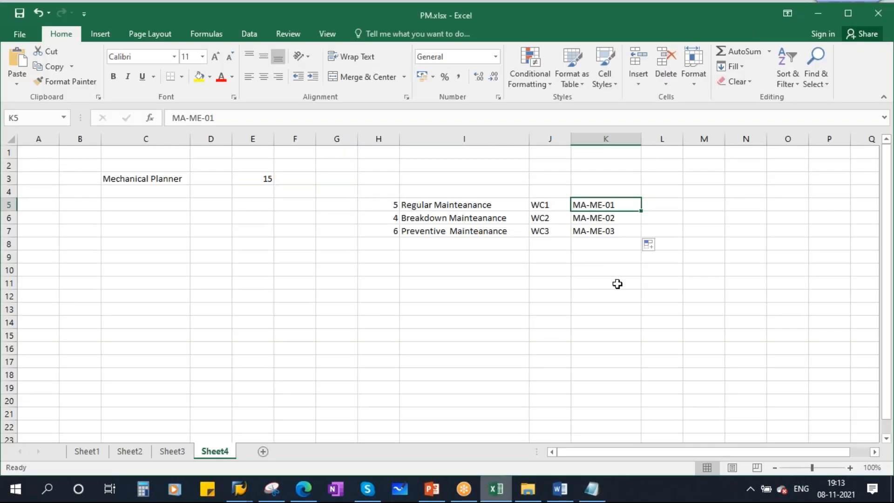
pyautogui.doubleClick(624, 205)
pyautogui.moveTo(624, 205); pyautogui.dragTo(527, 208)
pyautogui.hotkey('ctrl', 'c')
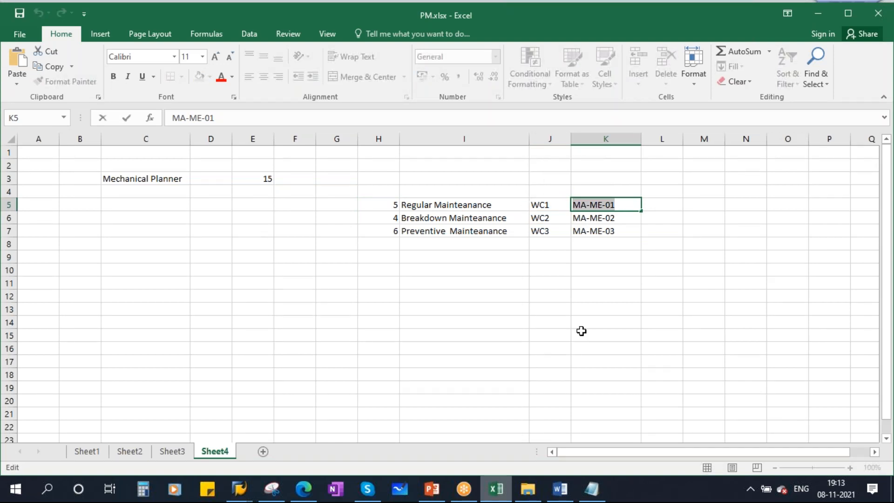
pyautogui.hotkey('alt', 'Tab')
pyautogui.hotkey('ctrl', 'v')
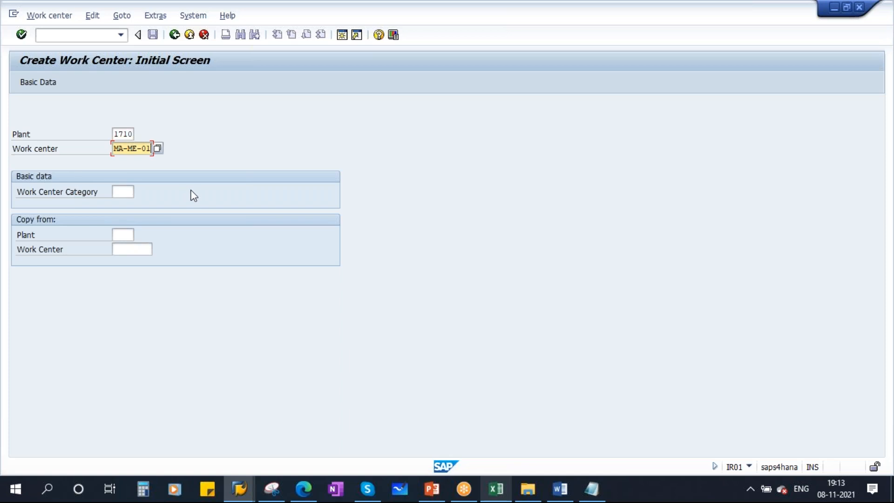
# Pick work center category 0005 Plant Maintenance from the value list and proceed to Basic Data for MA-ME-01
pyautogui.click(120, 192)
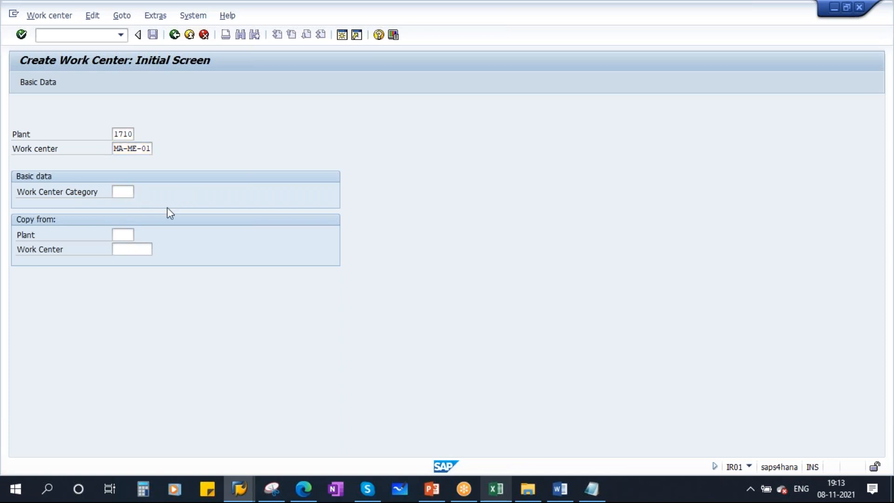
pyautogui.press('F4')
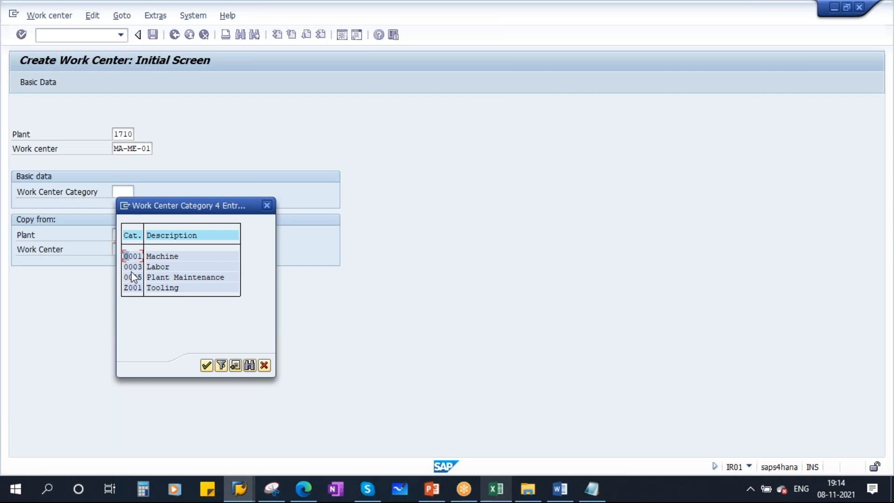
pyautogui.moveTo(201, 207); pyautogui.dragTo(275, 198)
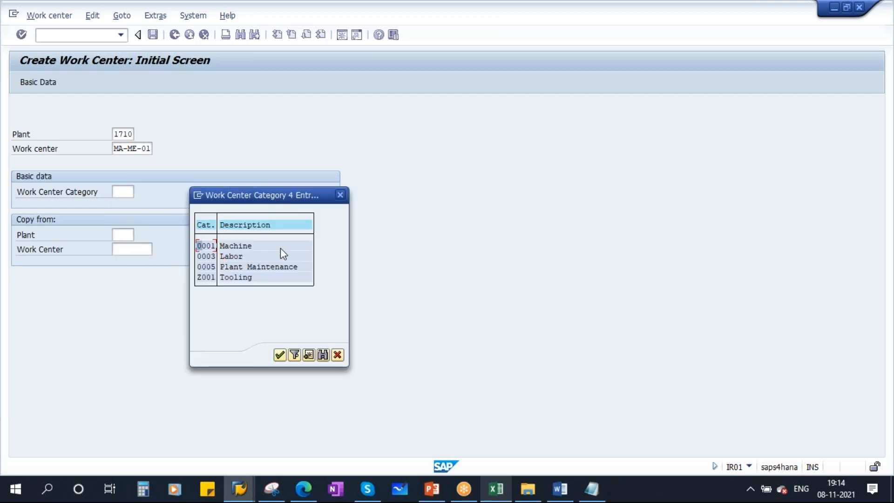
pyautogui.click(209, 267)
pyautogui.click(263, 267)
pyautogui.doubleClick(207, 263)
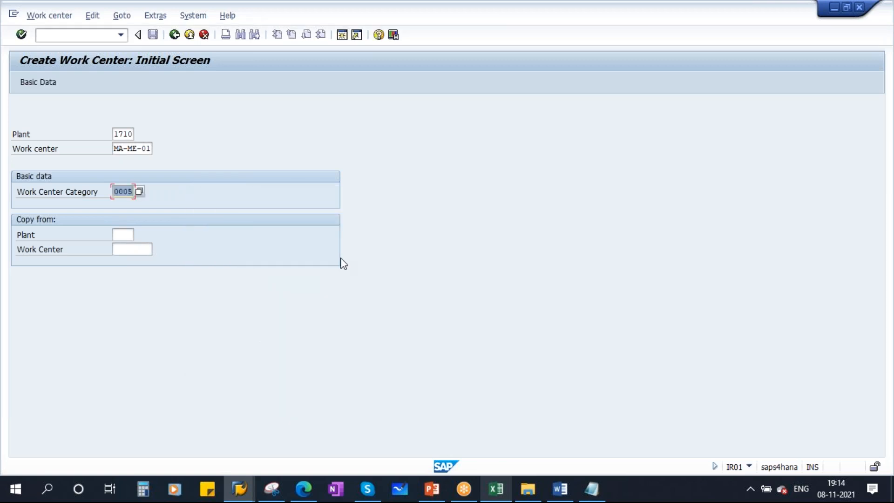
pyautogui.press('Delete')
pyautogui.click(21, 35)
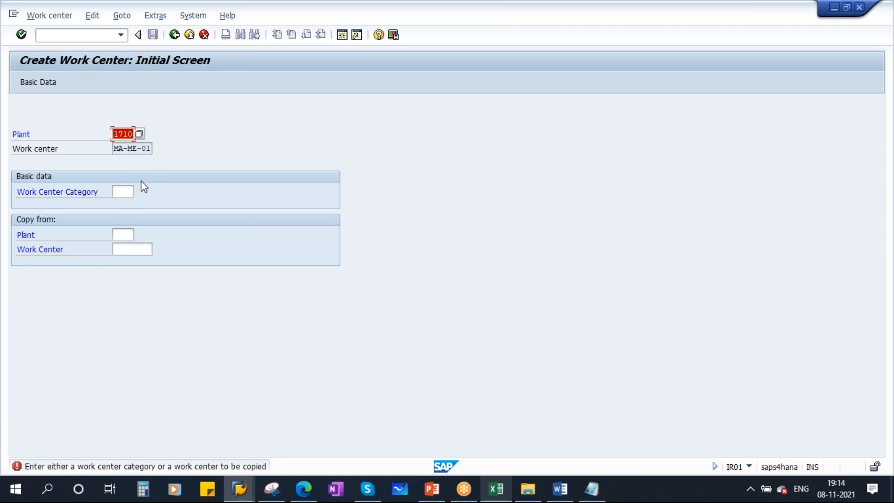
pyautogui.click(125, 191)
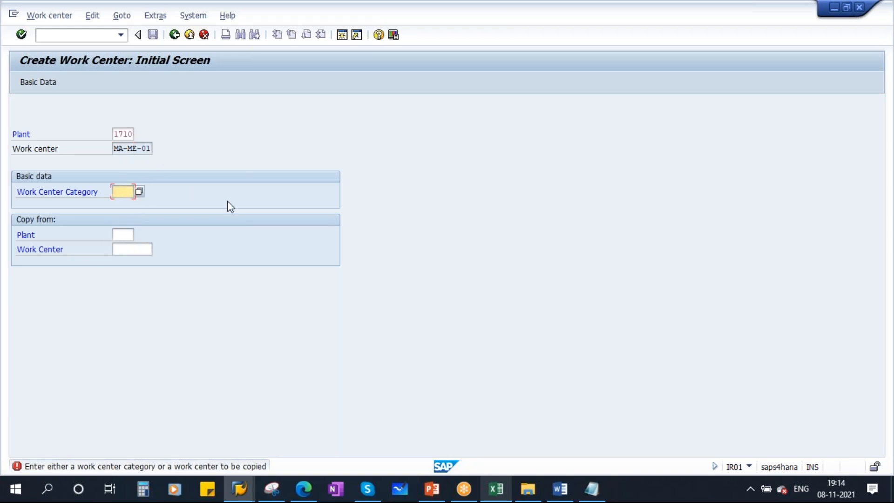
pyautogui.click(139, 191)
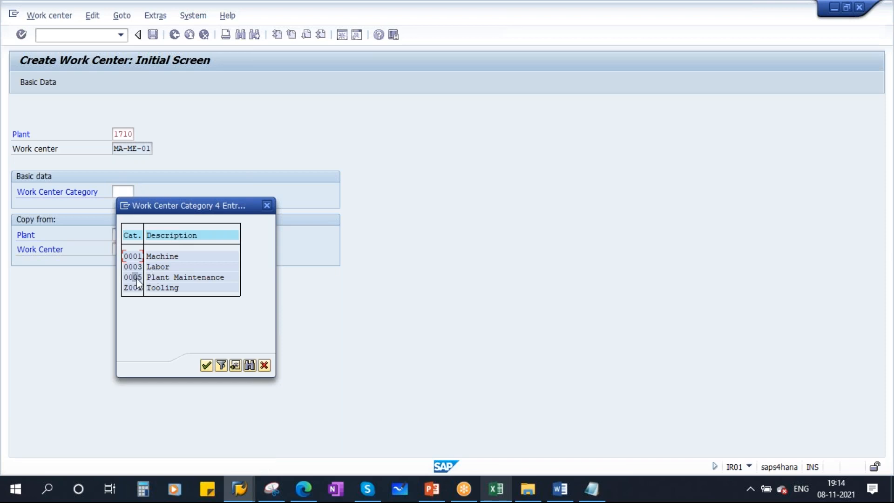
pyautogui.doubleClick(135, 278)
pyautogui.press('Return')
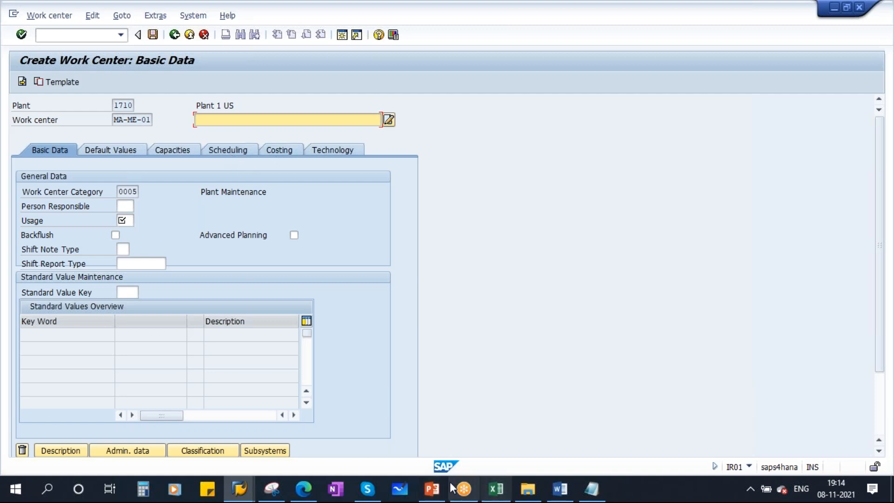
# After checking the training slide, enter the description 'Regular Mehcanical maintenance' beside MA-ME-01
pyautogui.click(432, 489)
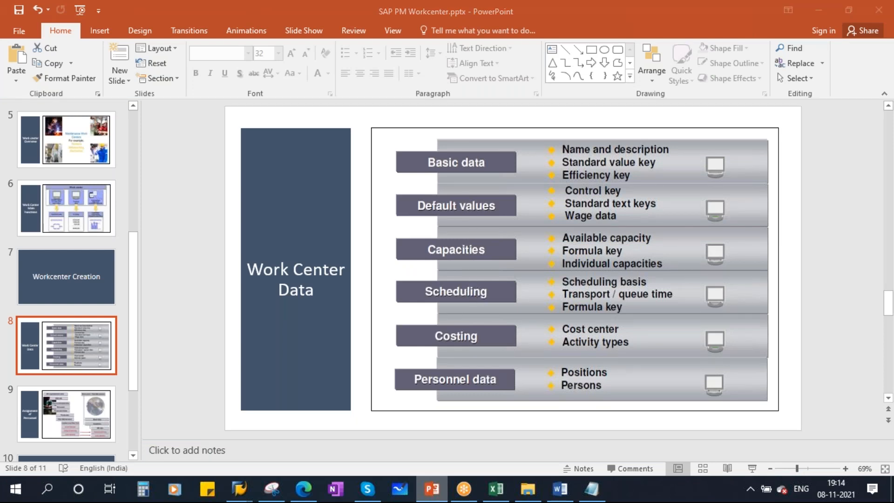
pyautogui.hotkey('alt', 'Tab')
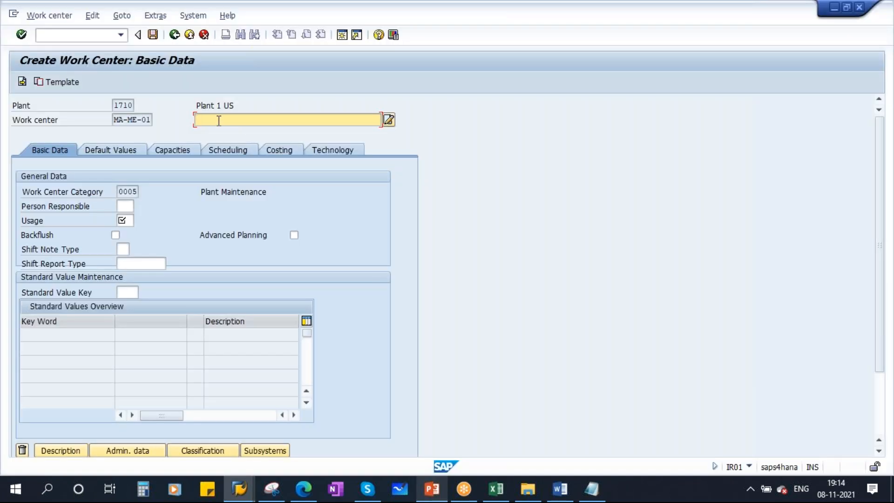
pyautogui.write('Re')
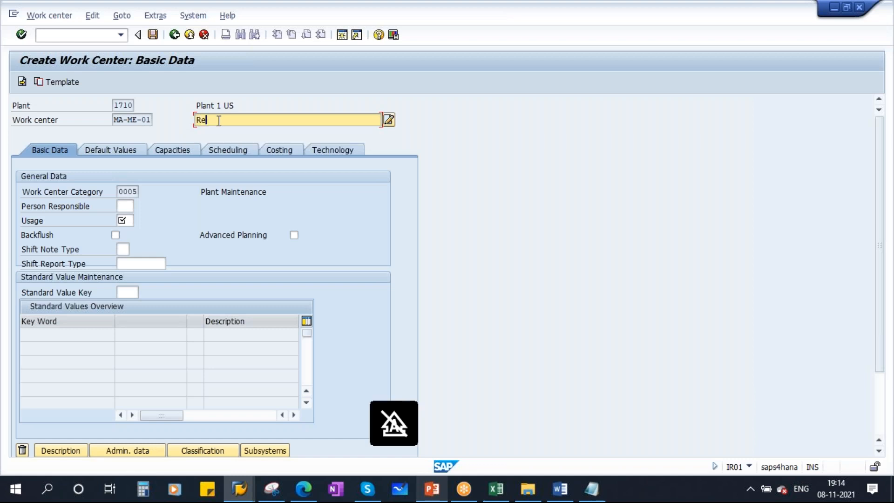
pyautogui.write('gular Mehcanical')
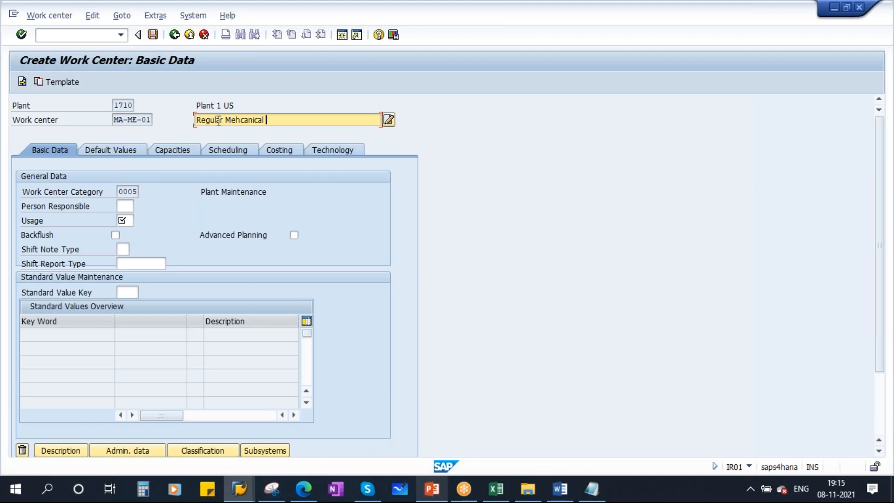
pyautogui.write(' maintenanc')
pyautogui.moveTo(318, 122); pyautogui.dragTo(159, 107)
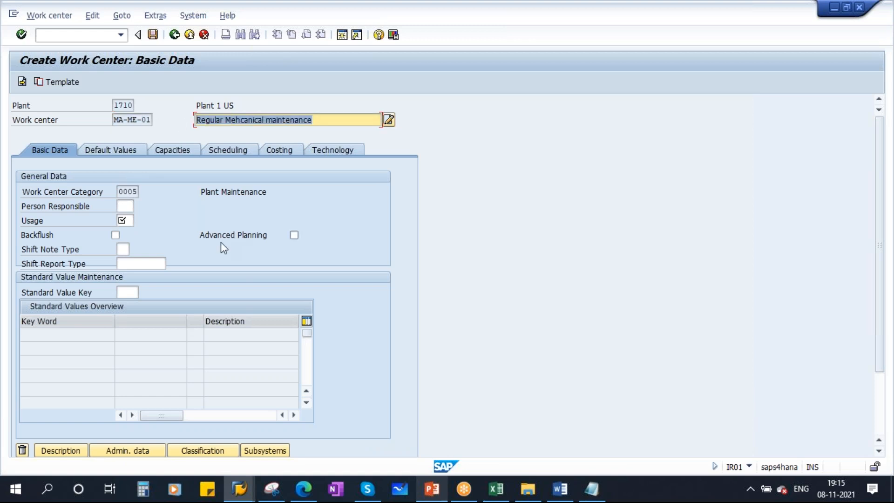
pyautogui.doubleClick(123, 191)
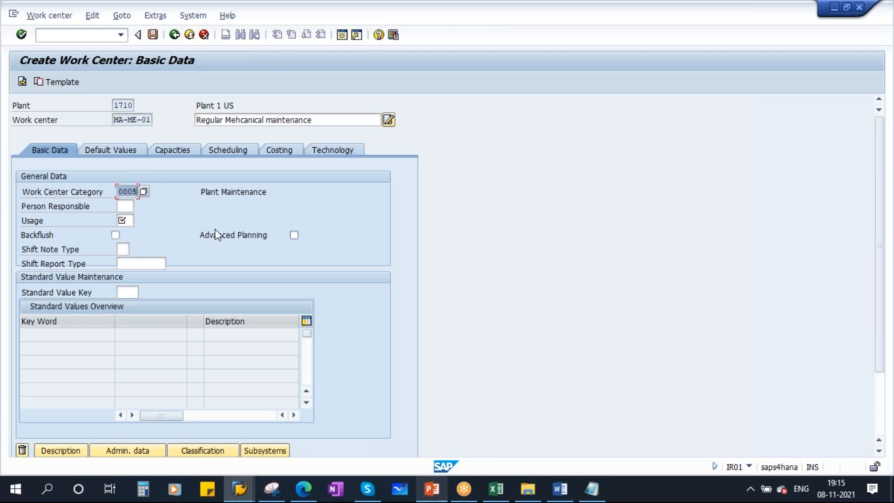
pyautogui.click(127, 206)
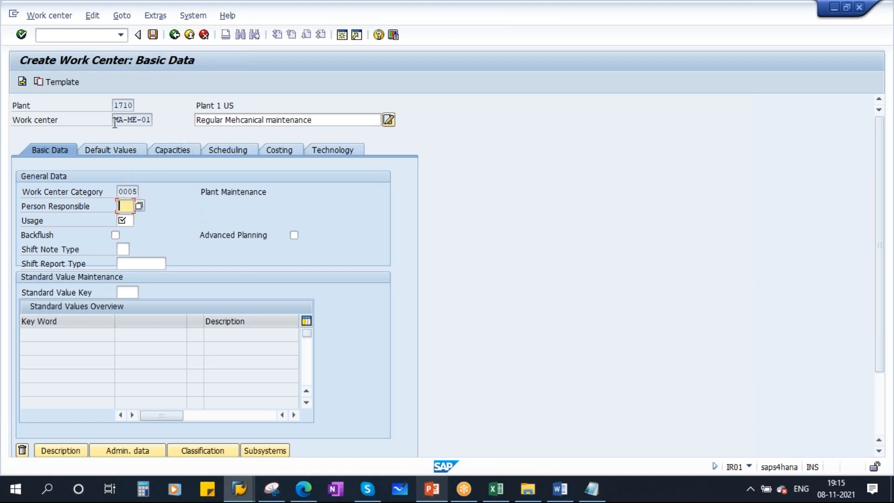
# Set Person Responsible to YMM, the mechanical maintenance supervisor
pyautogui.moveTo(114, 122); pyautogui.dragTo(183, 160)
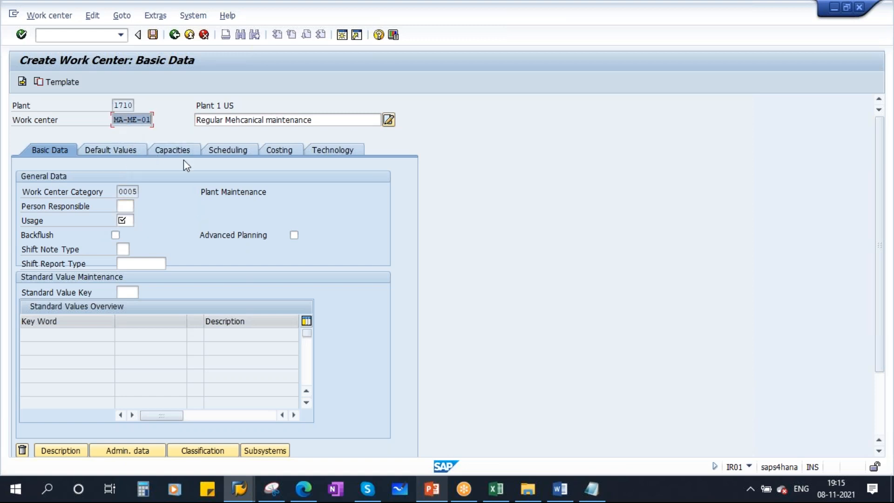
pyautogui.click(124, 206)
pyautogui.click(139, 206)
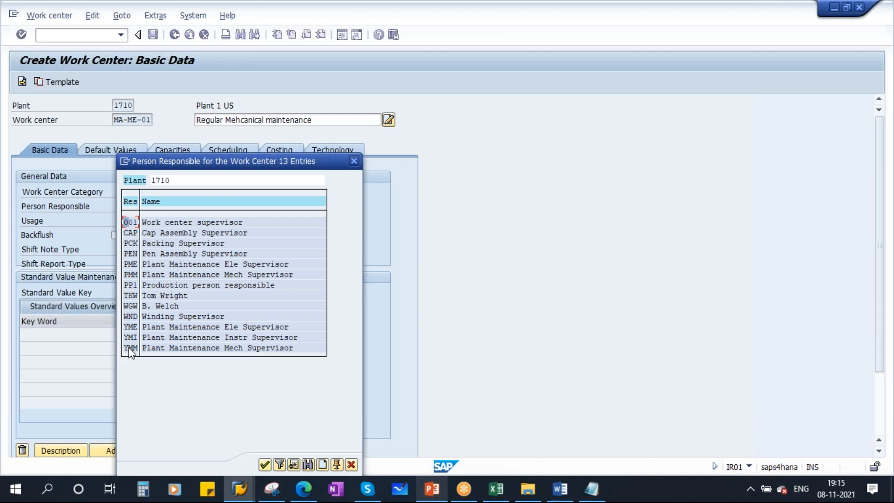
pyautogui.doubleClick(175, 349)
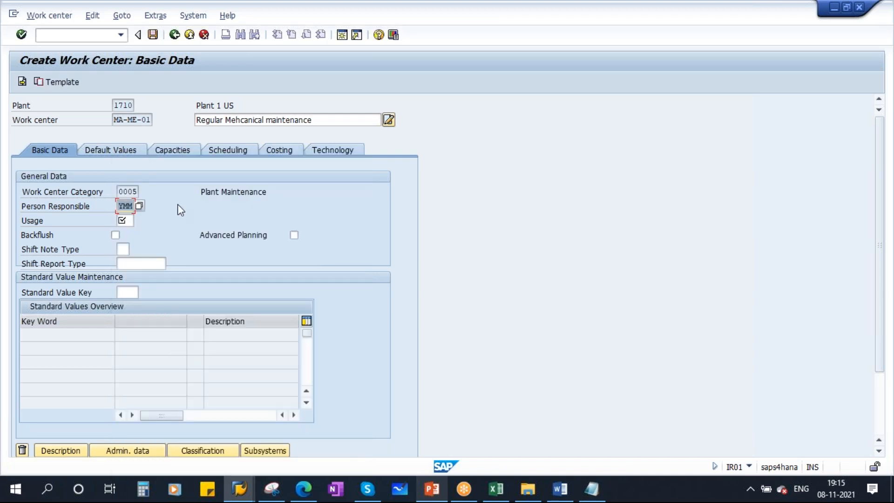
# Set task list usage 004, Only maintenance task lists
pyautogui.click(124, 221)
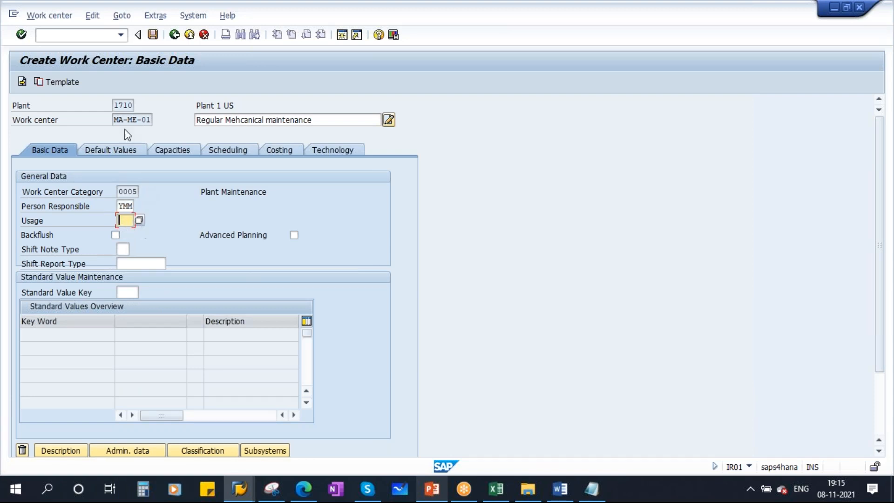
pyautogui.moveTo(116, 120); pyautogui.dragTo(176, 121)
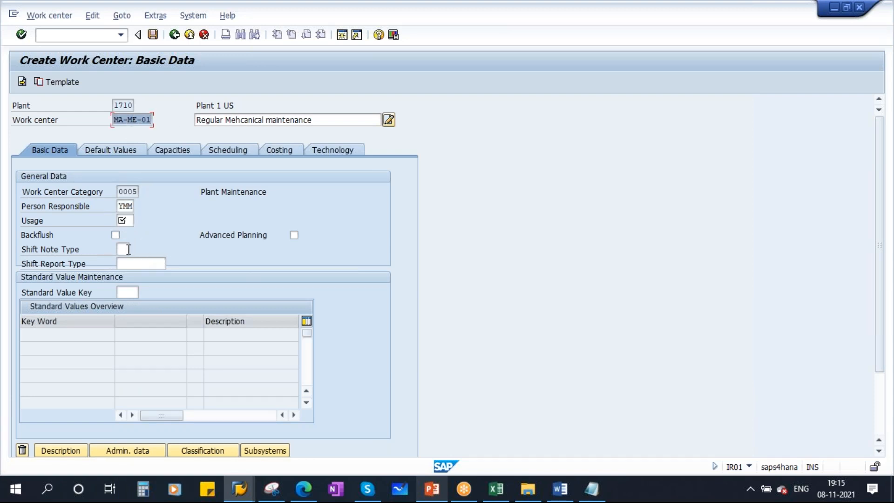
pyautogui.click(126, 220)
pyautogui.click(143, 222)
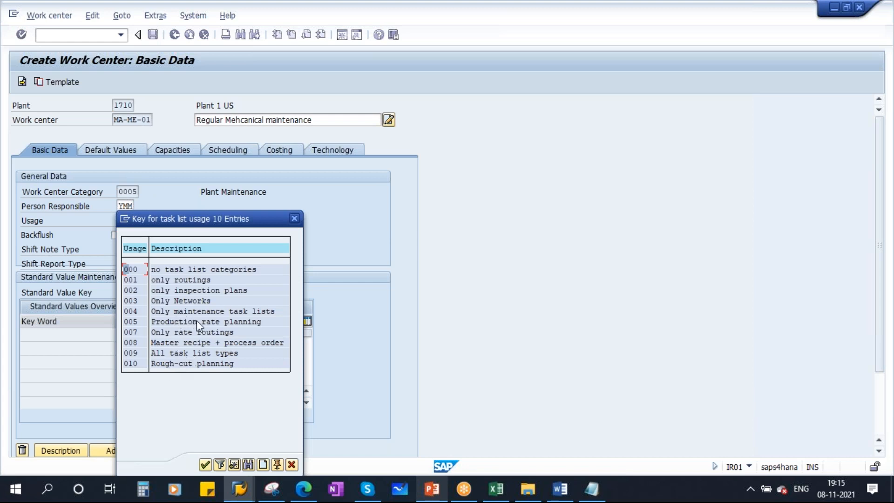
pyautogui.doubleClick(246, 309)
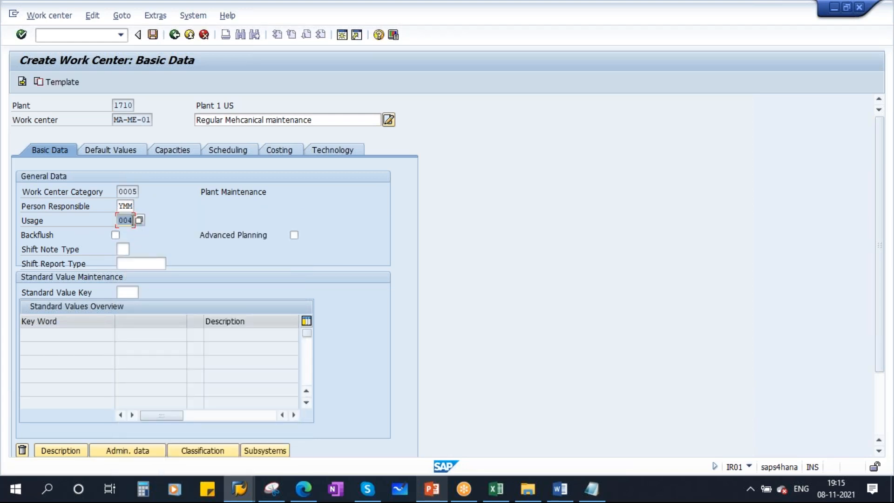
# Check the 'Different Task lists' topic in the course syllabus, then return to SAP
pyautogui.click(560, 489)
pyautogui.scroll(-12, 513, 333)
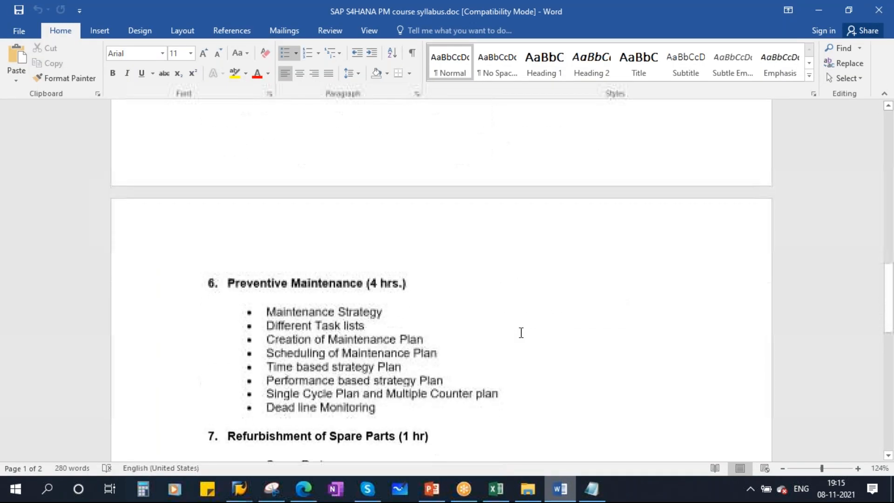
pyautogui.moveTo(270, 326); pyautogui.dragTo(370, 325)
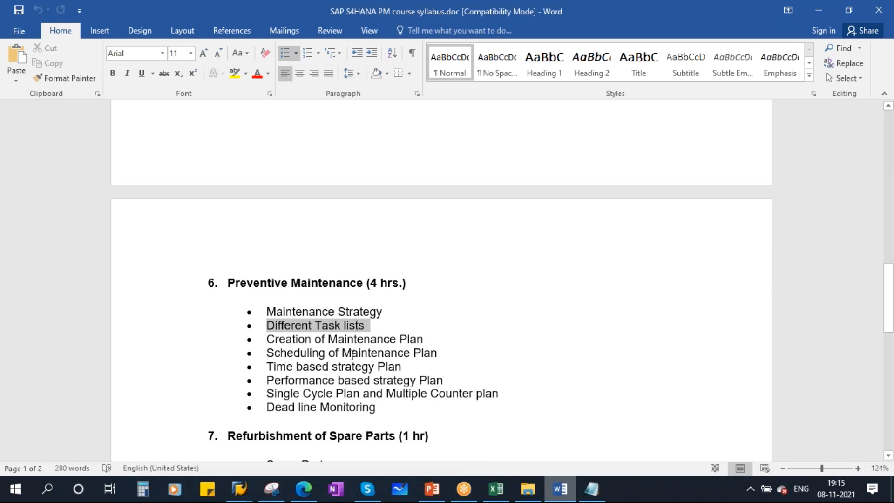
pyautogui.hotkey('alt', 'Tab')
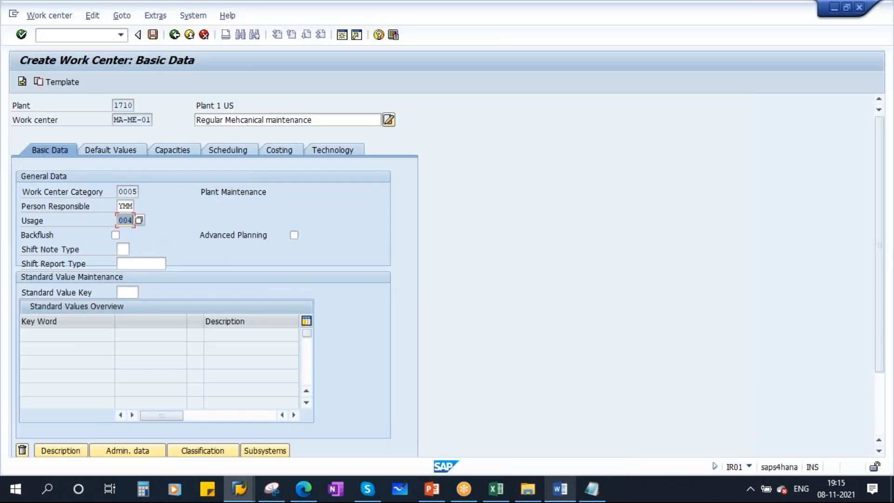
# Reconfirm usage 004, choose standard value key SAP0 (No standard values), and validate the Basic Data
pyautogui.click(139, 220)
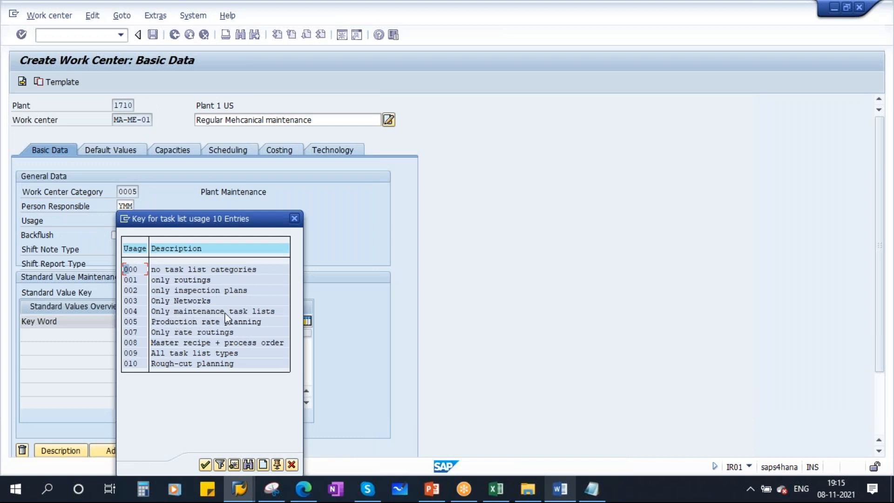
pyautogui.doubleClick(193, 310)
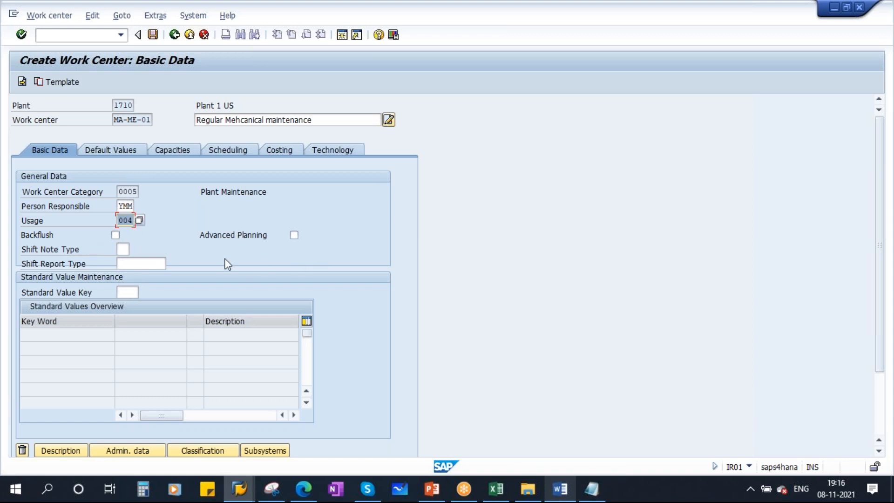
pyautogui.click(119, 291)
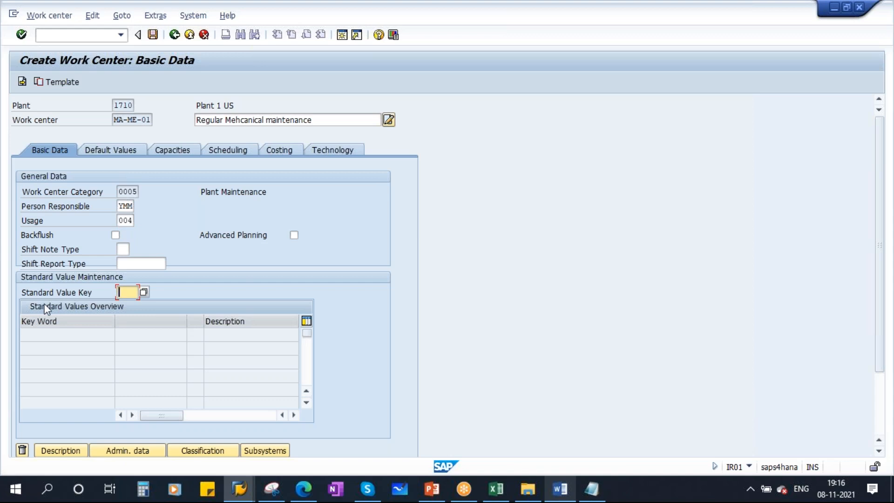
pyautogui.click(144, 292)
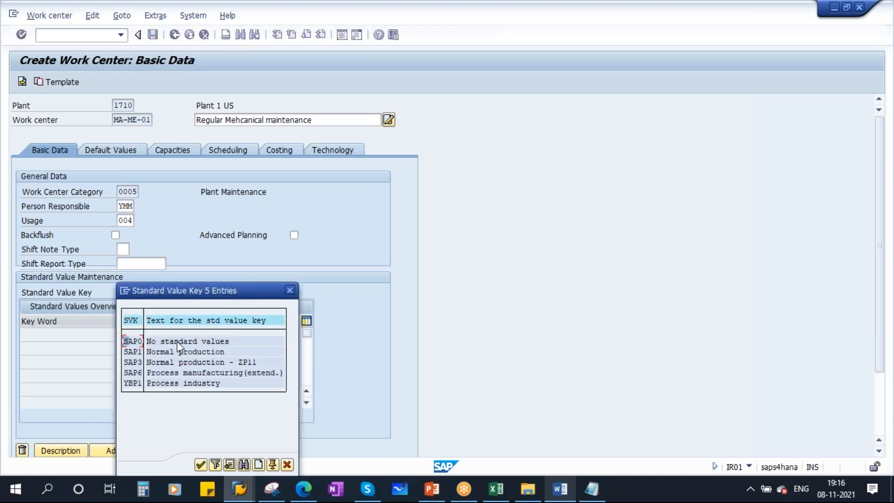
pyautogui.doubleClick(185, 340)
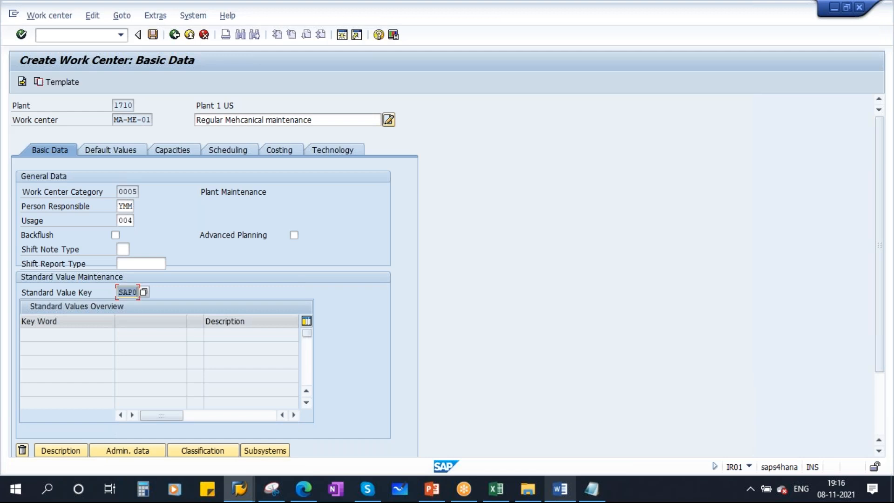
pyautogui.press('Return')
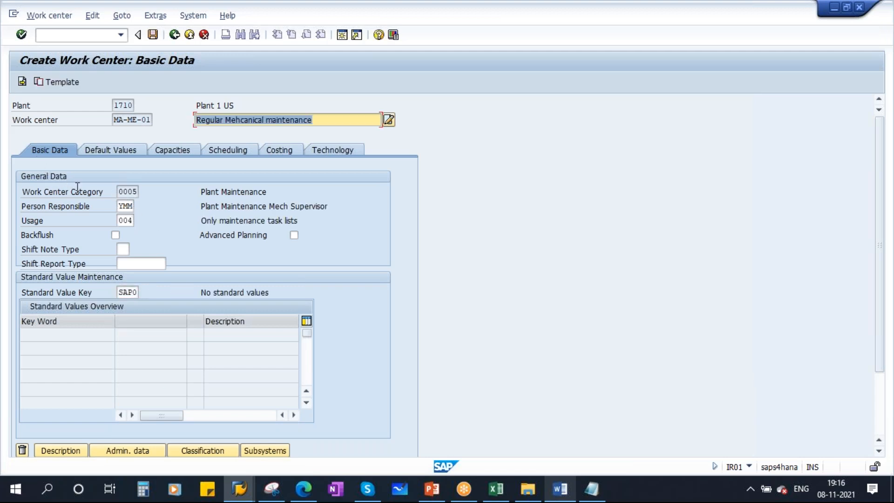
# On Default Values, choose control key PM01 Plant maintenance - internal rather than PM02, then go to Capacities
pyautogui.click(113, 148)
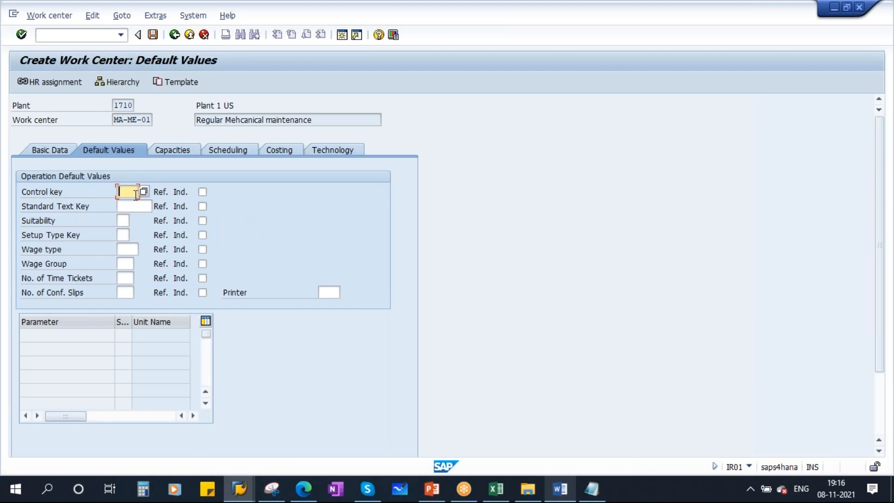
pyautogui.moveTo(113, 120); pyautogui.dragTo(170, 122)
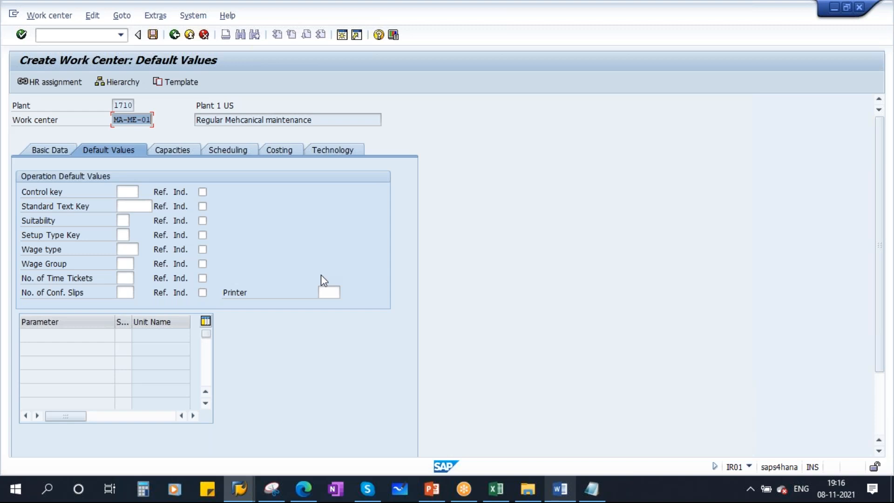
pyautogui.click(130, 192)
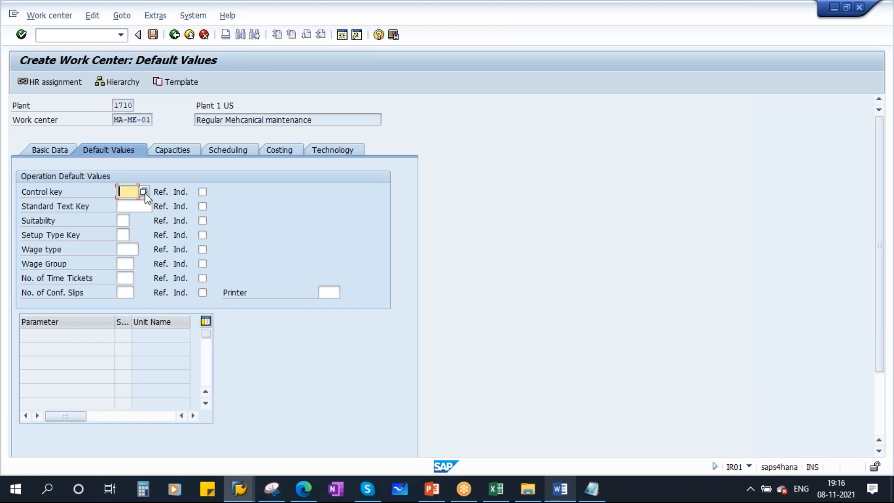
pyautogui.click(144, 192)
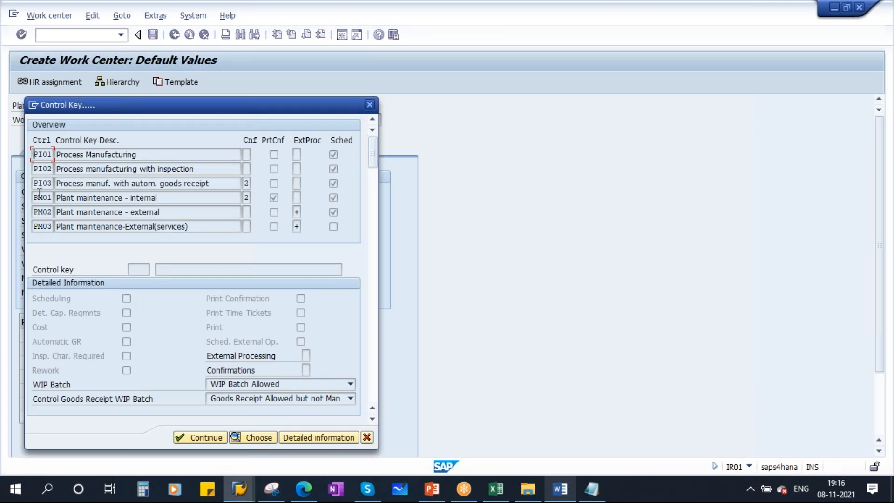
pyautogui.click(61, 197)
pyautogui.click(157, 200)
pyautogui.moveTo(158, 200); pyautogui.dragTo(8, 203)
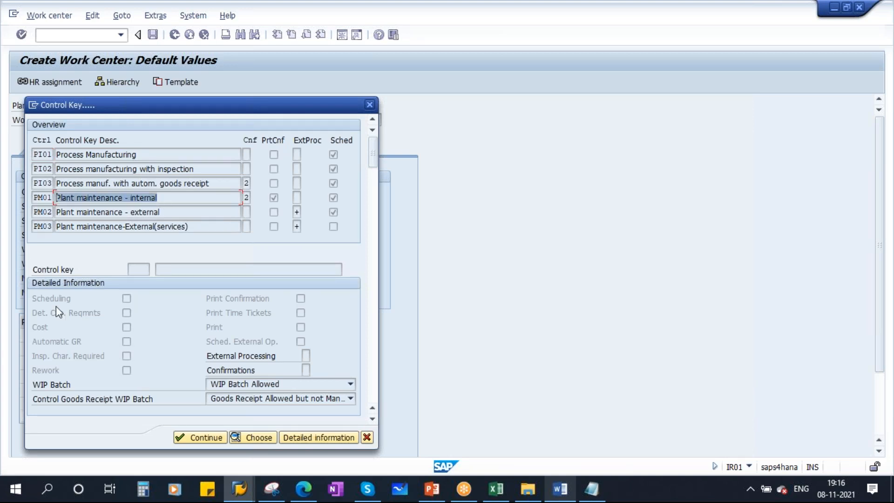
pyautogui.click(43, 197)
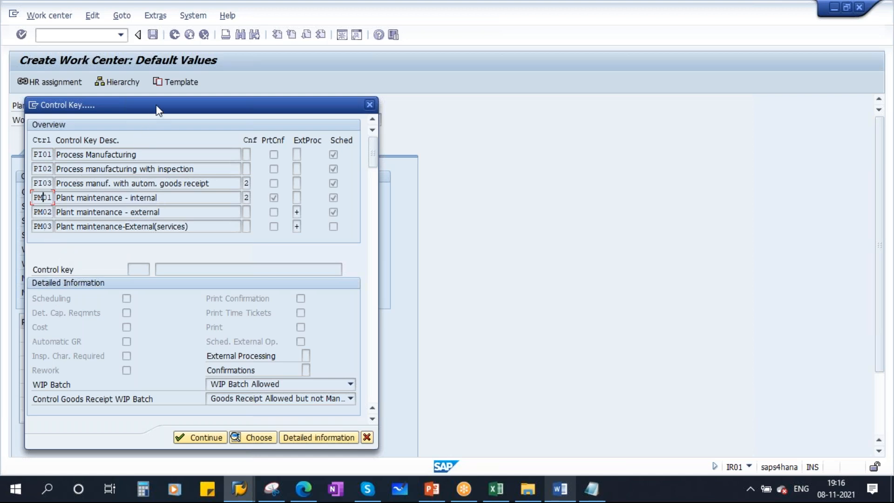
pyautogui.moveTo(208, 104); pyautogui.dragTo(418, 103)
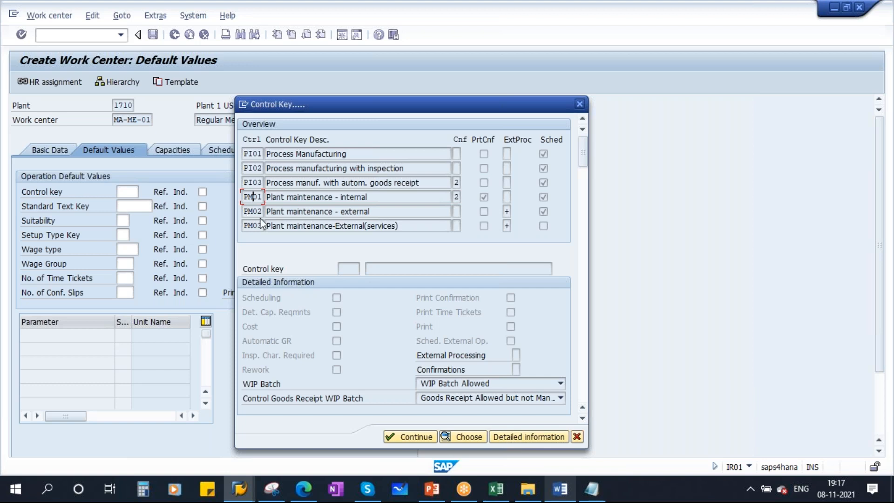
pyautogui.moveTo(394, 211); pyautogui.dragTo(265, 208)
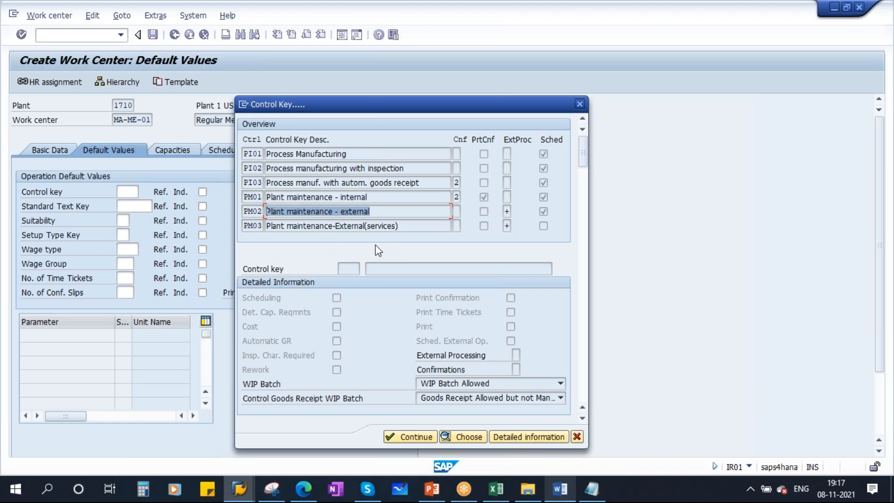
pyautogui.moveTo(244, 196); pyautogui.dragTo(279, 197)
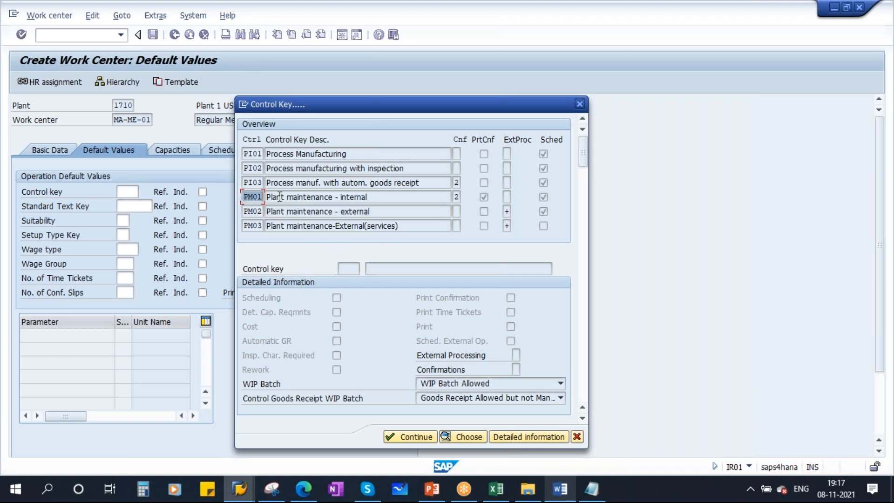
pyautogui.doubleClick(255, 197)
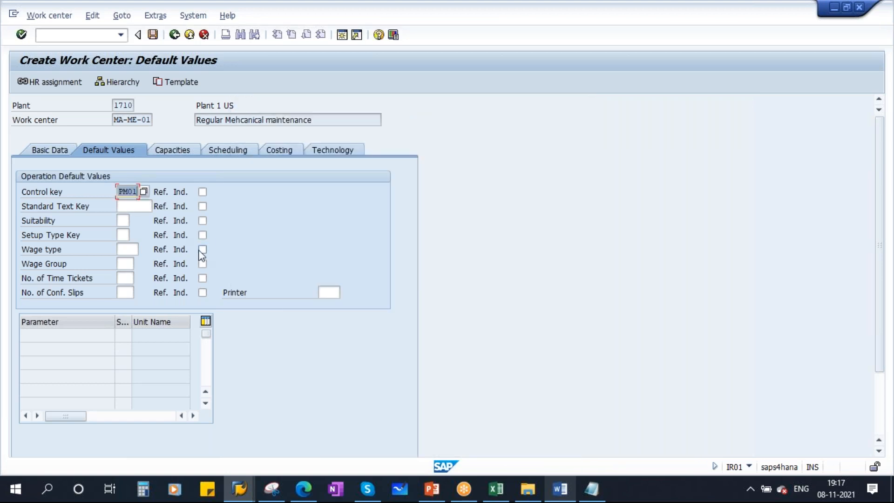
pyautogui.press('Return')
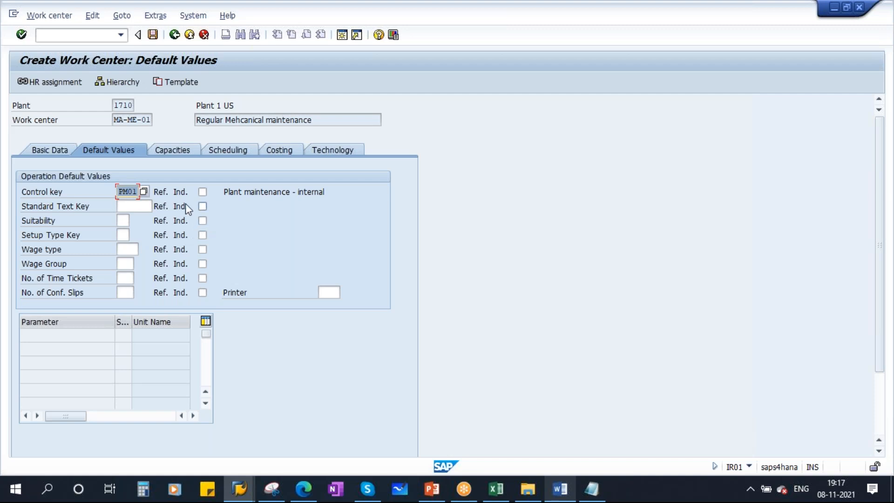
pyautogui.click(178, 151)
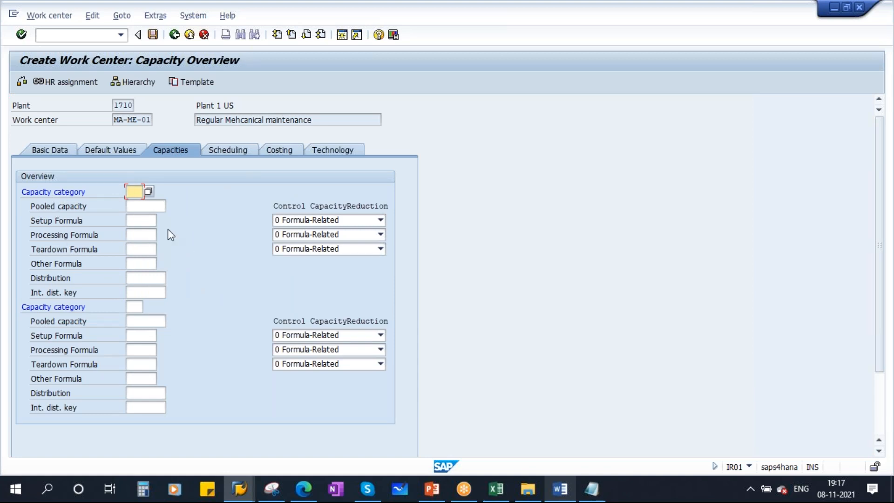
# Choose capacity category 002 Person and open its capacity header
pyautogui.click(148, 191)
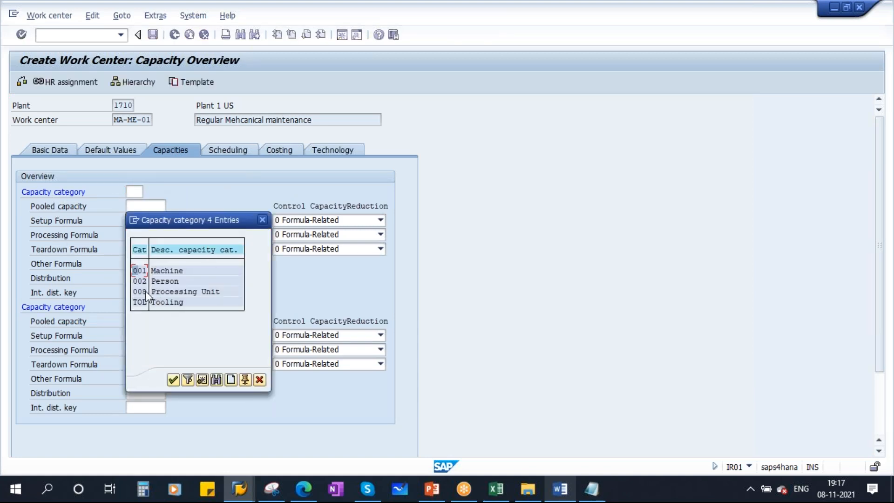
pyautogui.click(163, 282)
pyautogui.doubleClick(141, 280)
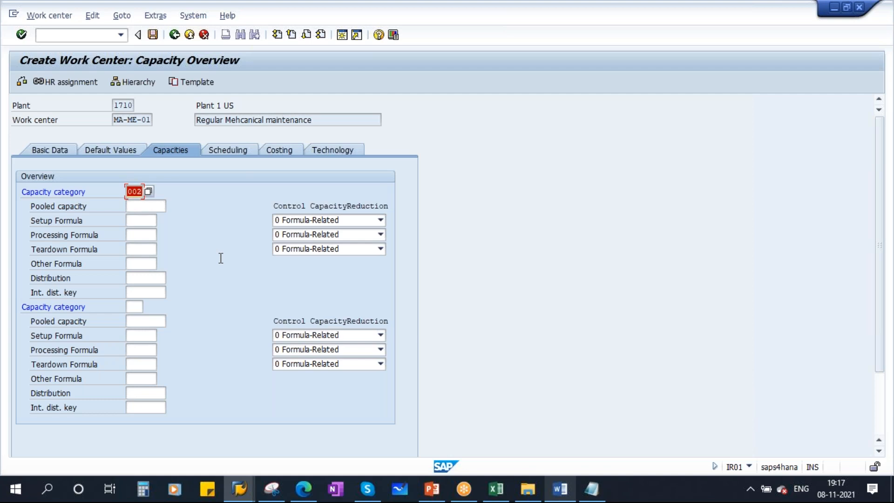
pyautogui.press('Return')
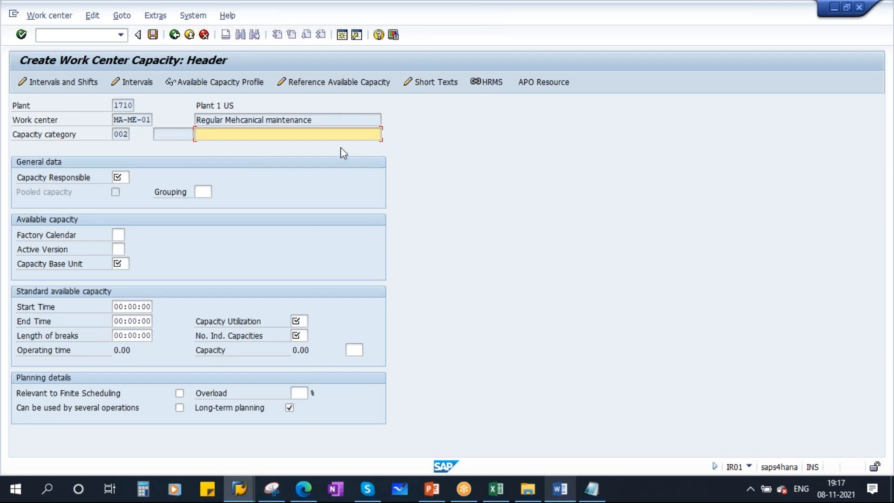
# Paste the work center description as the capacity description and set capacity responsible to planner group A
pyautogui.moveTo(312, 120); pyautogui.dragTo(180, 111)
pyautogui.hotkey('ctrl', 'c')
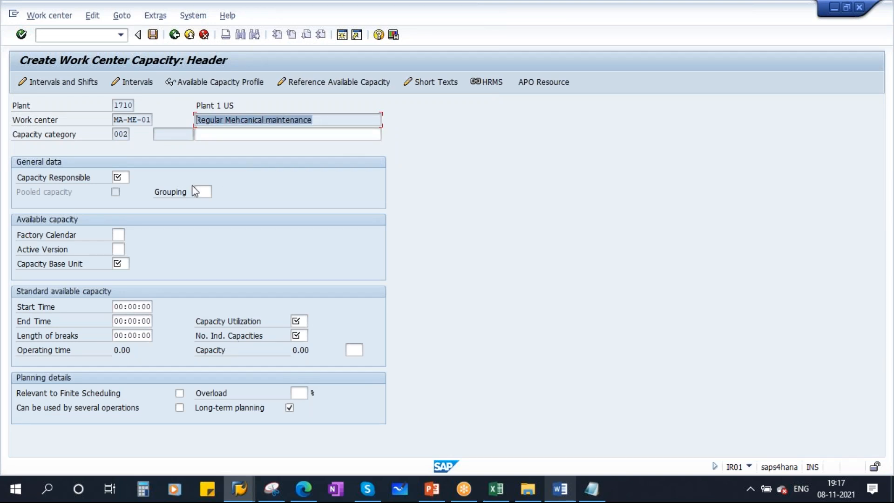
pyautogui.click(299, 233)
pyautogui.click(222, 135)
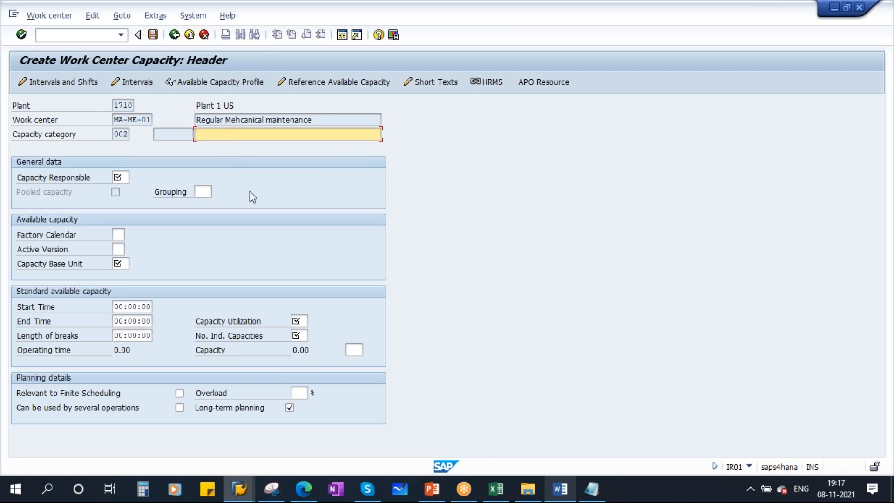
pyautogui.hotkey('ctrl', 'v')
pyautogui.click(123, 177)
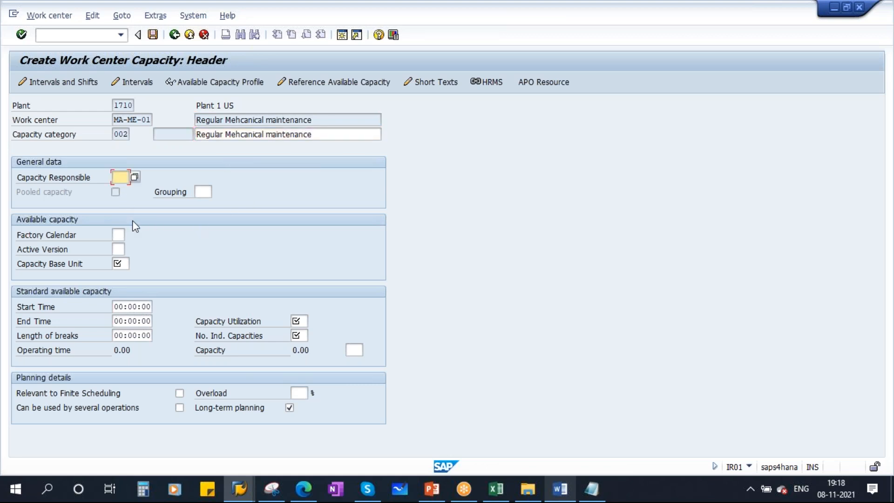
pyautogui.press('F4')
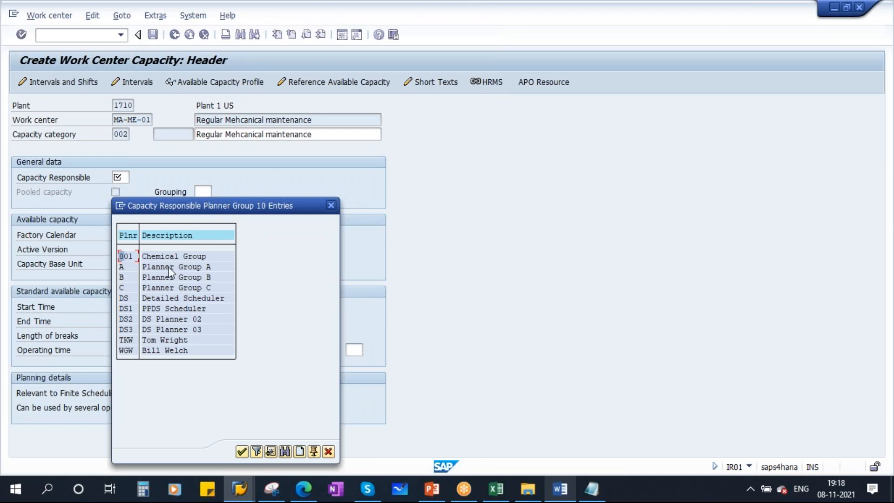
pyautogui.doubleClick(169, 269)
# Set capacity base unit HR and bring up the PM workbook in Excel
pyautogui.click(120, 264)
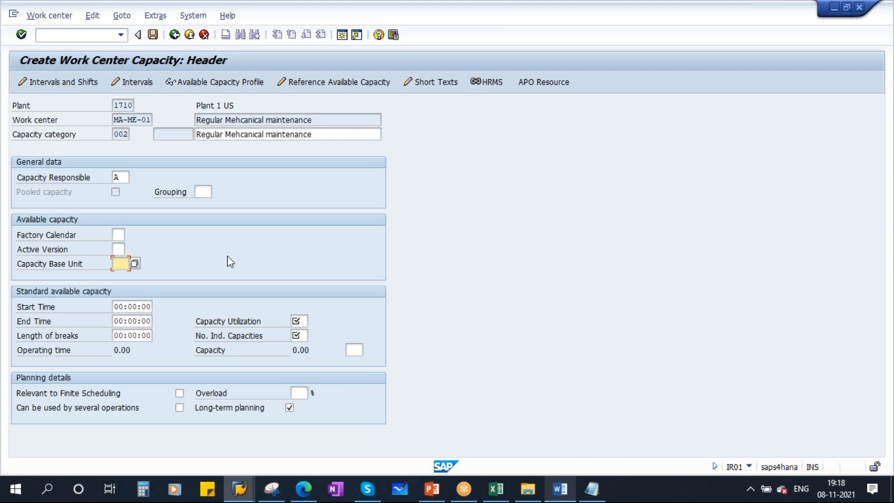
pyautogui.press('capslock')
pyautogui.write('HR')
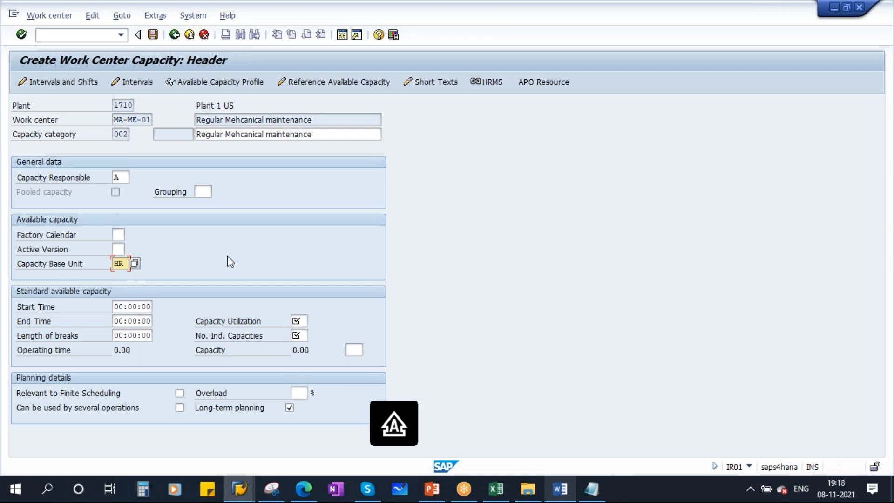
pyautogui.press('Return')
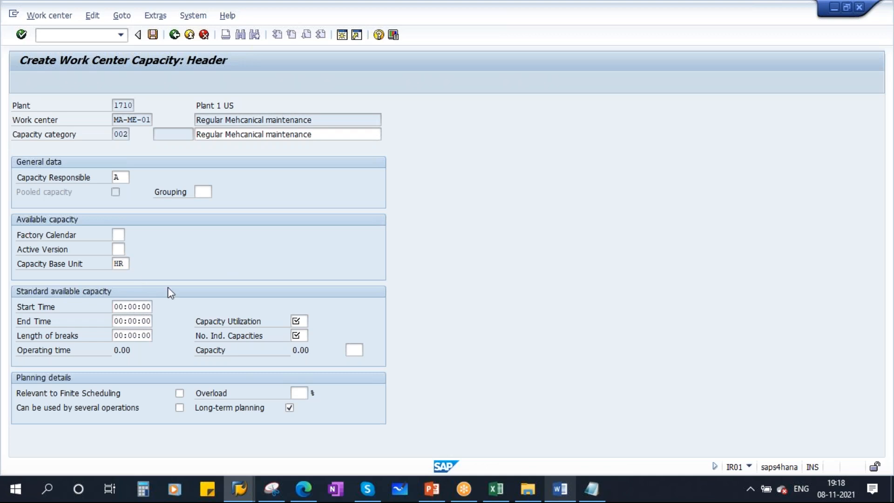
pyautogui.doubleClick(195, 240)
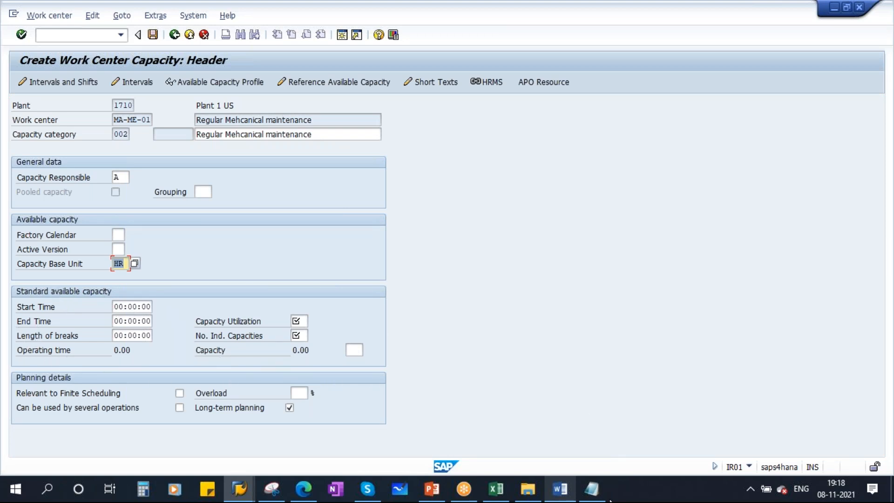
pyautogui.click(494, 487)
pyautogui.click(574, 293)
# Enter start hour 9 in G10 and end hour 18 in G11
pyautogui.click(385, 206)
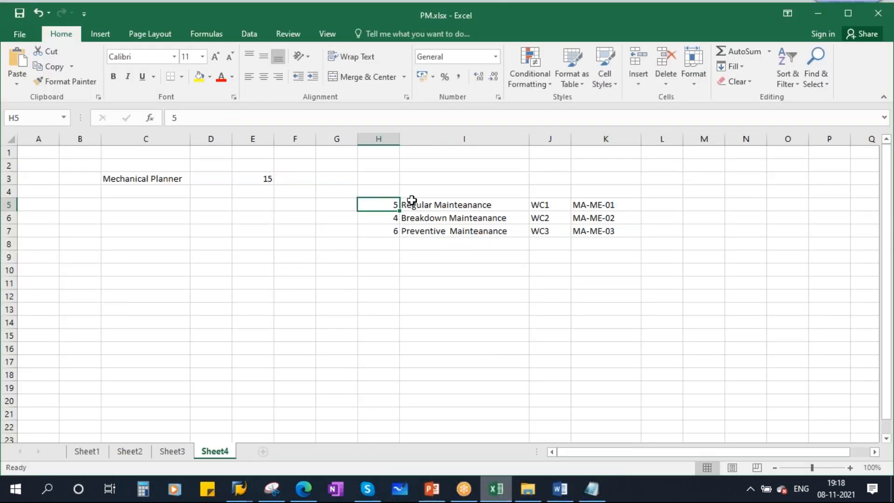
pyautogui.click(541, 204)
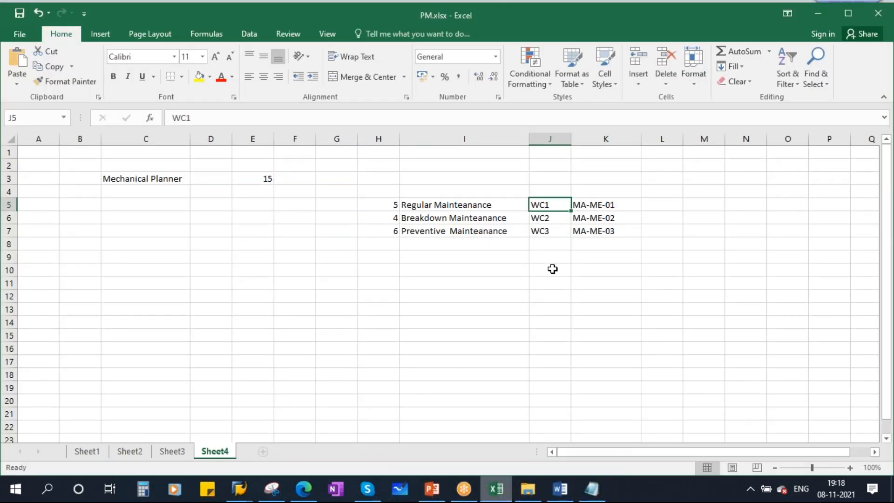
pyautogui.click(386, 205)
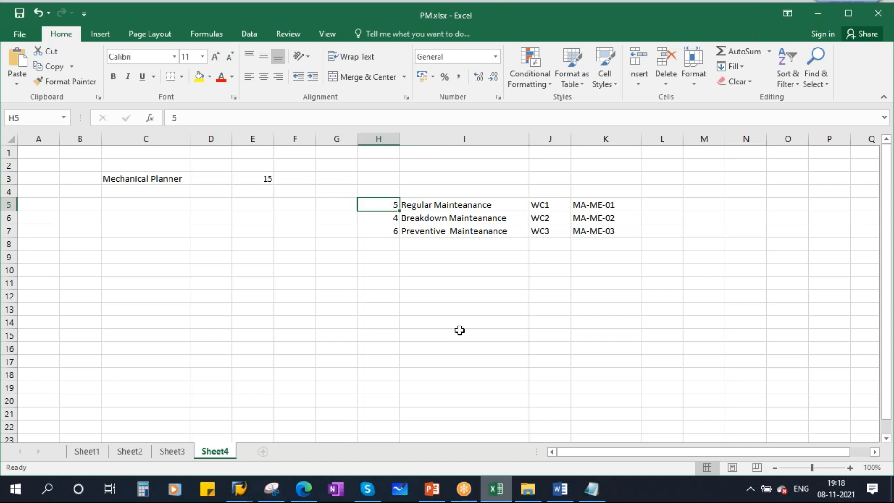
pyautogui.click(328, 269)
pyautogui.write('9')
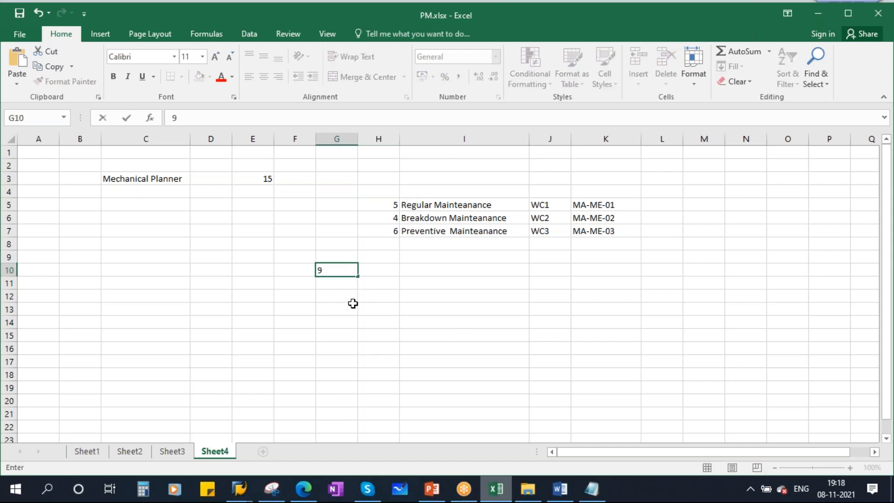
pyautogui.click(467, 323)
pyautogui.click(346, 283)
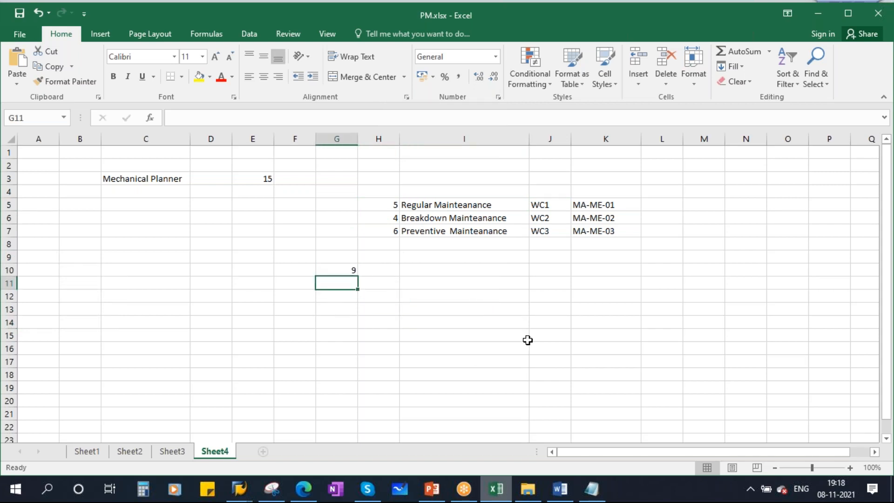
pyautogui.write('18')
pyautogui.click(514, 324)
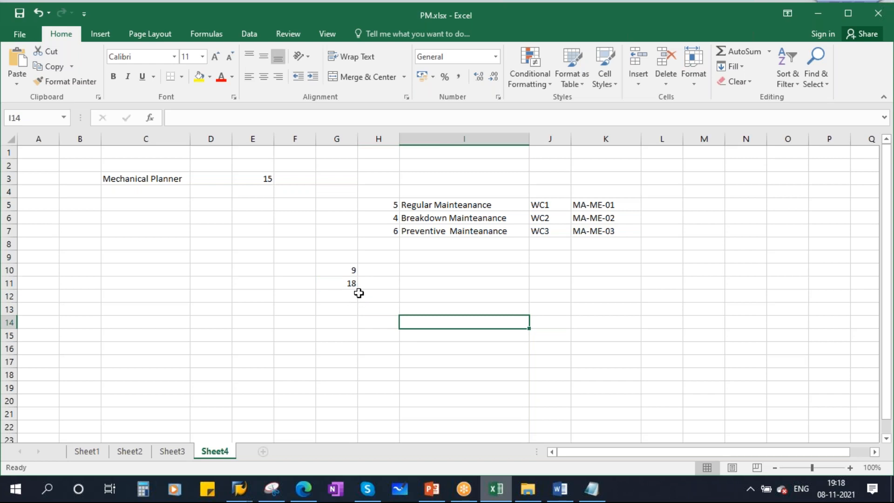
pyautogui.click(339, 271)
pyautogui.click(343, 283)
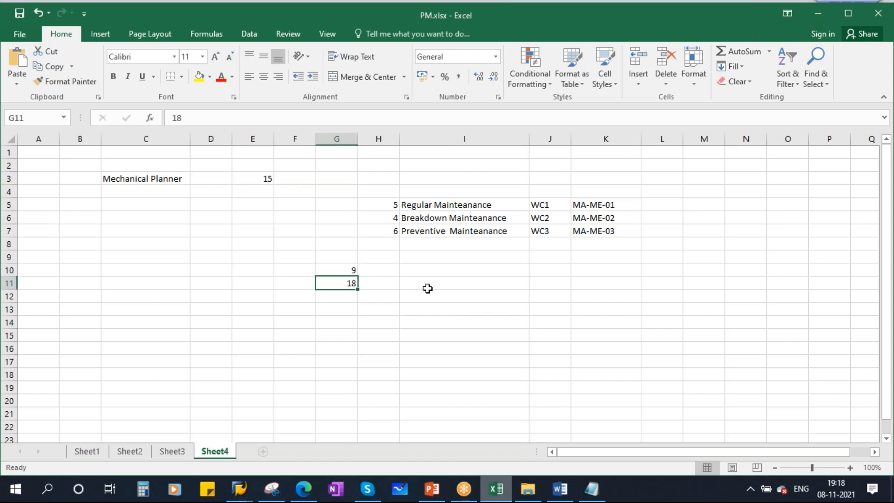
# Enter break minutes 15, 30 and 15 in E12:E14 and check they total 60
pyautogui.click(255, 298)
pyautogui.write('15')
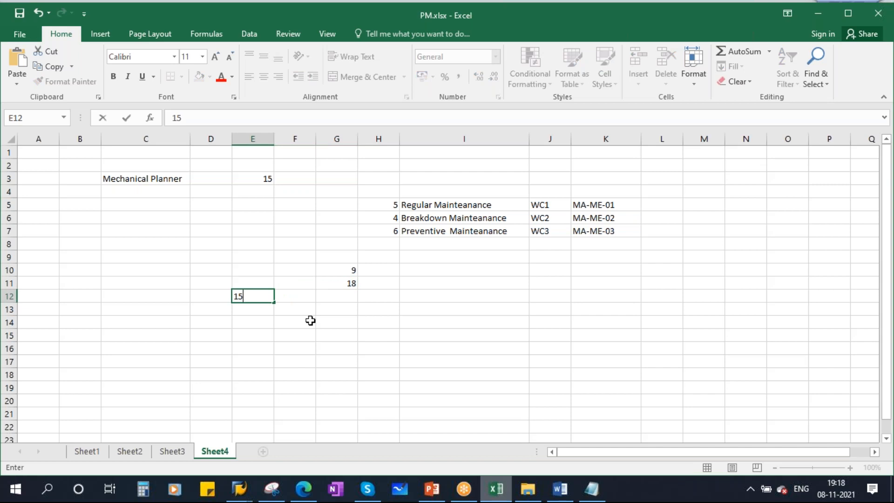
pyautogui.click(334, 321)
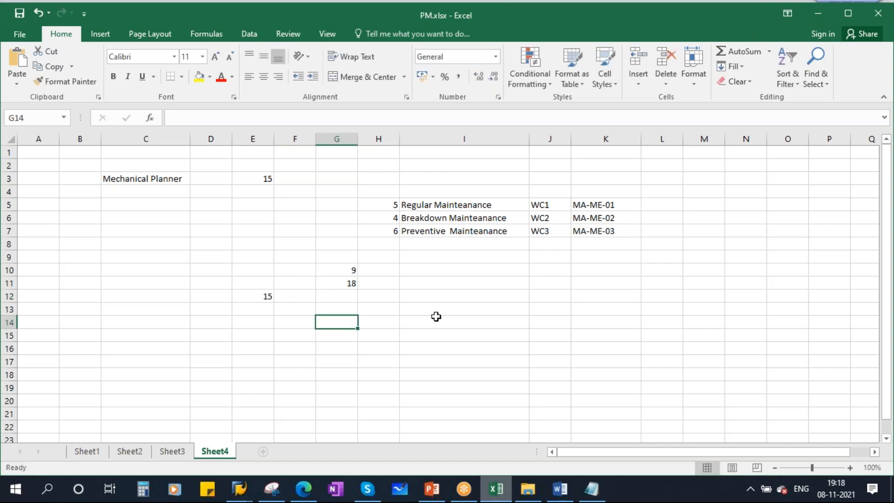
pyautogui.click(258, 311)
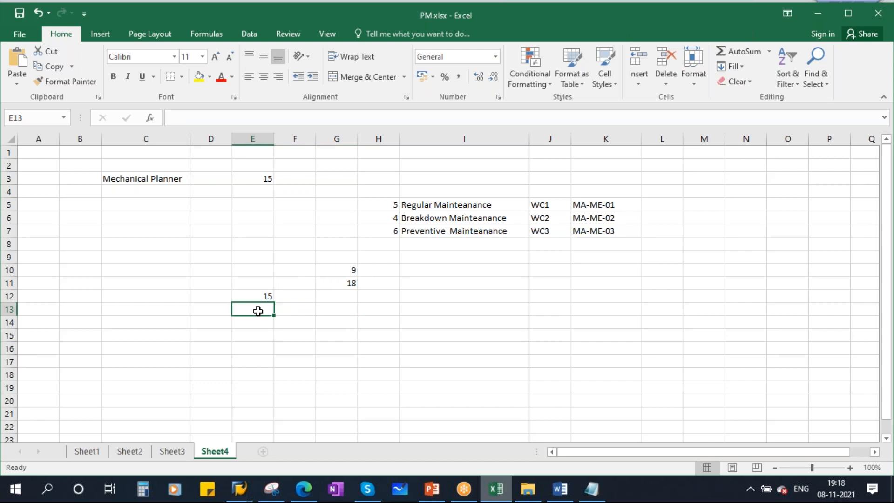
pyautogui.write('30')
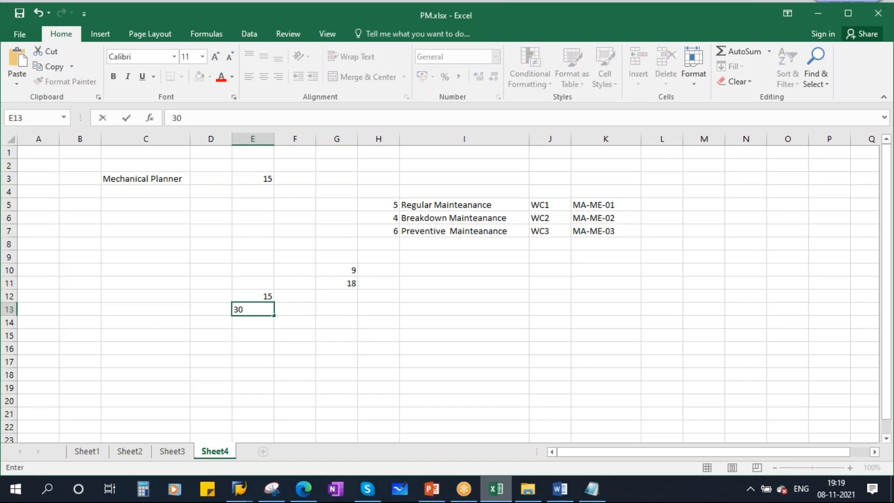
pyautogui.click(316, 335)
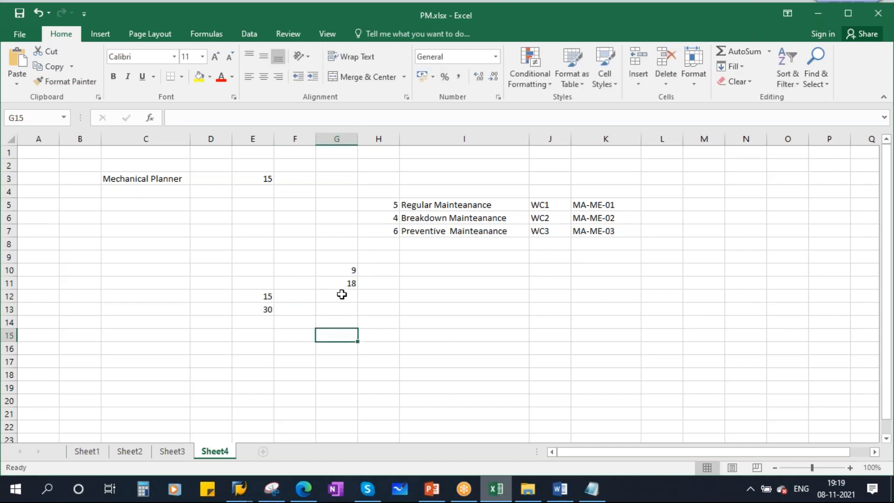
pyautogui.click(260, 322)
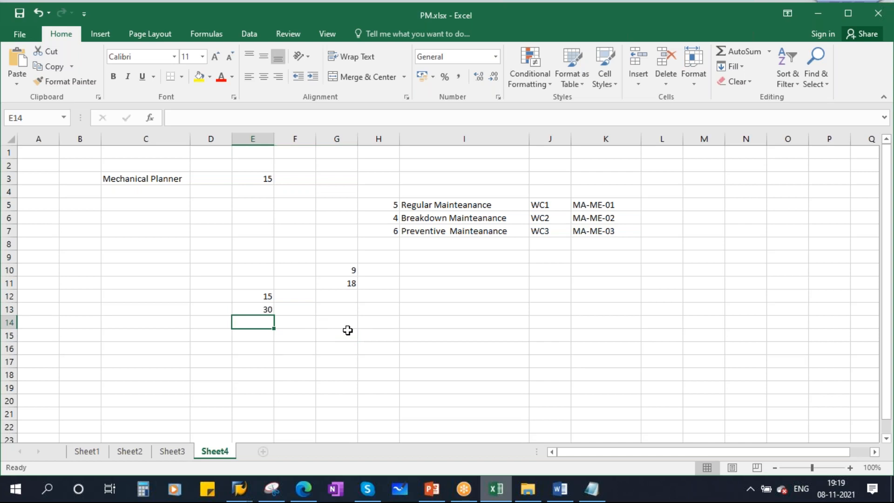
pyautogui.write('15')
pyautogui.click(389, 326)
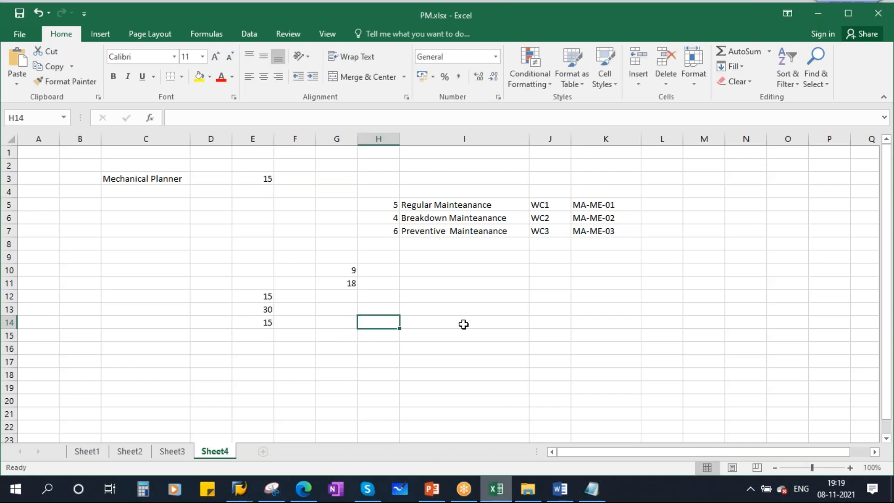
pyautogui.moveTo(261, 301); pyautogui.dragTo(265, 336)
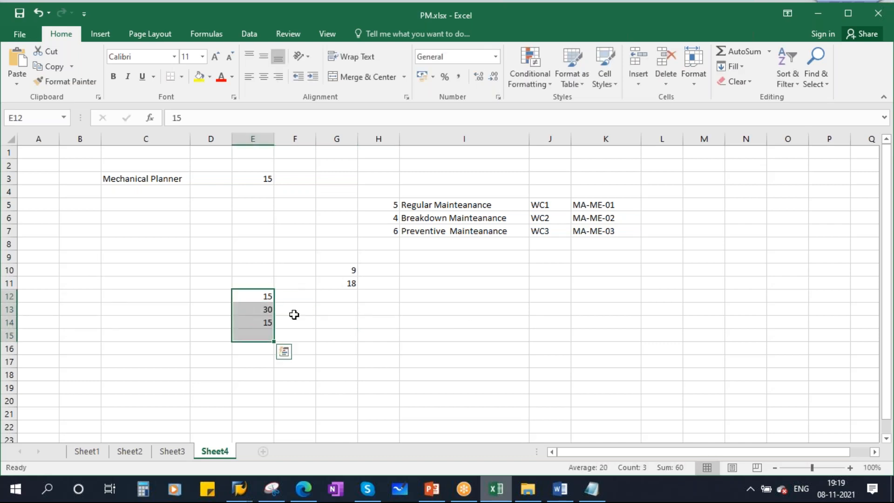
# Enter '1 HR' in G13, review the times, and return to SAP
pyautogui.click(340, 312)
pyautogui.write('1 HR')
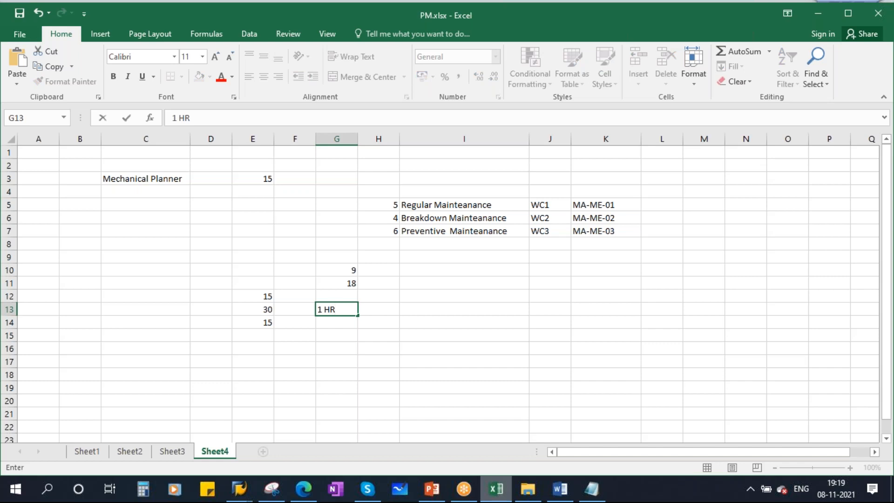
pyautogui.click(404, 306)
pyautogui.click(336, 266)
pyautogui.click(346, 283)
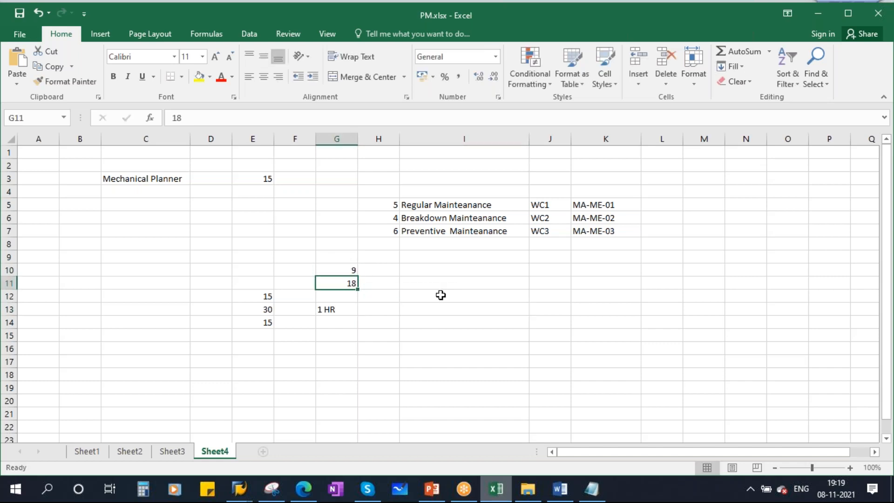
pyautogui.click(334, 311)
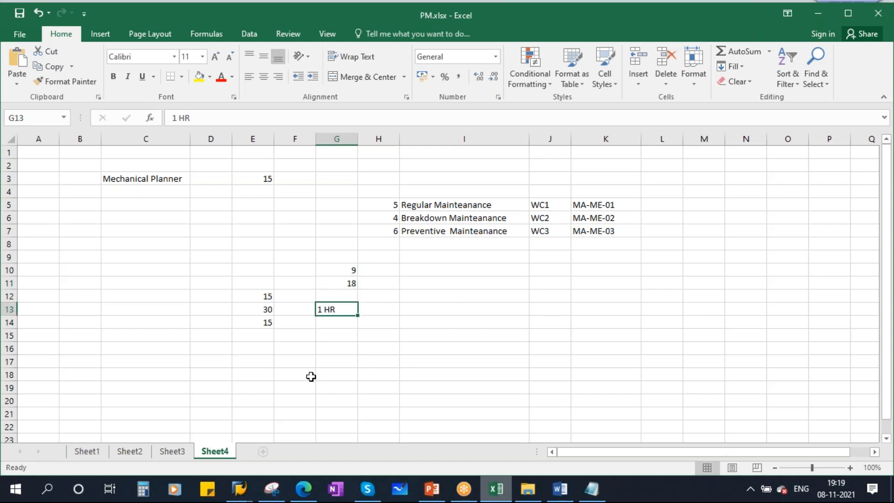
pyautogui.click(239, 488)
# Enter start time 9, end time 18, 01 hour of breaks and 100% utilization
pyautogui.click(269, 418)
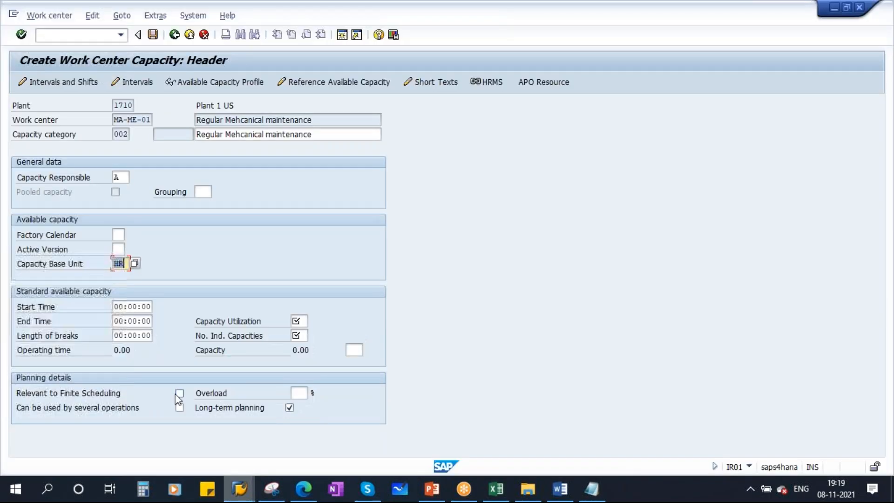
pyautogui.click(117, 307)
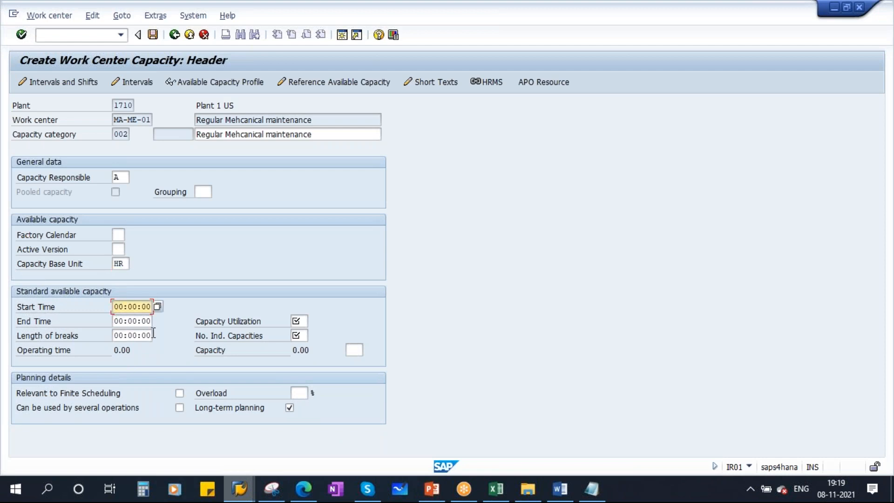
pyautogui.write('9')
pyautogui.click(116, 320)
pyautogui.write('18')
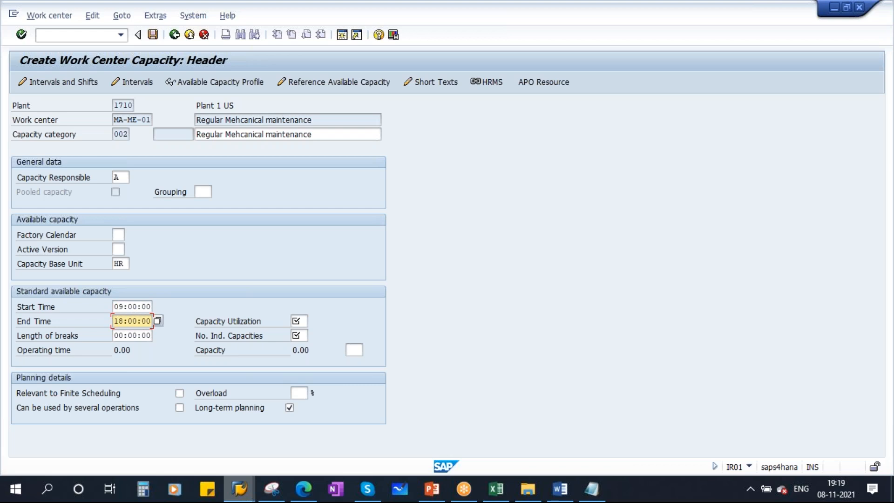
pyautogui.click(117, 335)
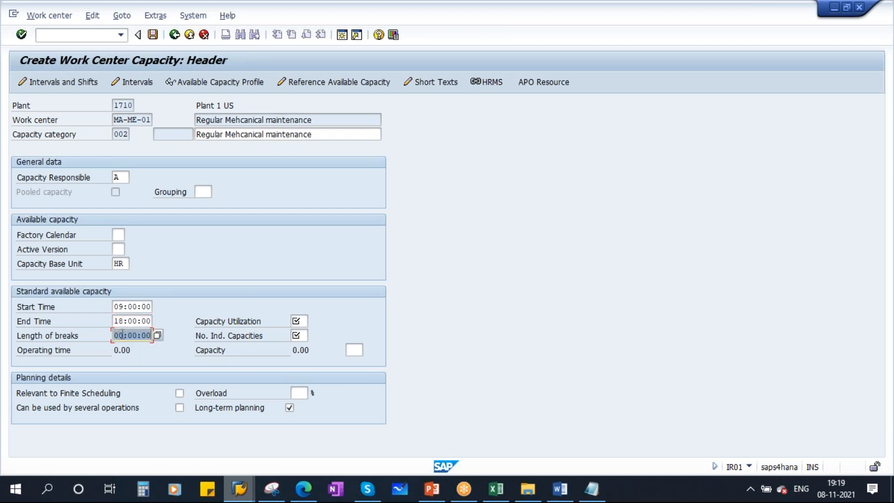
pyautogui.write('01')
pyautogui.click(296, 320)
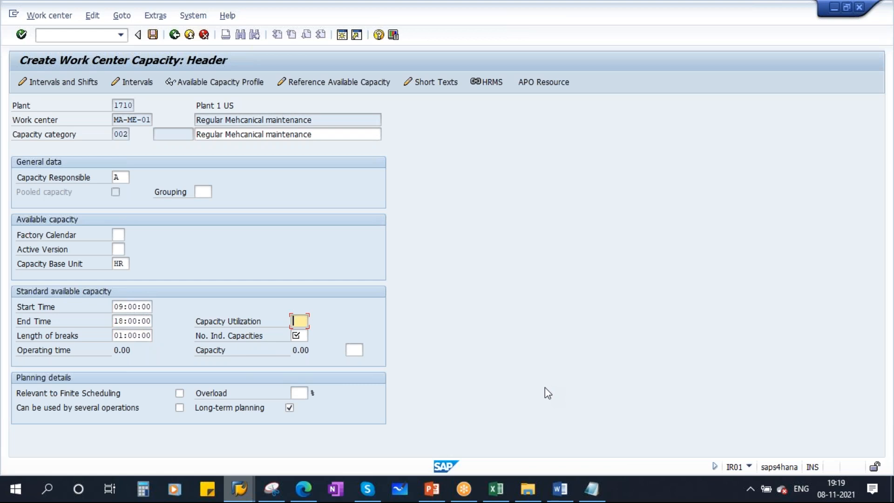
pyautogui.write('1')
pyautogui.press('Tab')
# After checking MA-ME-01 in the PM workbook, enter 5 individual capacities
pyautogui.moveTo(537, 495)
pyautogui.click(495, 489)
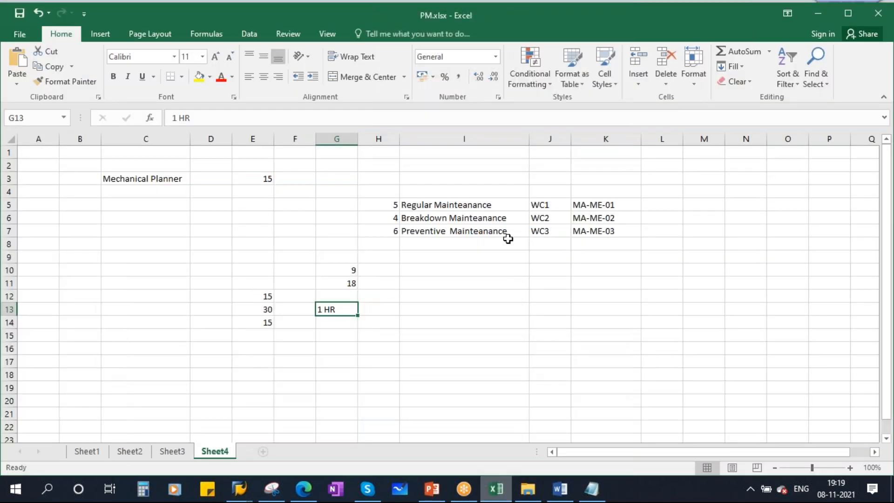
pyautogui.click(389, 206)
pyautogui.click(590, 205)
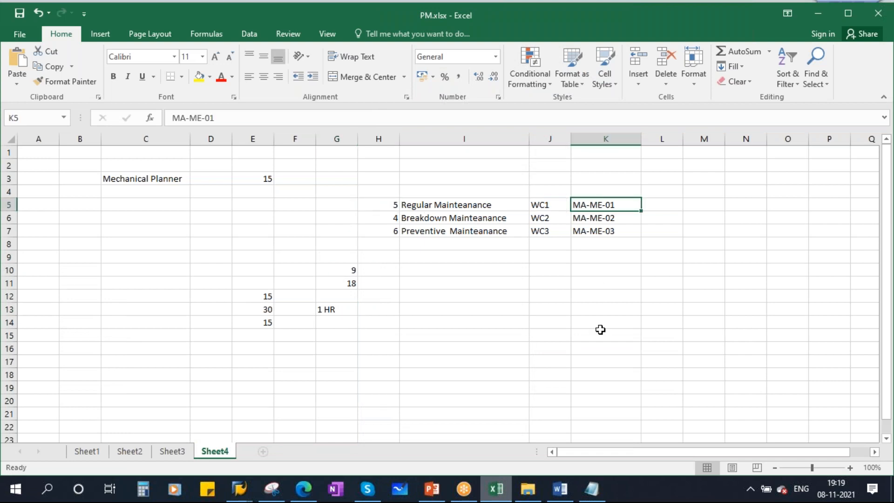
pyautogui.hotkey('alt', 'Tab')
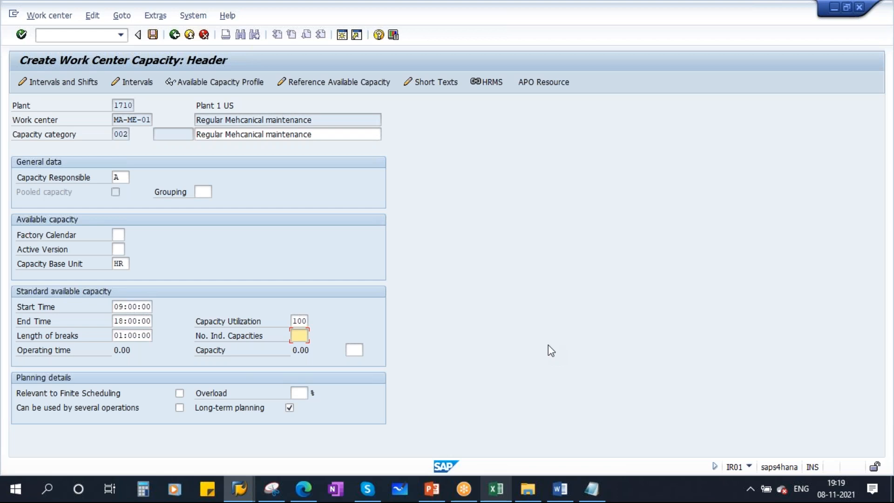
pyautogui.write('5')
pyautogui.doubleClick(296, 335)
pyautogui.click(125, 309)
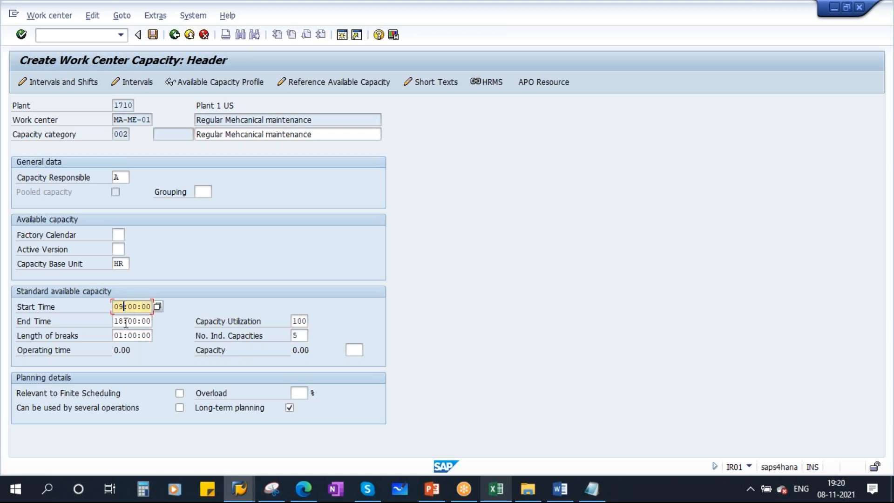
pyautogui.press('Down')
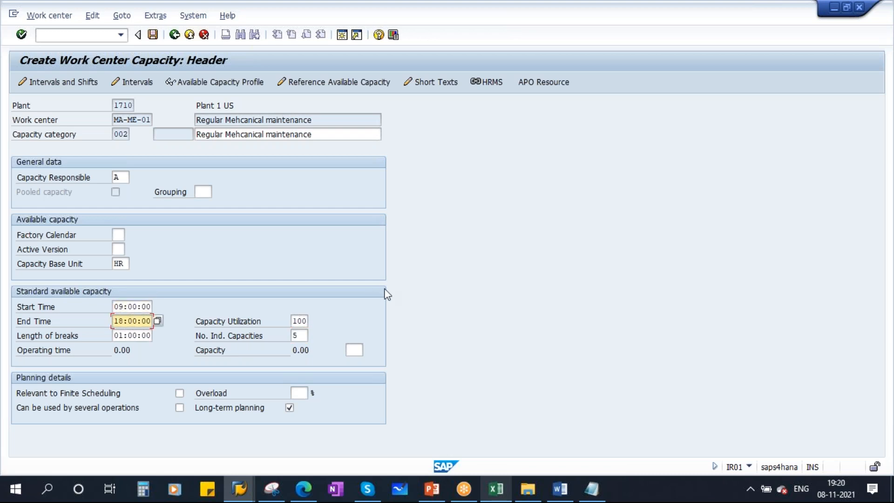
# Accept the capacity header with F3 and reopen category 002 to inspect breaks and capacity
pyautogui.press('F3')
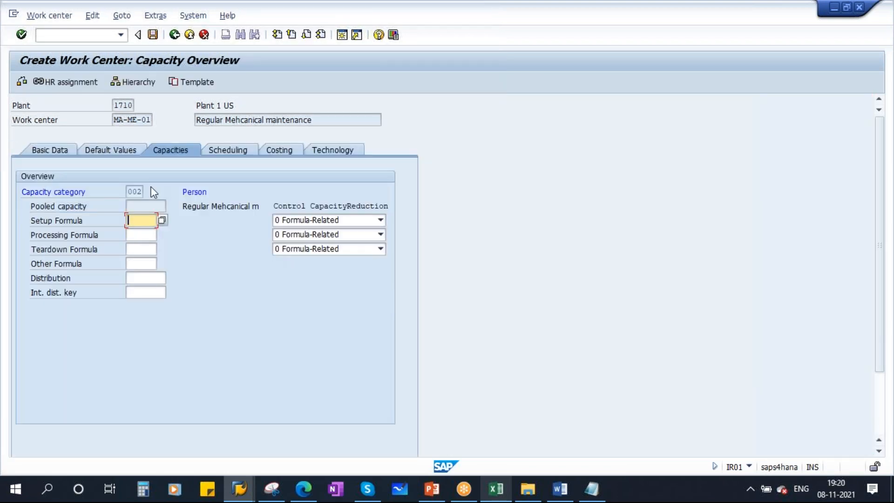
pyautogui.doubleClick(135, 191)
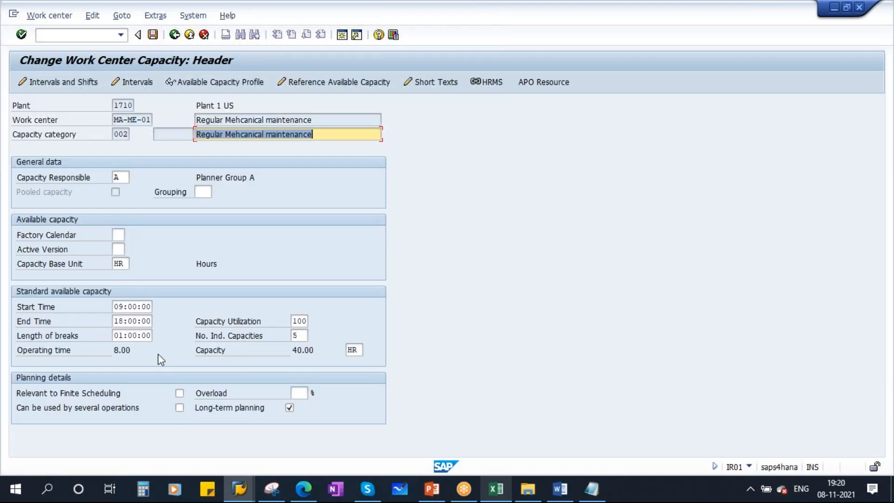
pyautogui.click(115, 336)
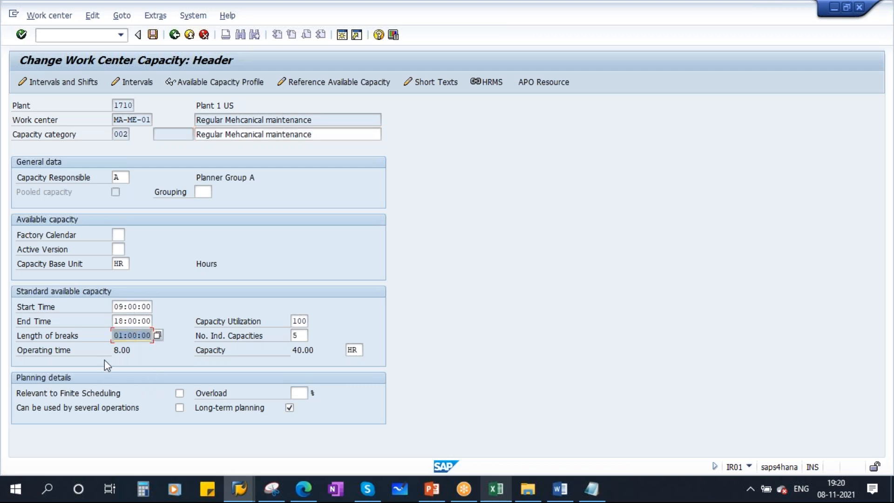
pyautogui.click(117, 351)
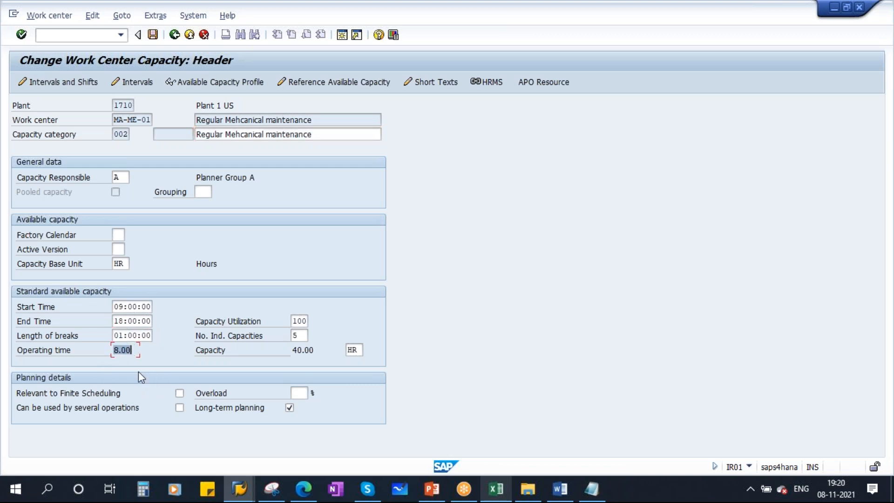
pyautogui.click(296, 335)
pyautogui.click(122, 350)
pyautogui.click(292, 352)
# Highlight the 8.00-hour operating time, 40.00 HR capacity and 5 individual capacities, then switch to Excel
pyautogui.moveTo(318, 138); pyautogui.dragTo(191, 134)
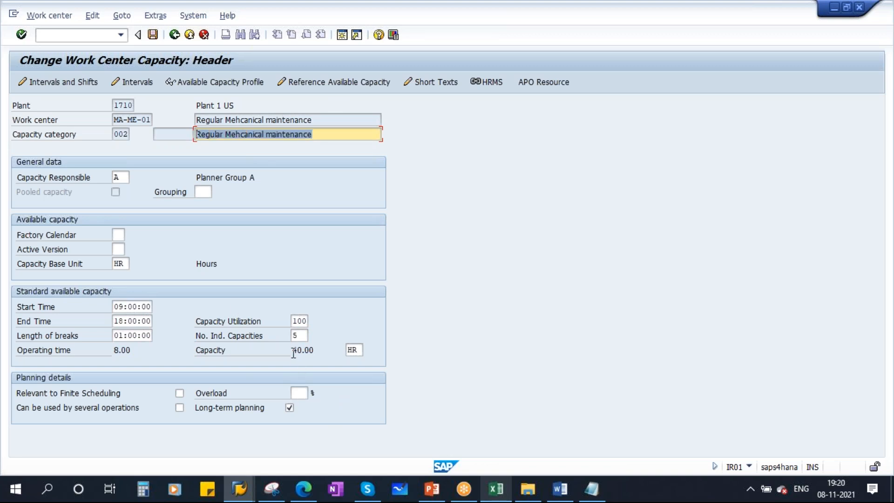
pyautogui.moveTo(294, 350); pyautogui.dragTo(323, 350)
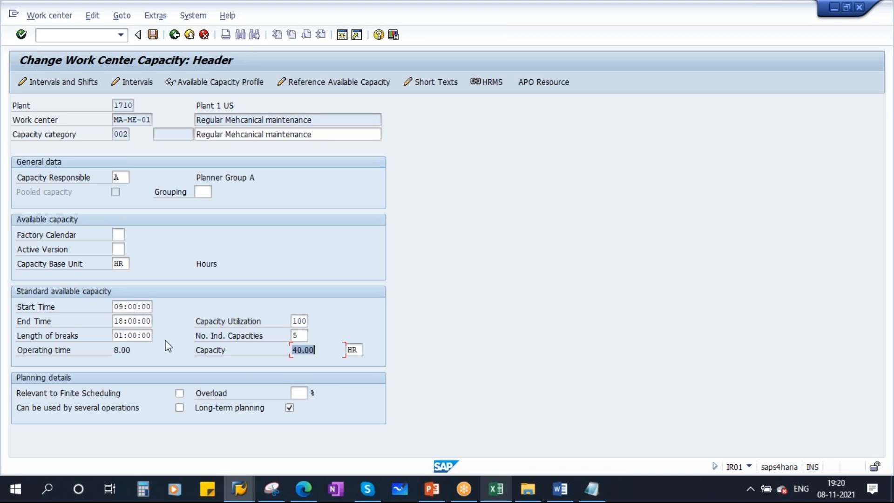
pyautogui.click(125, 350)
pyautogui.moveTo(133, 350); pyautogui.dragTo(111, 352)
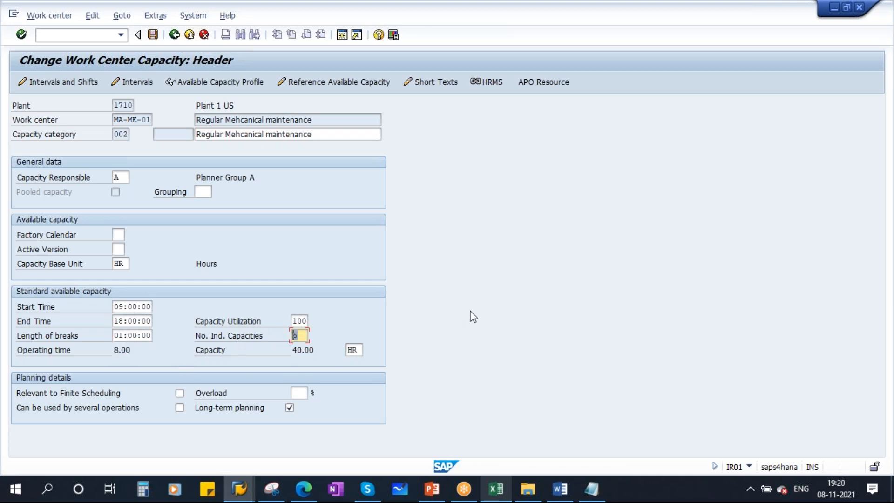
pyautogui.click(120, 350)
pyautogui.click(297, 338)
pyautogui.moveTo(292, 352); pyautogui.dragTo(328, 349)
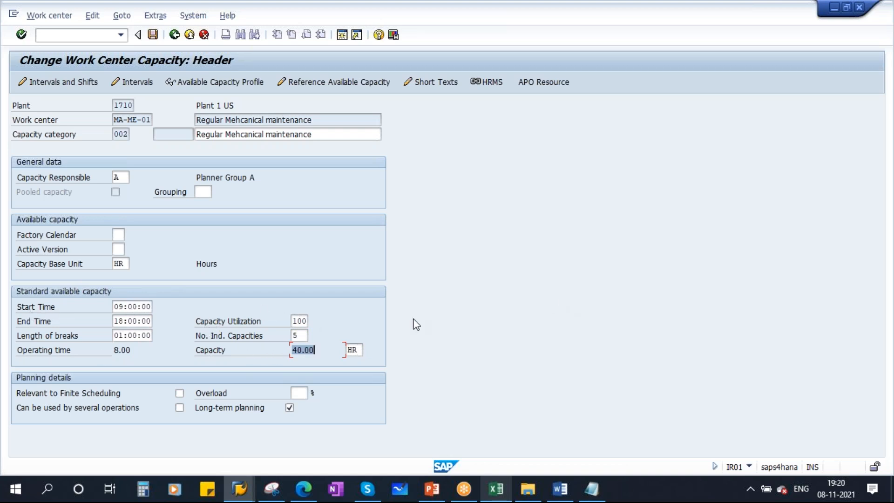
pyautogui.doubleClick(298, 335)
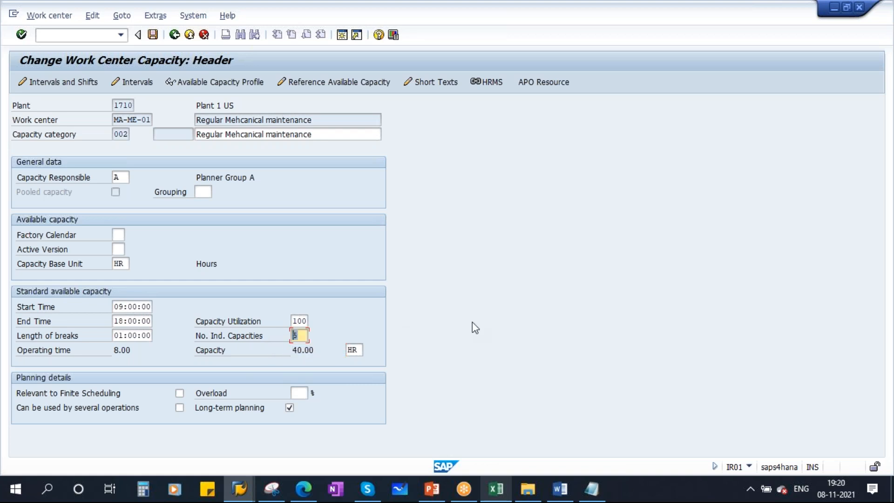
pyautogui.click(502, 497)
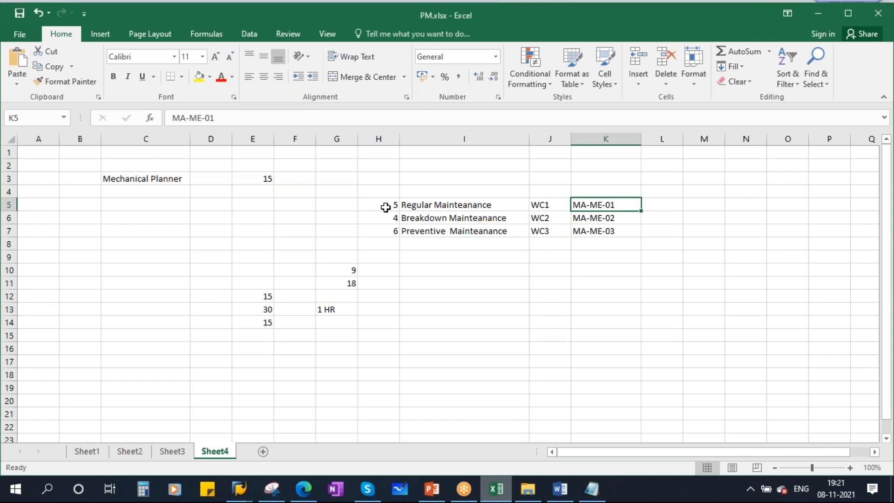
# Check the Regular Maintenance row values 5 and WC1 in Excel, then bring up the SAP PM Workcenter presentation
pyautogui.click(385, 207)
pyautogui.click(531, 204)
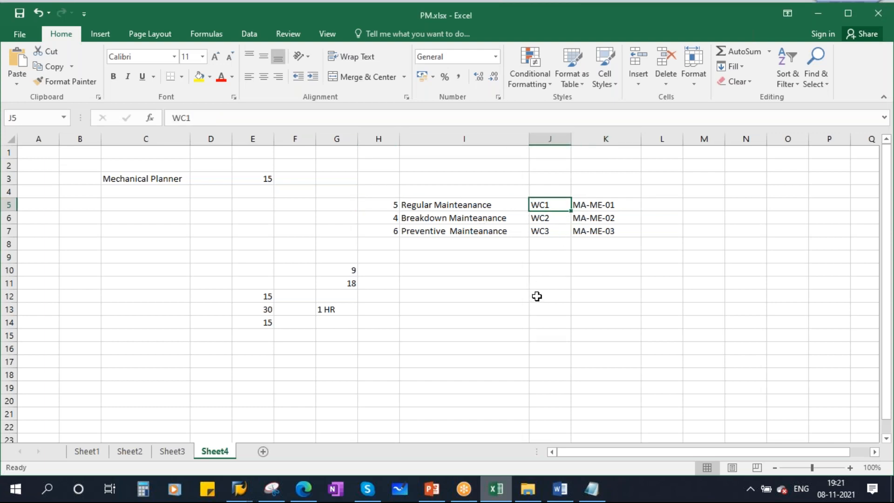
pyautogui.click(240, 488)
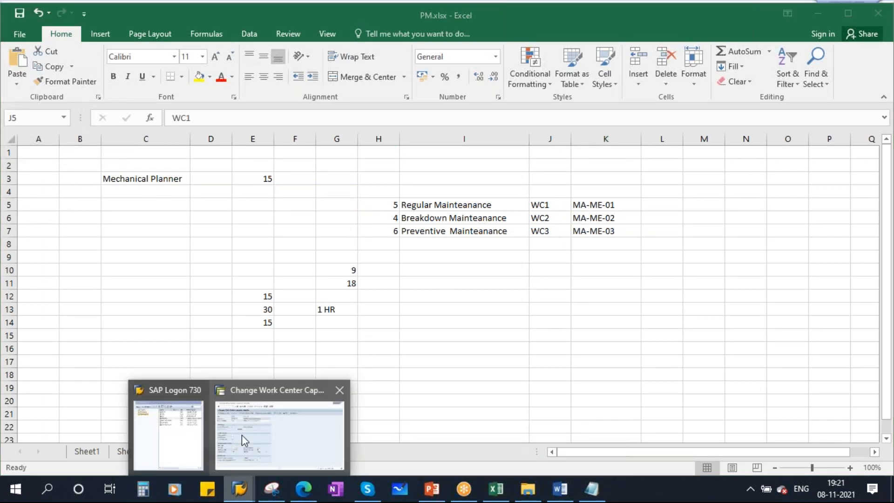
pyautogui.click(288, 417)
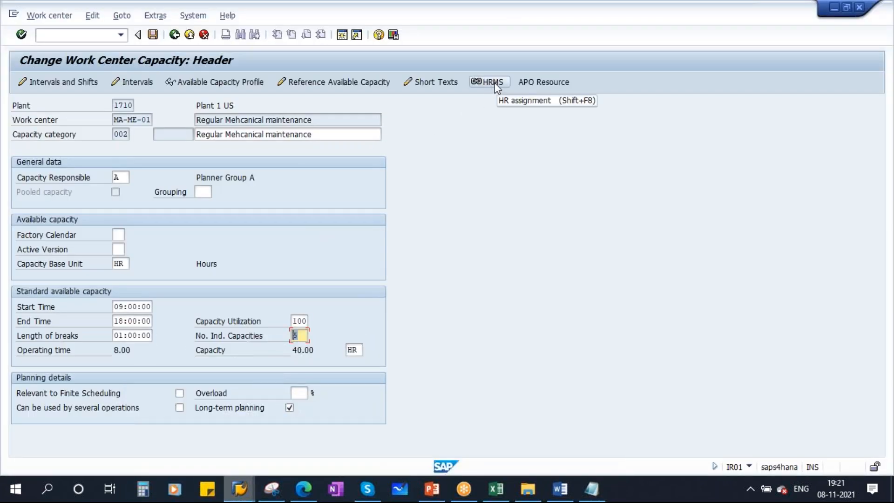
pyautogui.click(463, 426)
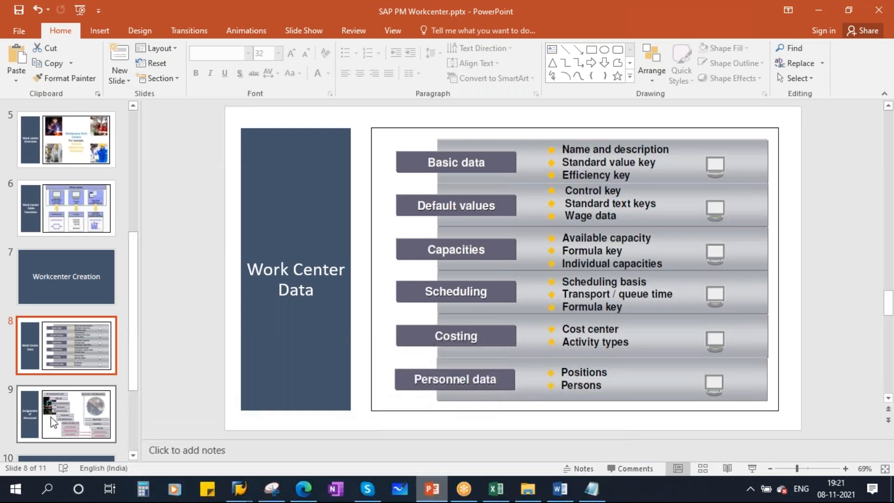
# Present slide 9 and ink-mark Work center - Plant Maintenance, Capacities and HR links, adding a circled HR note
pyautogui.click(52, 421)
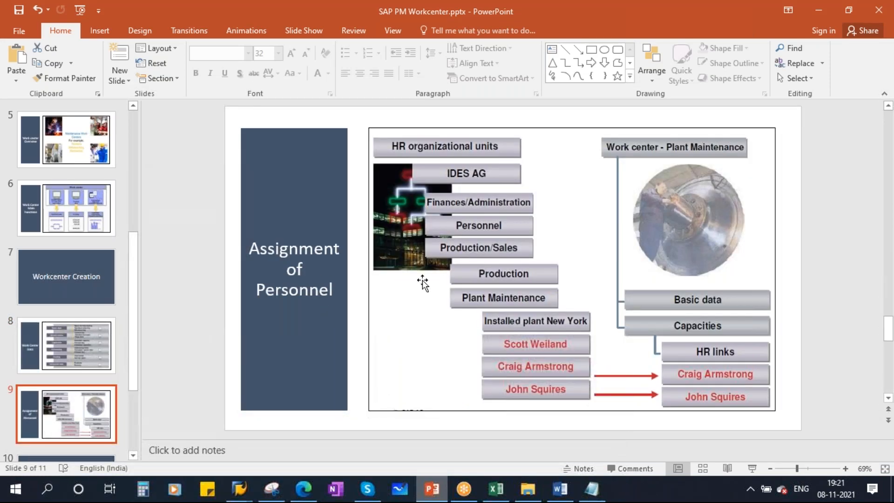
pyautogui.click(752, 468)
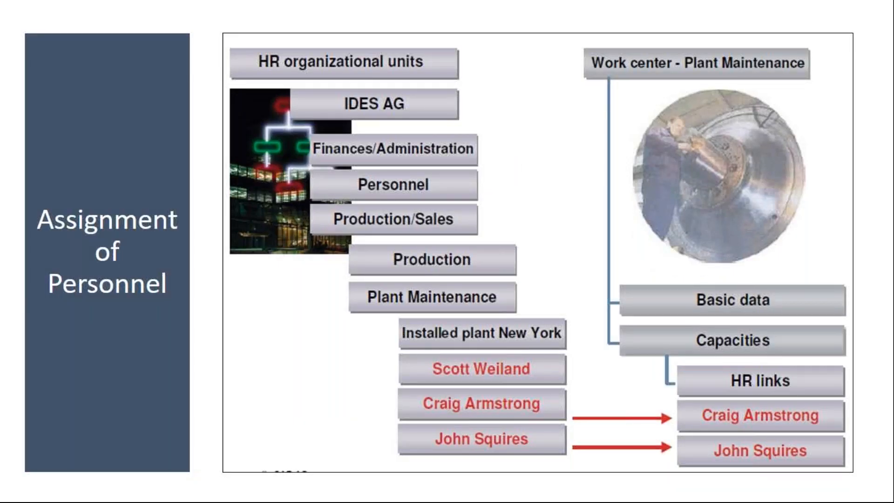
pyautogui.moveTo(566, 69)
pyautogui.mouseDown()
pyautogui.moveTo(570, 84)
pyautogui.moveTo(638, 66)
pyautogui.mouseUp()
pyautogui.moveTo(723, 325)
pyautogui.mouseDown()
pyautogui.moveTo(703, 356)
pyautogui.moveTo(734, 327)
pyautogui.mouseUp()
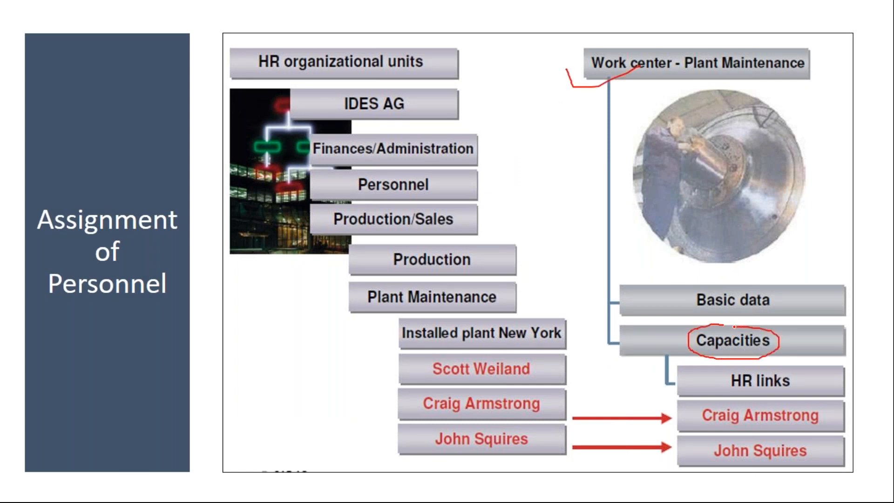
pyautogui.moveTo(719, 385)
pyautogui.mouseDown()
pyautogui.moveTo(782, 367)
pyautogui.moveTo(775, 366)
pyautogui.mouseUp()
pyautogui.moveTo(518, 367); pyautogui.dragTo(724, 426)
pyautogui.moveTo(499, 382); pyautogui.dragTo(643, 414)
pyautogui.moveTo(545, 436); pyautogui.dragTo(733, 456)
pyautogui.moveTo(259, 337); pyautogui.dragTo(270, 366)
pyautogui.moveTo(284, 328)
pyautogui.mouseDown()
pyautogui.moveTo(292, 361)
pyautogui.moveTo(313, 309)
pyautogui.moveTo(334, 345)
pyautogui.mouseUp()
pyautogui.moveTo(257, 295)
pyautogui.mouseDown()
pyautogui.moveTo(342, 374)
pyautogui.moveTo(255, 295)
pyautogui.mouseUp()
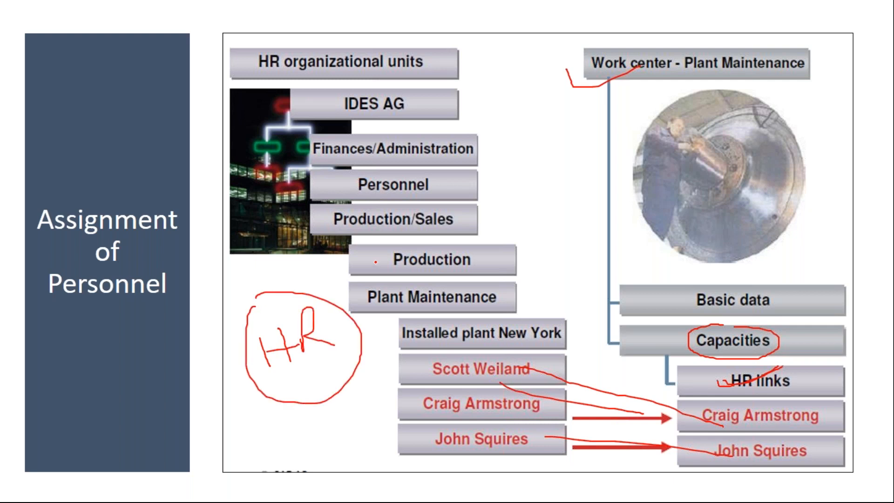
pyautogui.moveTo(286, 305); pyautogui.dragTo(352, 279)
# Tick each listed person, draw lines from them to HR links, then end the show discarding the ink
pyautogui.moveTo(382, 368)
pyautogui.mouseDown()
pyautogui.moveTo(385, 377)
pyautogui.moveTo(446, 355)
pyautogui.mouseUp()
pyautogui.moveTo(371, 403)
pyautogui.mouseDown()
pyautogui.moveTo(378, 410)
pyautogui.moveTo(439, 389)
pyautogui.mouseUp()
pyautogui.moveTo(396, 436); pyautogui.dragTo(452, 421)
pyautogui.moveTo(472, 369)
pyautogui.mouseDown()
pyautogui.moveTo(531, 368)
pyautogui.moveTo(674, 419)
pyautogui.mouseUp()
pyautogui.moveTo(542, 412); pyautogui.dragTo(646, 427)
pyautogui.moveTo(551, 442); pyautogui.dragTo(691, 440)
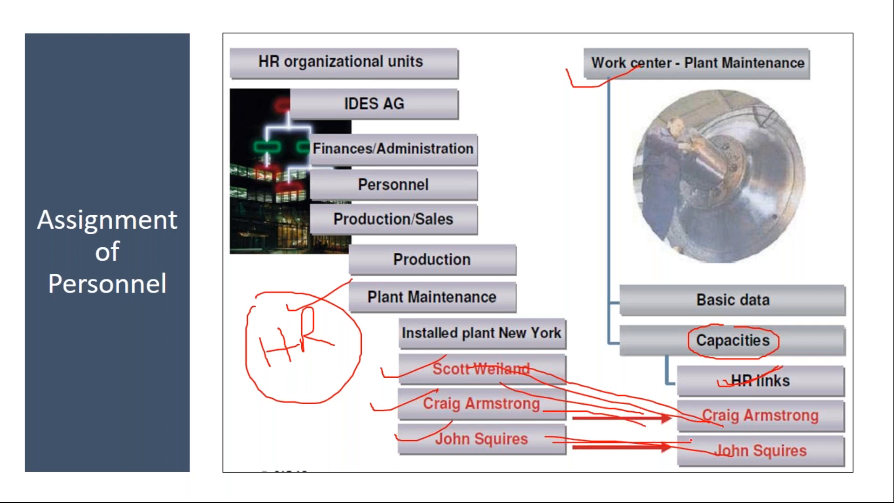
pyautogui.press('e')
pyautogui.press('Escape')
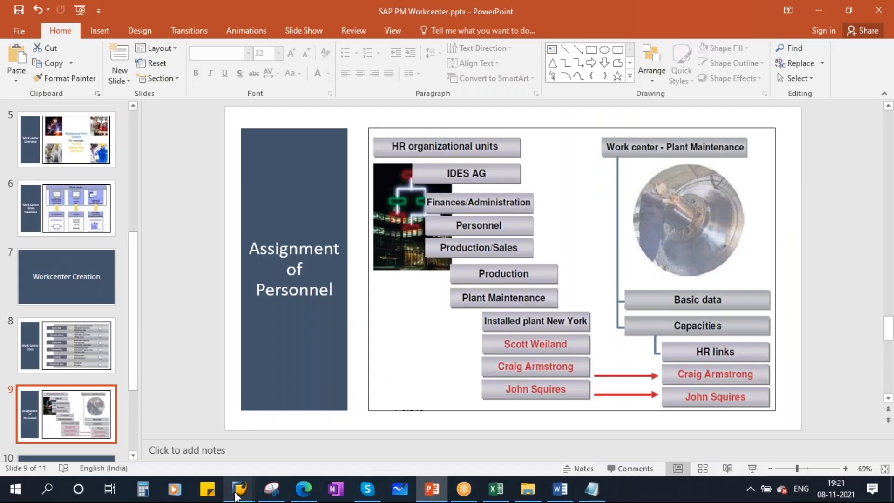
# In SAP, open the HRMS assignments for MA-ME-01 and select Person under capacity category 002
pyautogui.moveTo(236, 495)
pyautogui.click(306, 428)
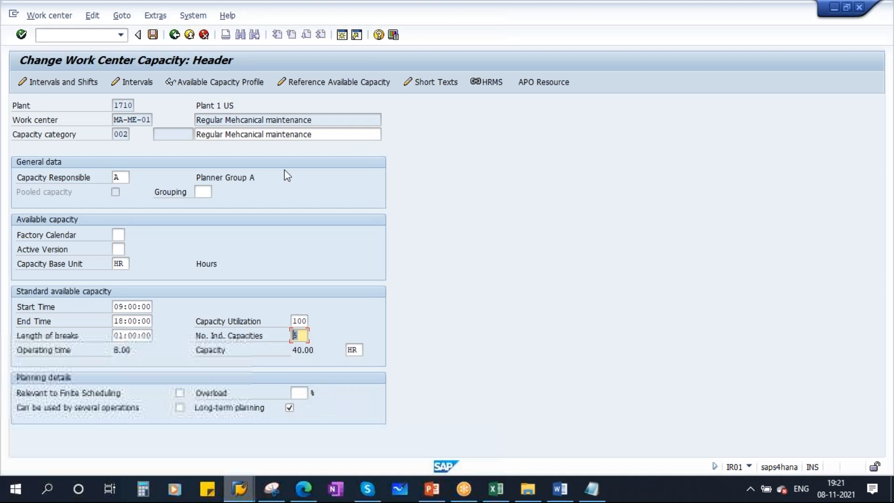
pyautogui.click(492, 82)
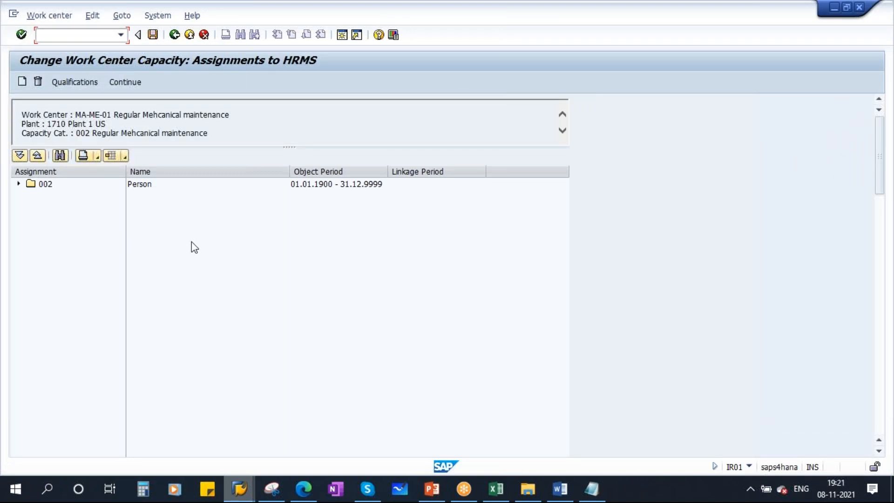
pyautogui.click(43, 186)
pyautogui.click(18, 184)
pyautogui.click(62, 196)
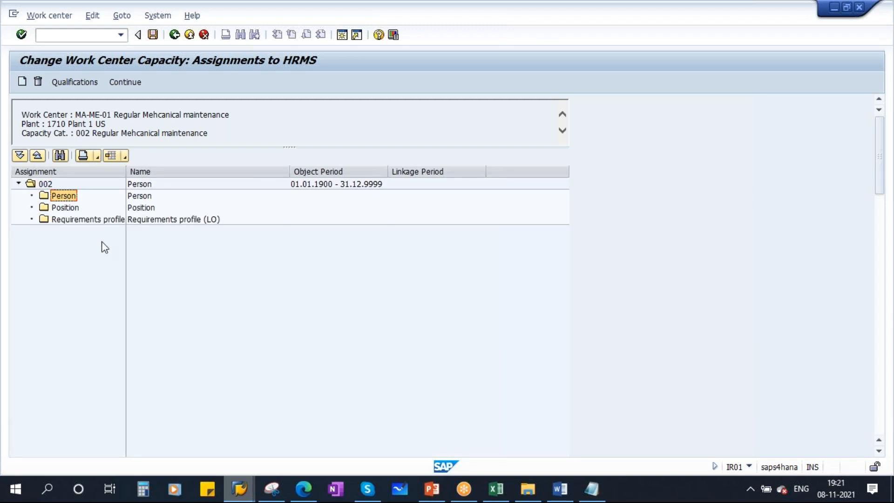
# Assign the first person from an unrestricted search, linked 08.11.2021 to 31.12.9999, and expand Person
pyautogui.click(21, 81)
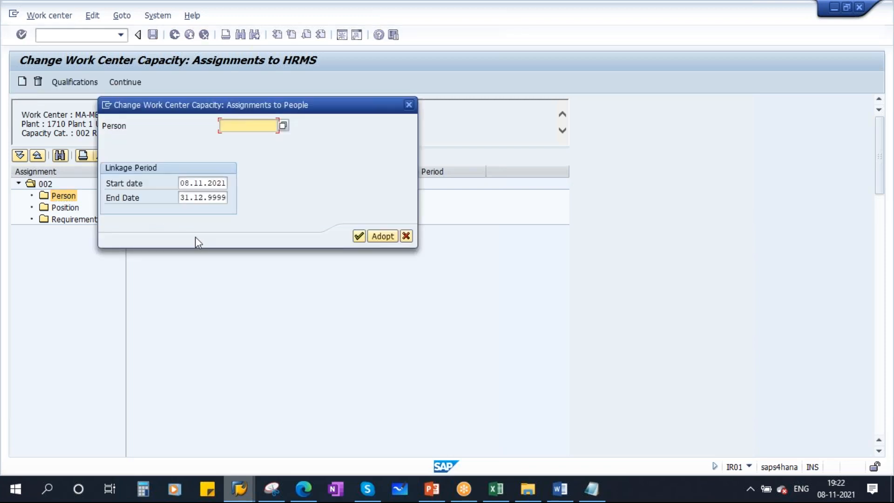
pyautogui.click(283, 124)
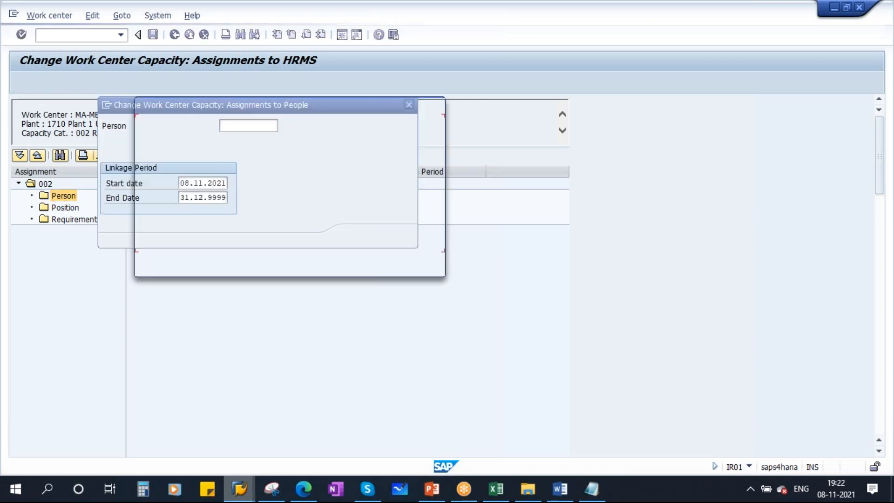
pyautogui.click(419, 264)
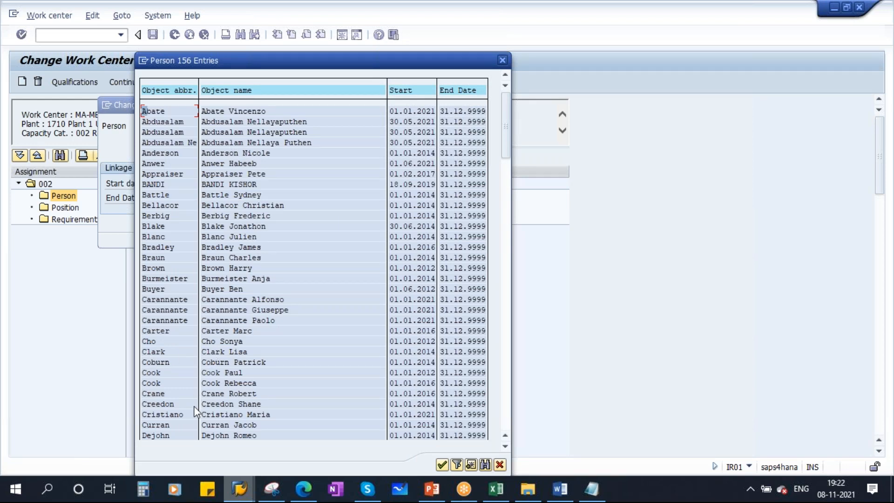
pyautogui.scroll(-2, 161, 390)
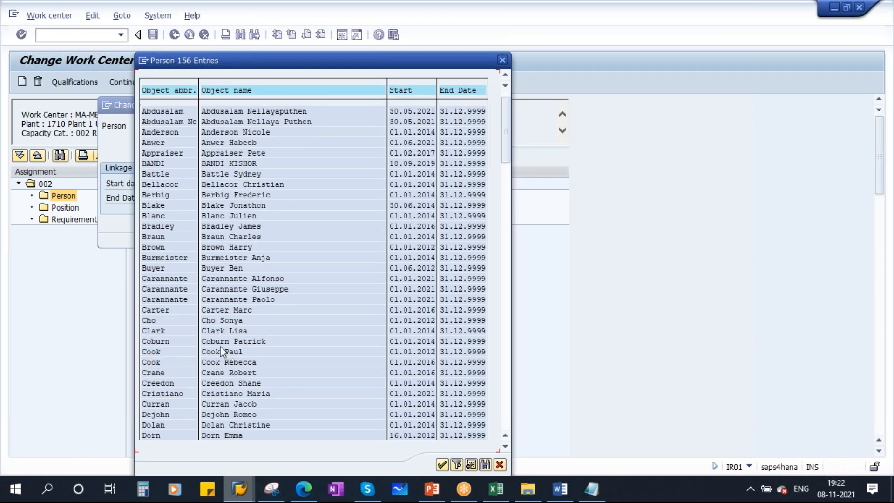
pyautogui.doubleClick(154, 331)
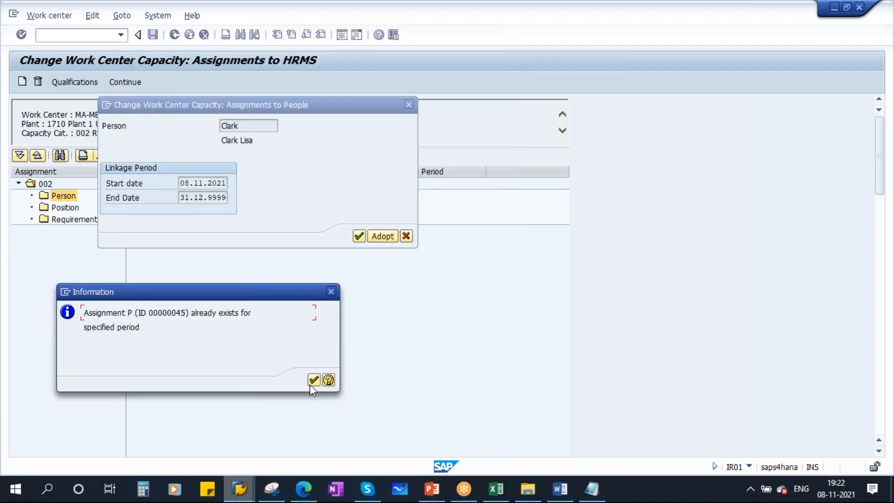
pyautogui.click(313, 380)
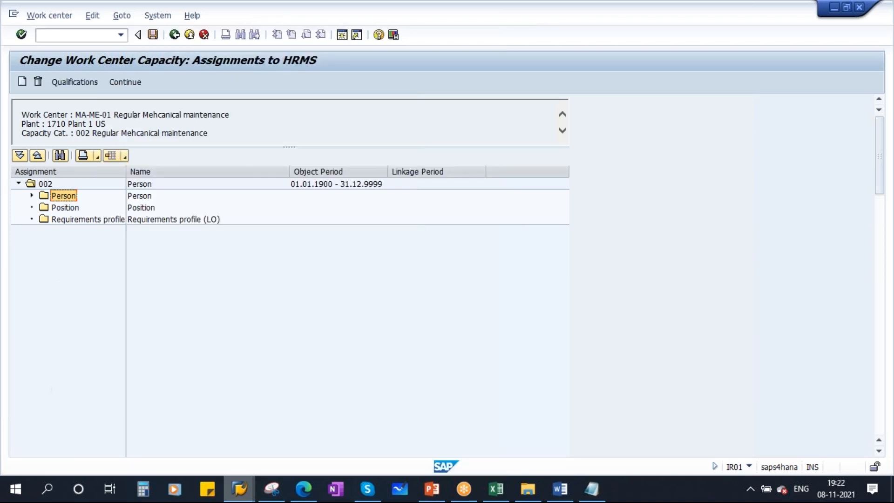
pyautogui.click(32, 195)
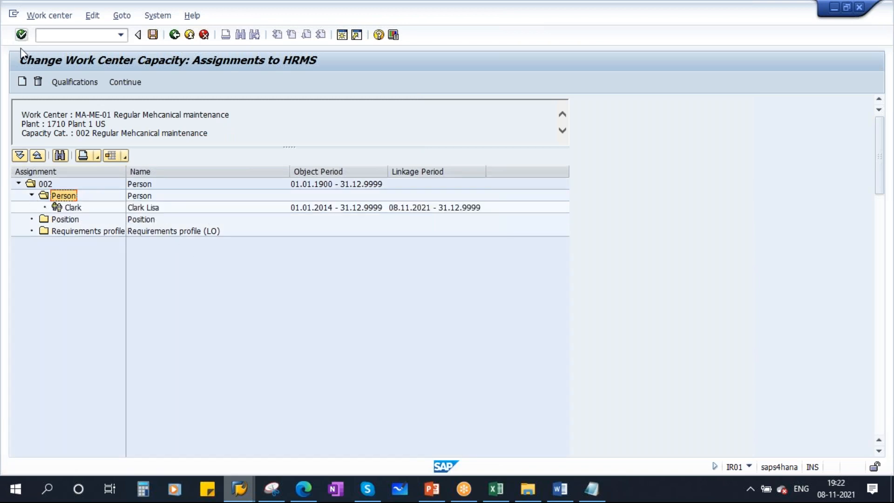
# Search all persons with '*' and tick the additional people to assign to capacity 002
pyautogui.click(22, 82)
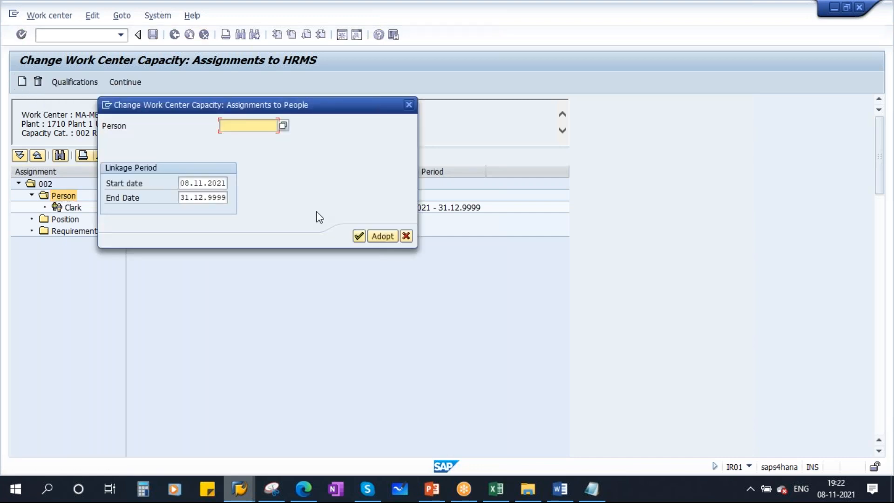
pyautogui.write('*')
pyautogui.click(358, 237)
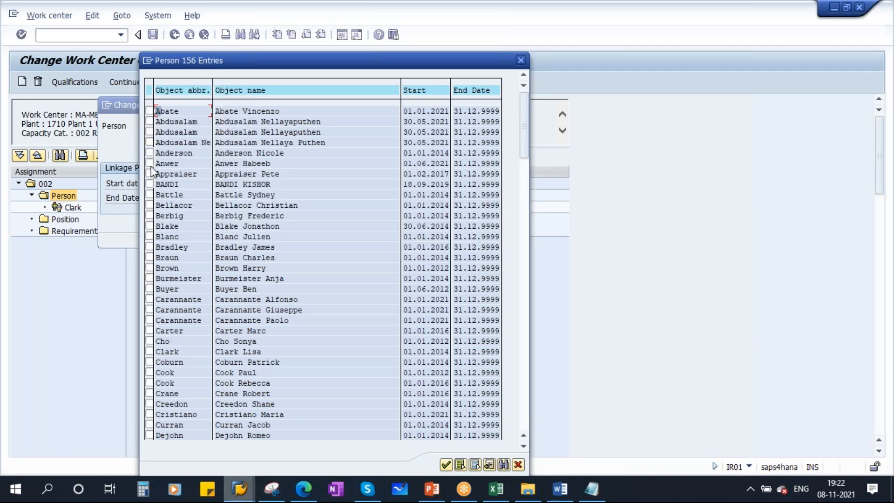
pyautogui.click(151, 153)
pyautogui.click(149, 394)
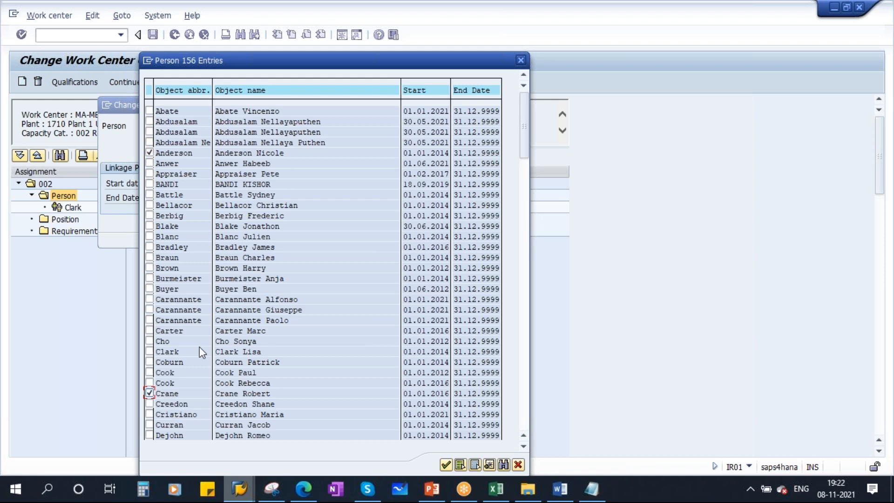
pyautogui.moveTo(322, 61); pyautogui.dragTo(410, 61)
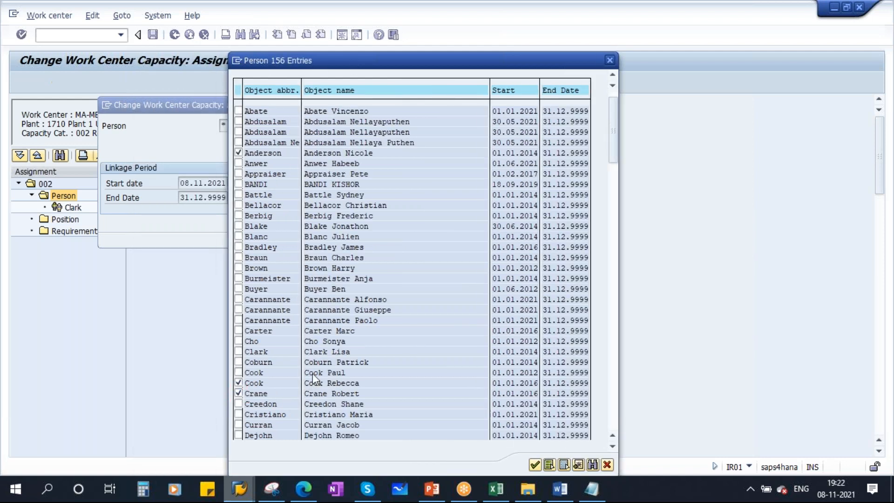
pyautogui.scroll(-1, 312, 373)
pyautogui.click(238, 404)
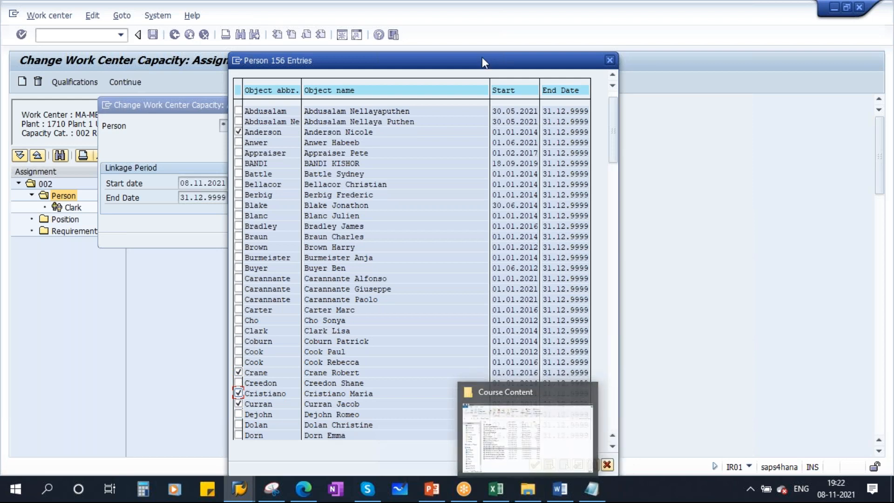
pyautogui.moveTo(438, 64); pyautogui.dragTo(377, 45)
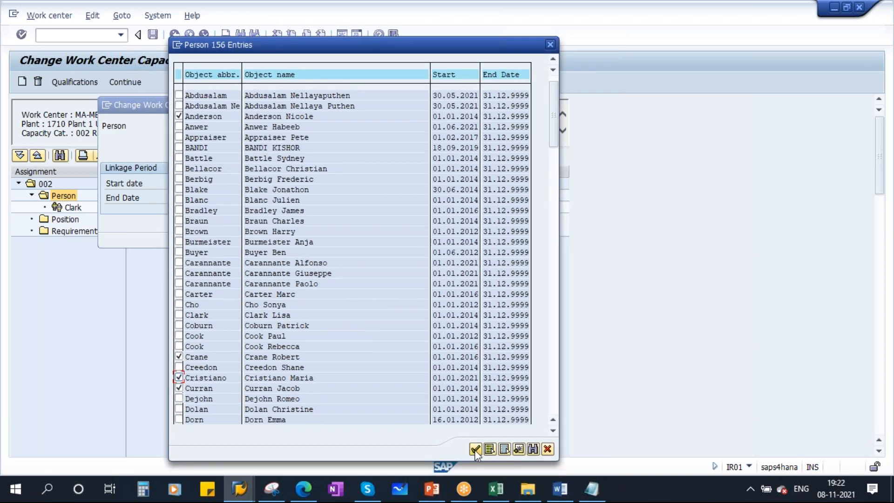
# Confirm the selected persons, acknowledge each assignment message, and return to the capacity header
pyautogui.click(474, 448)
pyautogui.click(313, 380)
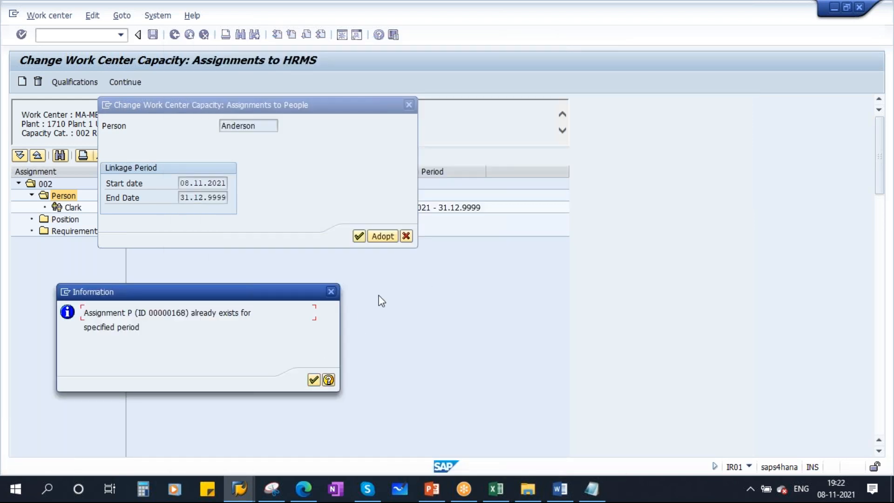
pyautogui.click(313, 379)
pyautogui.click(313, 380)
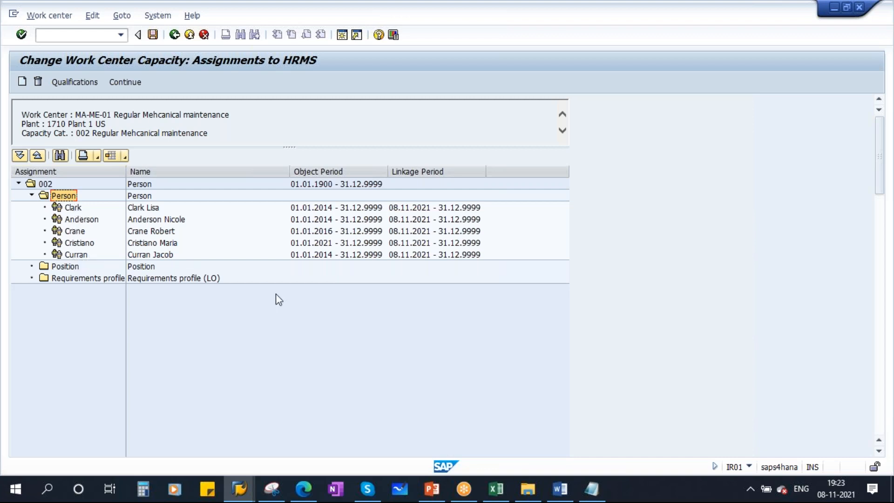
pyautogui.click(175, 35)
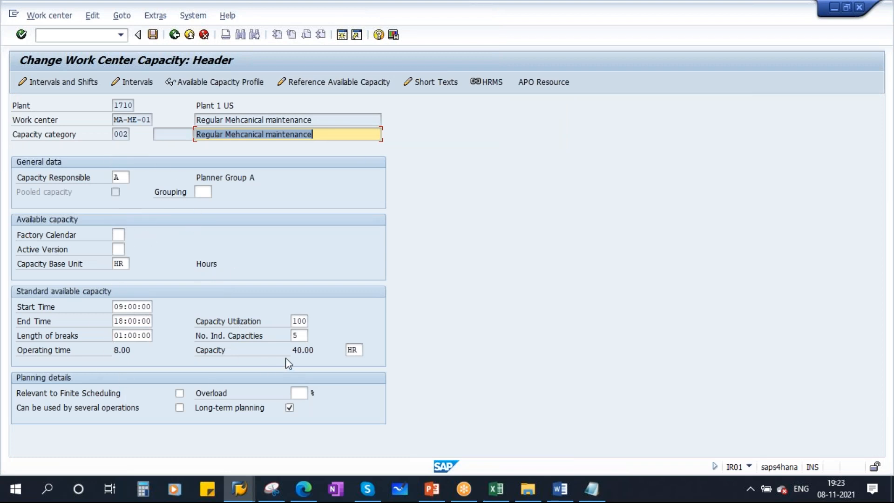
# Set Other Formula for capacity 002 to SAP008 (Proj:Reqmts int.prcg) on the Capacity Overview
pyautogui.click(174, 35)
pyautogui.click(134, 263)
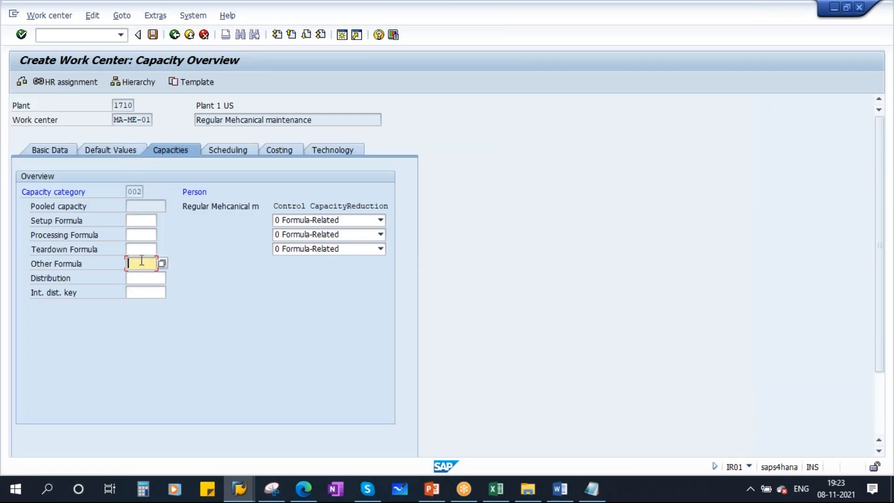
pyautogui.click(163, 264)
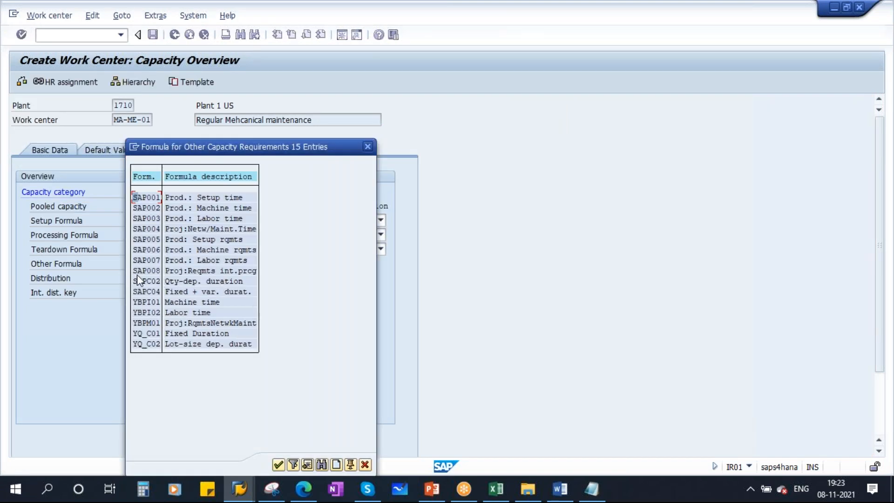
pyautogui.doubleClick(149, 271)
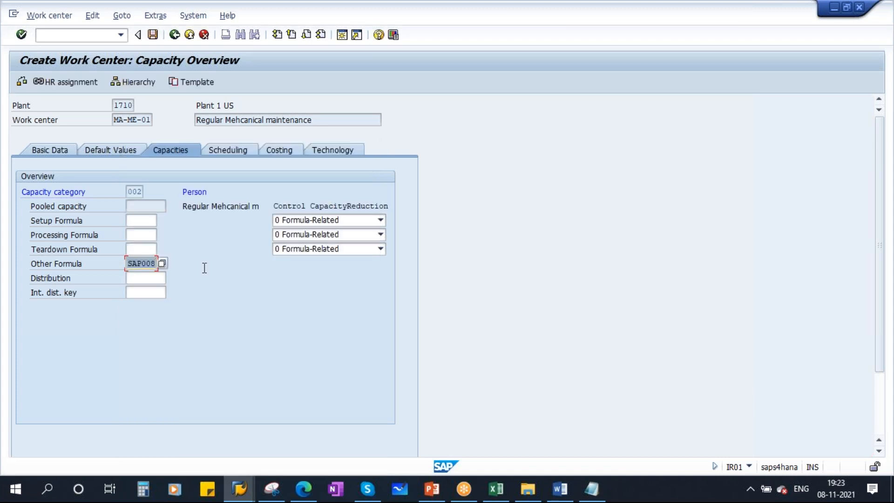
pyautogui.press('Return')
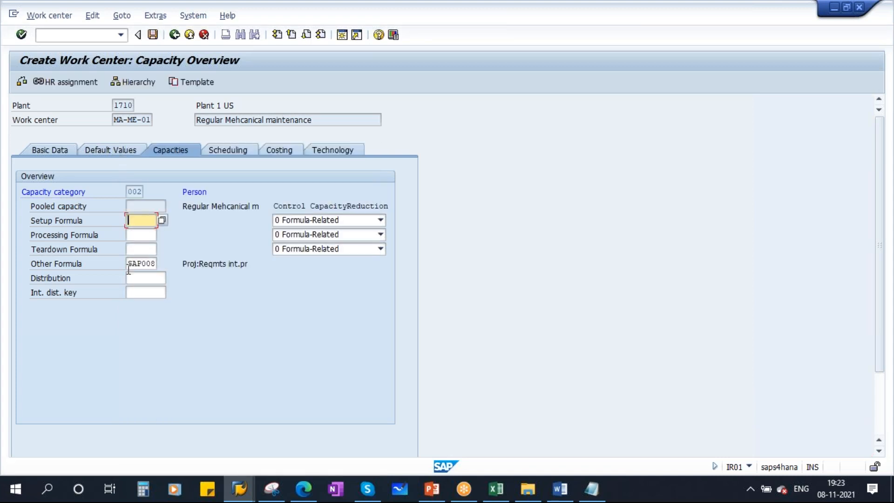
# Set scheduling capacity category 002 and internal processing duration formula SAP004, reviewing SAP004's definition
pyautogui.click(229, 149)
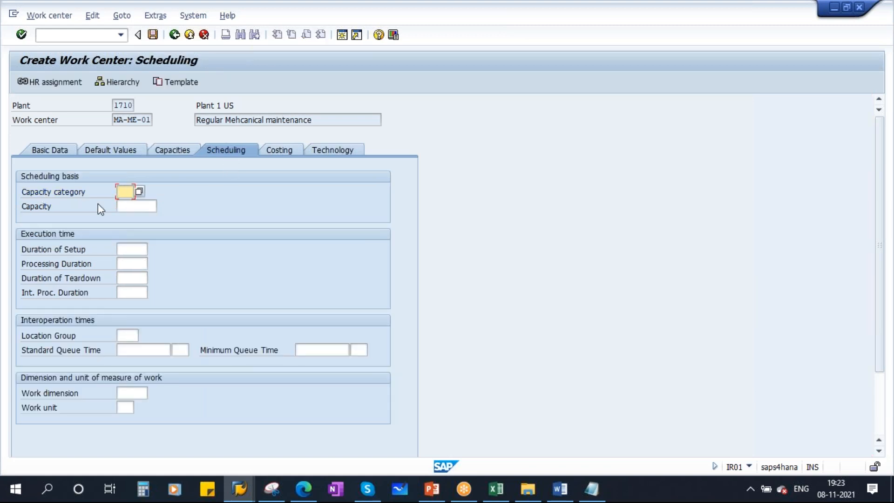
pyautogui.click(139, 191)
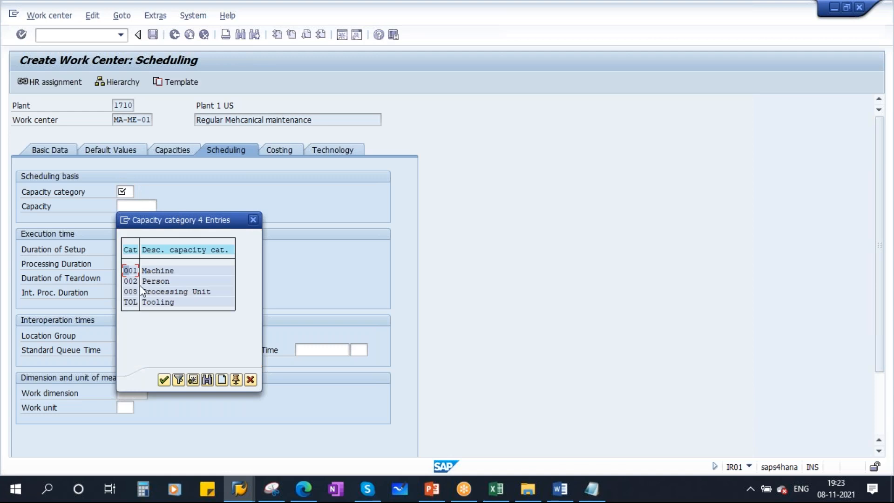
pyautogui.doubleClick(155, 281)
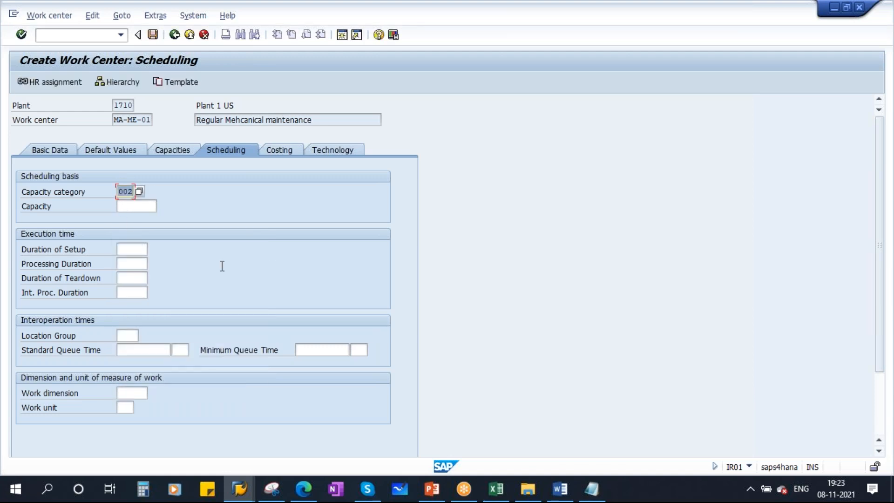
pyautogui.click(124, 293)
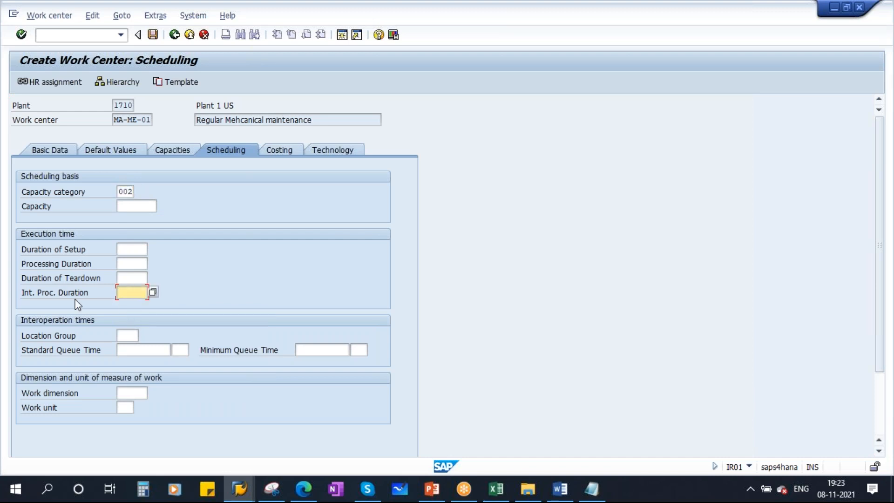
pyautogui.click(155, 293)
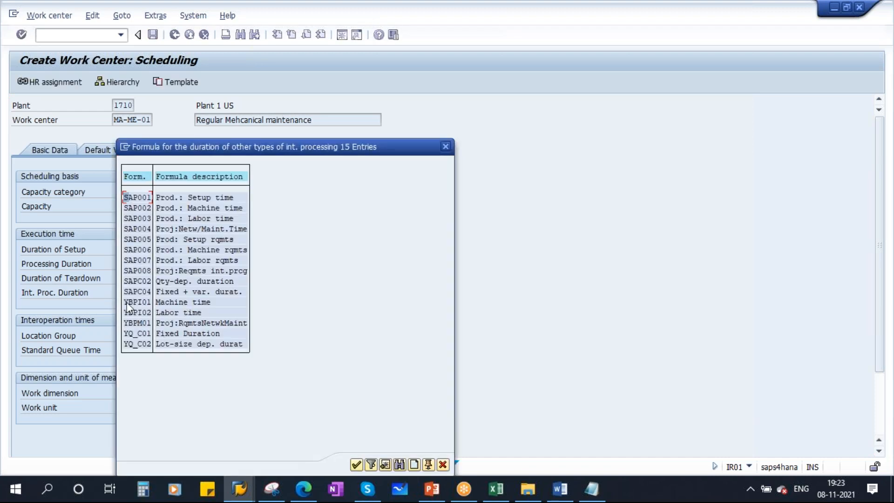
pyautogui.doubleClick(141, 228)
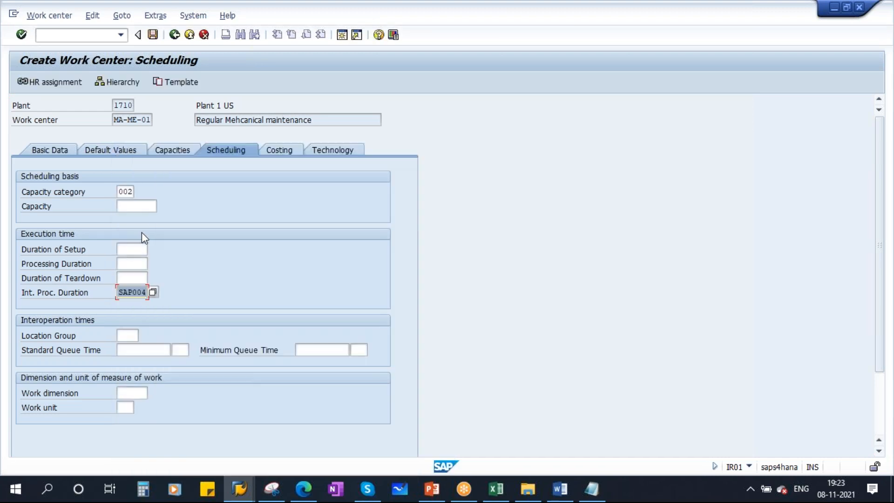
pyautogui.press('Return')
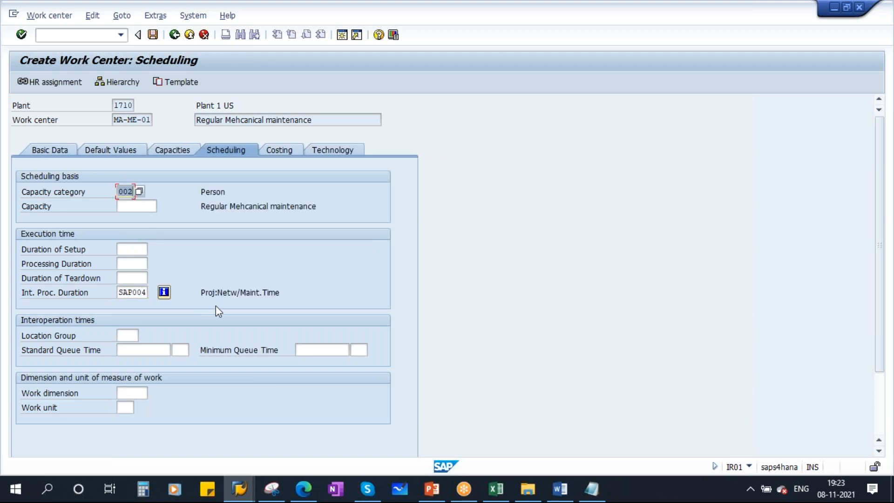
pyautogui.moveTo(201, 293); pyautogui.dragTo(304, 291)
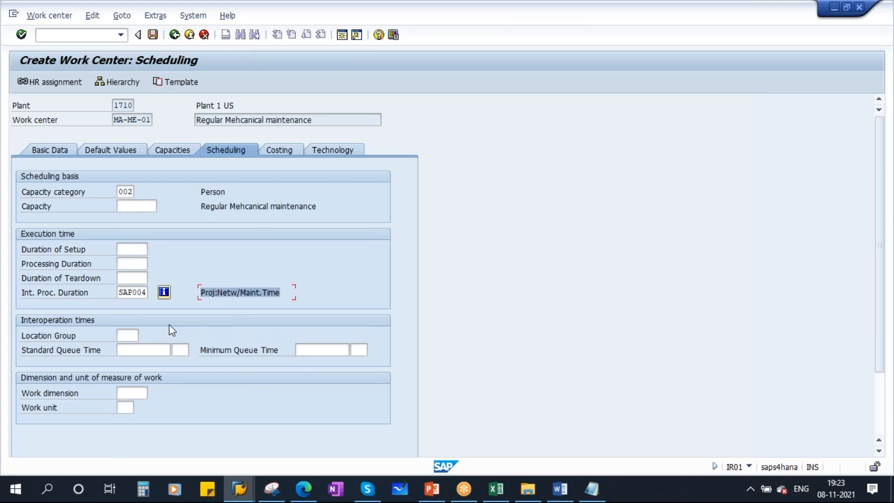
pyautogui.click(164, 292)
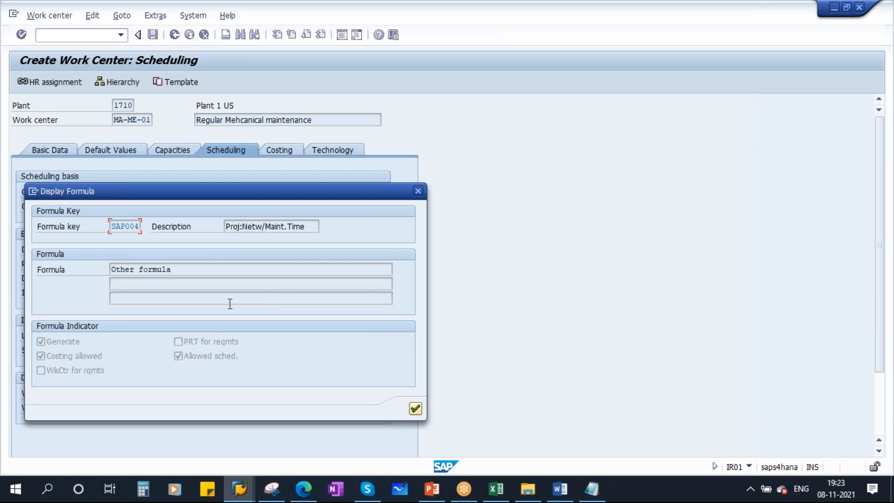
pyautogui.moveTo(174, 270); pyautogui.dragTo(111, 269)
pyautogui.click(177, 270)
pyautogui.moveTo(177, 270); pyautogui.dragTo(65, 271)
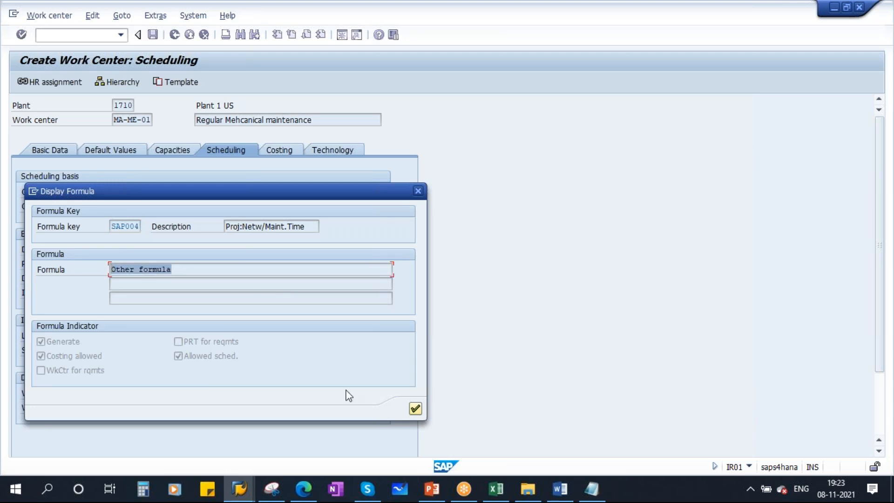
pyautogui.click(415, 408)
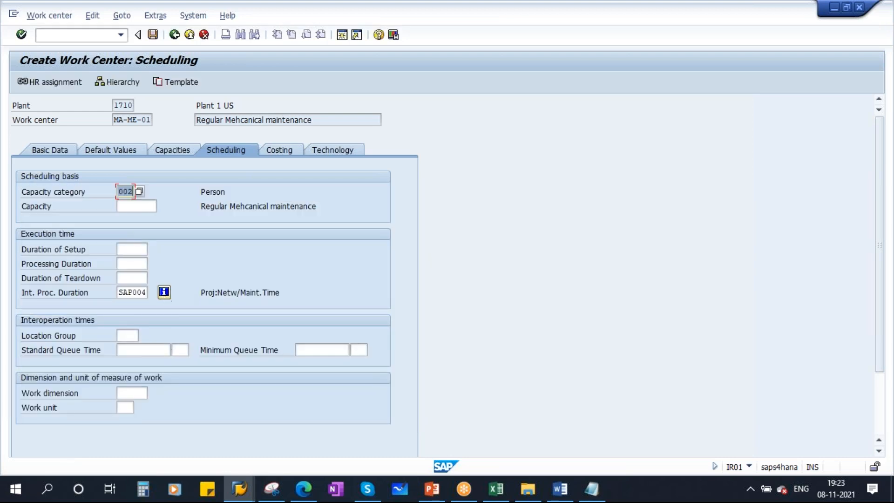
# Enter work dimension TIME and work unit HR in the scheduling data
pyautogui.click(129, 393)
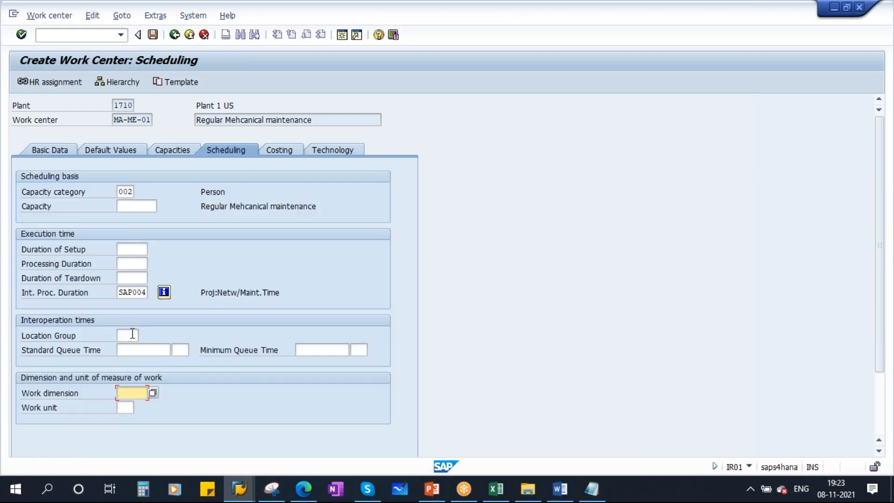
pyautogui.click(129, 335)
pyautogui.click(134, 349)
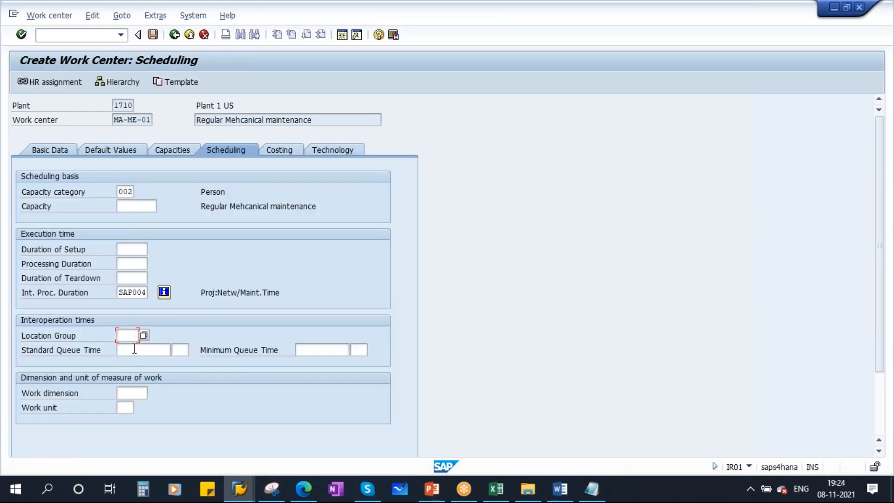
pyautogui.click(299, 350)
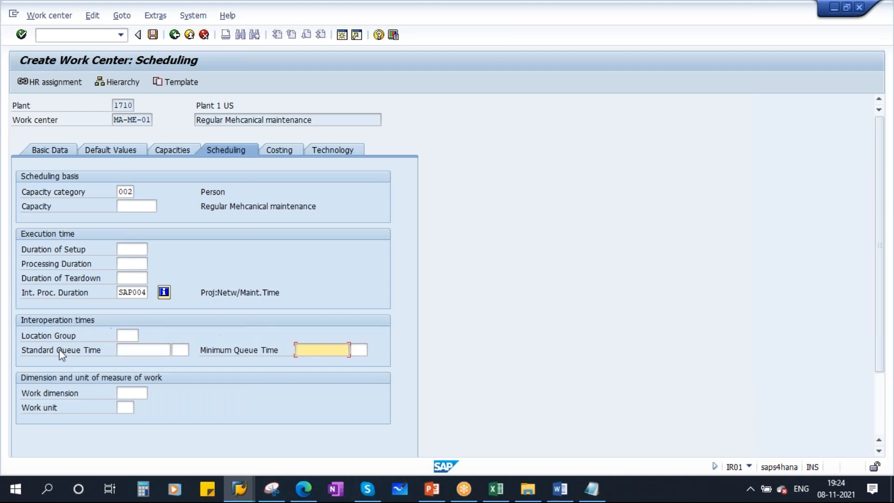
pyautogui.click(131, 395)
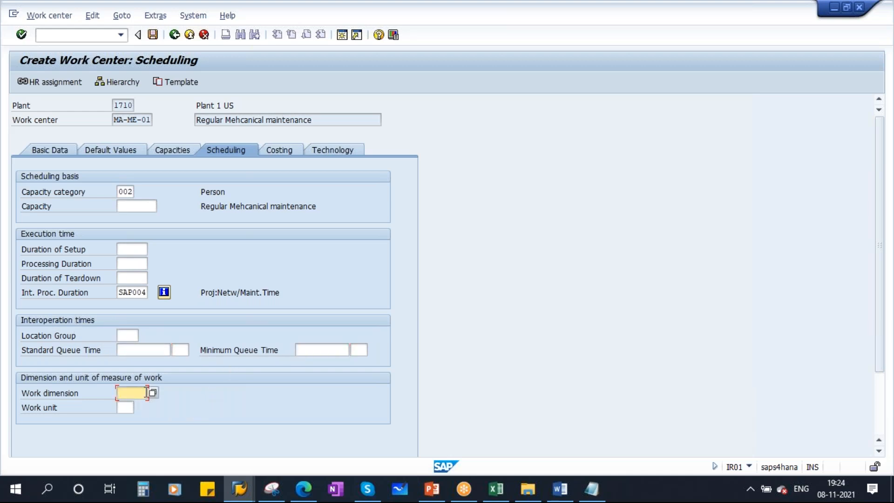
pyautogui.write('TIME')
pyautogui.click(125, 407)
pyautogui.write('HR')
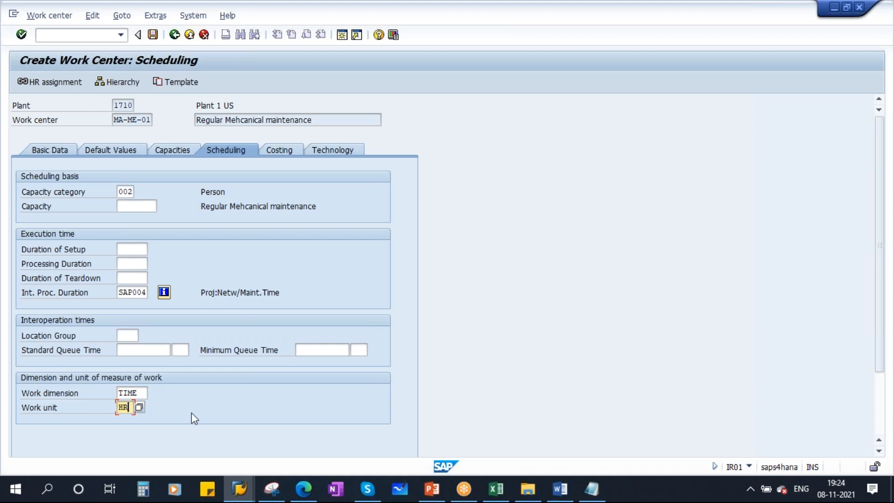
pyautogui.press('Return')
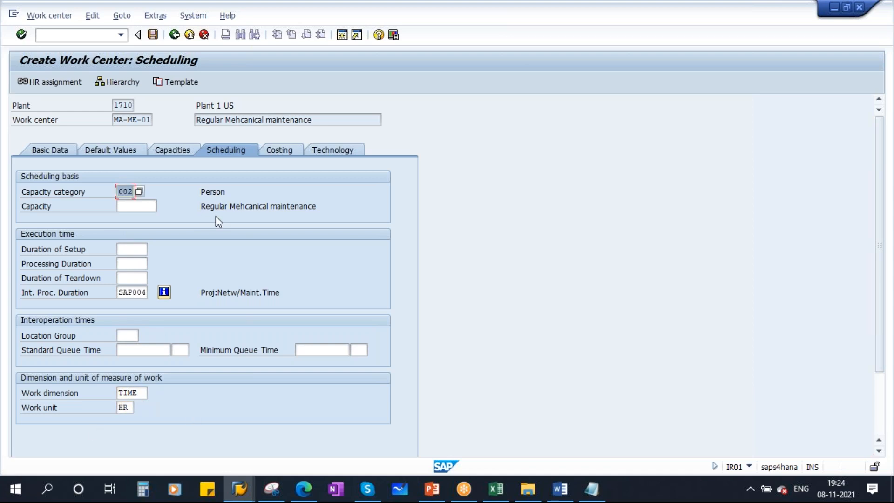
pyautogui.click(286, 148)
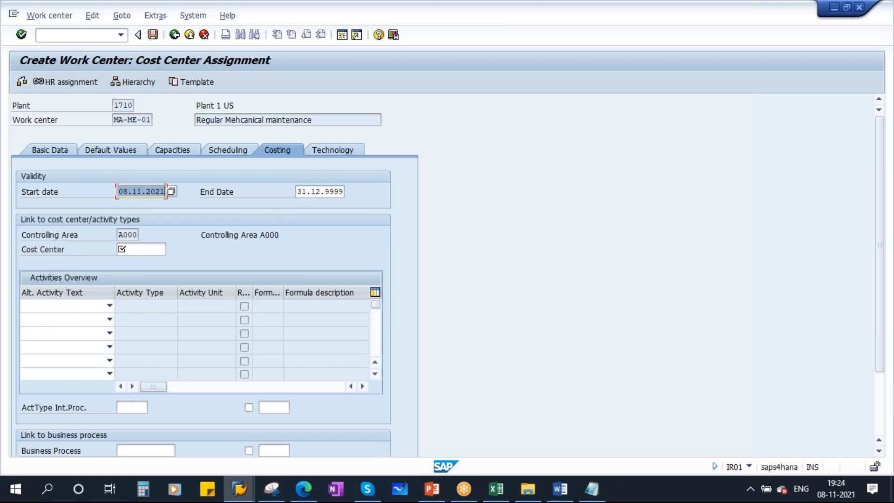
# Go to the Cost Center field for MA-ME-01 under controlling area A000, valid 08.11.2021–31.12.9999
pyautogui.click(133, 251)
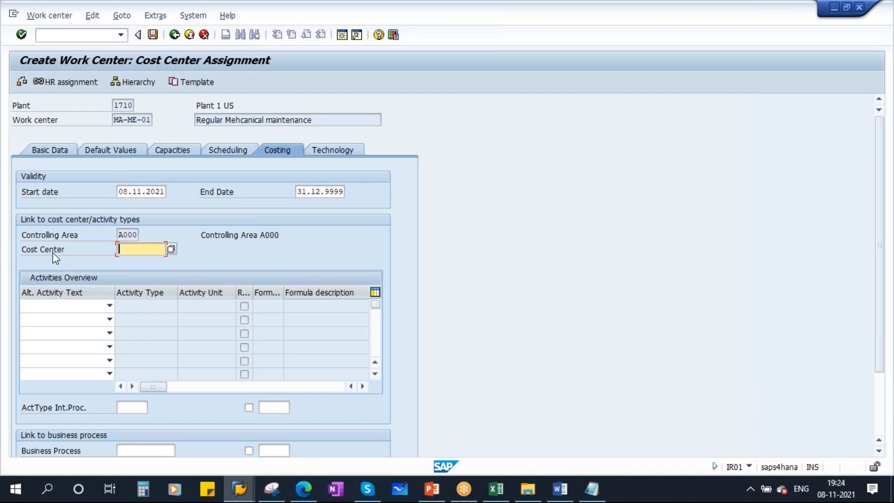
# Enter cost center 17101301 from history and validate it as Manufacturing 1 (US)
pyautogui.click(132, 252)
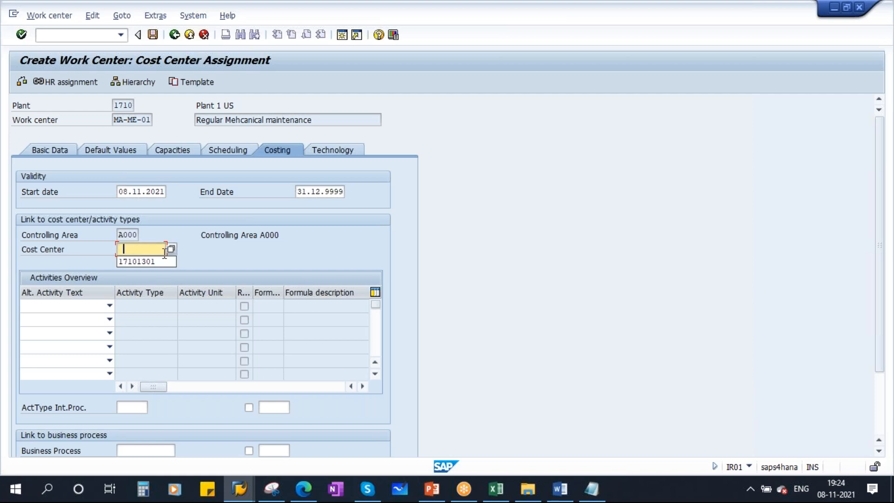
pyautogui.click(143, 261)
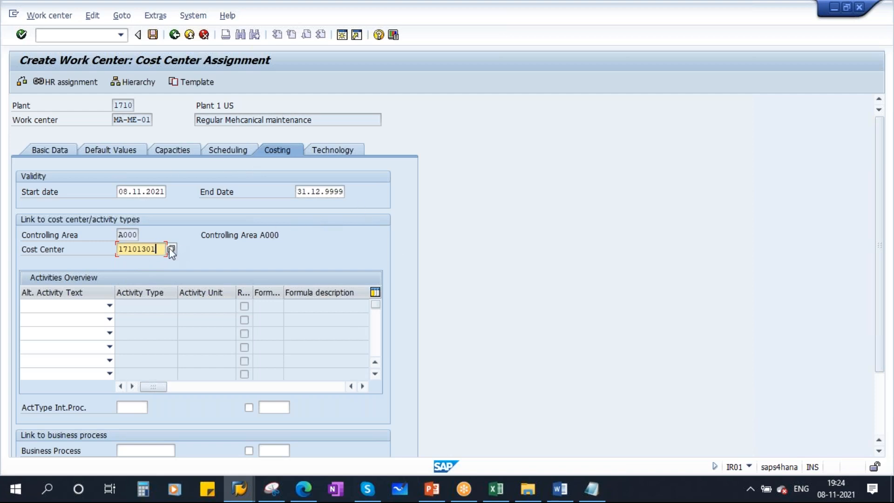
pyautogui.moveTo(158, 248); pyautogui.dragTo(113, 250)
pyautogui.moveTo(156, 249); pyautogui.dragTo(95, 249)
pyautogui.press('Return')
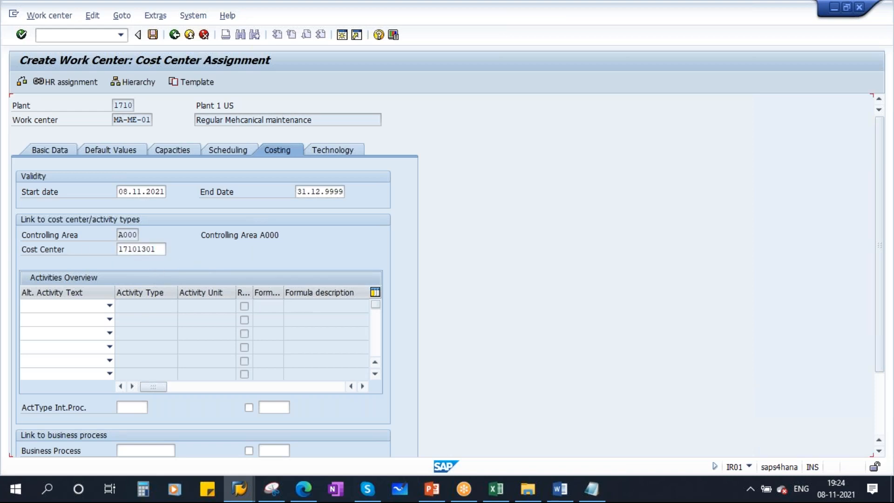
pyautogui.click(162, 246)
# Search for cost centers restricted to company code 1710
pyautogui.click(171, 248)
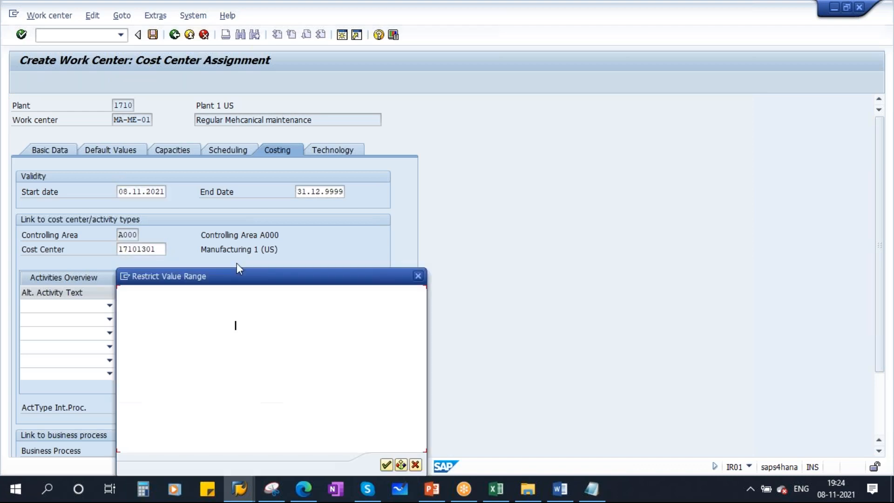
pyautogui.moveTo(264, 272); pyautogui.dragTo(381, 178)
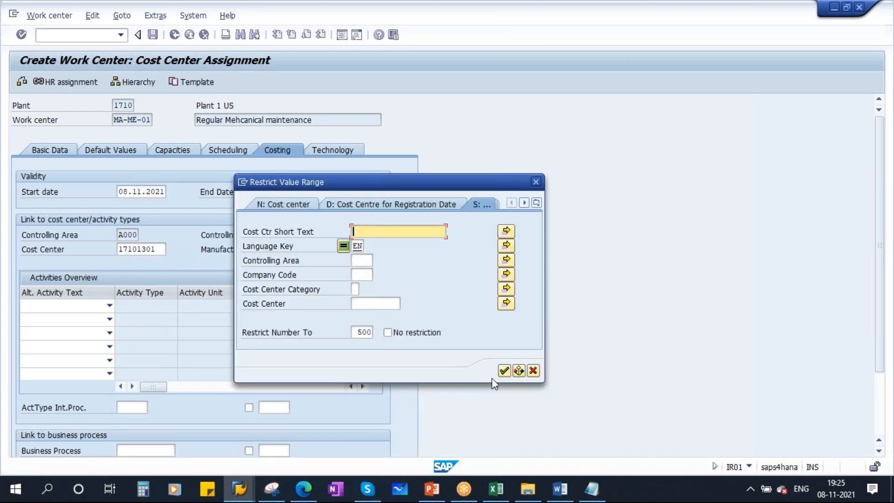
pyautogui.click(362, 275)
pyautogui.write('1710')
pyautogui.click(504, 371)
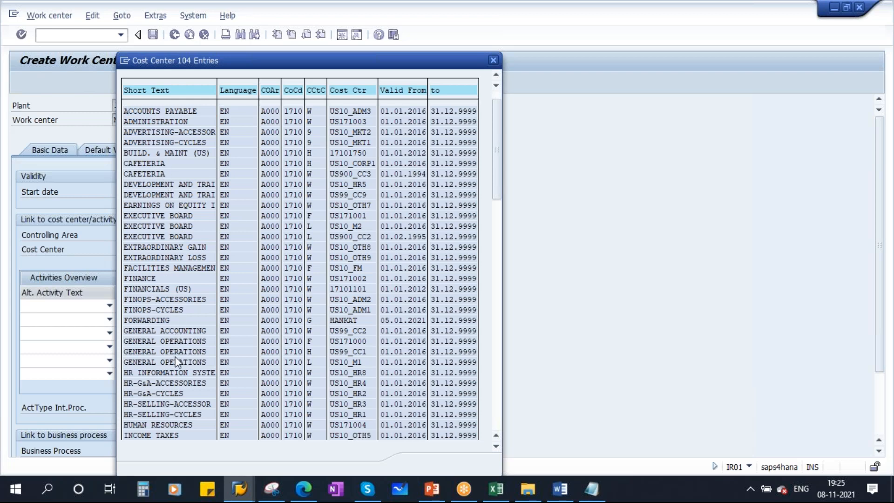
# Choose PLANT & MAINT (US), 17101701, from the hit list and validate it
pyautogui.scroll(-7, 175, 356)
pyautogui.scroll(-9, 179, 359)
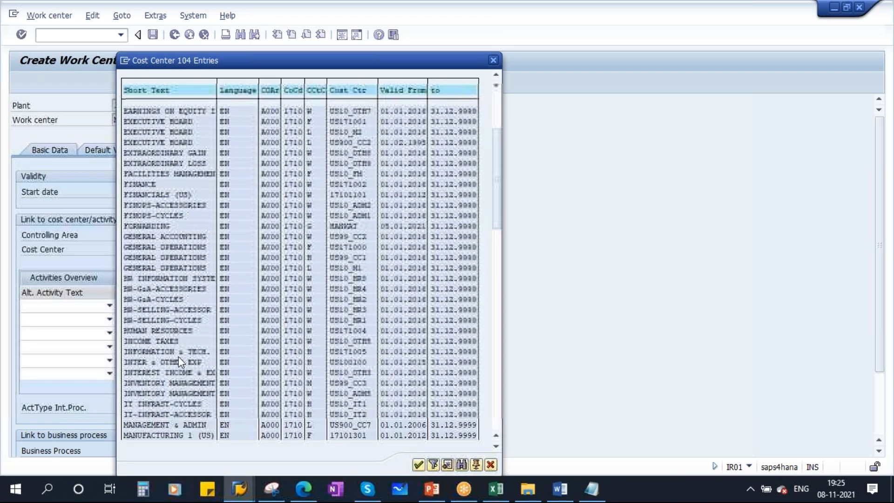
pyautogui.scroll(-8, 180, 356)
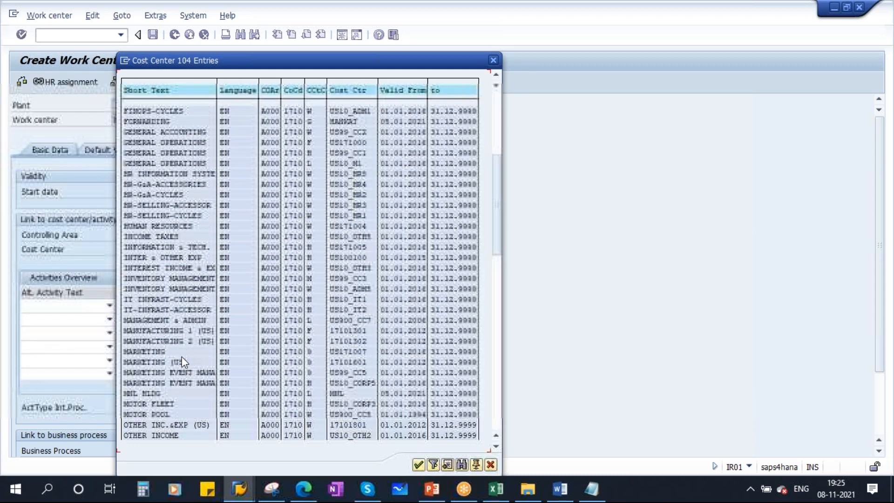
pyautogui.scroll(-1, 169, 334)
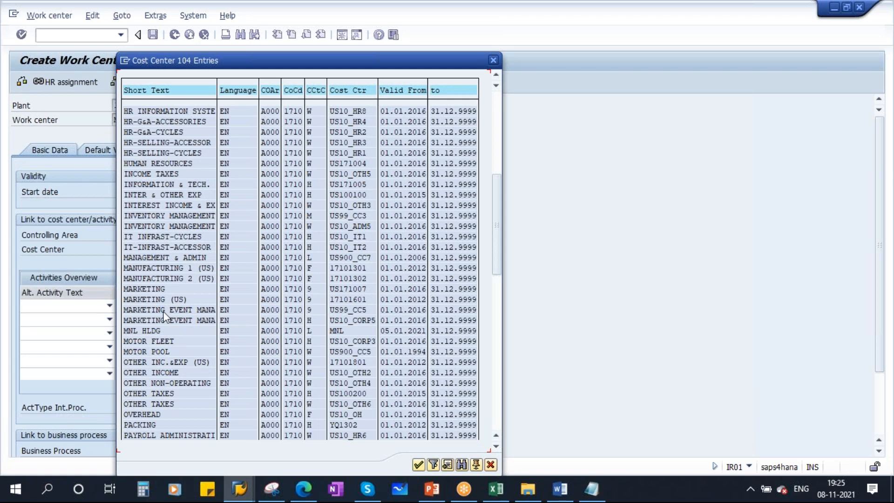
pyautogui.scroll(-4, 166, 353)
pyautogui.scroll(-1, 166, 354)
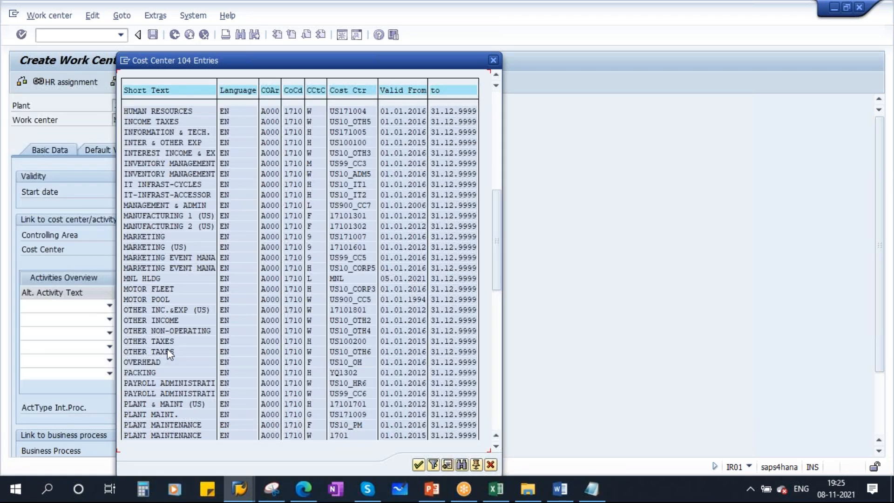
pyautogui.scroll(-2, 169, 350)
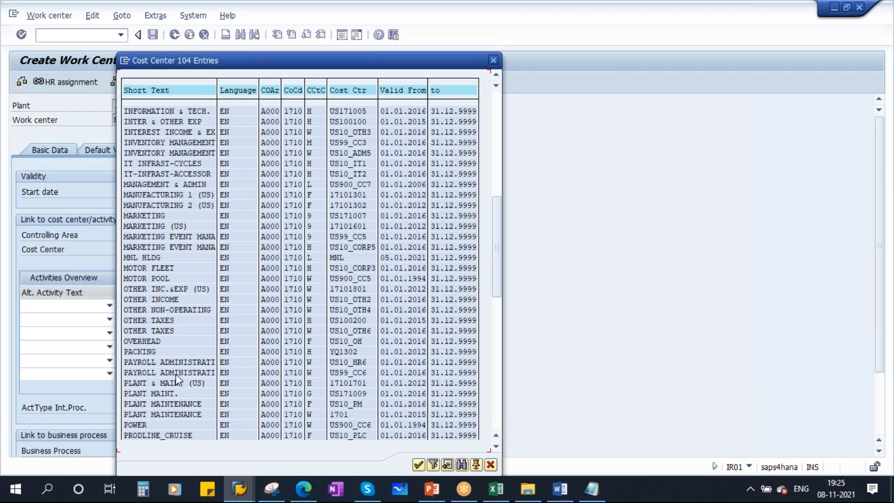
pyautogui.scroll(-1, 242, 373)
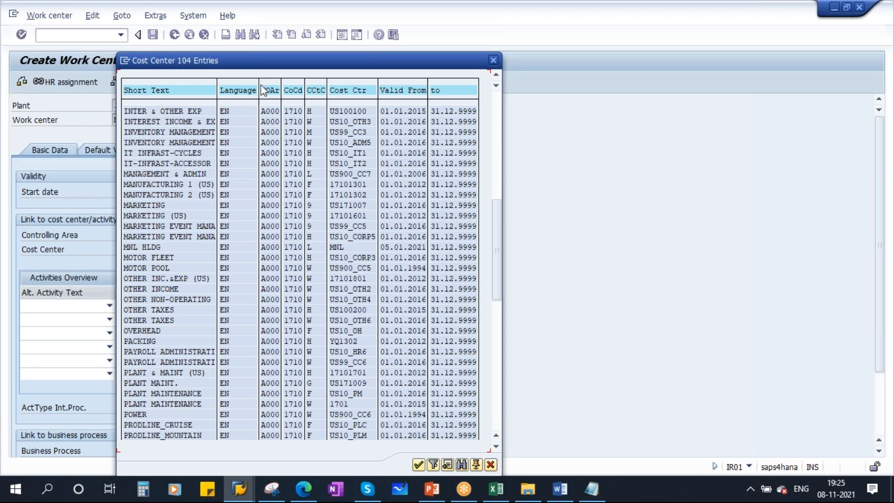
pyautogui.moveTo(272, 68); pyautogui.dragTo(390, 76)
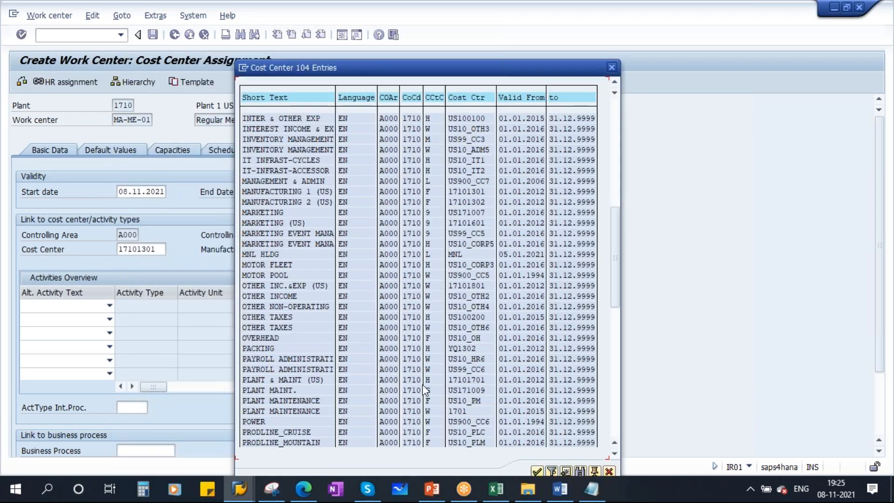
pyautogui.click(289, 379)
pyautogui.doubleClick(294, 384)
pyautogui.press('Return')
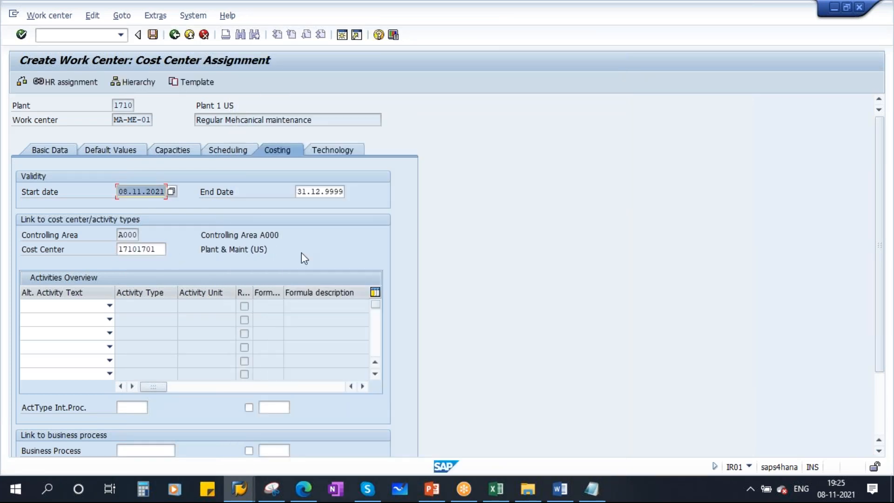
# Check cost center 17101701 and move to the internal processing activity type field
pyautogui.moveTo(202, 252); pyautogui.dragTo(279, 244)
pyautogui.moveTo(161, 251); pyautogui.dragTo(66, 252)
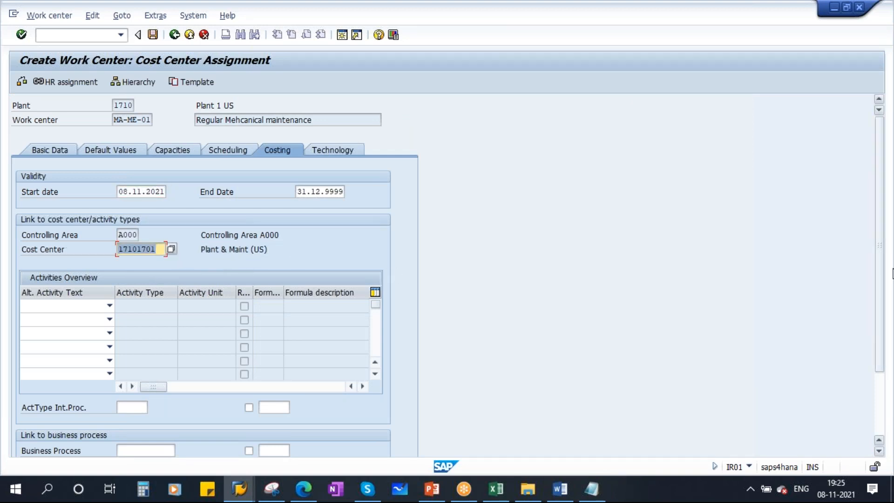
pyautogui.moveTo(878, 256); pyautogui.dragTo(884, 310)
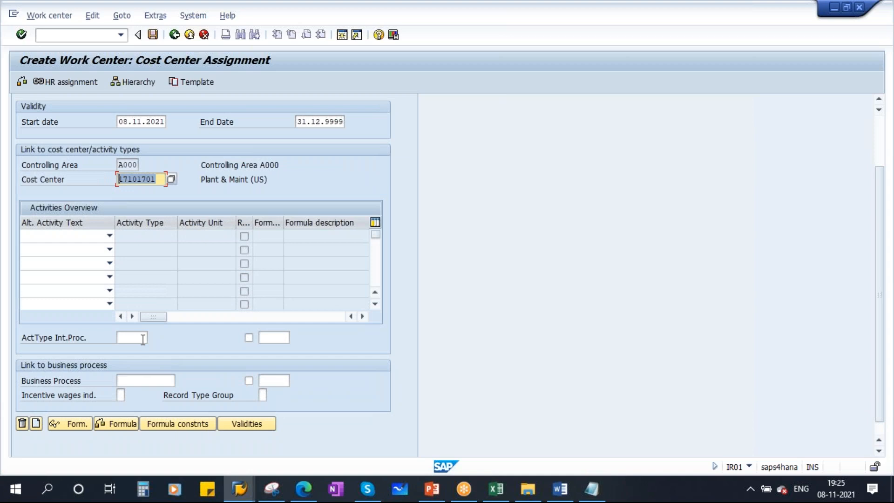
pyautogui.click(136, 338)
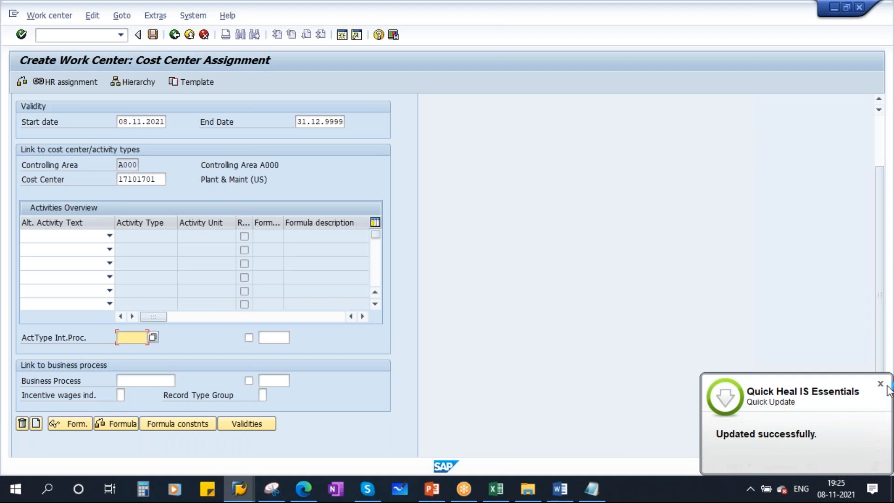
pyautogui.click(880, 386)
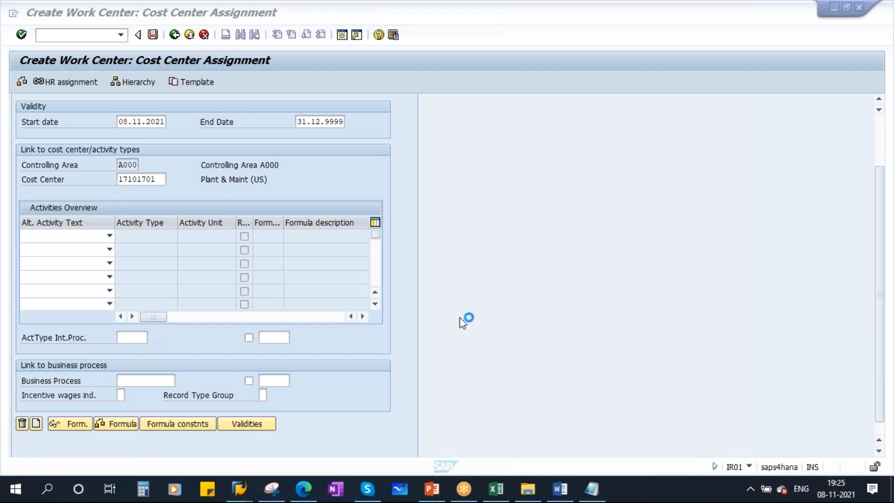
# In PM.xlsx, enter 1 HR with 1000 INR in J12:K12
pyautogui.click(496, 488)
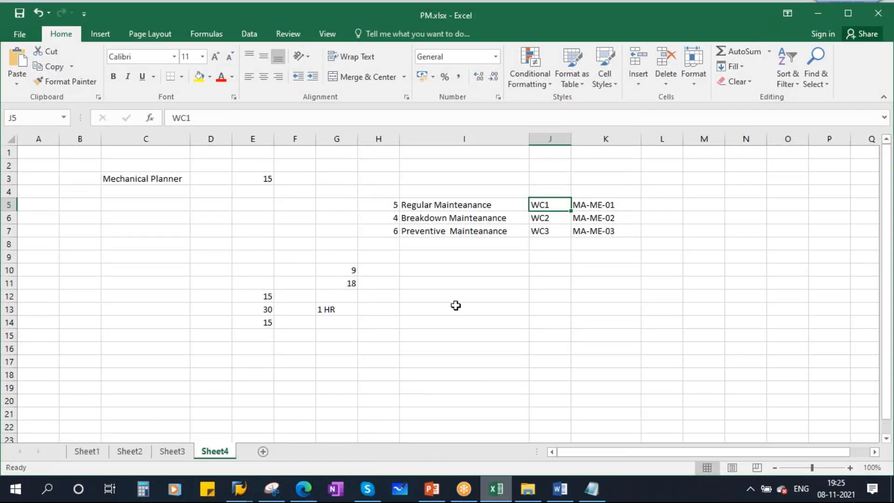
pyautogui.click(557, 296)
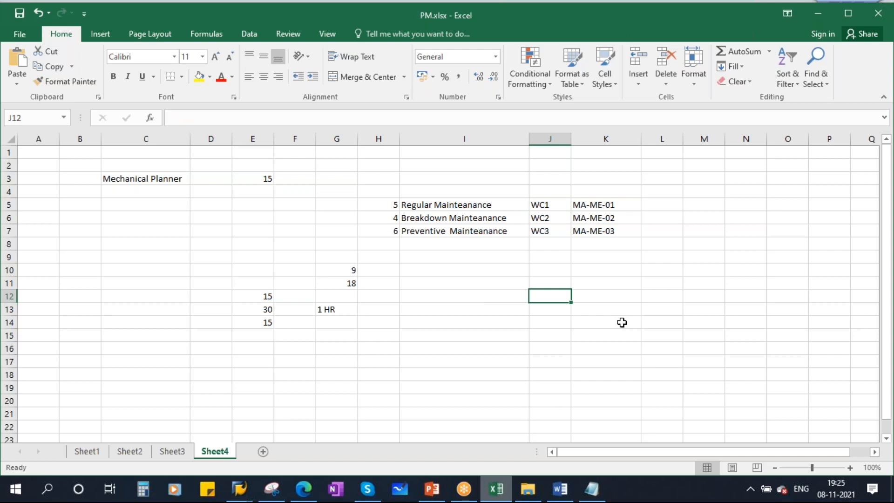
pyautogui.write('1 HR')
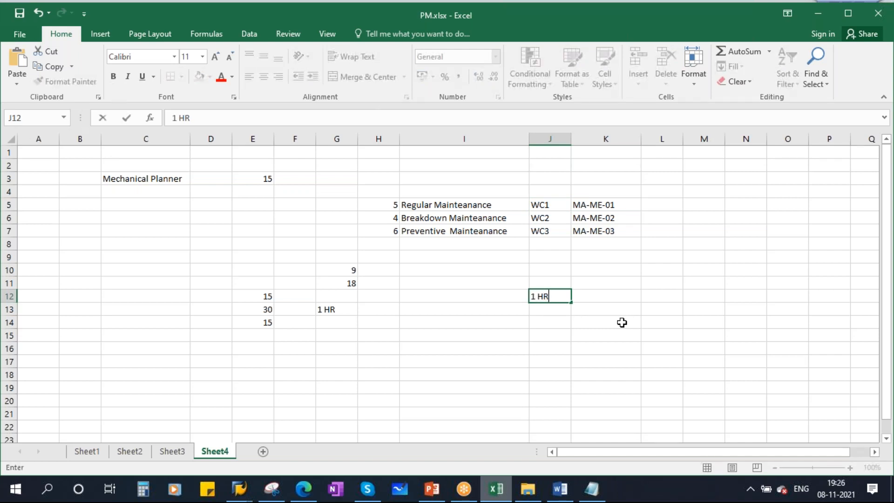
pyautogui.press('Tab')
pyautogui.write('30')
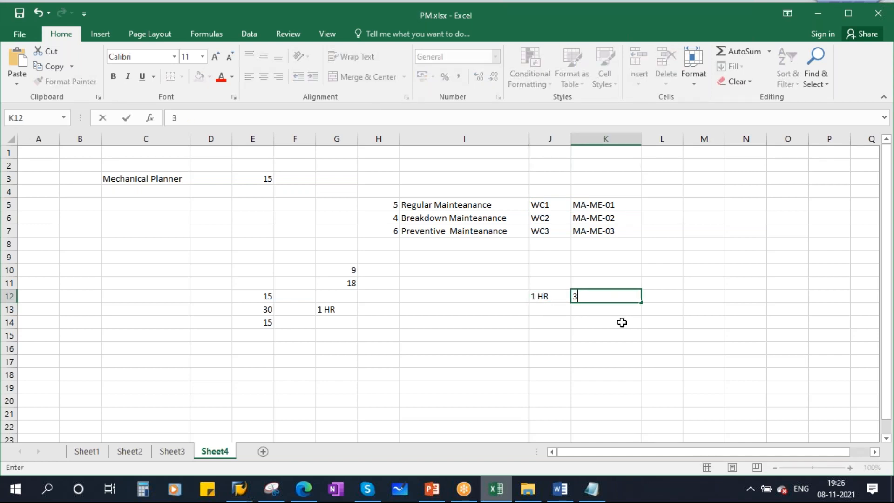
pyautogui.press('BackSpace')
pyautogui.press('BackSpace')
pyautogui.write('1000 INR')
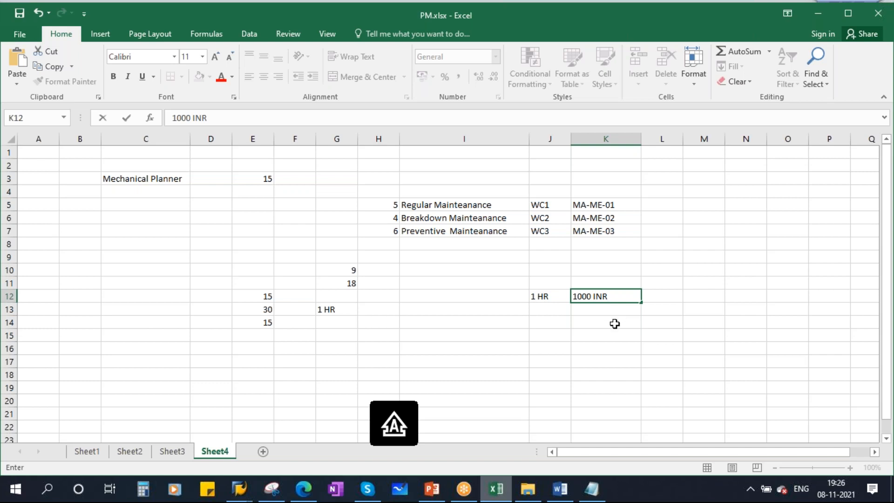
pyautogui.click(626, 333)
# Enter 8 HR with 8000 in J14:K14
pyautogui.click(541, 322)
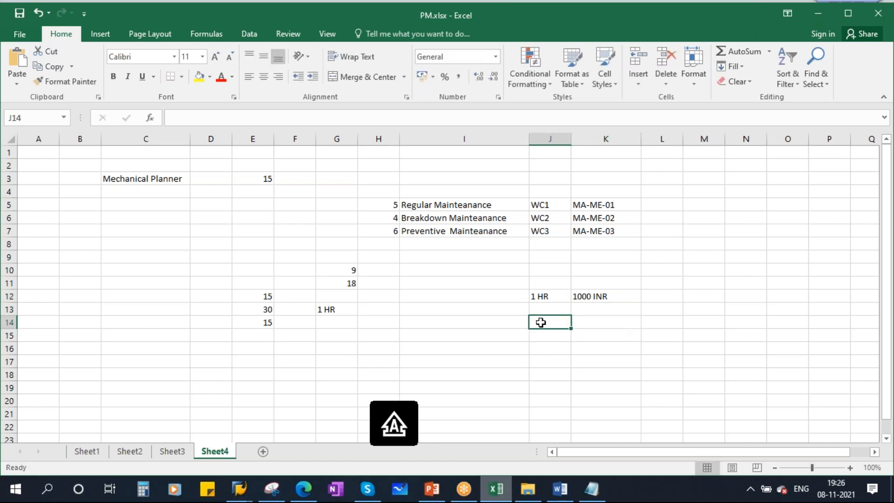
pyautogui.write('8 HR')
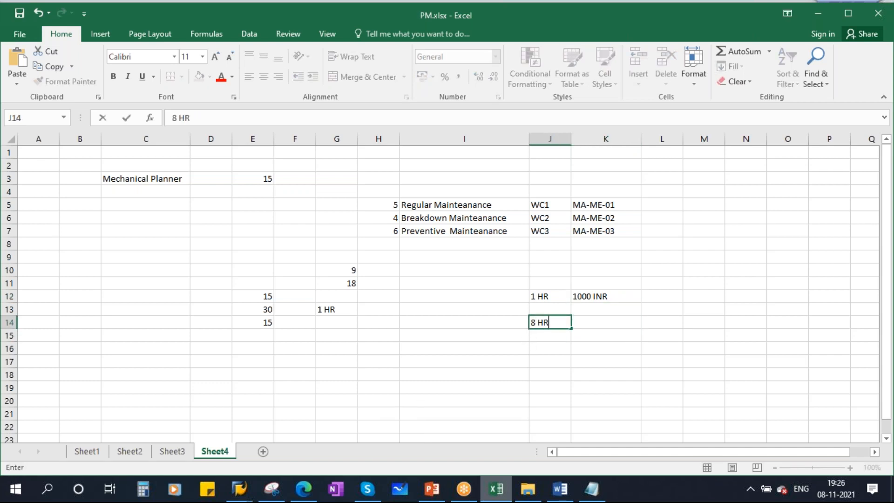
pyautogui.press('Tab')
pyautogui.write('8000')
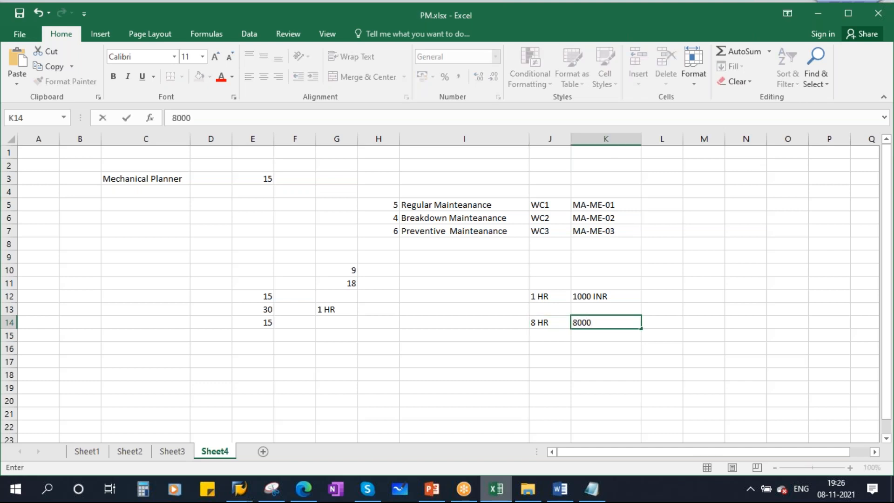
pyautogui.click(589, 297)
# Correct the costs to 500 INR and 4000, then list SAP's activity types
pyautogui.doubleClick(589, 297)
pyautogui.moveTo(589, 297); pyautogui.dragTo(556, 296)
pyautogui.write('500')
pyautogui.click(547, 323)
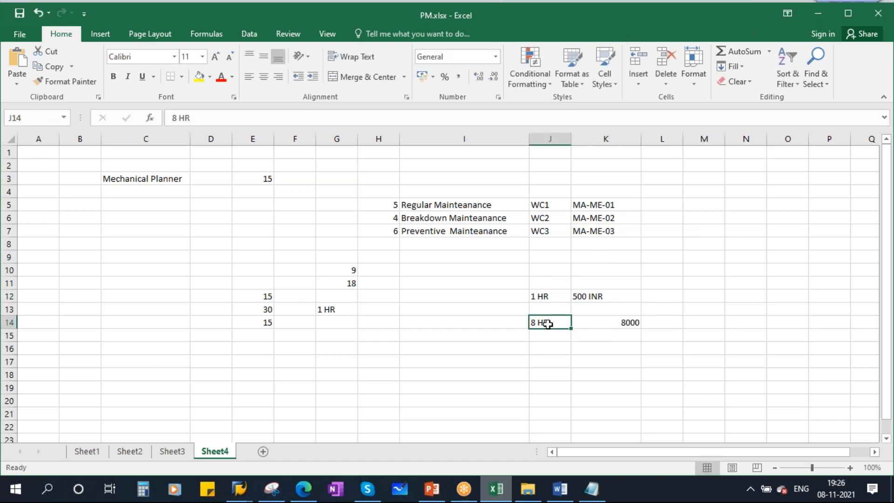
pyautogui.click(615, 320)
pyautogui.write('4000')
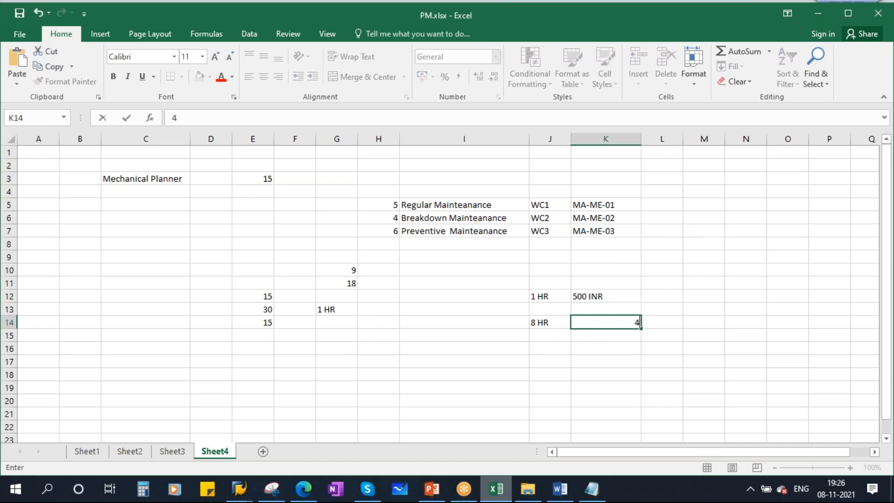
pyautogui.click(601, 374)
pyautogui.moveTo(537, 296); pyautogui.dragTo(589, 296)
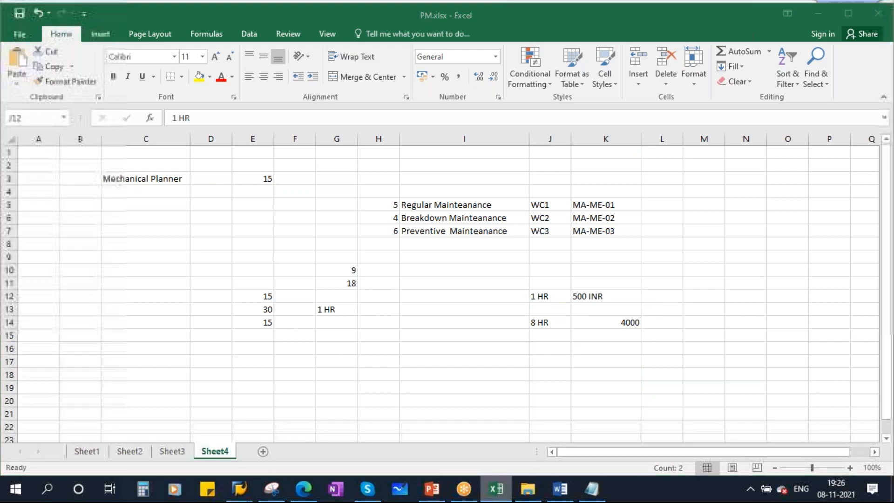
pyautogui.hotkey('alt', 'Tab')
pyautogui.click(153, 338)
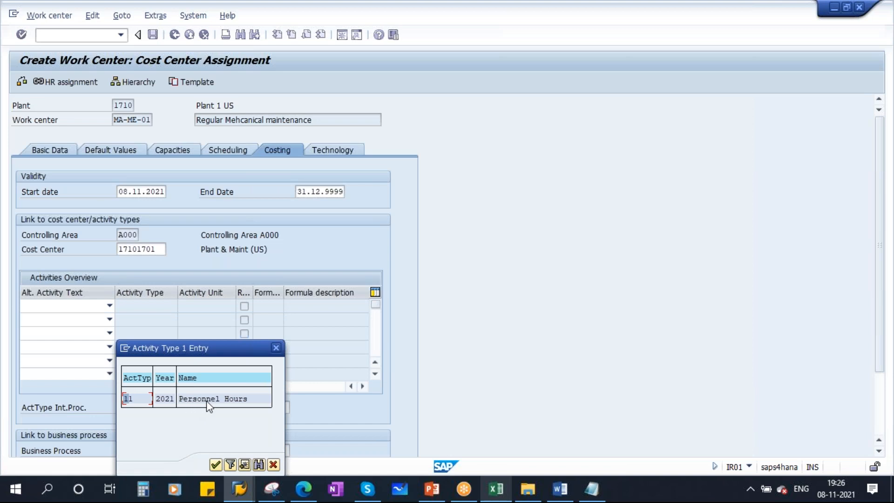
# Set internal processing activity type 11 and costing formula key SAP008
pyautogui.doubleClick(211, 399)
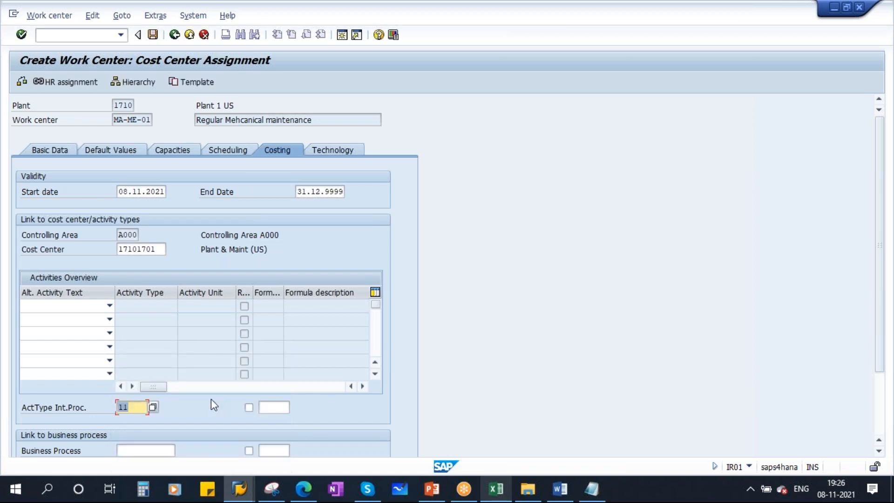
pyautogui.click(278, 410)
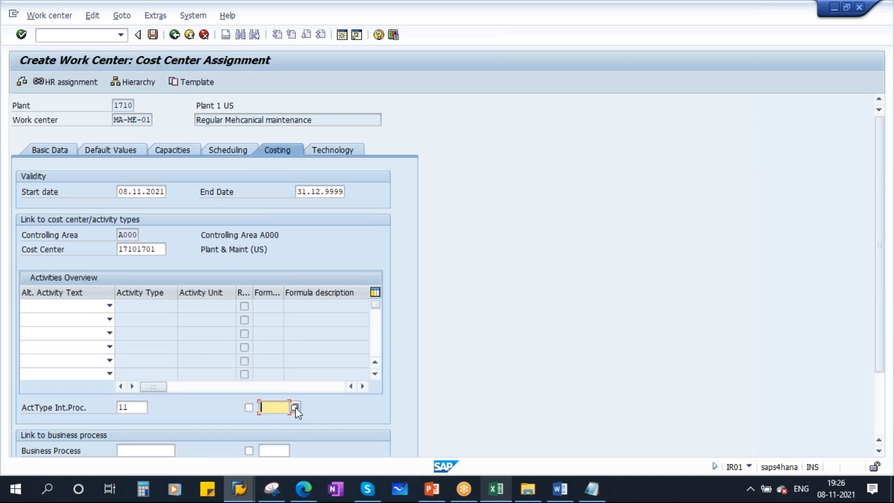
pyautogui.click(295, 408)
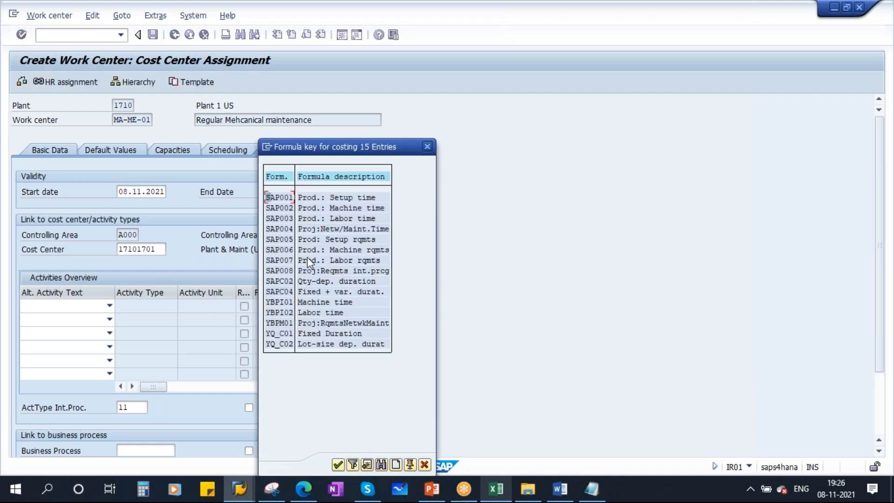
pyautogui.doubleClick(332, 269)
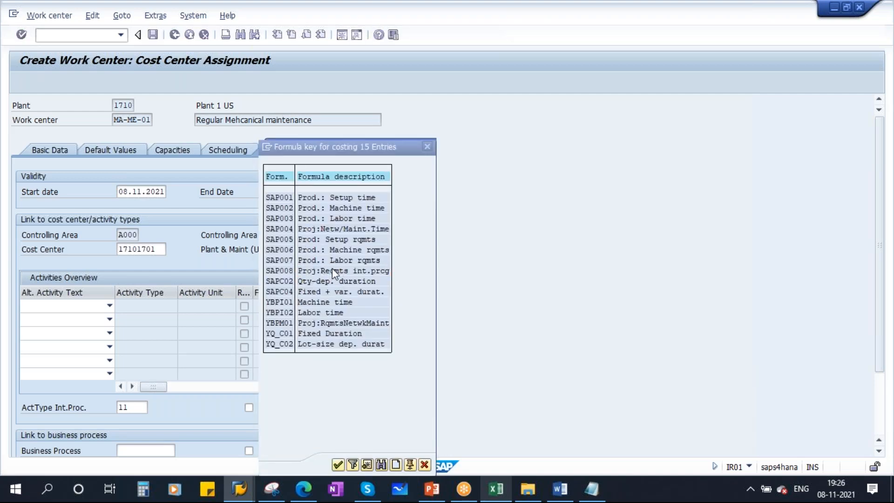
pyautogui.click(496, 488)
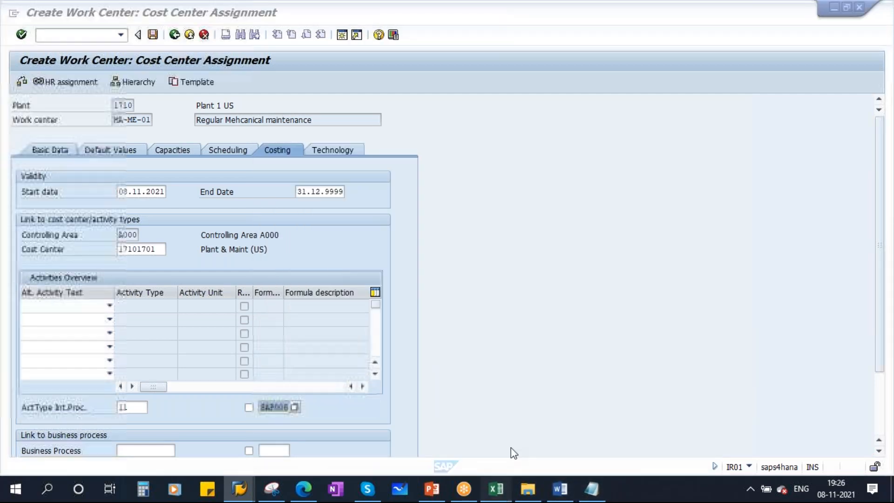
pyautogui.click(545, 326)
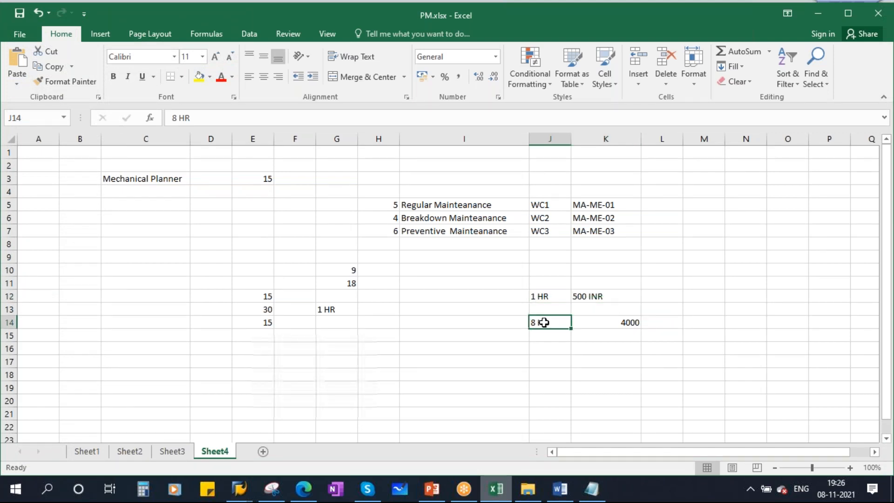
# Enter =8*500 in K16 so it shows 4000
pyautogui.click(592, 350)
pyautogui.write('=')
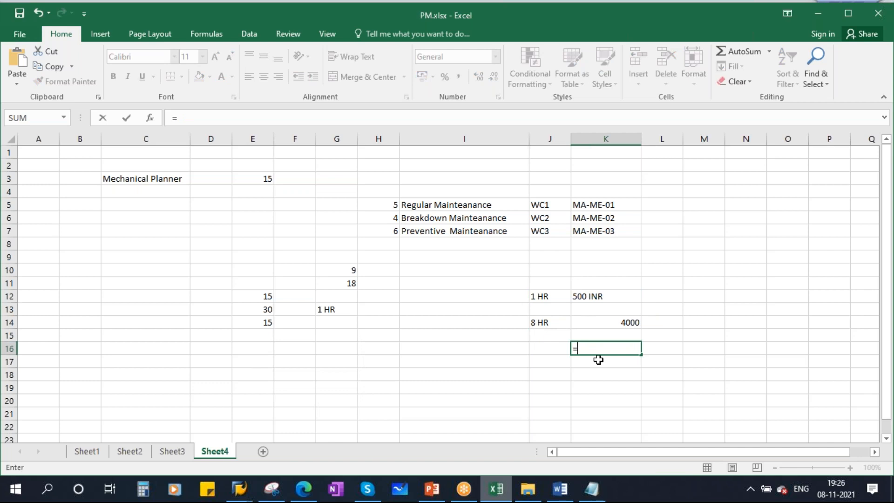
pyautogui.write('8*500')
pyautogui.press('Return')
pyautogui.click(615, 347)
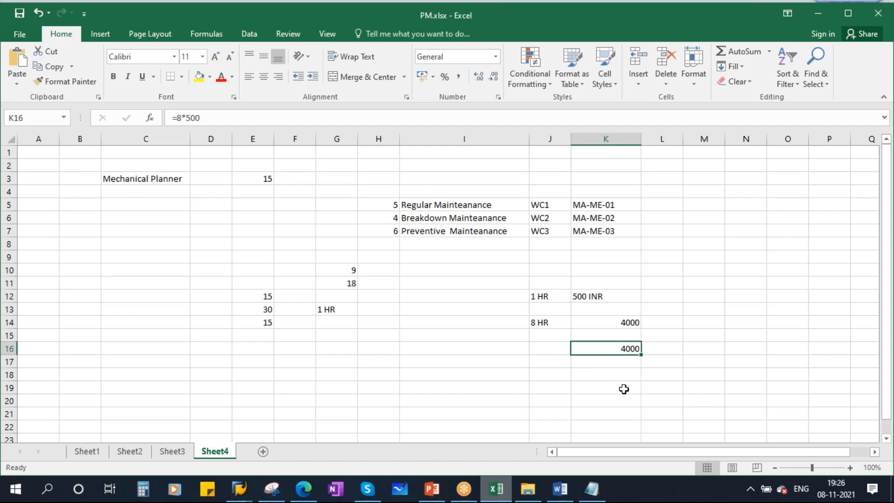
pyautogui.hotkey('alt', 'Tab')
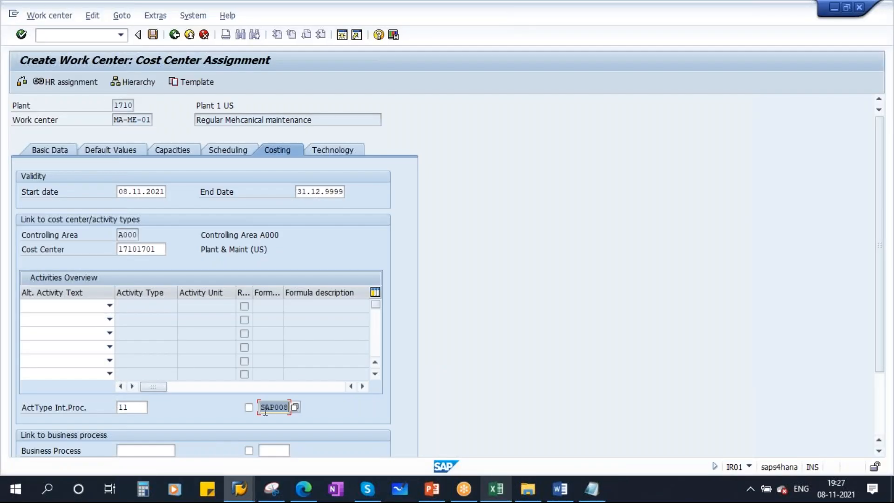
# Validate activity type 11 (Personnel Hours) and formula key SAP008 (Proj:Reqmts int.prcg)
pyautogui.moveTo(263, 410); pyautogui.dragTo(319, 409)
pyautogui.press('Return')
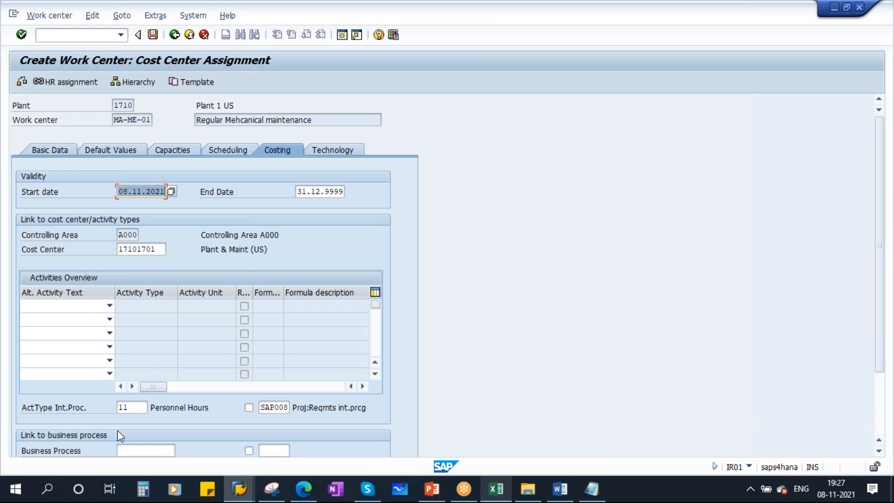
pyautogui.doubleClick(132, 408)
pyautogui.click(495, 489)
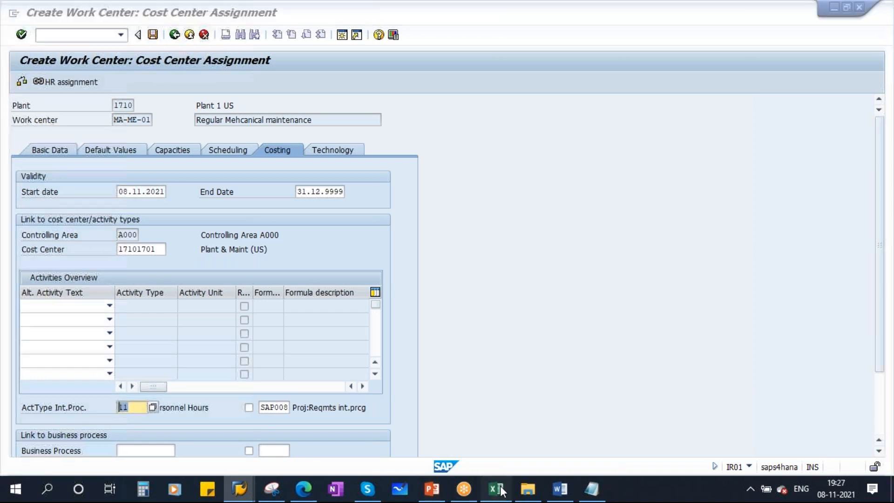
pyautogui.moveTo(554, 293); pyautogui.dragTo(603, 295)
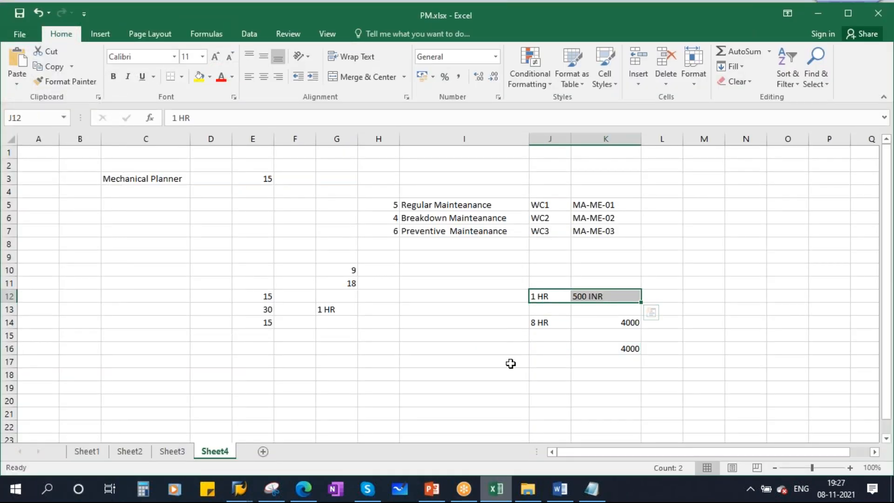
# Label I12 'Activity Type' and note KP26 in L12 beside 500 INR
pyautogui.click(483, 298)
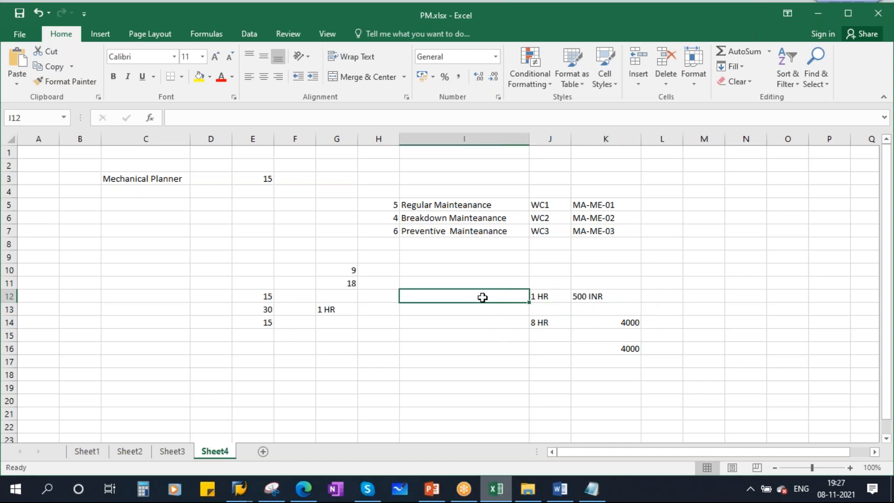
pyautogui.write('Ac')
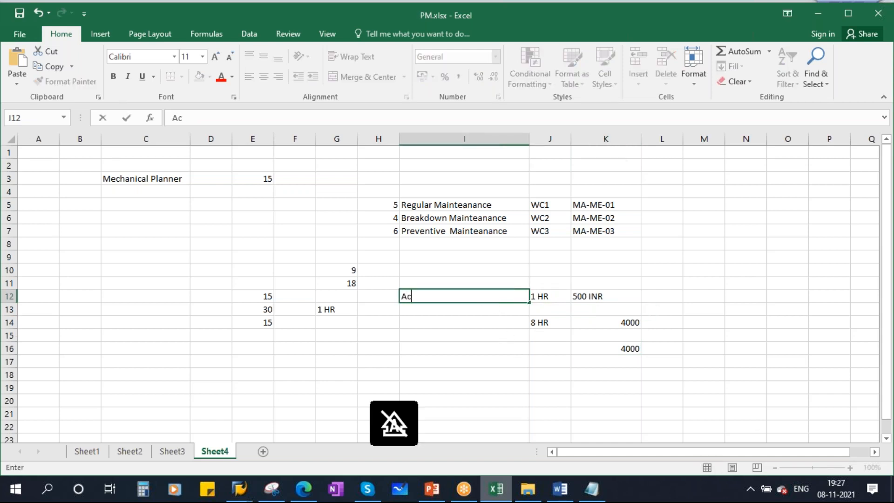
pyautogui.write('tivity Type')
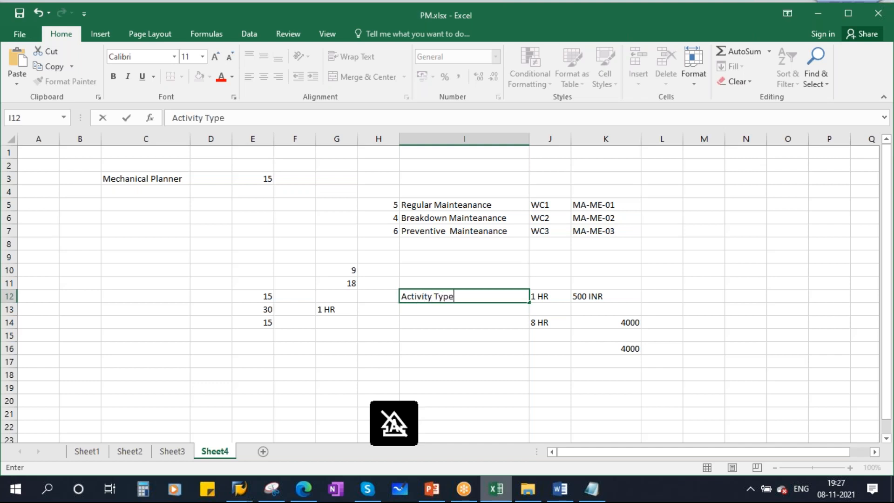
pyautogui.click(492, 348)
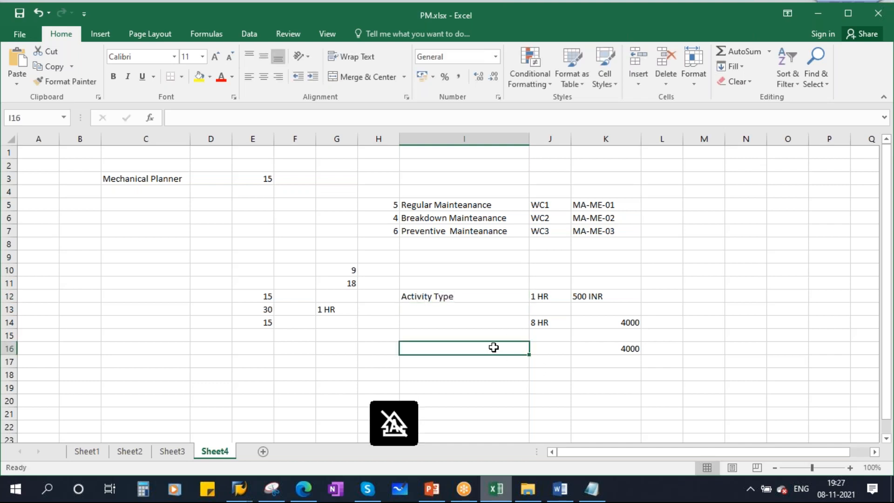
pyautogui.moveTo(459, 291); pyautogui.dragTo(635, 293)
pyautogui.click(670, 295)
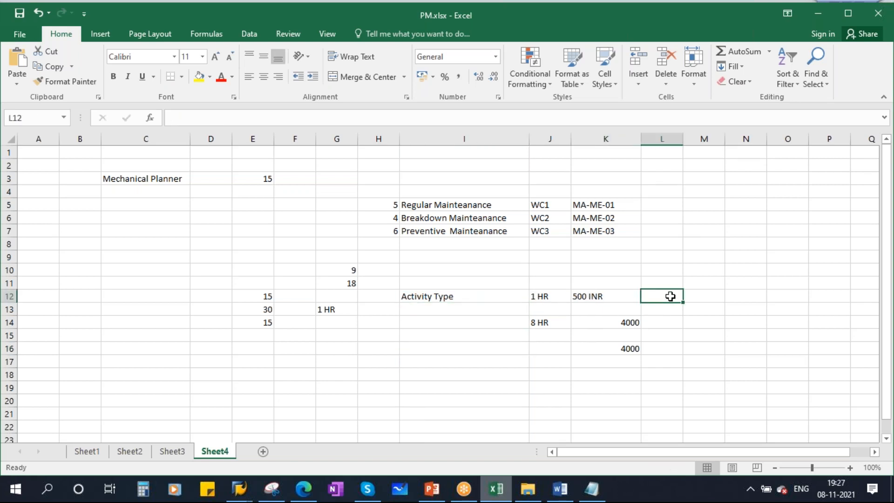
pyautogui.write('KP26')
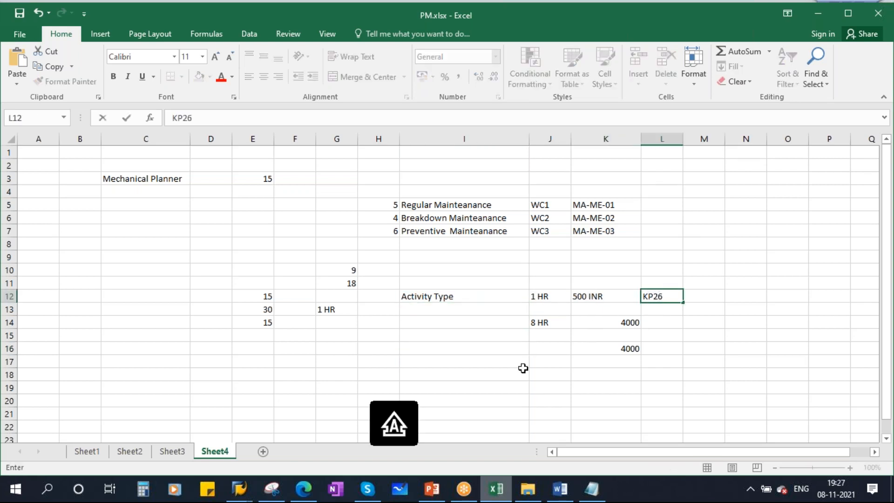
pyautogui.click(496, 338)
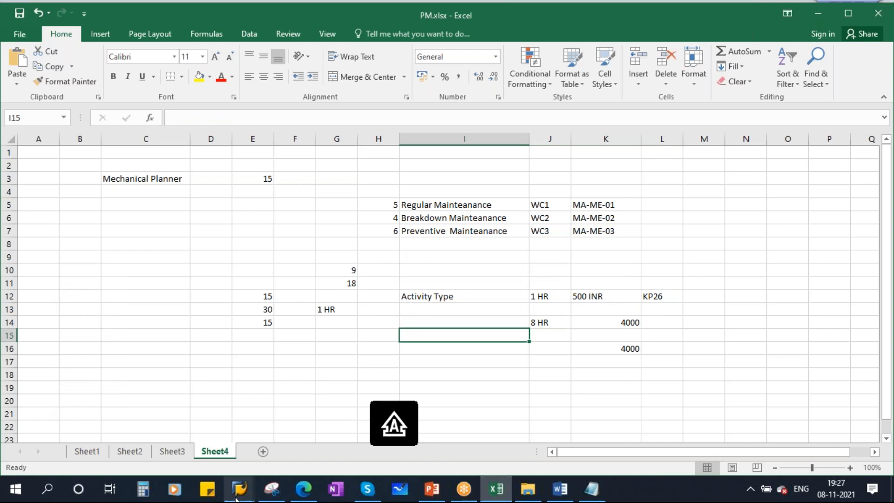
pyautogui.moveTo(238, 488)
pyautogui.click(289, 439)
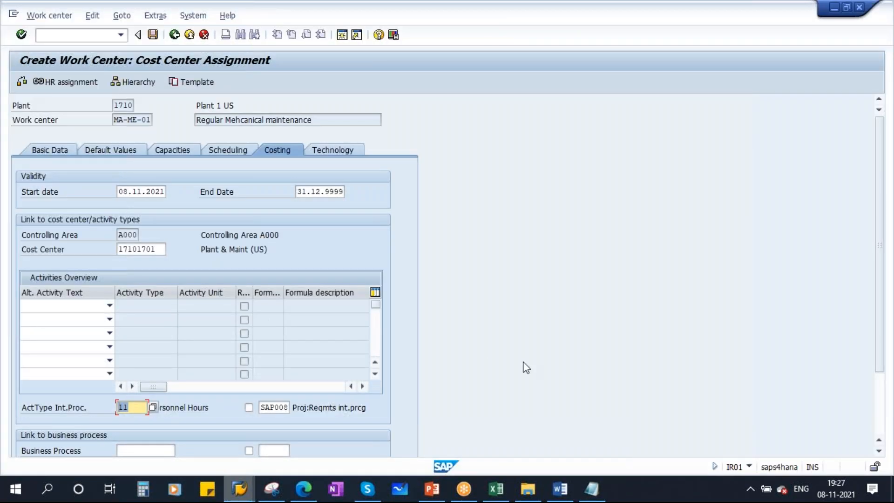
# Save work center MA-ME-01 and go to the Change Work Center screen
pyautogui.scroll(-3, 599, 355)
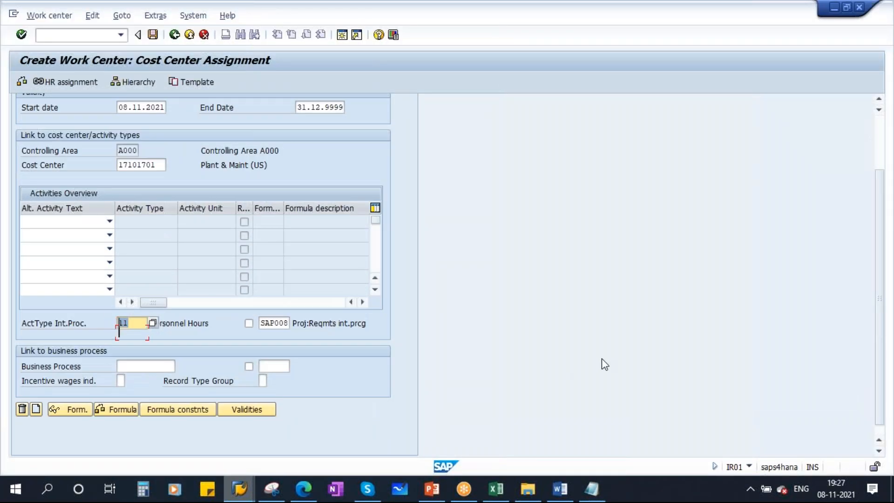
pyautogui.scroll(3, 601, 362)
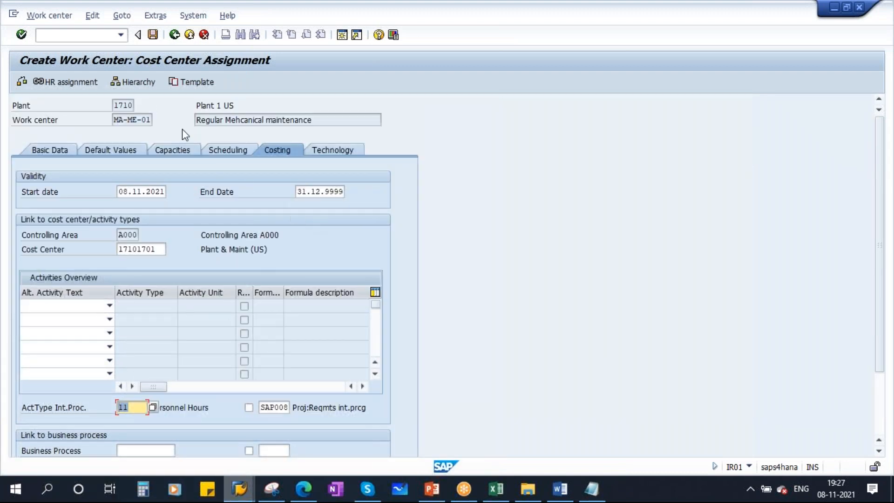
pyautogui.click(153, 35)
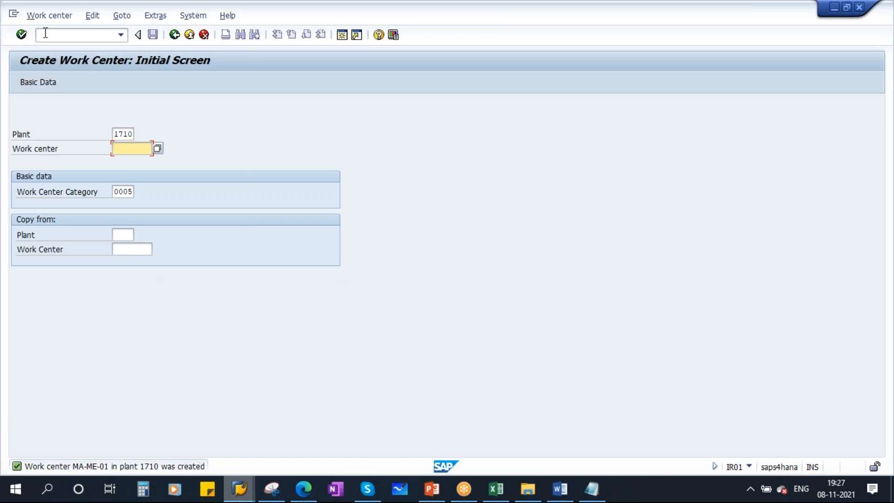
pyautogui.click(46, 16)
pyautogui.click(52, 66)
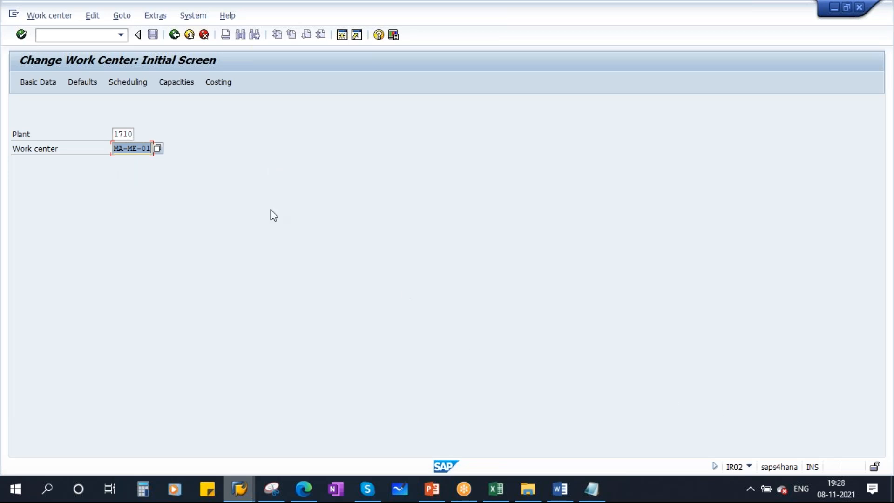
# Open MA-ME-01 in change mode, browse its tabs, and review the transaction code notes
pyautogui.press('Return')
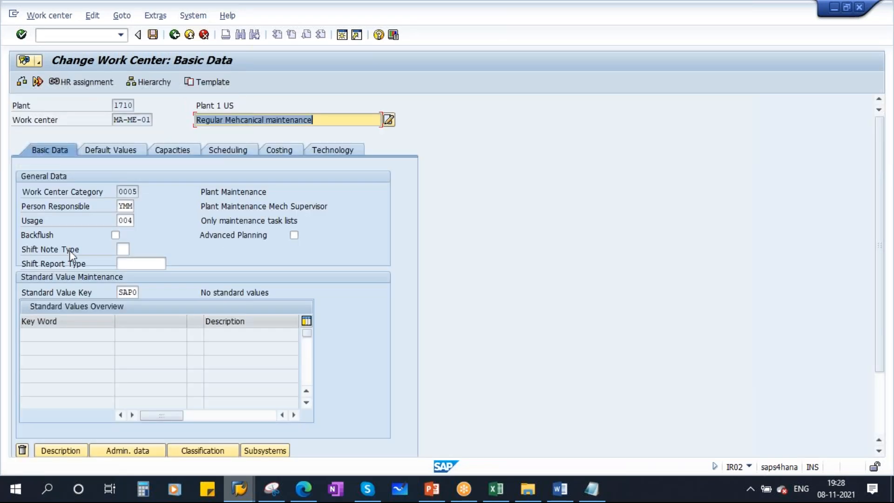
pyautogui.click(112, 149)
pyautogui.click(174, 149)
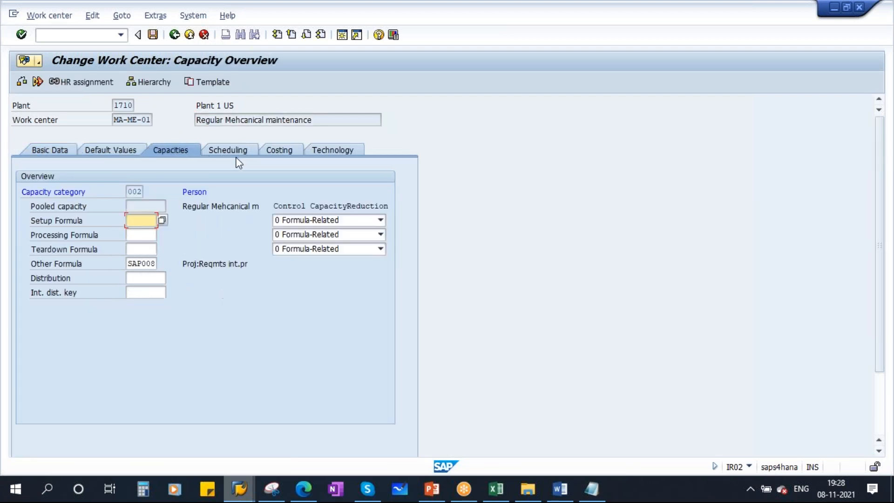
pyautogui.click(226, 153)
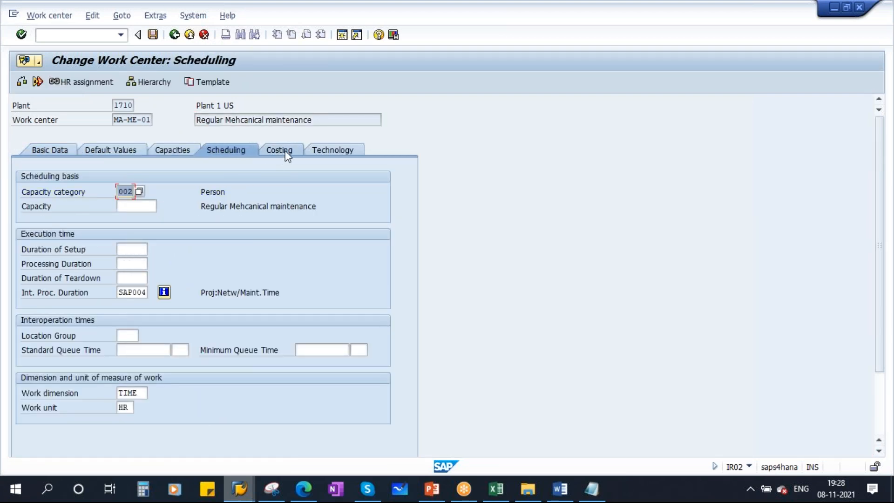
pyautogui.click(280, 150)
pyautogui.moveTo(591, 488)
pyautogui.click(580, 467)
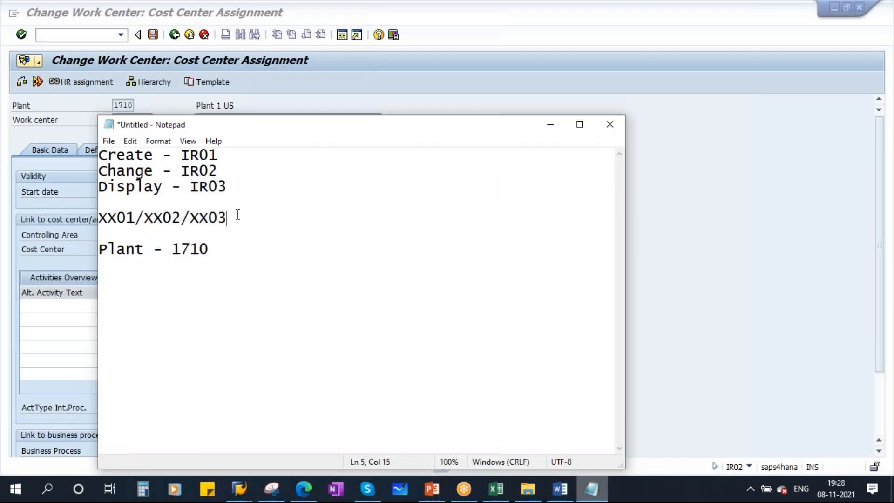
pyautogui.click(229, 186)
pyautogui.click(549, 124)
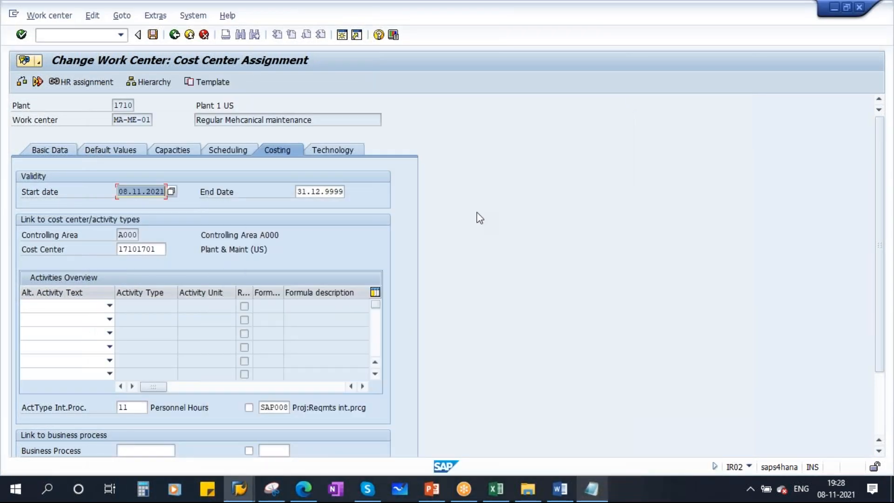
pyautogui.click(174, 34)
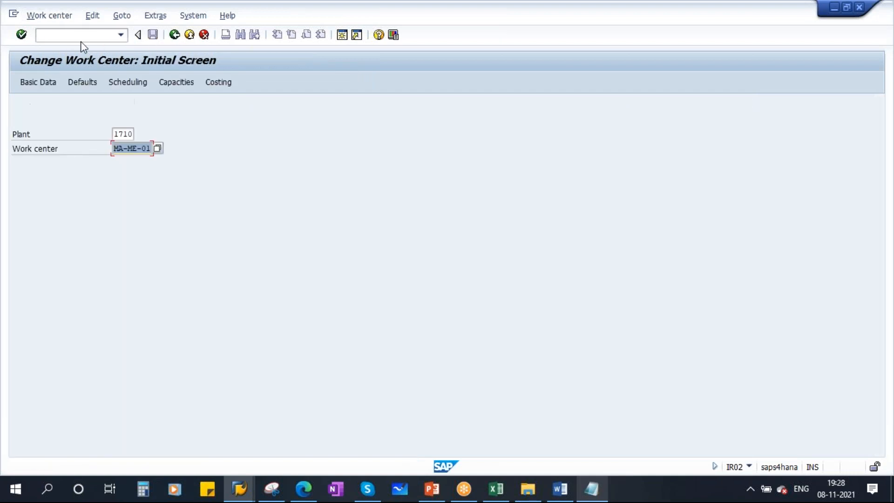
# Reopen MA-ME-01 in display mode (IR03) and review each tab's saved data
pyautogui.click(49, 16)
pyautogui.click(54, 74)
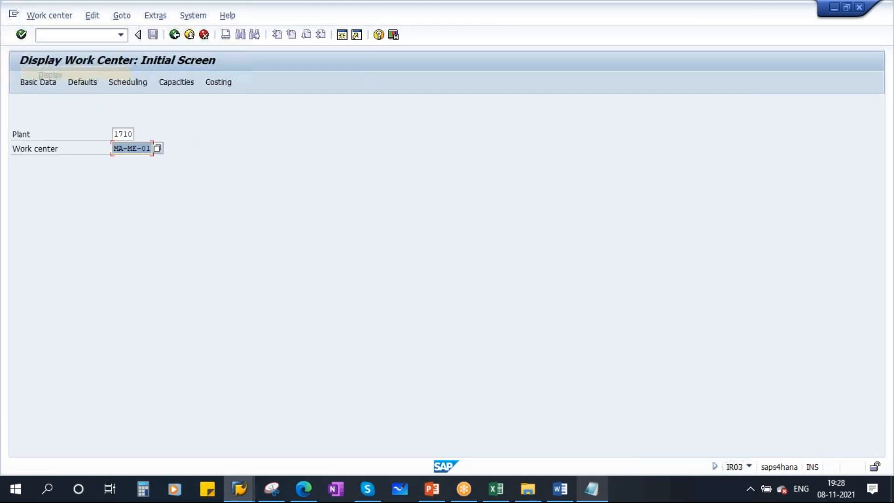
pyautogui.press('Return')
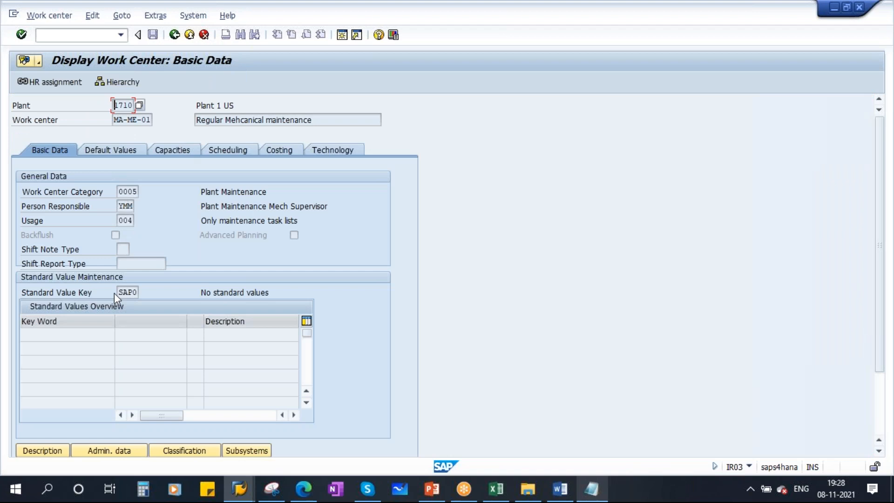
pyautogui.click(110, 150)
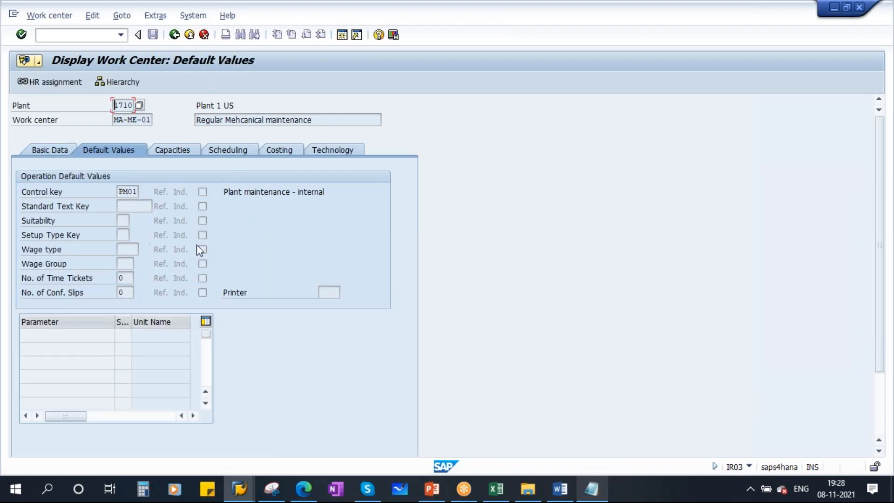
pyautogui.click(186, 151)
pyautogui.click(242, 150)
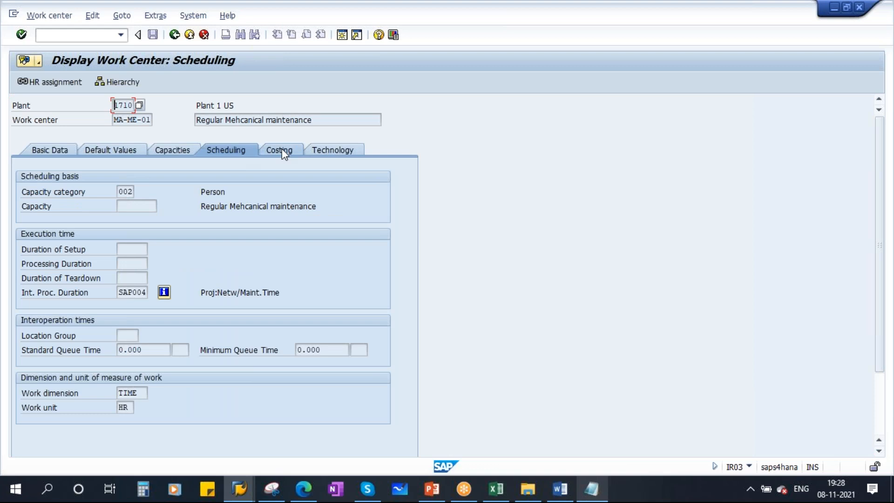
pyautogui.click(281, 150)
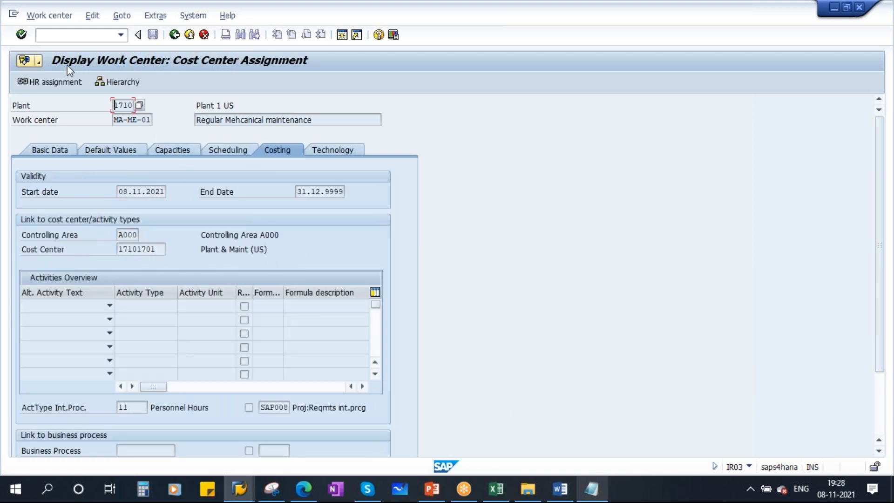
pyautogui.click(59, 150)
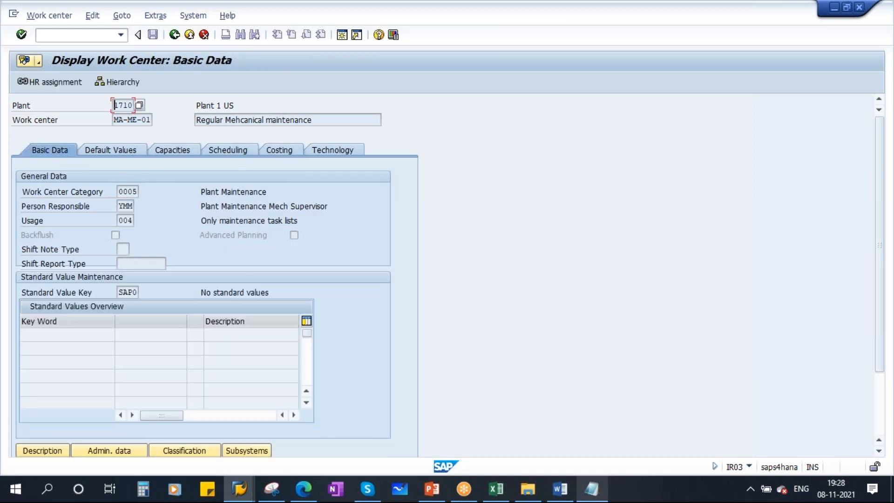
pyautogui.click(174, 35)
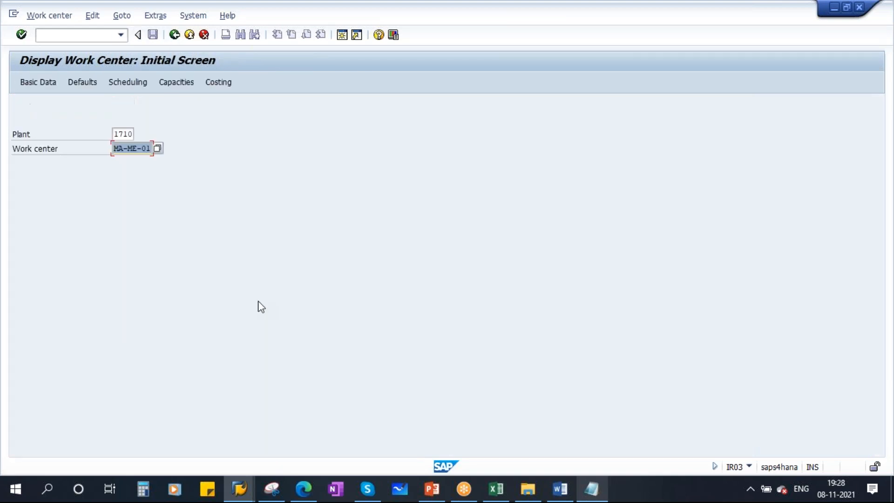
pyautogui.click(432, 489)
# Start creating work center MA-ME-02
pyautogui.scroll(-3, 27, 384)
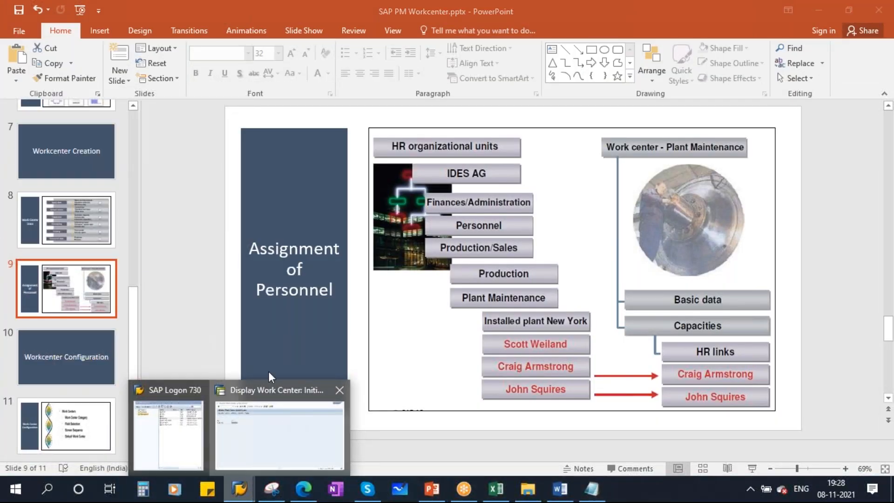
pyautogui.click(269, 419)
pyautogui.click(49, 16)
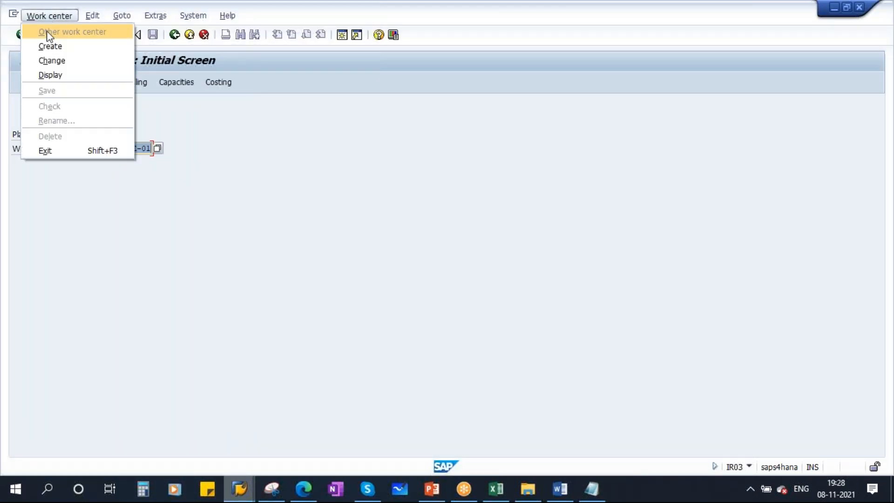
pyautogui.click(59, 47)
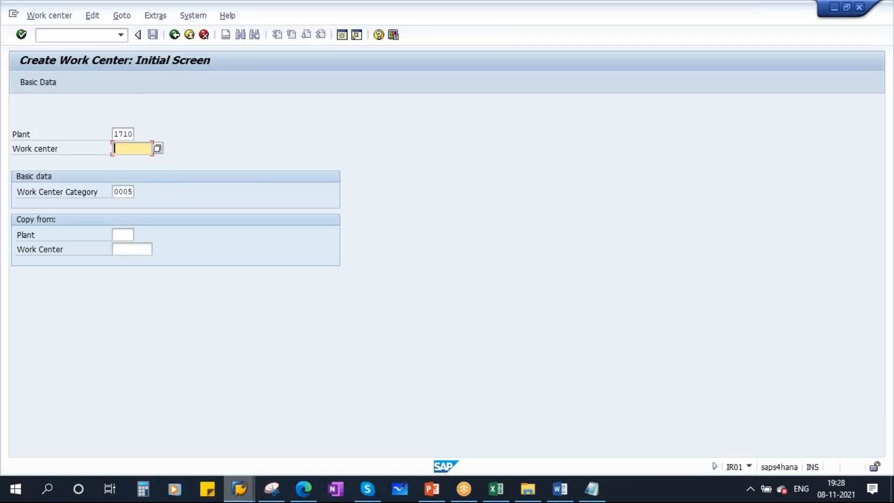
pyautogui.press('BackSpace')
pyautogui.click(141, 160)
pyautogui.press('BackSpace')
pyautogui.write('2')
# Copy from work center MA-ME-01 in plant 1710 and confirm
pyautogui.click(127, 234)
pyautogui.click(128, 253)
pyautogui.click(127, 254)
pyautogui.click(124, 249)
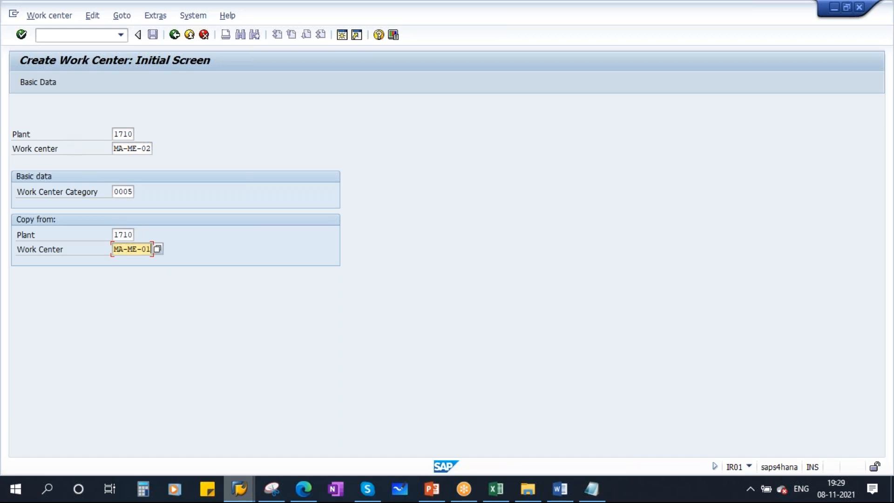
pyautogui.press('Return')
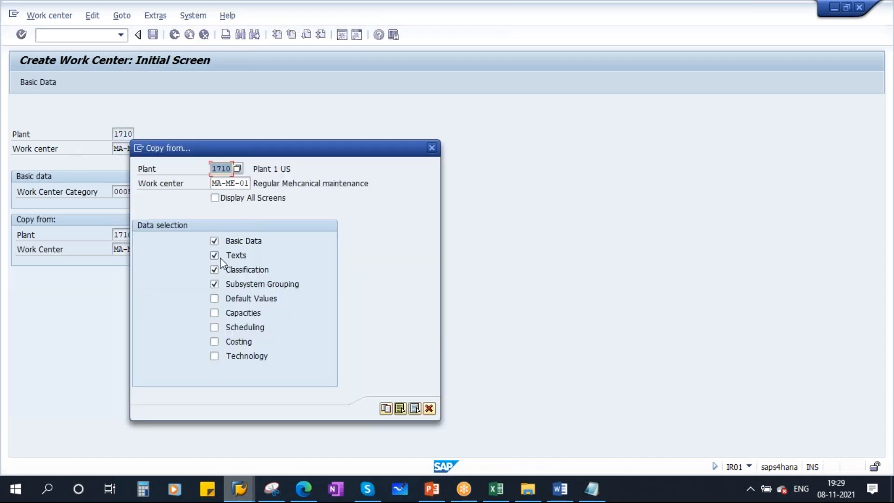
# Copy MA-ME-01 with default values, capacities and costing, excluding texts, classification and subsystem grouping
pyautogui.click(215, 256)
pyautogui.click(214, 269)
pyautogui.click(214, 284)
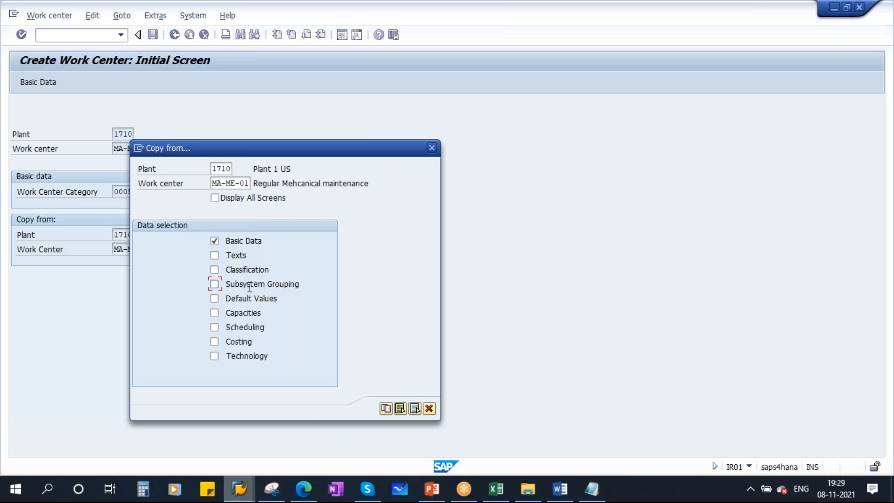
pyautogui.click(218, 299)
pyautogui.click(215, 313)
pyautogui.click(214, 342)
pyautogui.click(386, 409)
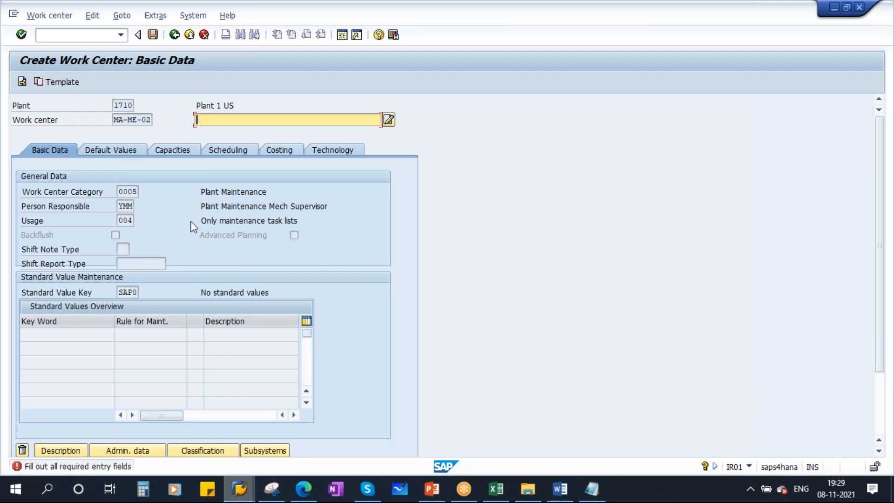
pyautogui.click(496, 489)
# Change the work center description to 'Breakdown Mehcanical maintenance', as listed in the Excel sheet
pyautogui.click(458, 221)
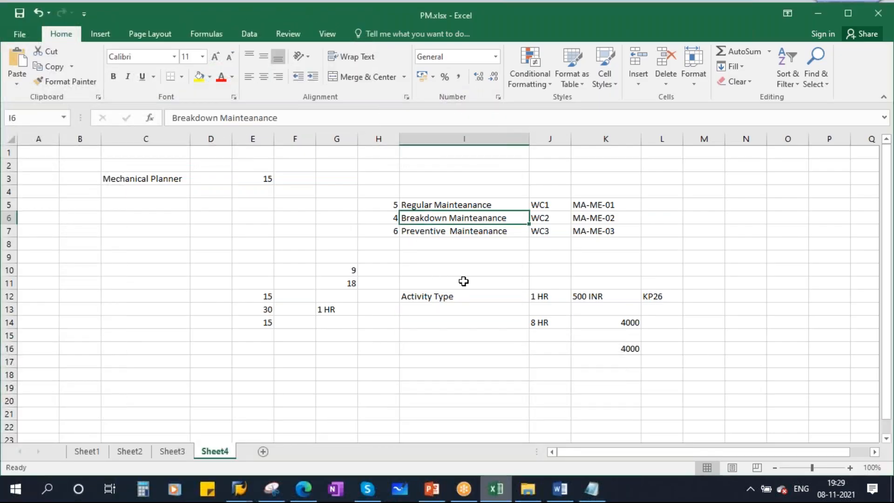
pyautogui.hotkey('alt', 'Tab')
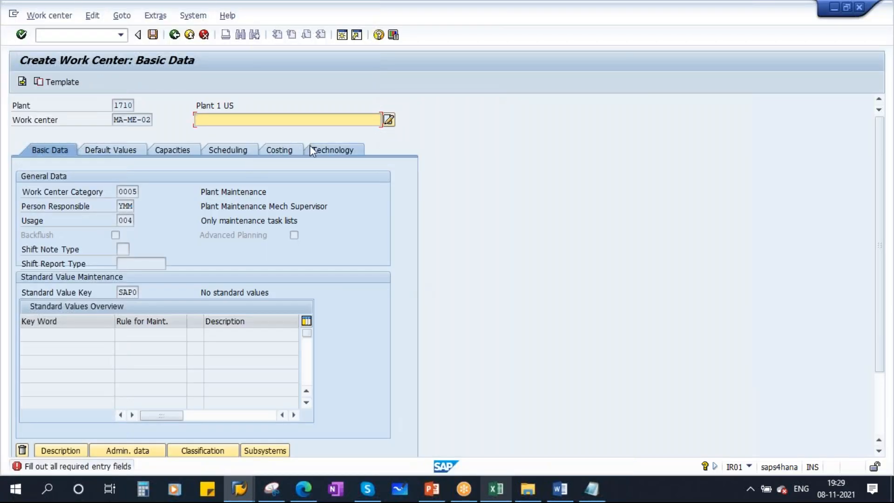
pyautogui.click(236, 133)
pyautogui.moveTo(224, 120); pyautogui.dragTo(177, 122)
pyautogui.write('Breakdown Mehcanical maintenance')
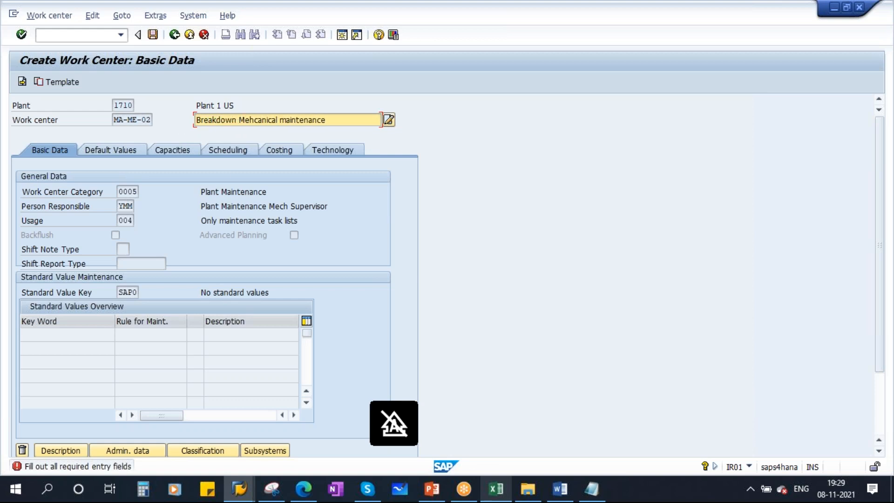
# Open the header of capacity category 002 from the capacity overview
pyautogui.click(112, 151)
pyautogui.click(181, 153)
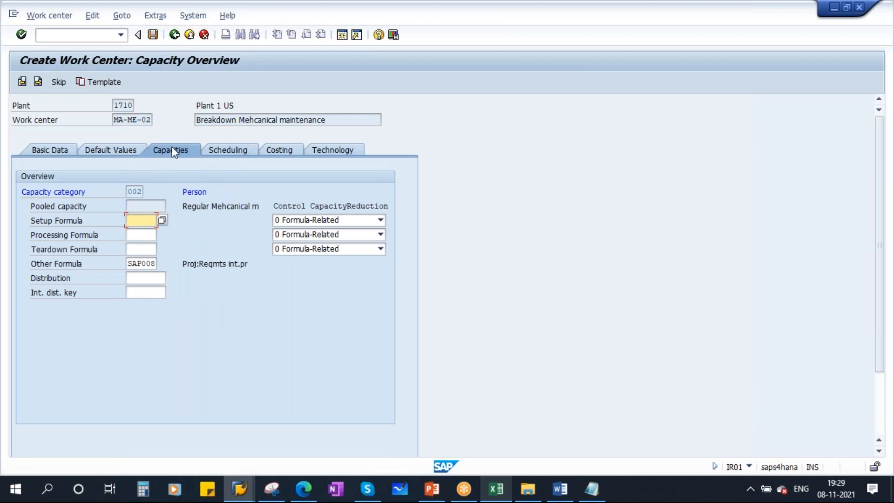
pyautogui.doubleClick(133, 190)
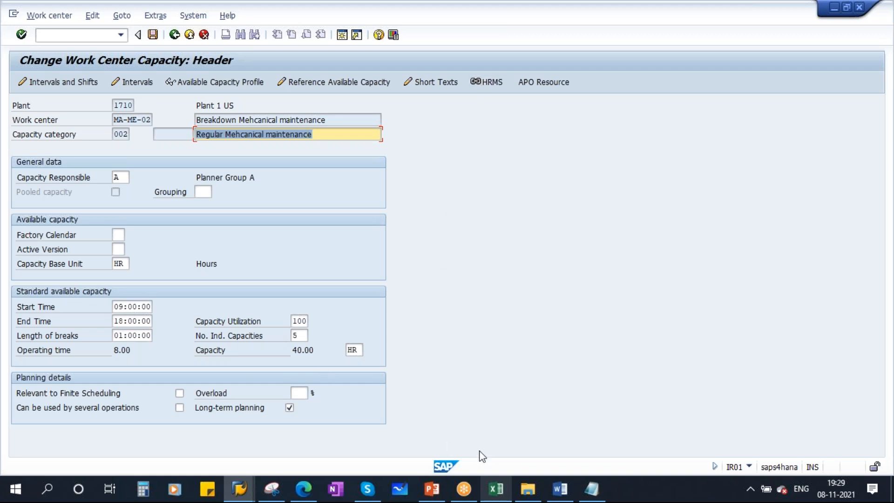
# Set the number of individual capacities to 4, giving a capacity of 32.00 HR
pyautogui.click(496, 489)
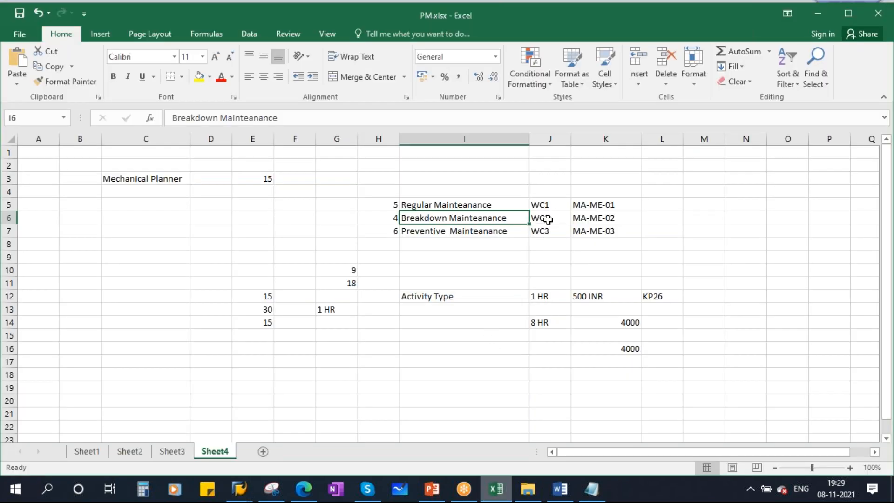
pyautogui.click(390, 217)
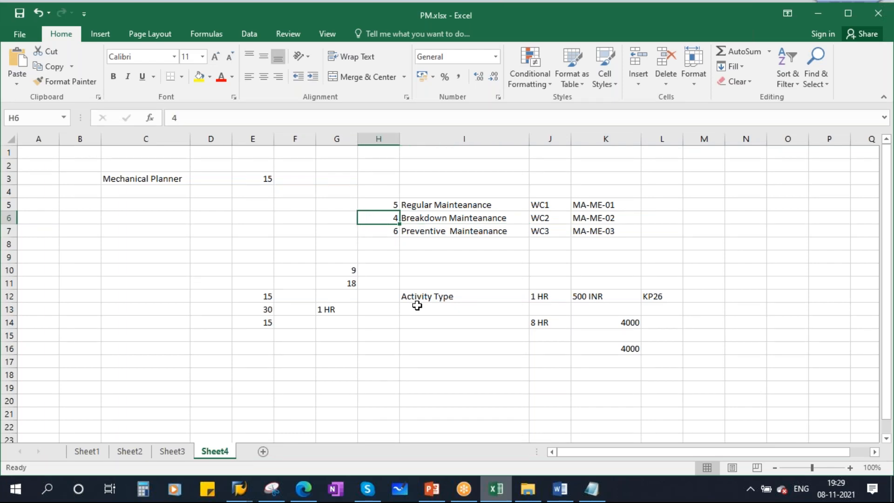
pyautogui.hotkey('alt', 'Tab')
pyautogui.moveTo(301, 336); pyautogui.dragTo(280, 336)
pyautogui.write('4')
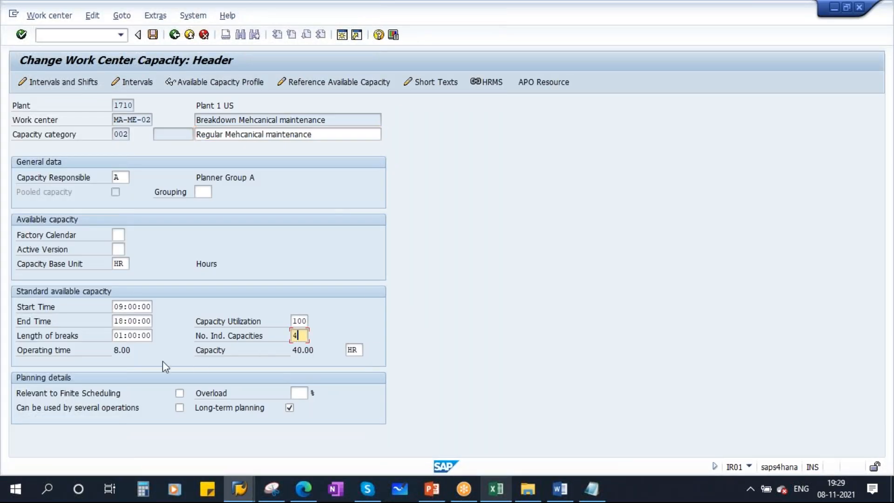
pyautogui.press('Return')
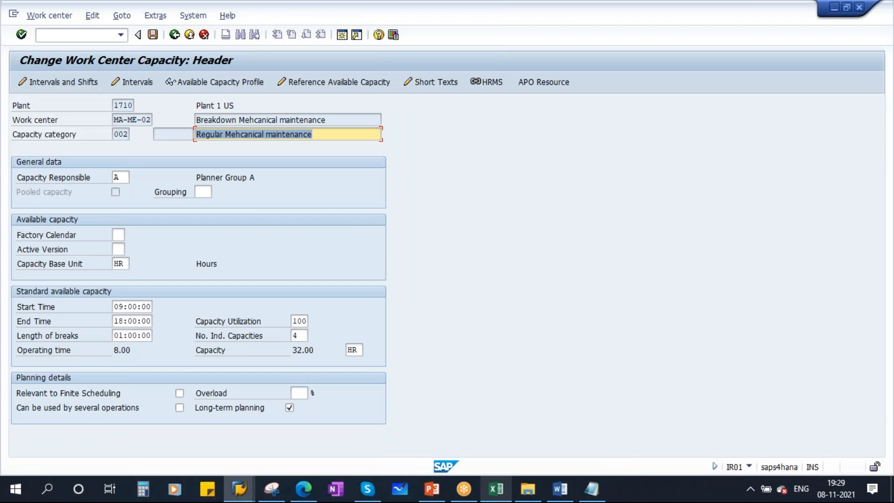
pyautogui.moveTo(292, 349); pyautogui.dragTo(317, 350)
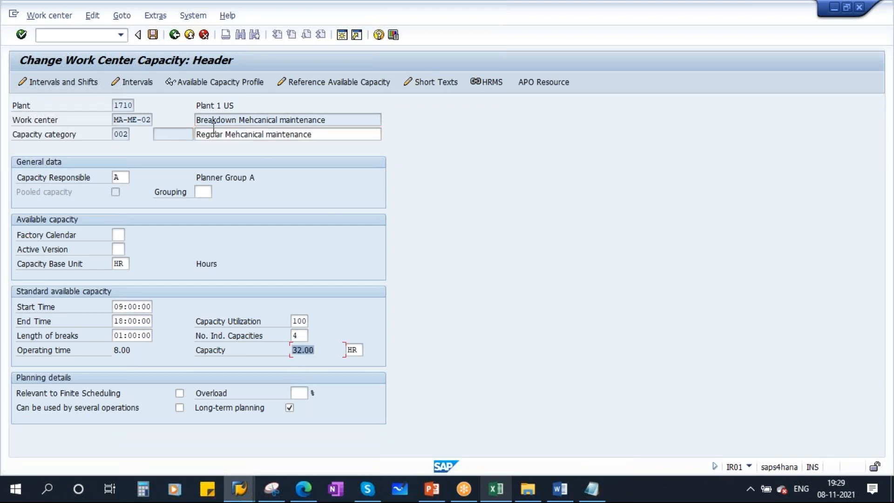
# Rename the capacity description to 'Breakdown Mehcanical maintenance'
pyautogui.moveTo(236, 121); pyautogui.dragTo(186, 122)
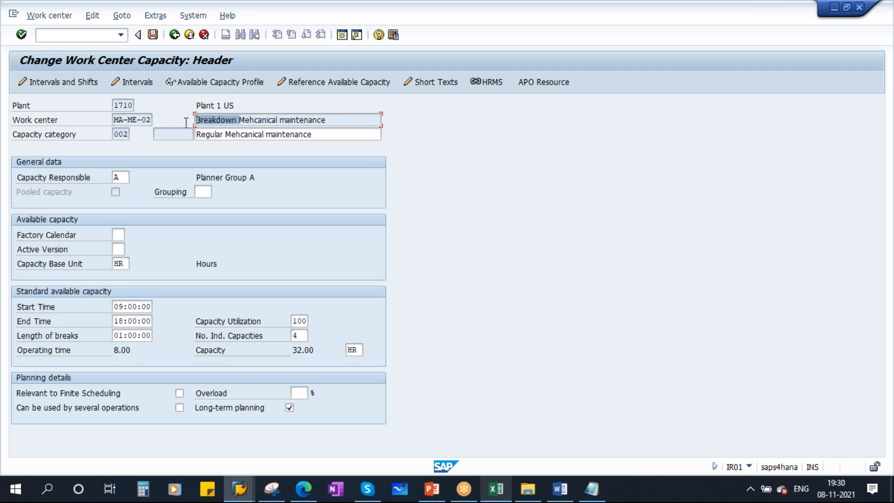
pyautogui.hotkey('ctrl', 'c')
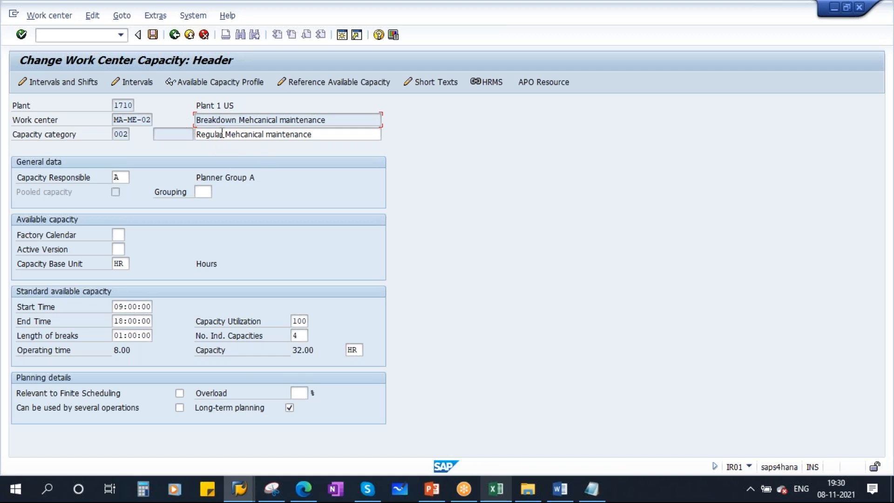
pyautogui.moveTo(223, 133); pyautogui.dragTo(154, 133)
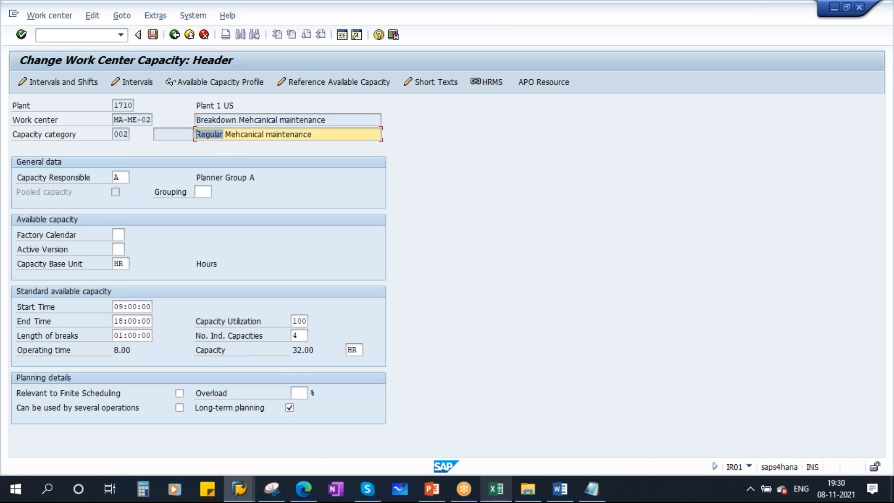
pyautogui.hotkey('ctrl', 'v')
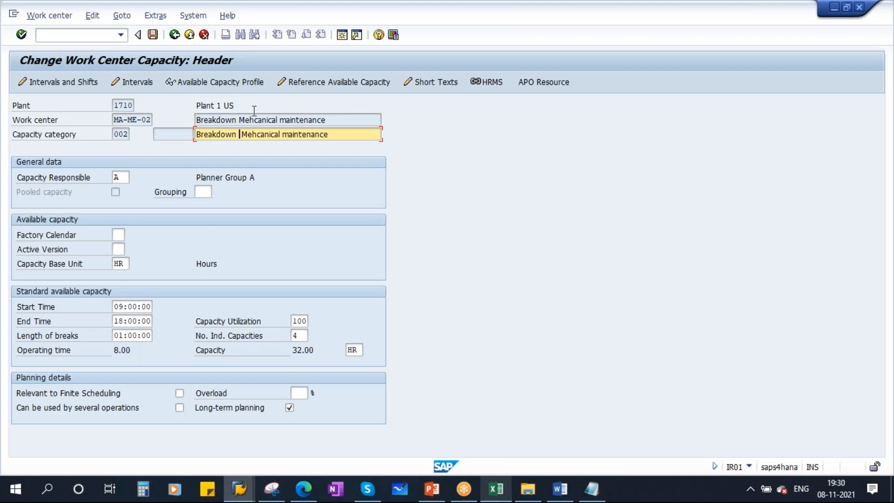
# Review the scheduling and costing data, then save work center MA-ME-02
pyautogui.click(175, 35)
pyautogui.click(239, 150)
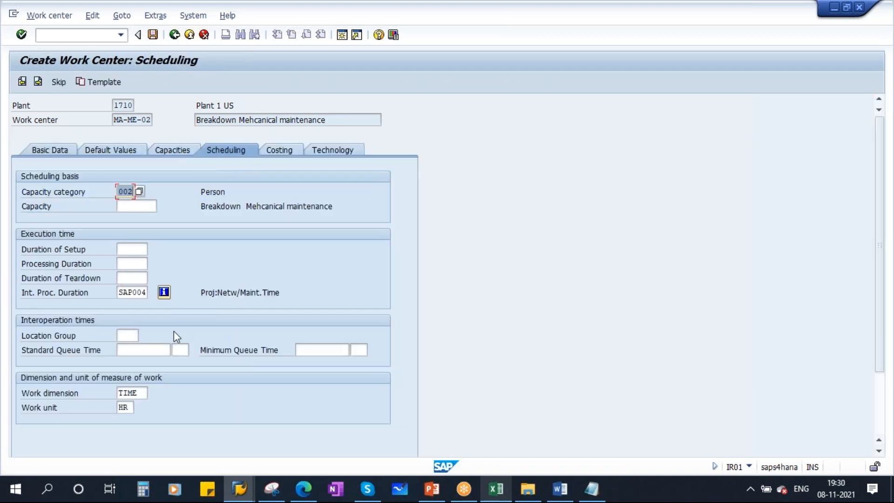
pyautogui.click(279, 152)
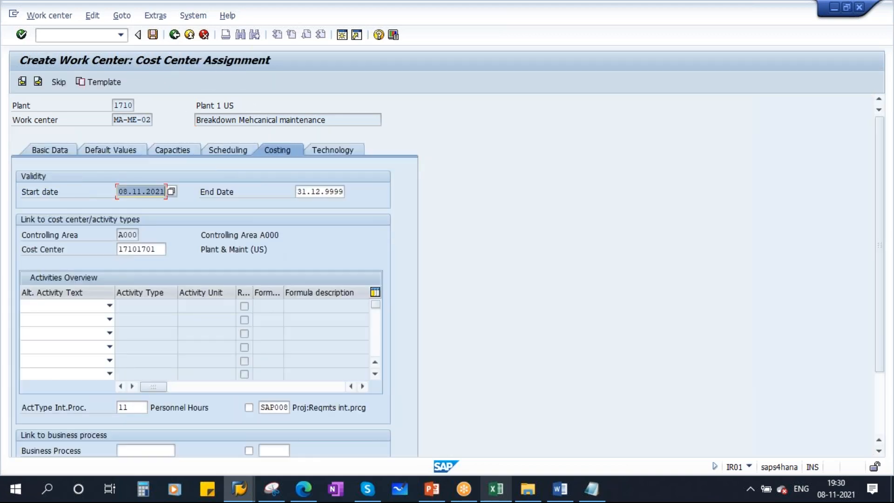
pyautogui.click(153, 34)
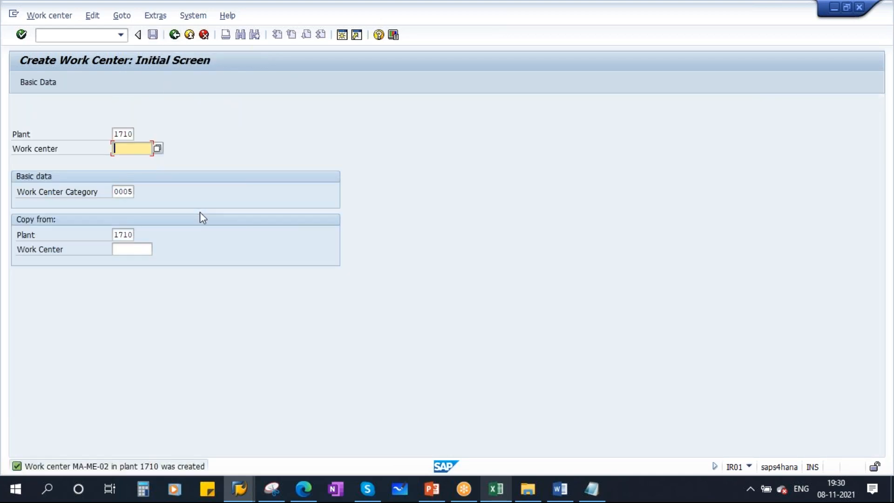
pyautogui.press('space')
# Enter MA-ME-03 as the new work center, copying from MA-ME-01
pyautogui.click(141, 161)
pyautogui.press('BackSpace')
pyautogui.write('3')
pyautogui.click(131, 249)
pyautogui.click(130, 259)
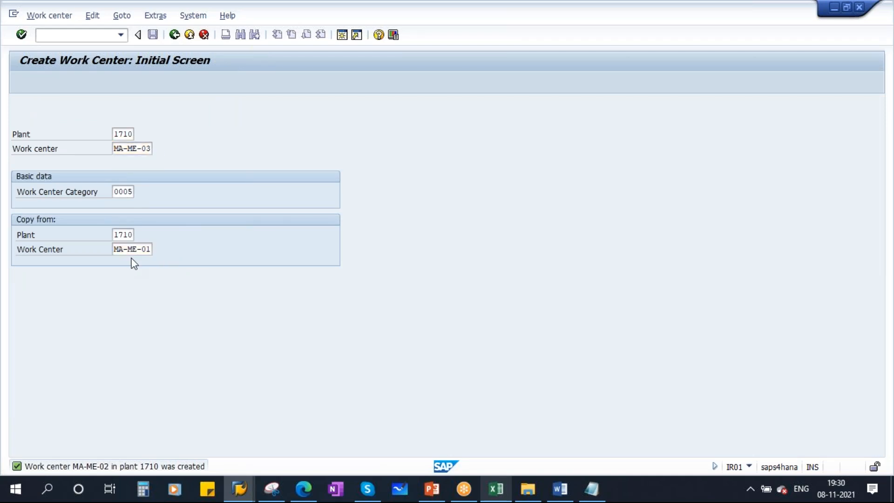
pyautogui.press('Return')
# Copy default values, capacities, scheduling and costing, but not texts, classification or subsystem grouping
pyautogui.click(215, 256)
pyautogui.click(214, 270)
pyautogui.click(214, 284)
pyautogui.click(214, 298)
pyautogui.click(214, 313)
pyautogui.click(214, 327)
pyautogui.click(214, 342)
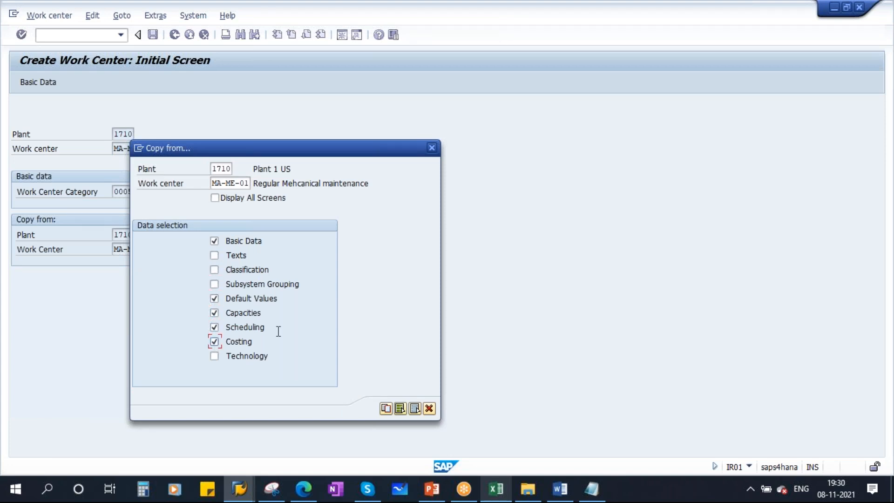
pyautogui.click(385, 409)
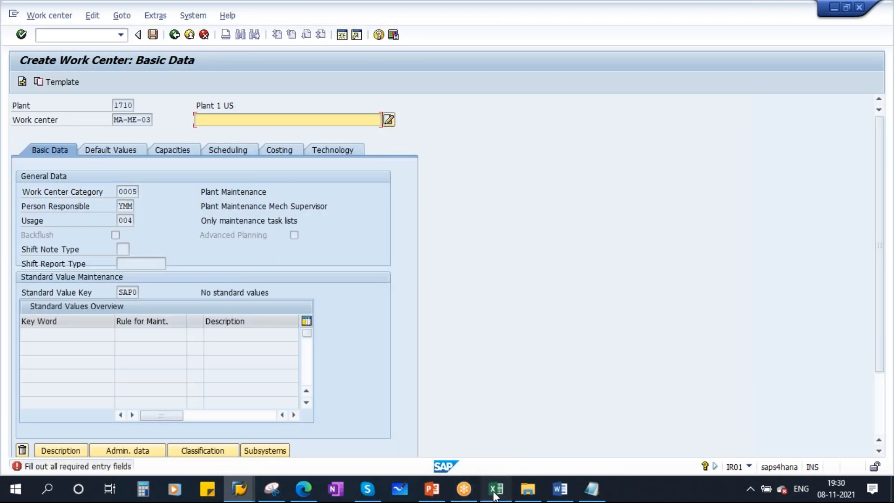
# Describe the work center as 'Preventive Mehcanical maintenance', per the Excel sheet
pyautogui.click(494, 489)
pyautogui.click(465, 232)
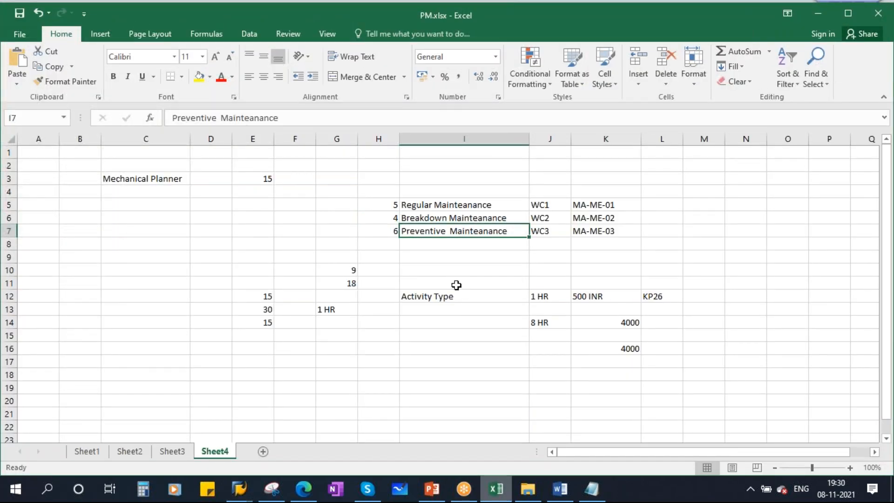
pyautogui.hotkey('alt', 'Tab')
pyautogui.write('pre')
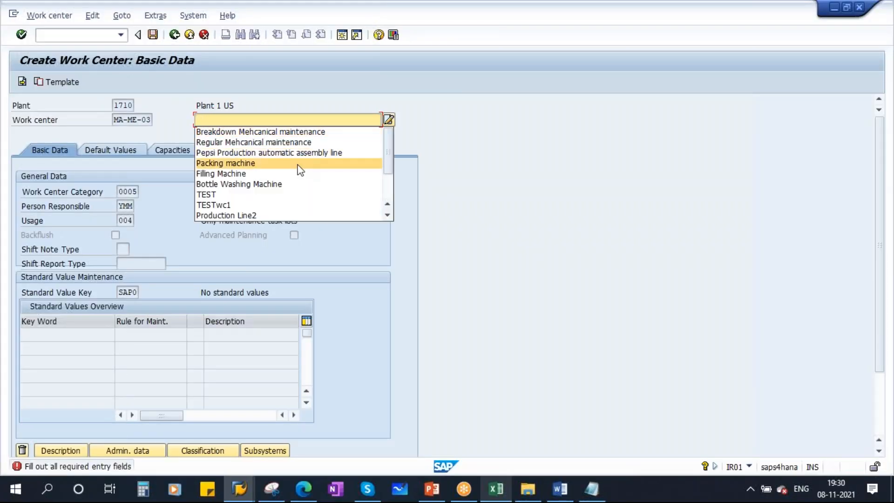
pyautogui.click(242, 131)
pyautogui.doubleClick(213, 120)
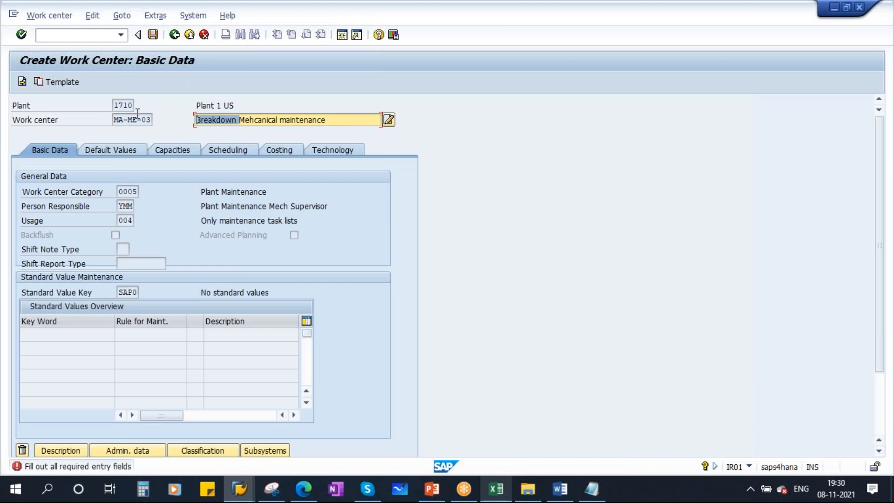
pyautogui.write('Preventi')
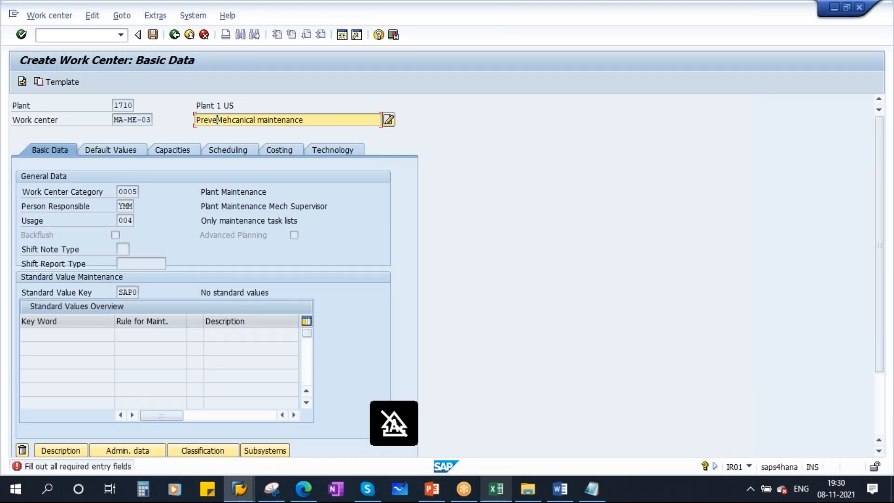
pyautogui.write('ve')
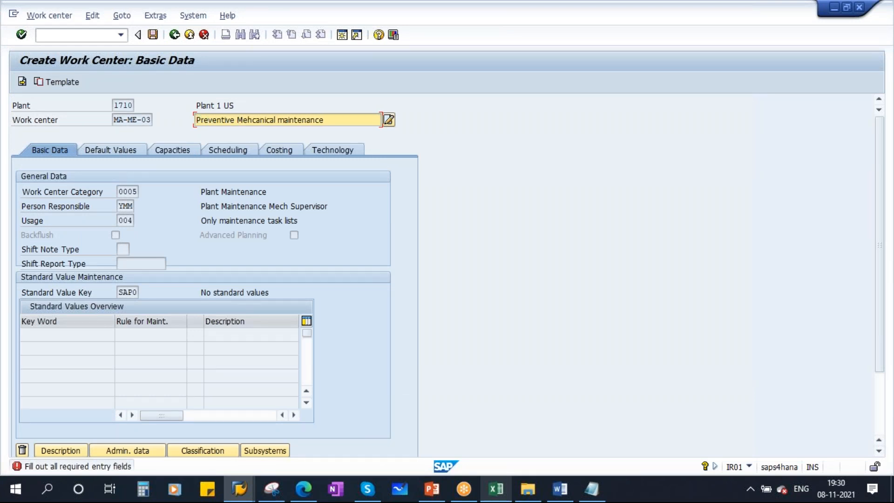
pyautogui.click(111, 147)
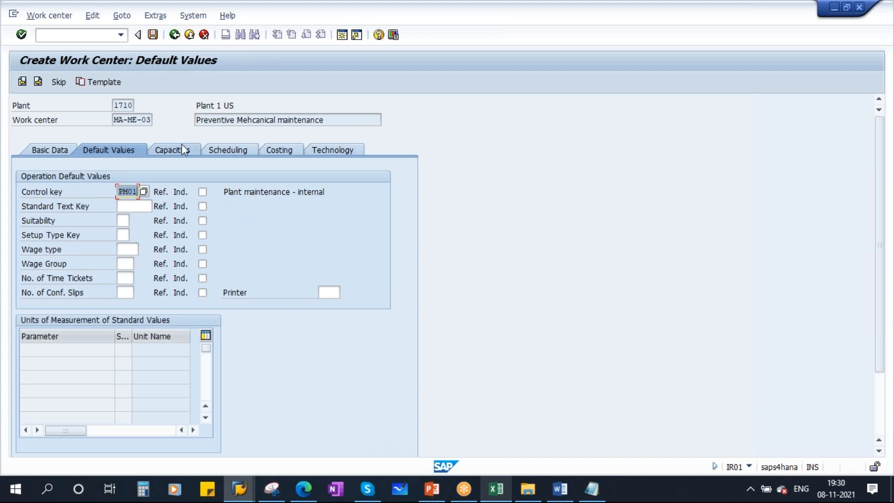
# Review the capacity, scheduling and costing data, then open capacity category 002
pyautogui.click(183, 147)
pyautogui.click(223, 151)
pyautogui.click(275, 150)
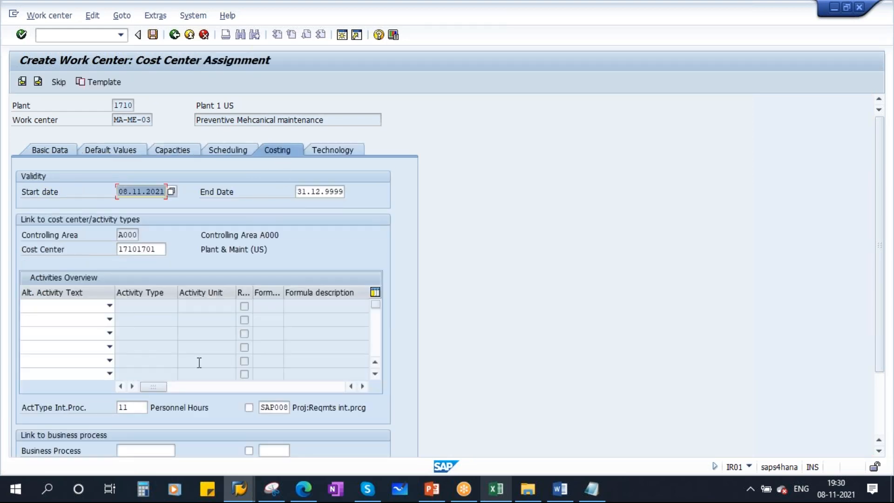
pyautogui.click(171, 149)
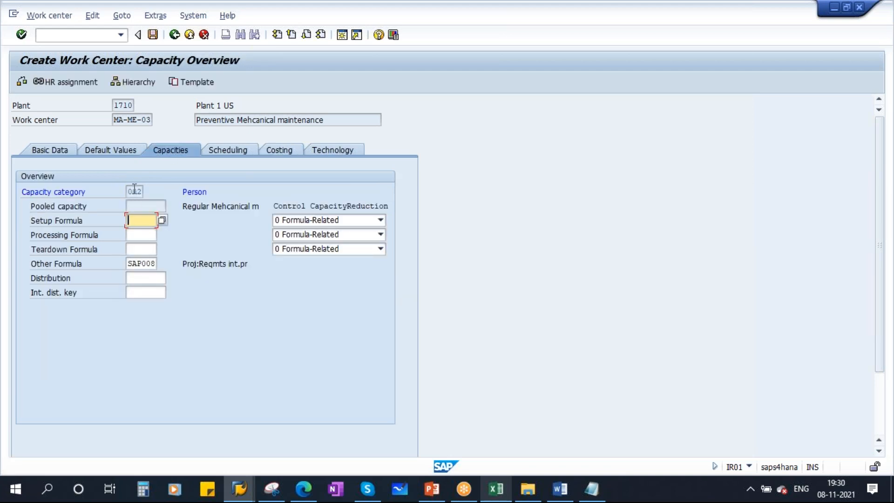
pyautogui.doubleClick(134, 191)
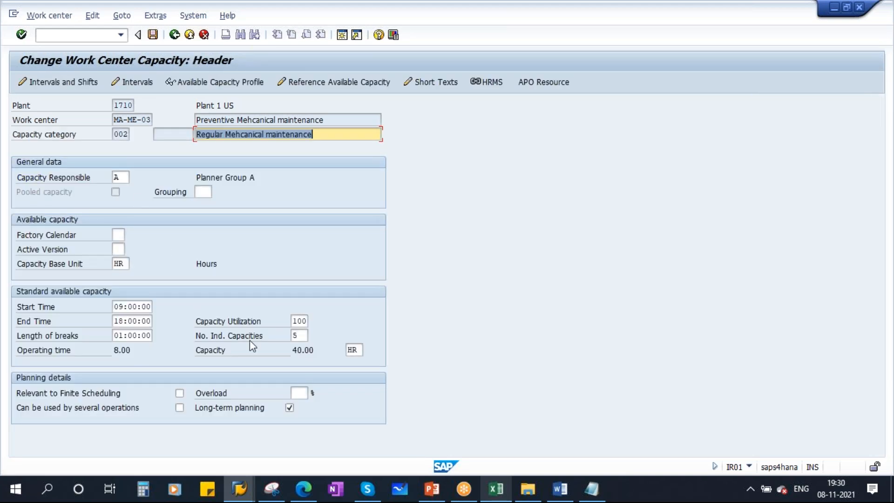
# Set the number of individual capacities to 6, giving a capacity of 48.00
pyautogui.click(496, 488)
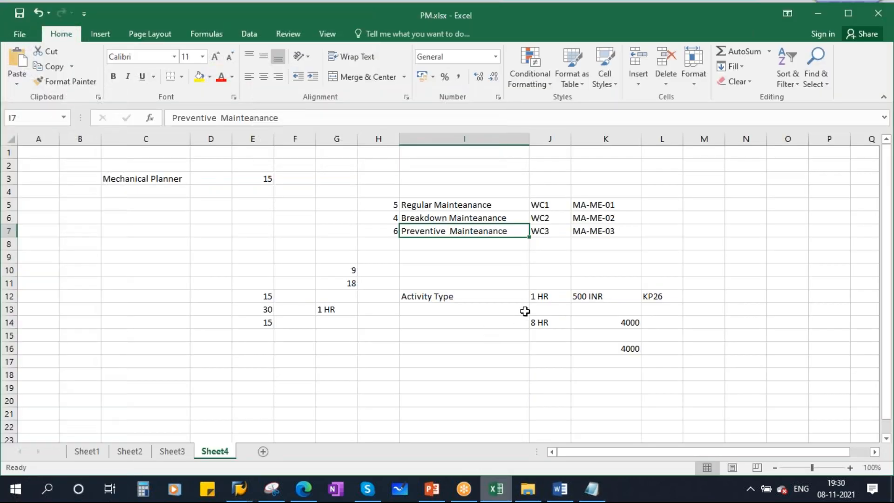
pyautogui.click(379, 232)
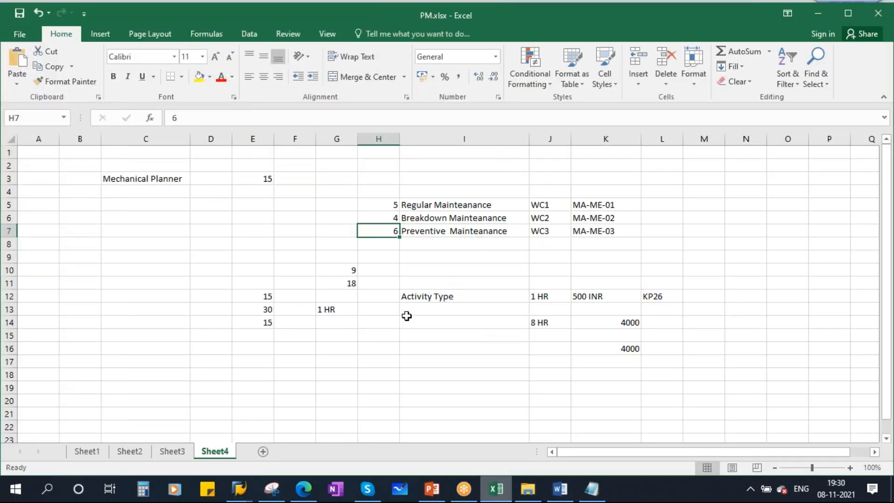
pyautogui.hotkey('alt', 'Tab')
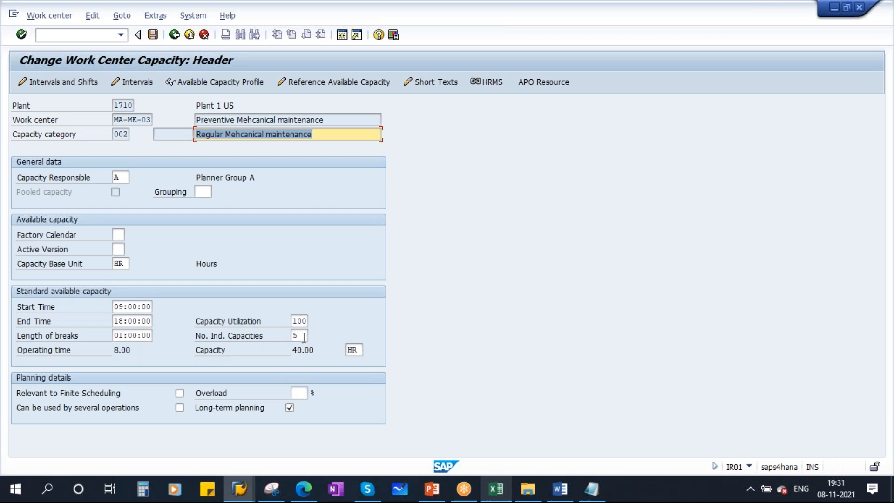
pyautogui.doubleClick(299, 335)
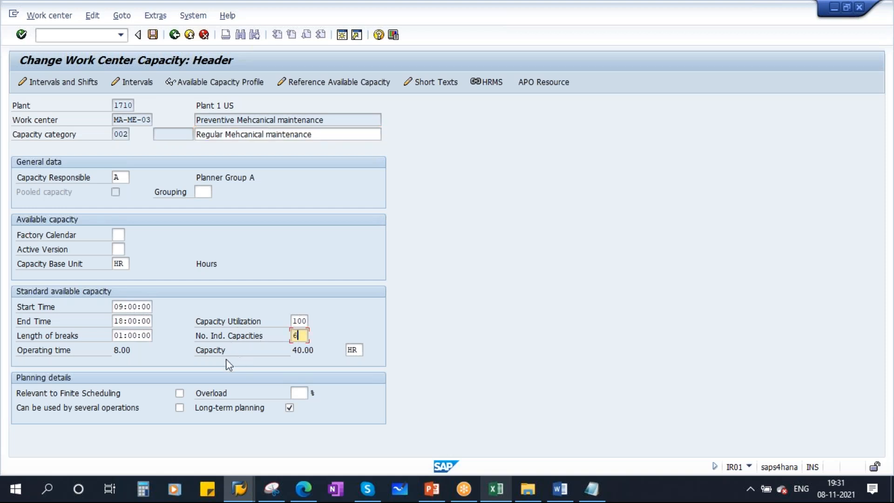
pyautogui.write('6')
pyautogui.press('Return')
pyautogui.doubleClick(302, 349)
# Rename the capacity description to 'Preventive Mehcanical maintenance'
pyautogui.moveTo(234, 120); pyautogui.dragTo(171, 122)
pyautogui.hotkey('ctrl', 'c')
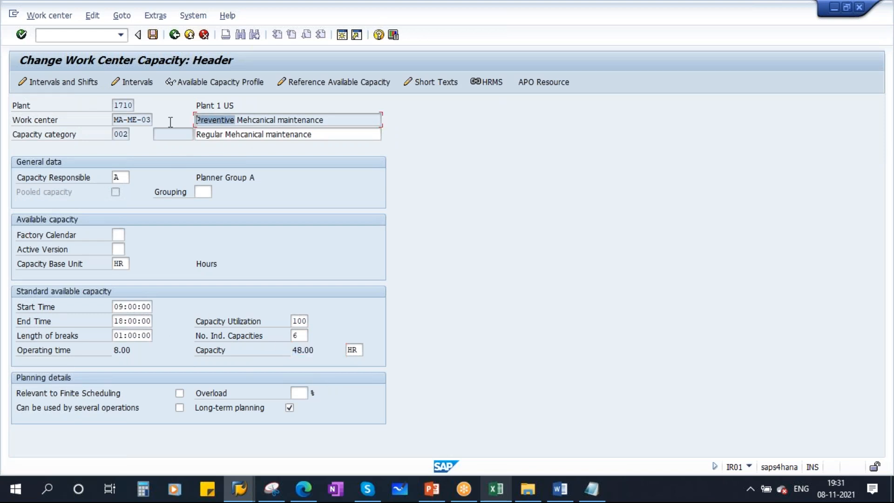
pyautogui.click(172, 121)
pyautogui.moveTo(225, 134); pyautogui.dragTo(171, 134)
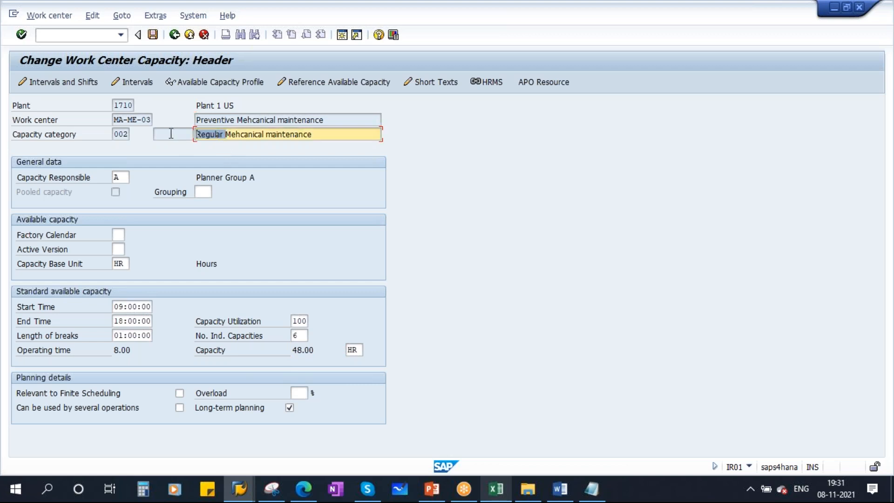
pyautogui.hotkey('ctrl', 'v')
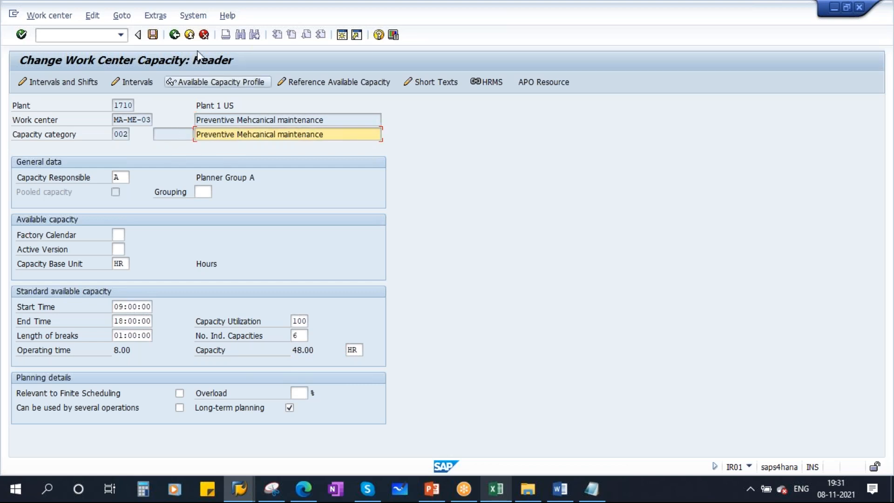
# Return to the work center, review scheduling and costing, and save MA-ME-03
pyautogui.click(175, 36)
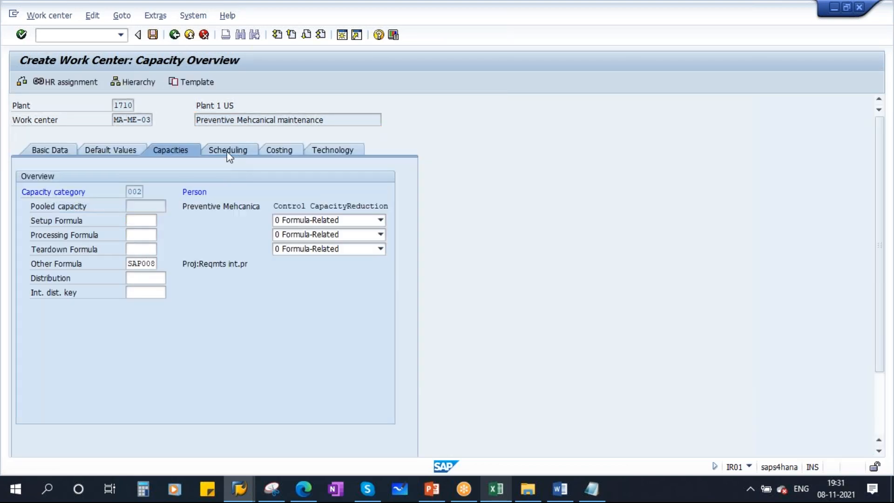
pyautogui.click(228, 151)
pyautogui.click(279, 152)
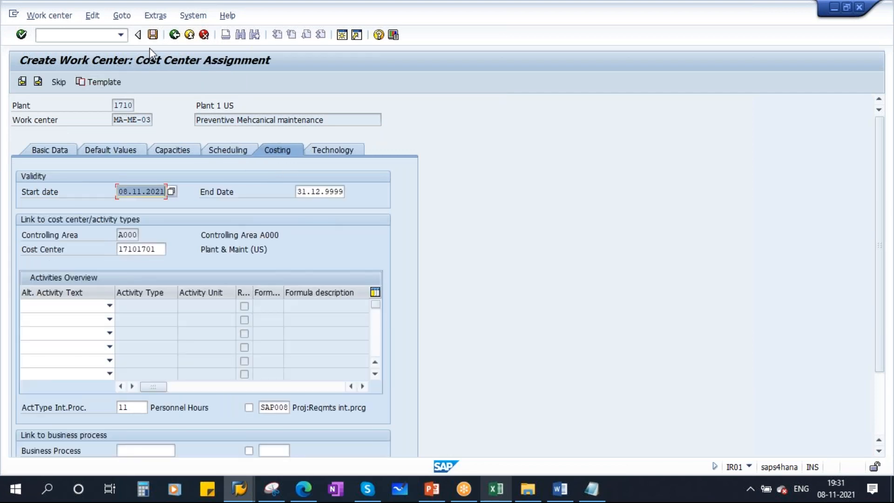
pyautogui.click(152, 35)
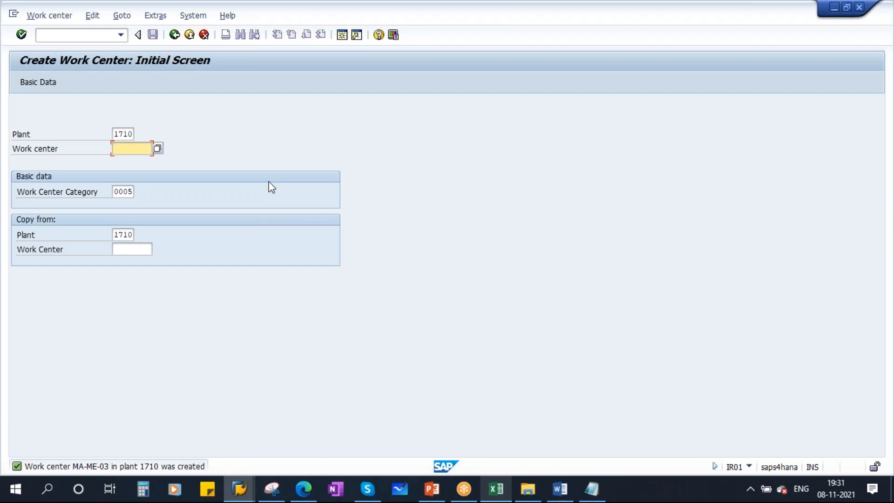
pyautogui.click(444, 493)
pyautogui.click(51, 349)
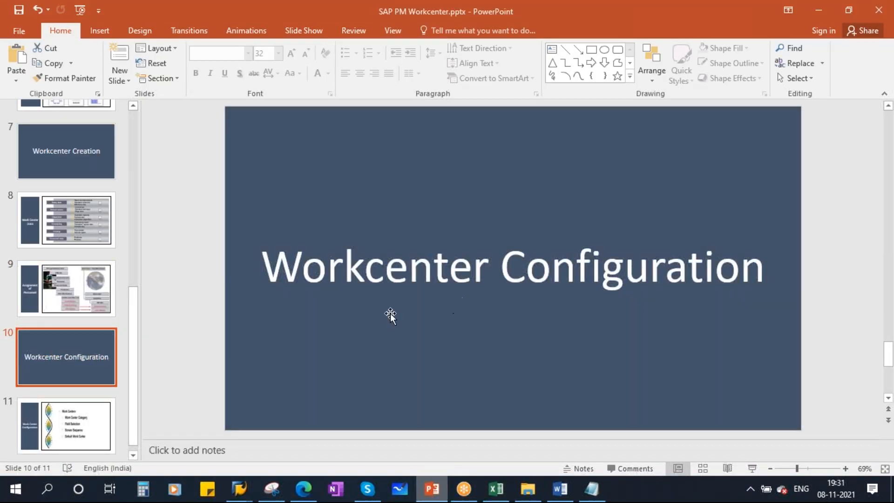
pyautogui.press('Down')
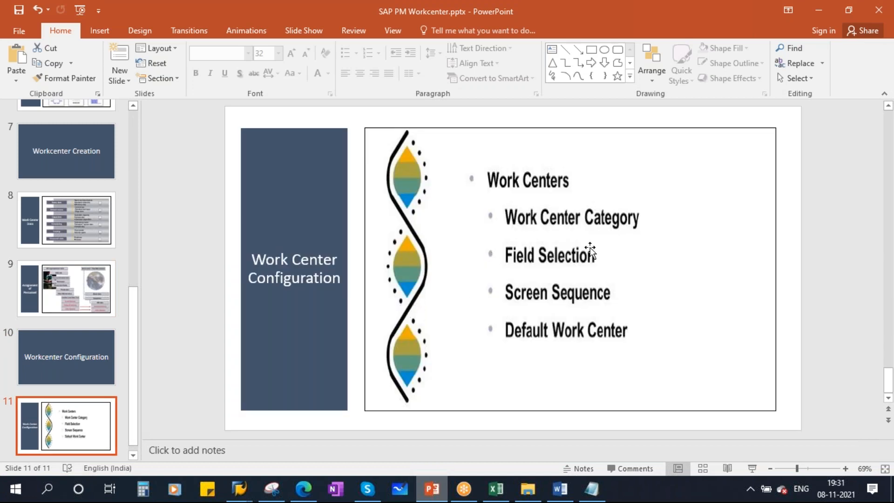
pyautogui.click(747, 461)
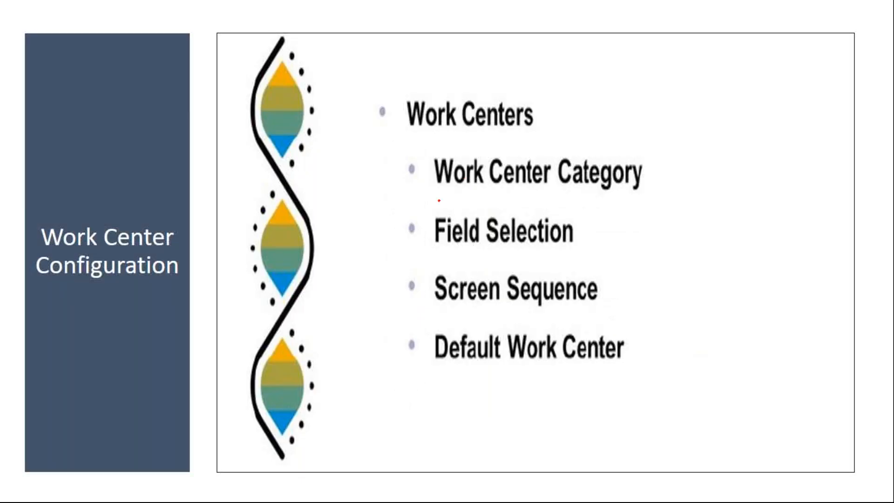
pyautogui.moveTo(415, 178); pyautogui.dragTo(544, 141)
pyautogui.moveTo(432, 234); pyautogui.dragTo(529, 214)
pyautogui.moveTo(420, 300); pyautogui.dragTo(493, 274)
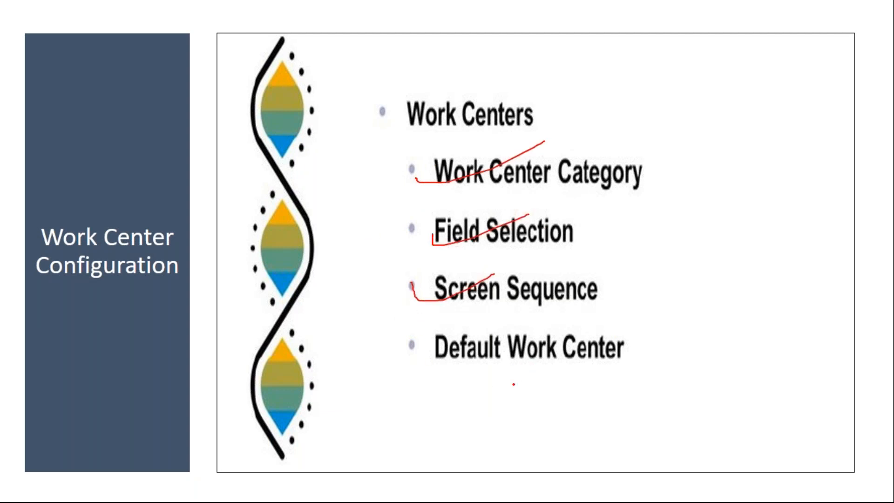
pyautogui.moveTo(405, 343); pyautogui.dragTo(470, 336)
pyautogui.press('e')
pyautogui.press('Escape')
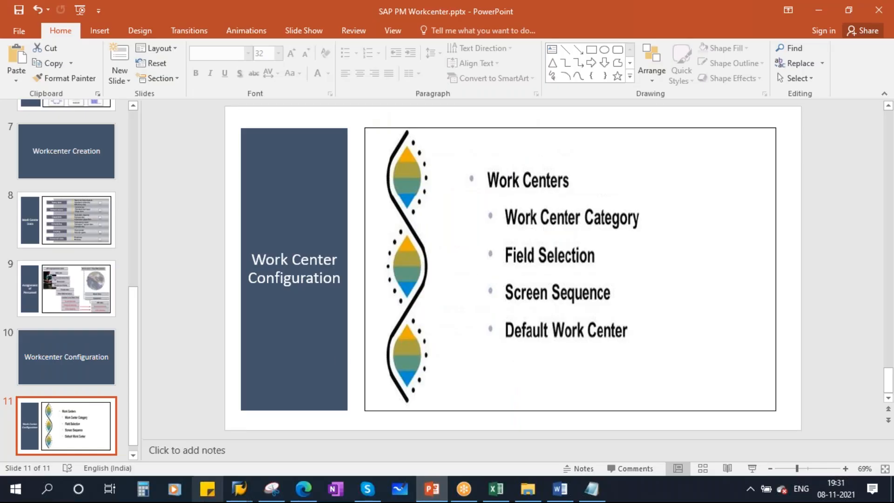
# Clear the copy-from plant and enter 'test' as the new work center id
pyautogui.moveTo(233, 495)
pyautogui.click(303, 428)
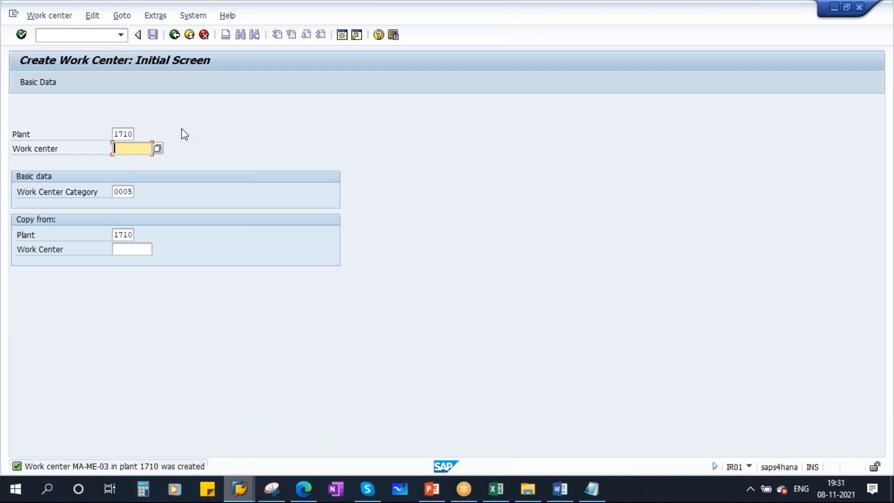
pyautogui.doubleClick(119, 234)
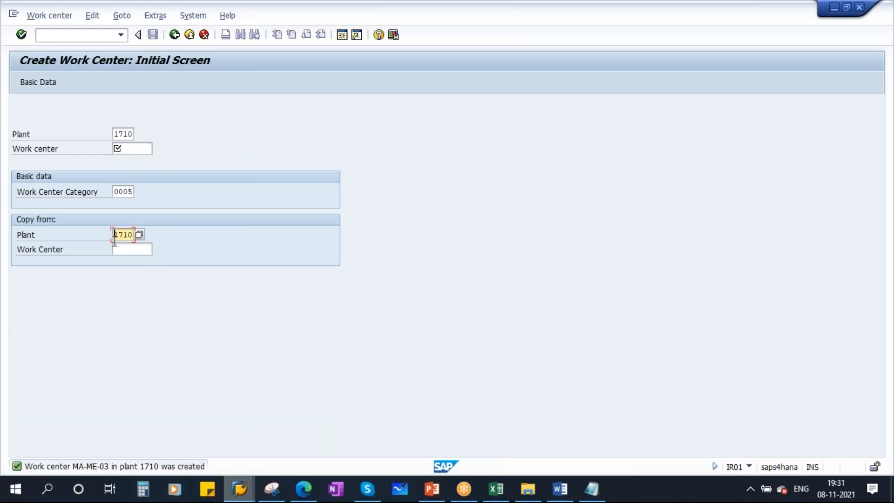
pyautogui.press('Delete')
pyautogui.click(122, 192)
pyautogui.click(131, 150)
pyautogui.write('test123')
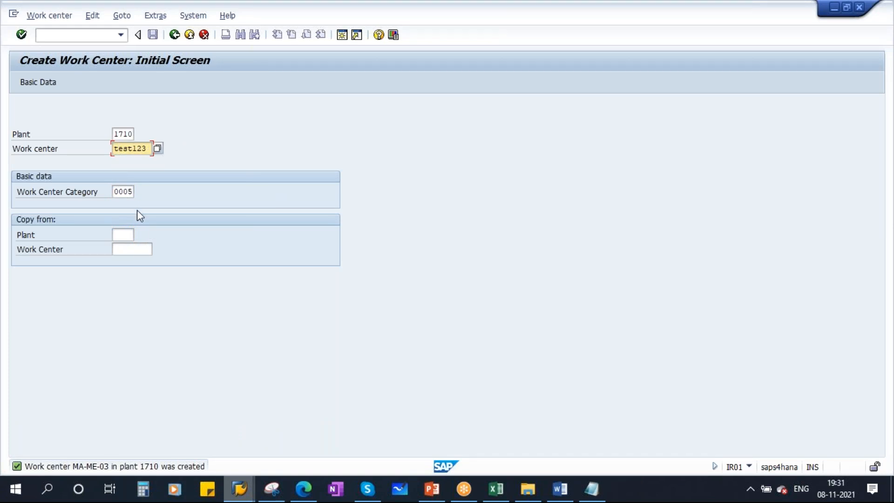
# Leave the work center screen and run IR01 in a second SAP session
pyautogui.moveTo(237, 487)
pyautogui.click(254, 446)
pyautogui.click(174, 35)
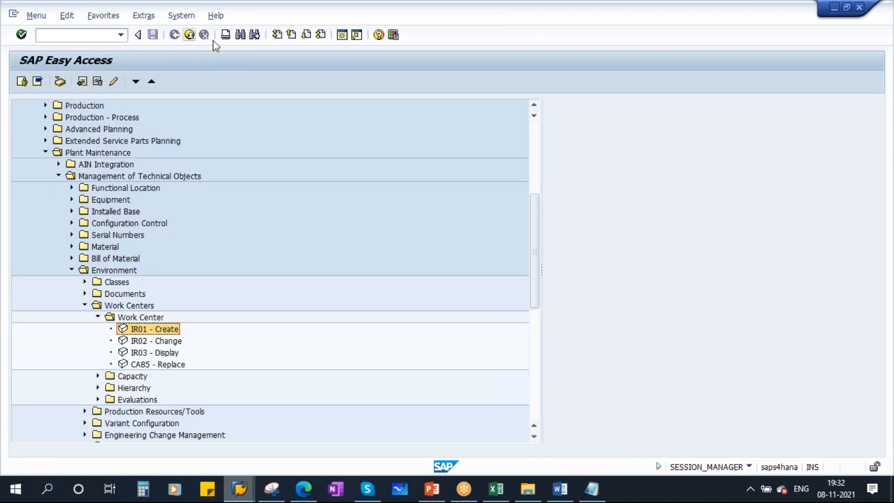
pyautogui.click(342, 35)
pyautogui.write('ir01')
pyautogui.press('Return')
# Enter work center test123 and list the available work center categories
pyautogui.write('test123')
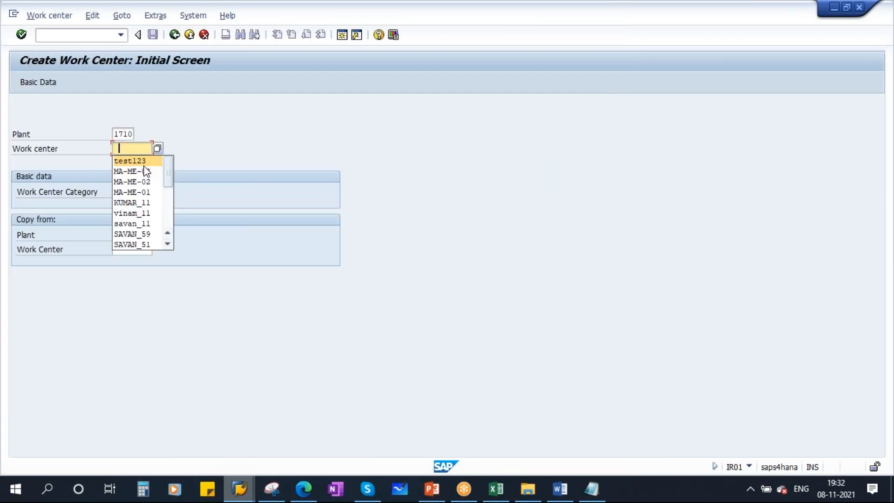
pyautogui.click(131, 191)
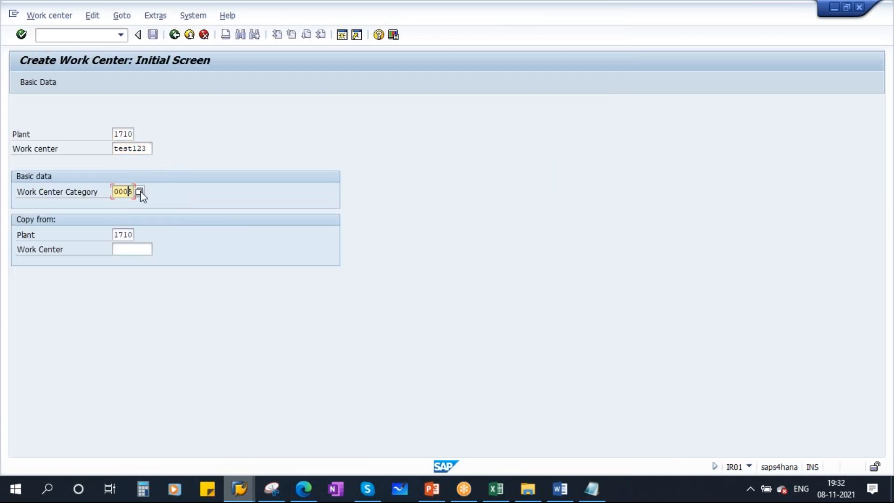
pyautogui.click(141, 191)
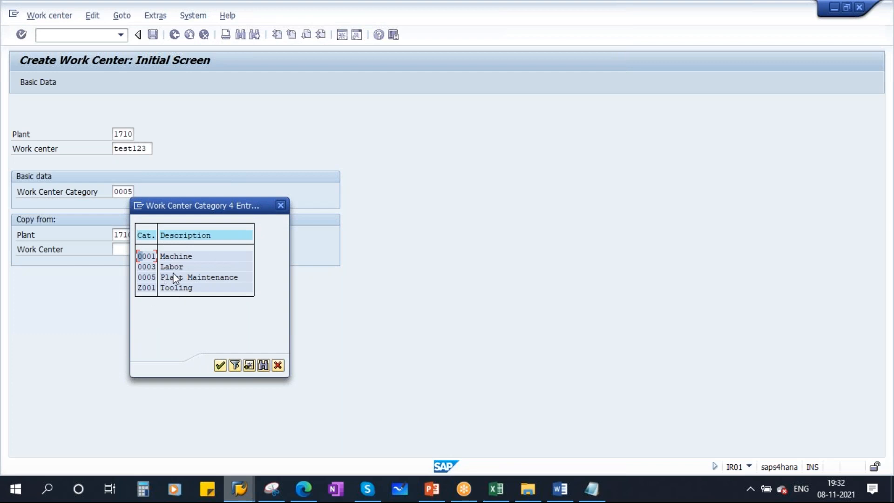
# Return to Easy Access and collapse the Plant Maintenance and Logistics menu branches
pyautogui.moveTo(239, 489)
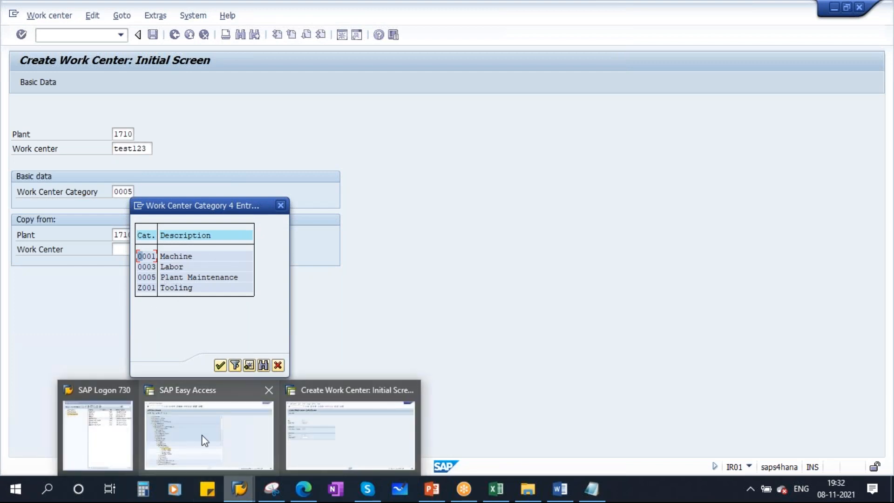
pyautogui.click(205, 423)
pyautogui.click(45, 152)
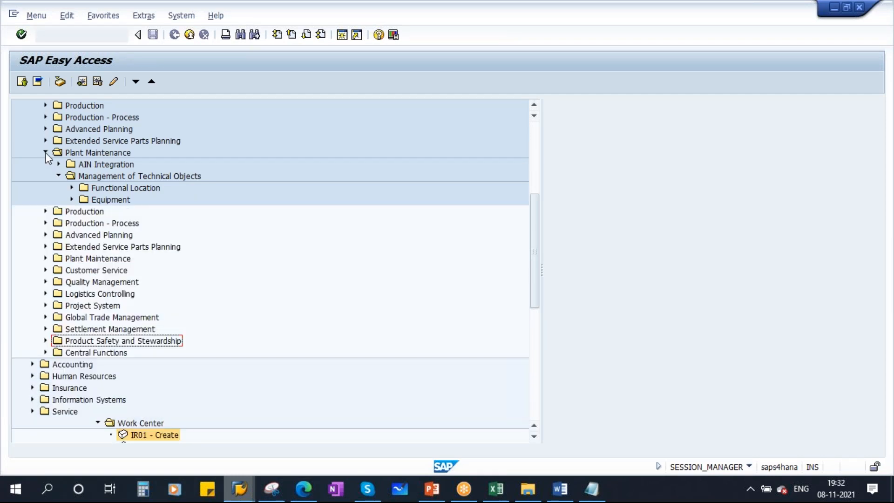
pyautogui.click(35, 119)
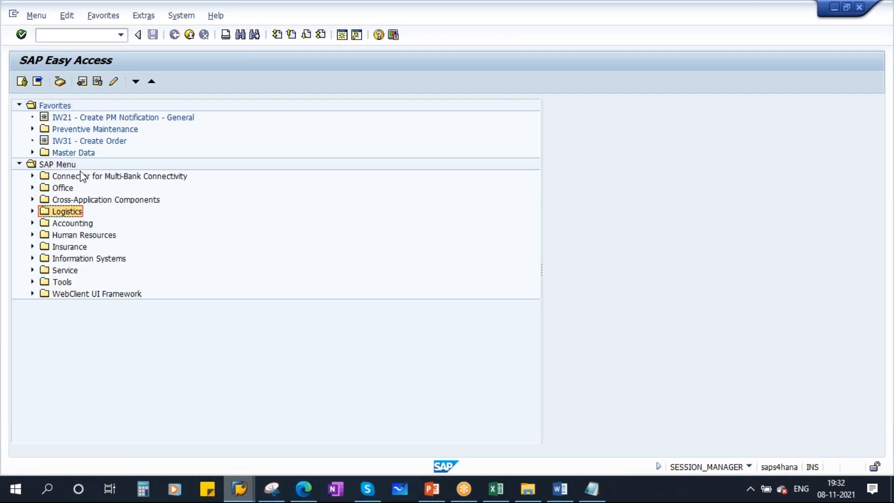
pyautogui.click(61, 37)
# Note SPRO on a new line in Notepad and run the SPRO transaction in SAP
pyautogui.click(592, 489)
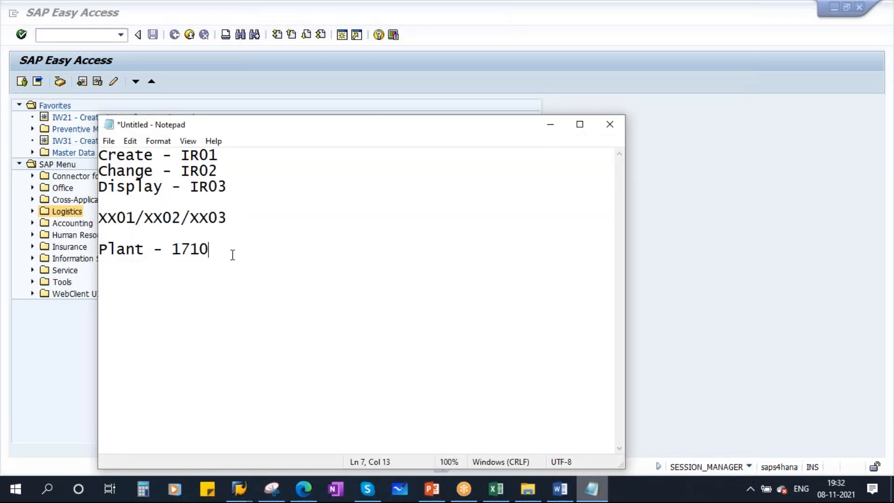
pyautogui.press('Return')
pyautogui.press('Return')
pyautogui.press('capslock')
pyautogui.write('S')
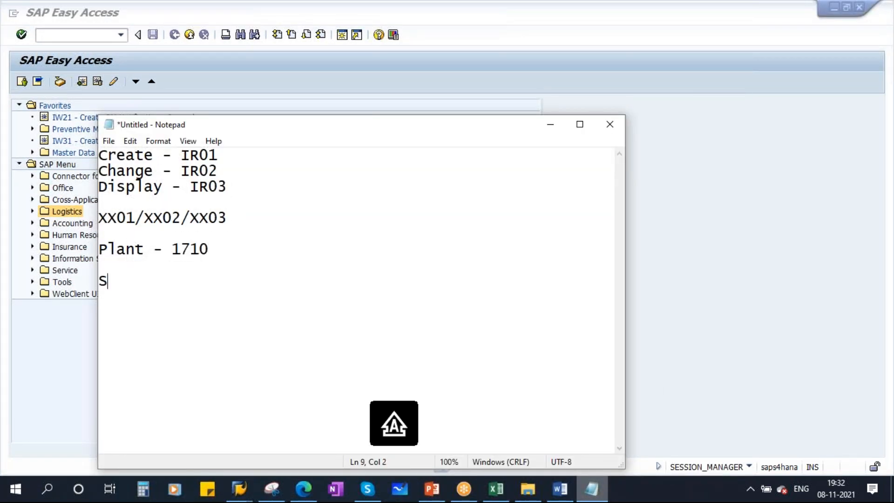
pyautogui.write('PRO')
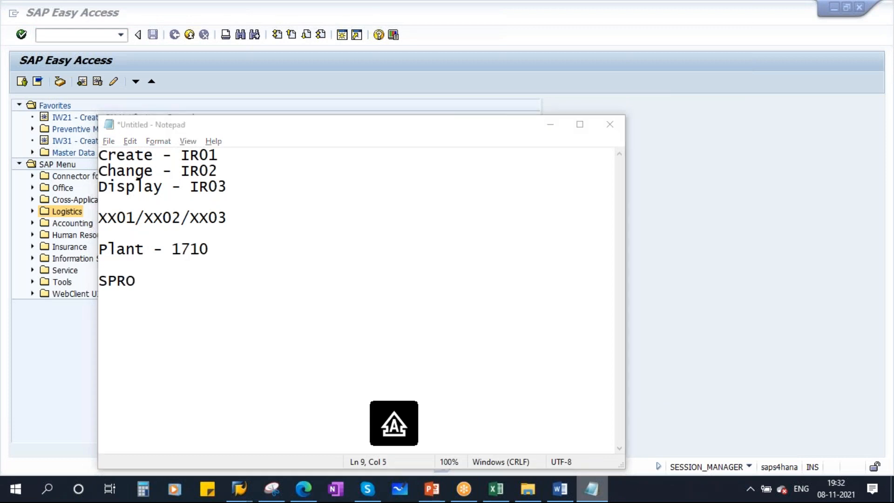
pyautogui.click(82, 44)
pyautogui.write('SPRO')
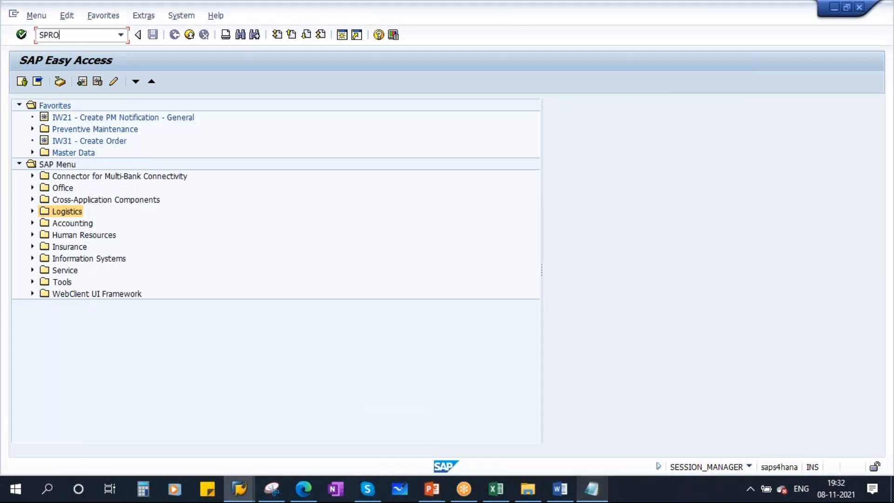
pyautogui.press('Return')
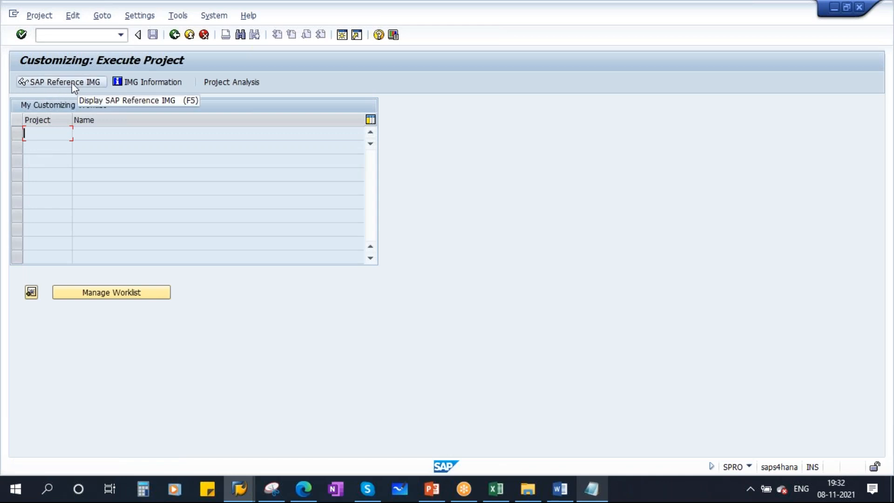
# Append '-> IMG' to the SPRO line in the Notepad notes
pyautogui.click(589, 496)
pyautogui.write('->')
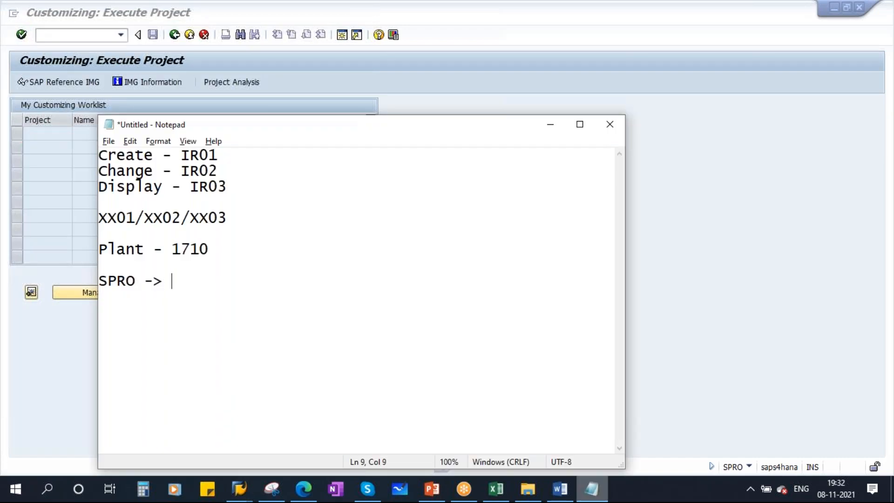
pyautogui.press('capslock')
pyautogui.write('im')
pyautogui.press('BackSpace')
pyautogui.press('BackSpace')
pyautogui.press('capslock')
pyautogui.write('IMG')
pyautogui.click(40, 95)
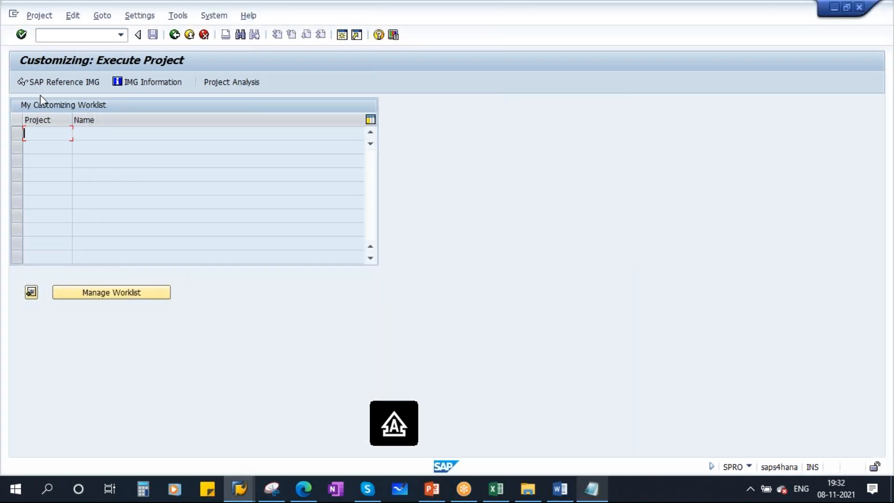
# In the SAP Reference IMG, expand Plant Maintenance > Work Centers > General Data and run Define Work Center Types
pyautogui.click(49, 82)
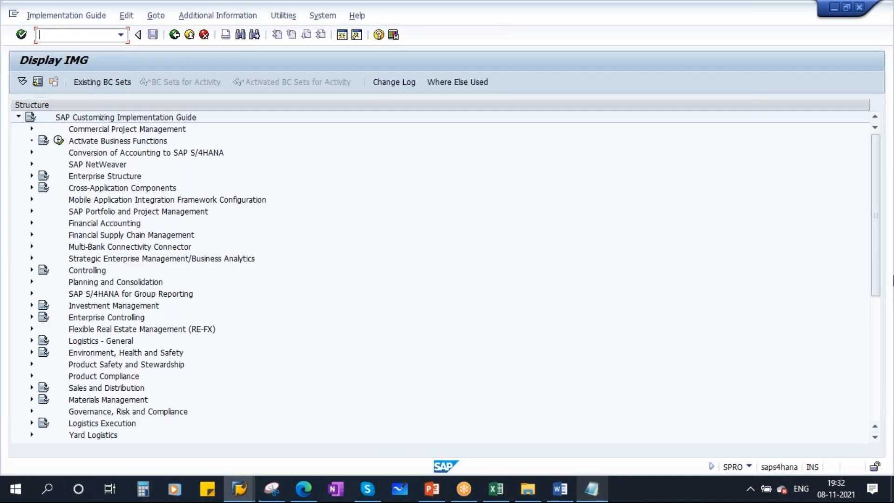
pyautogui.moveTo(879, 251); pyautogui.dragTo(882, 358)
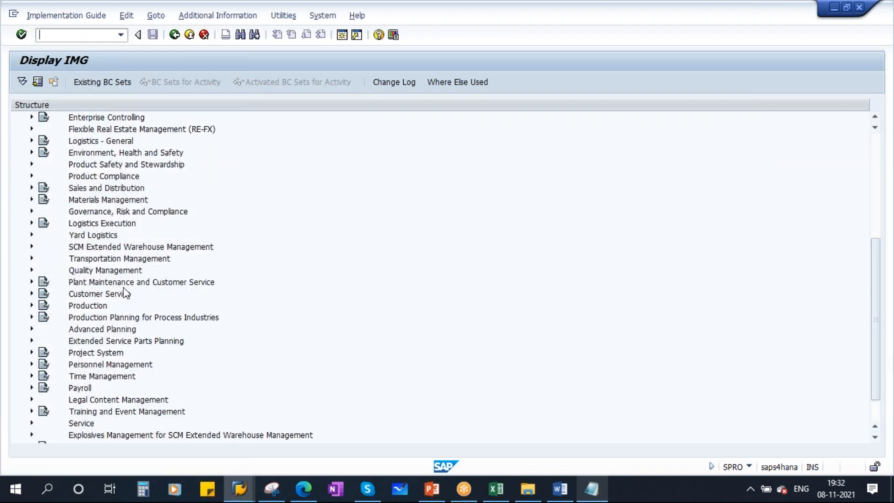
pyautogui.click(175, 282)
pyautogui.click(32, 282)
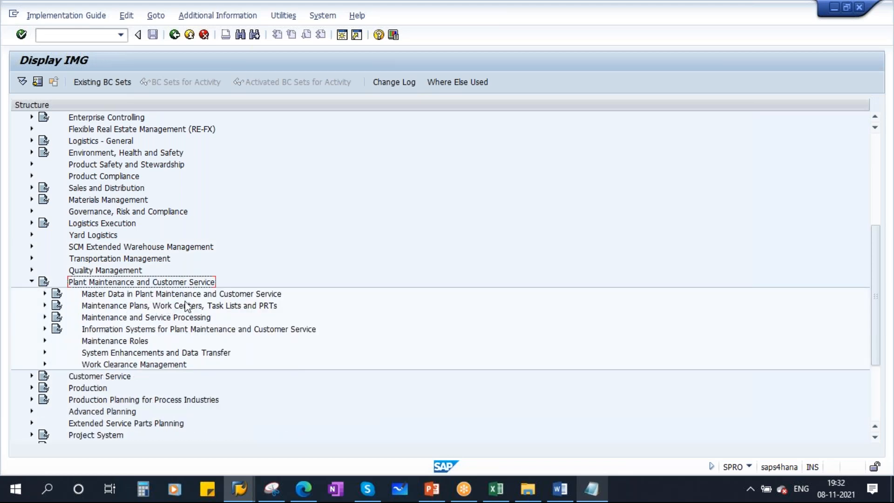
pyautogui.click(166, 306)
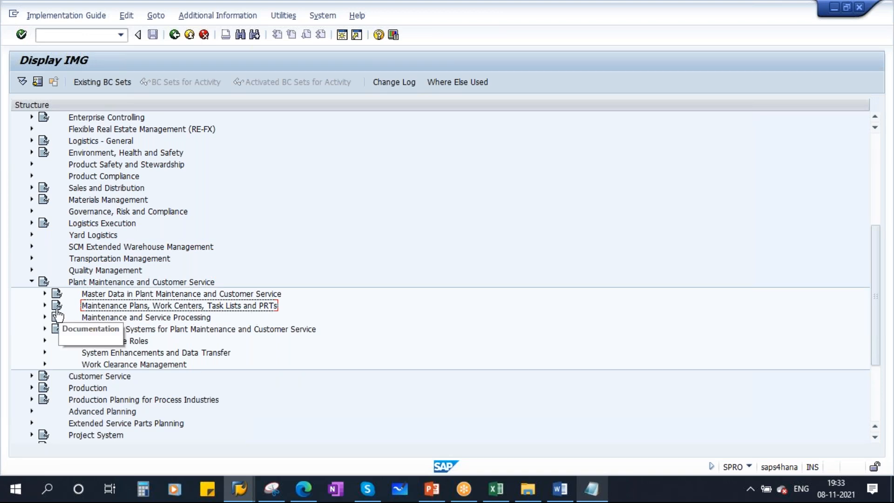
pyautogui.click(45, 305)
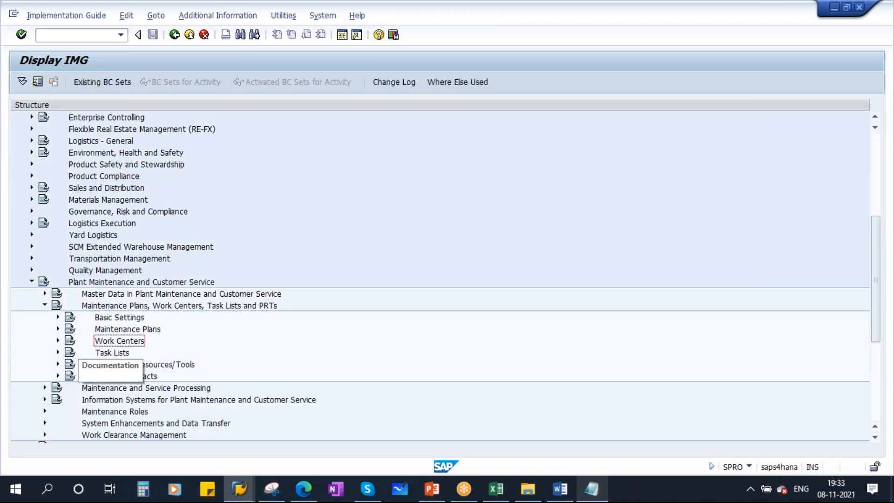
pyautogui.click(58, 341)
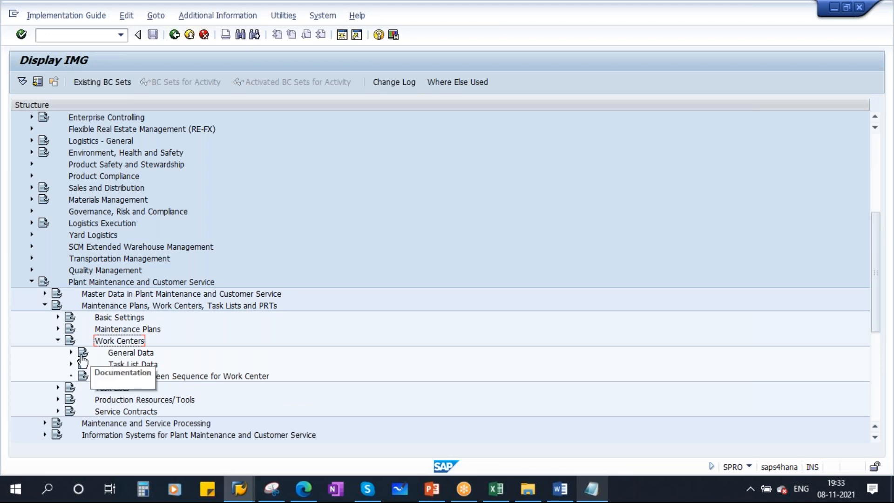
pyautogui.click(71, 352)
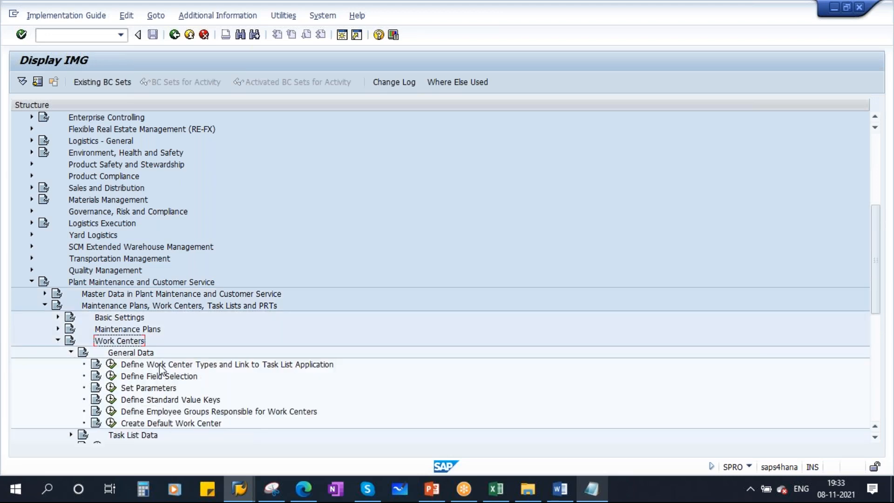
pyautogui.scroll(-1, 279, 394)
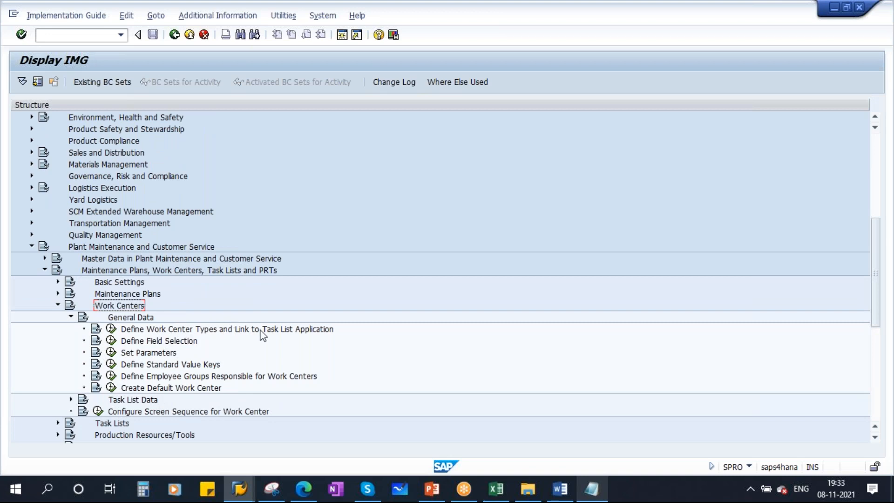
pyautogui.click(111, 328)
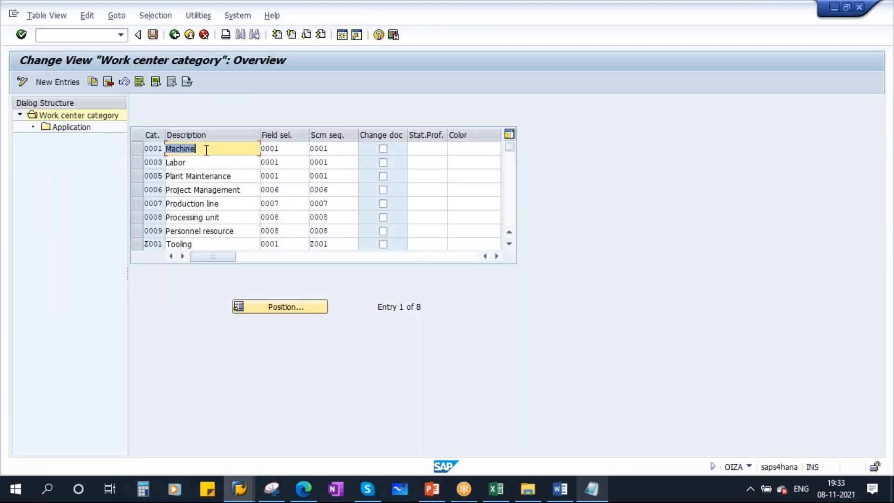
pyautogui.press('Down')
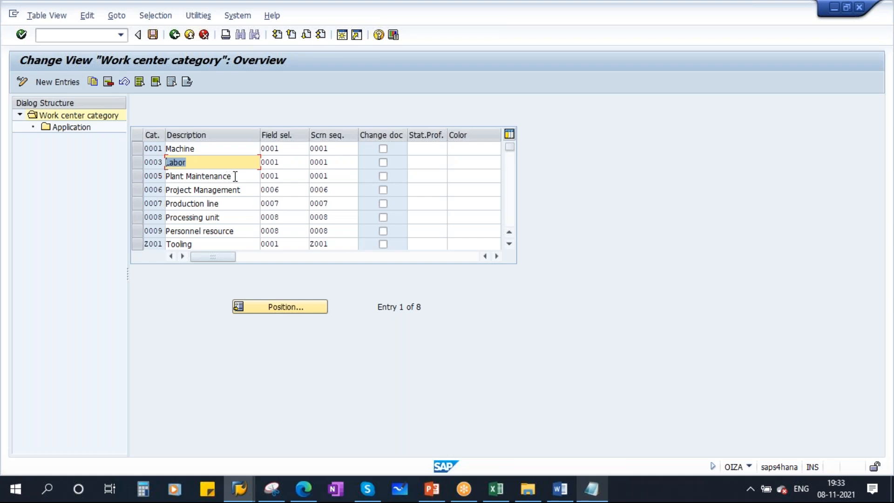
pyautogui.press('Down')
pyautogui.click(141, 178)
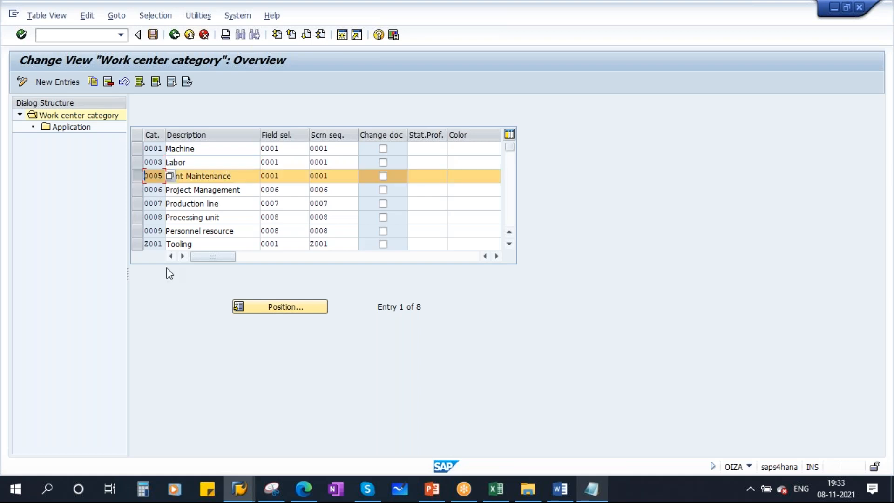
pyautogui.click(140, 172)
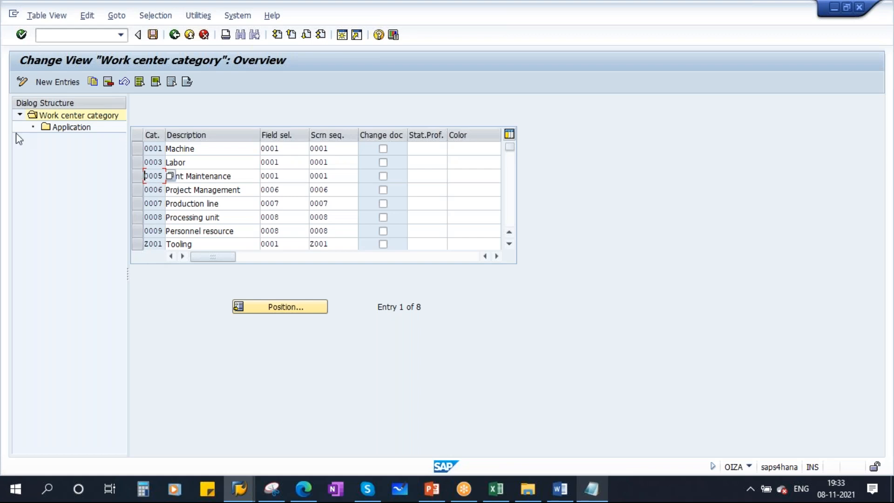
pyautogui.click(57, 81)
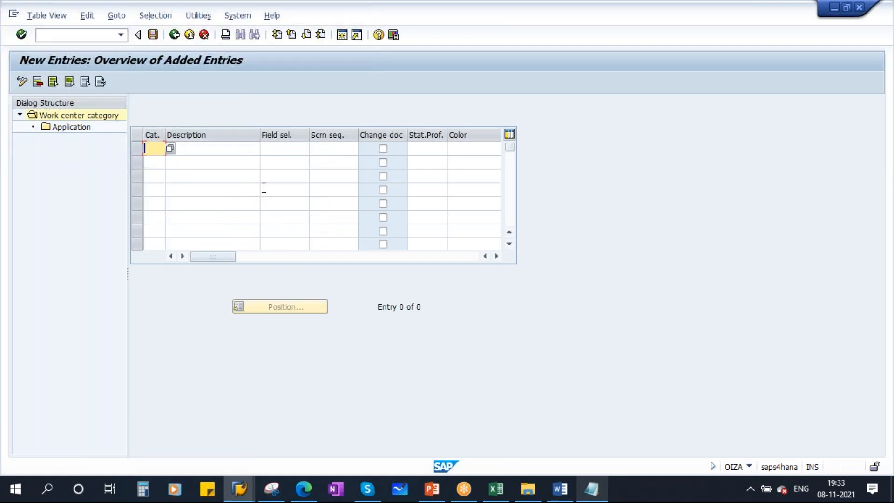
pyautogui.click(269, 149)
pyautogui.click(341, 148)
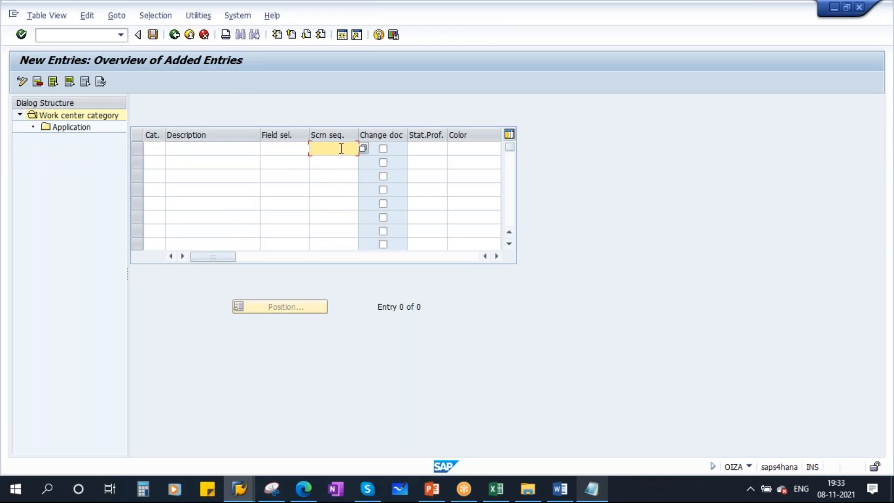
pyautogui.click(174, 35)
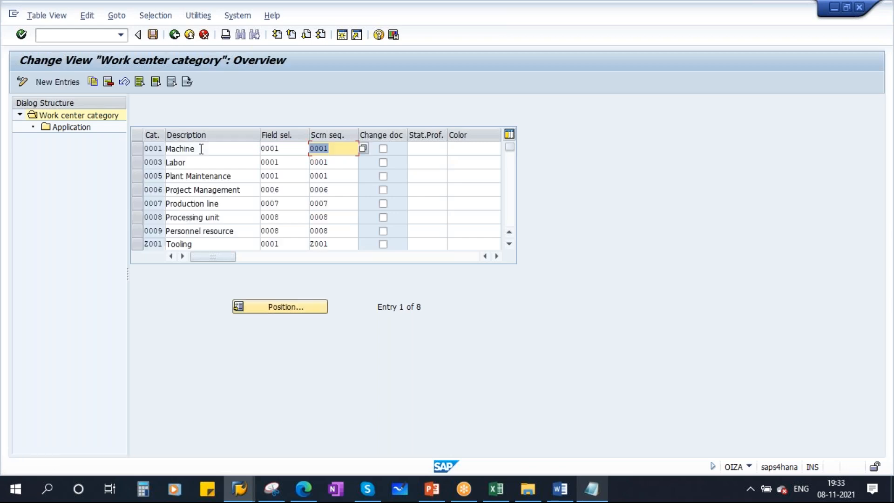
pyautogui.click(137, 175)
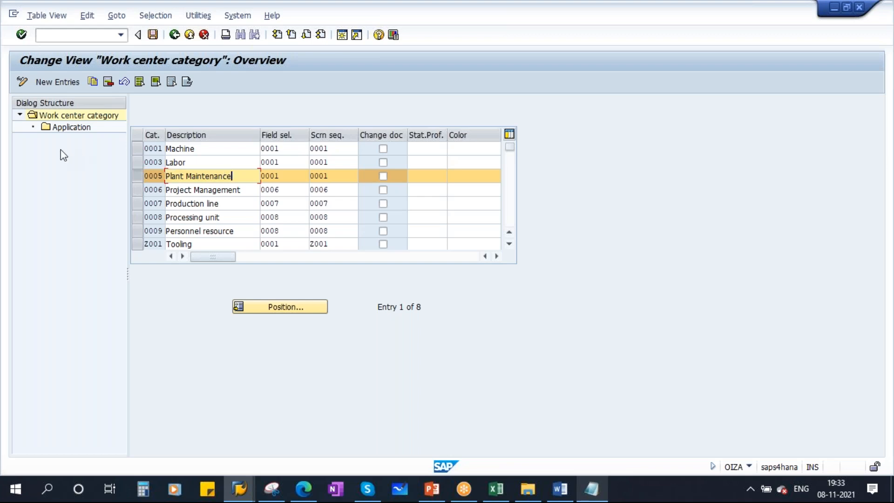
pyautogui.doubleClick(72, 128)
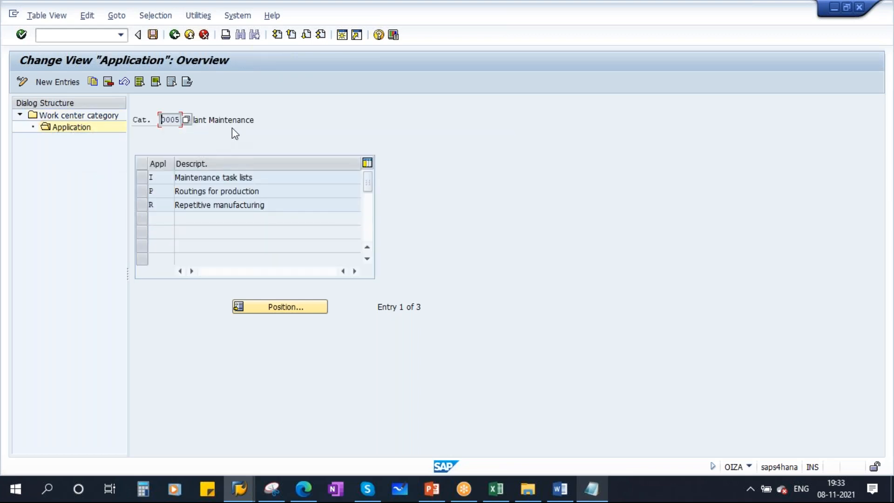
pyautogui.moveTo(254, 122); pyautogui.dragTo(182, 122)
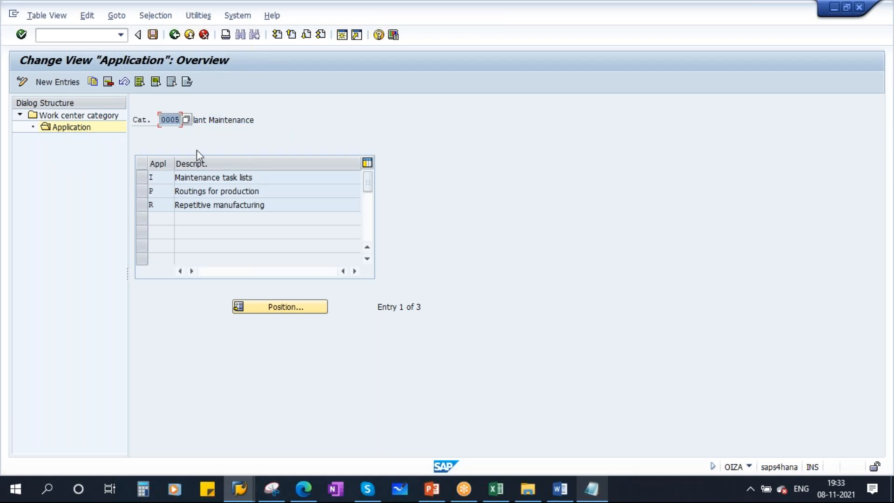
pyautogui.click(161, 177)
pyautogui.click(161, 191)
pyautogui.click(162, 206)
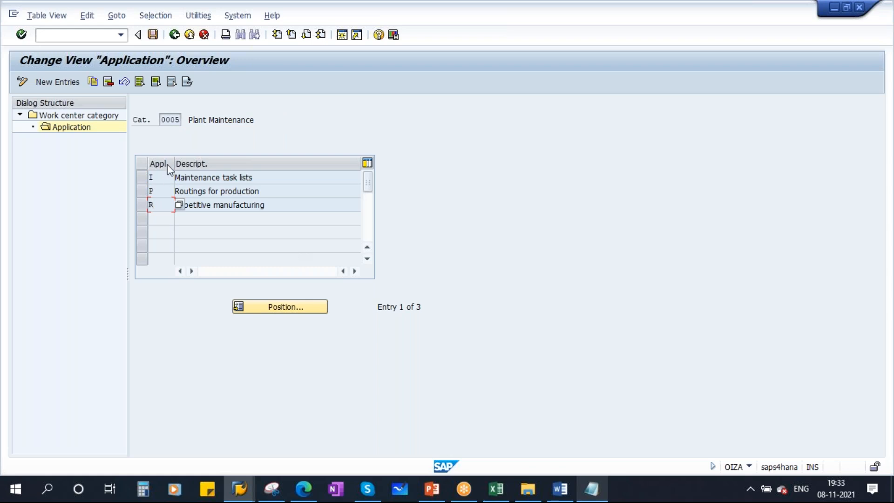
pyautogui.moveTo(268, 178); pyautogui.dragTo(163, 178)
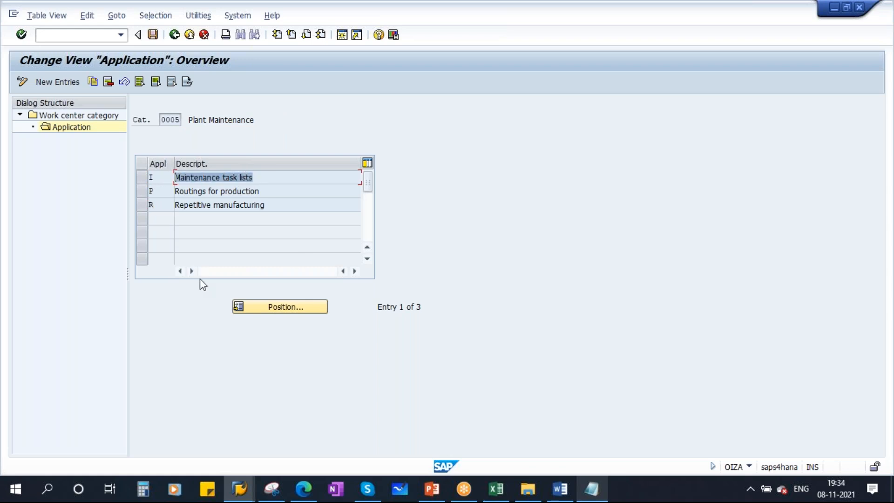
pyautogui.click(173, 35)
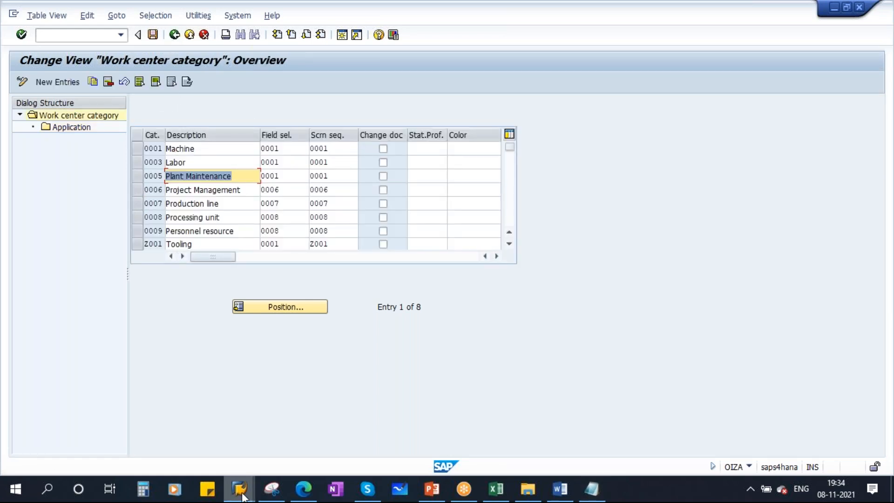
# Check the 0005 Plant Maintenance row in the work center category table against the presentation
pyautogui.moveTo(242, 495)
pyautogui.click(351, 433)
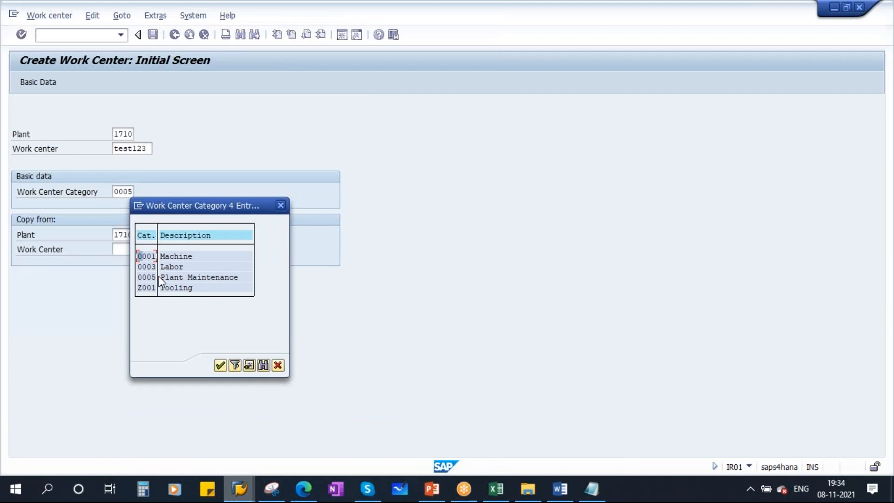
pyautogui.hotkey('alt', 'Tab')
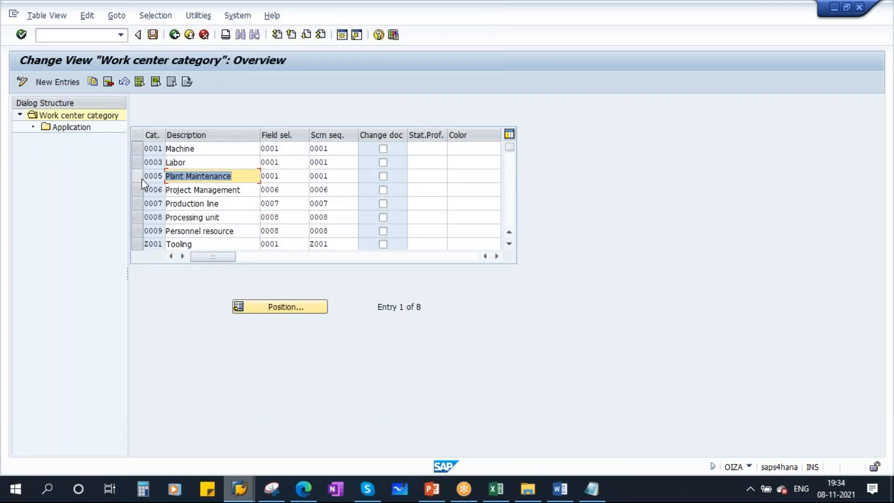
pyautogui.click(136, 175)
pyautogui.click(136, 175)
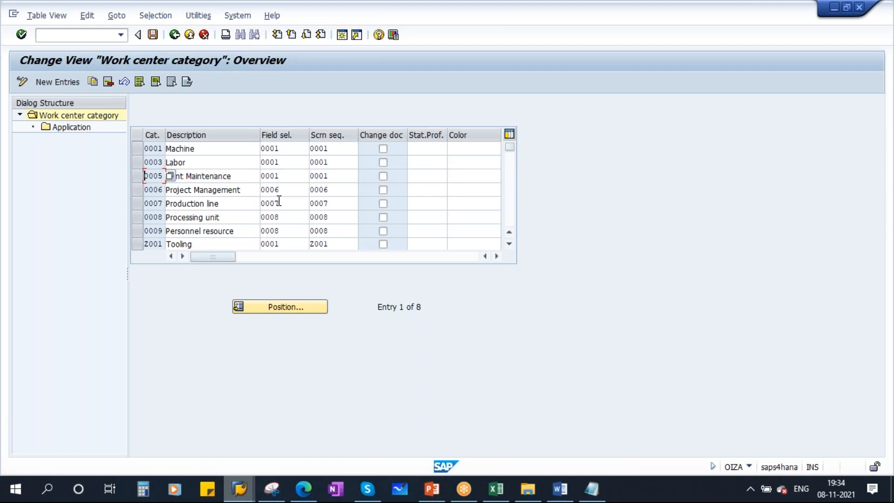
pyautogui.click(432, 488)
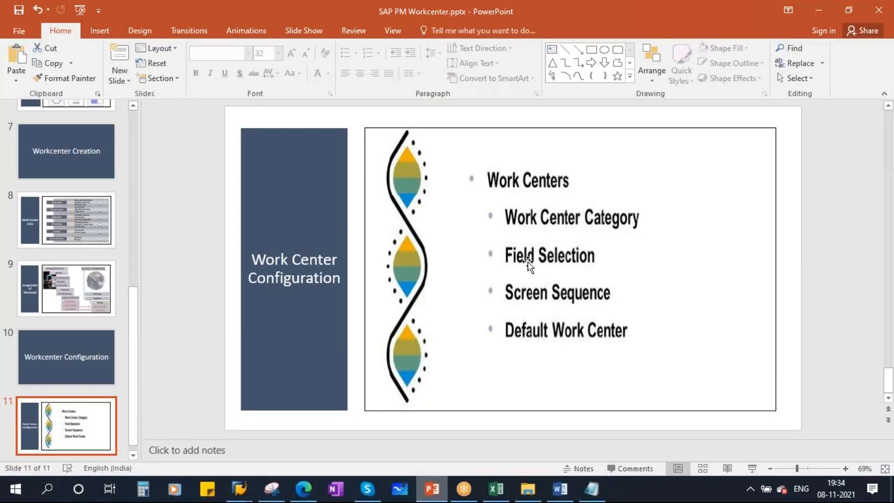
pyautogui.hotkey('alt', 'Tab')
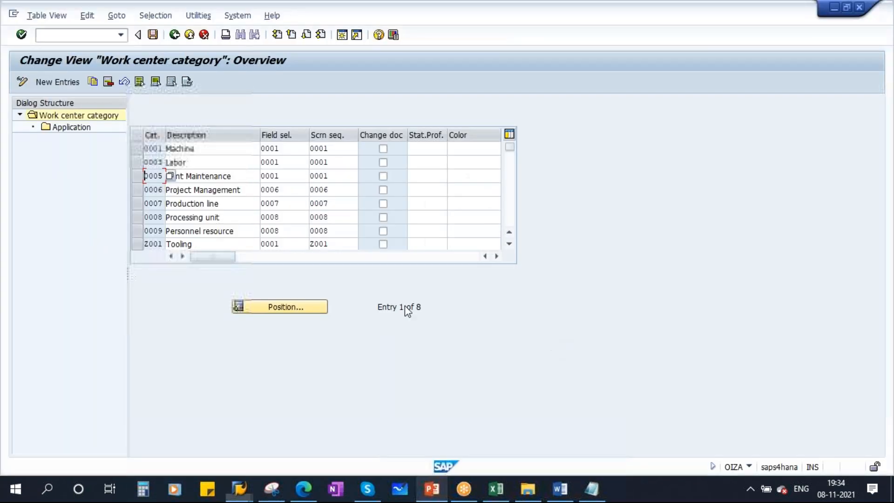
# Go back to the IMG, run Define Field Selection, and return to the Create Work Center window
pyautogui.click(174, 34)
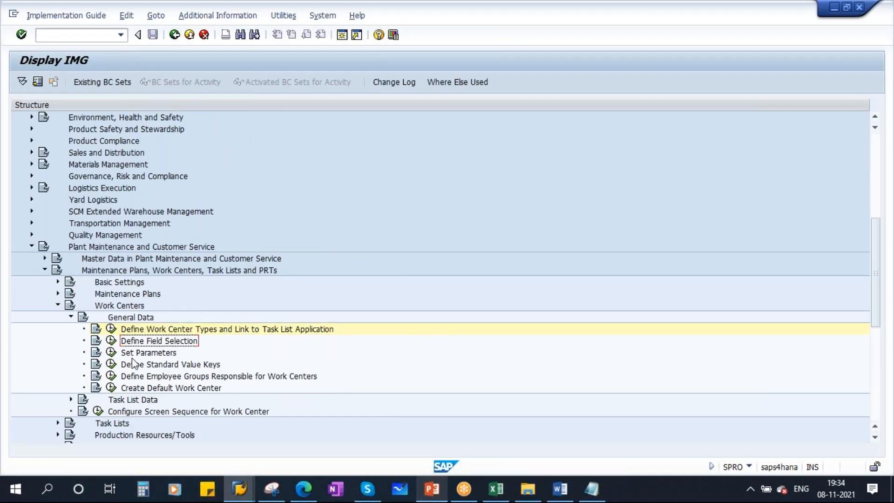
pyautogui.click(113, 341)
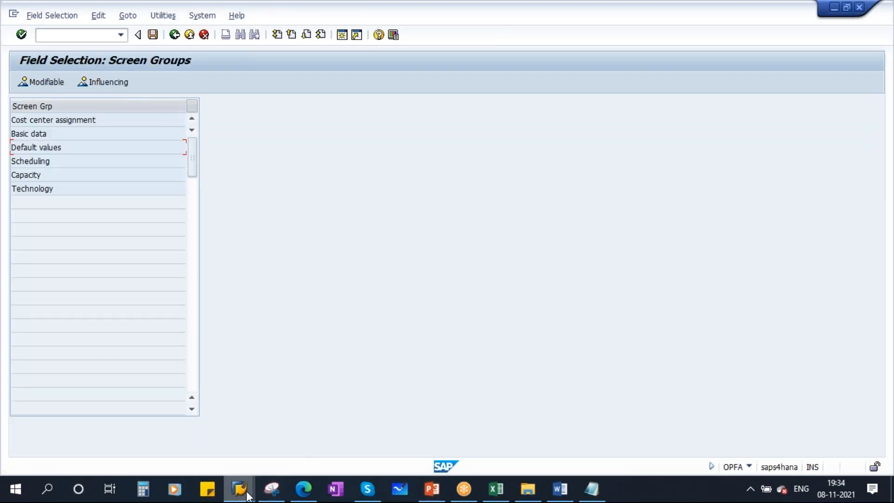
pyautogui.moveTo(239, 488)
pyautogui.click(336, 425)
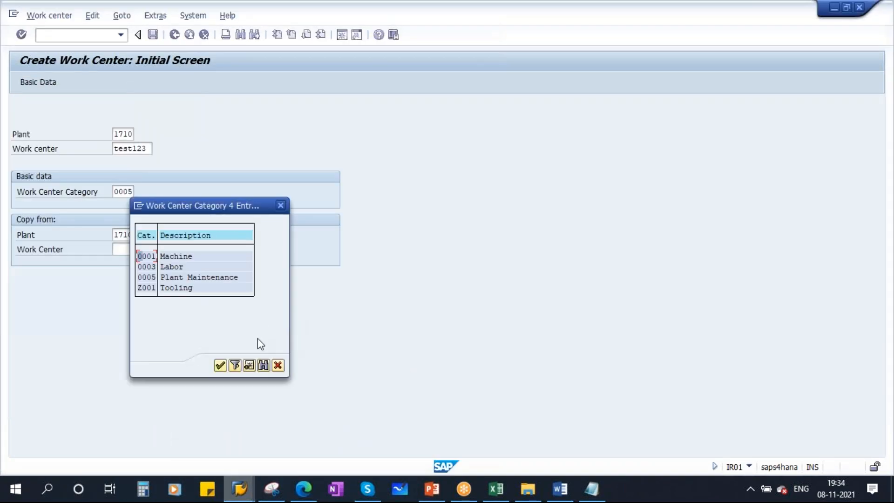
# Go to the basic data of new work center TEST123 and enter the description TEST
pyautogui.click(278, 365)
pyautogui.press('Return')
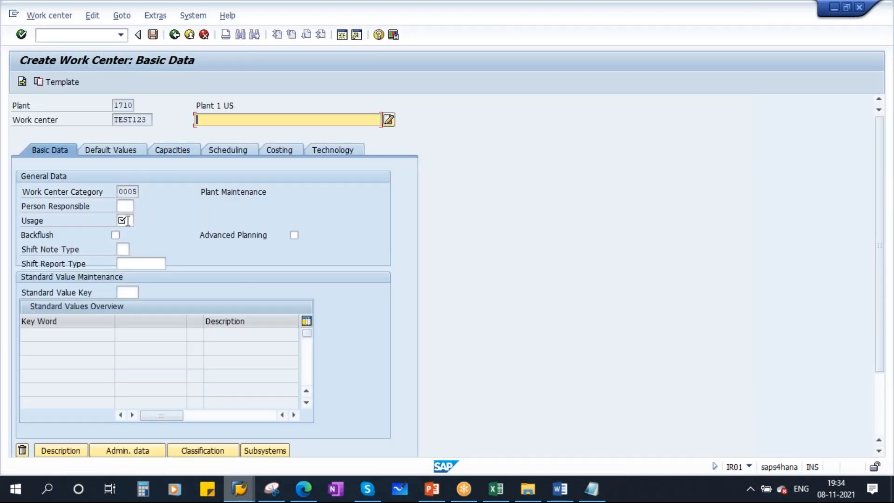
pyautogui.click(127, 220)
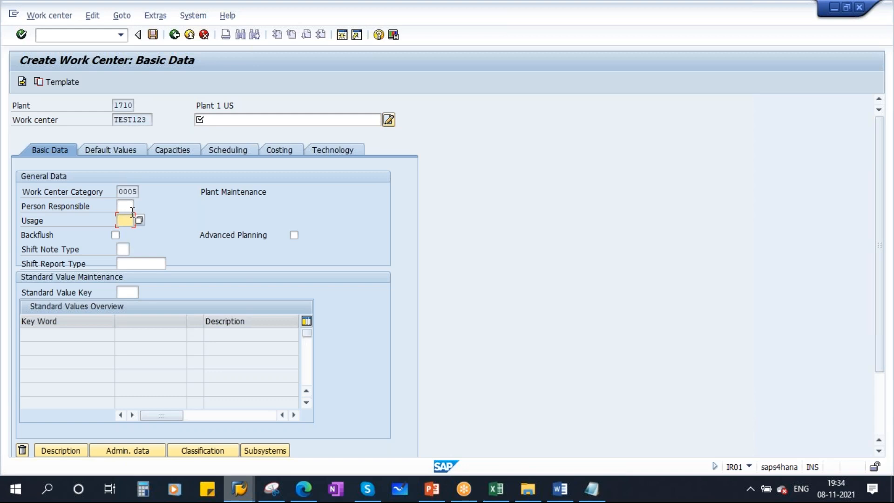
pyautogui.click(128, 205)
pyautogui.click(208, 116)
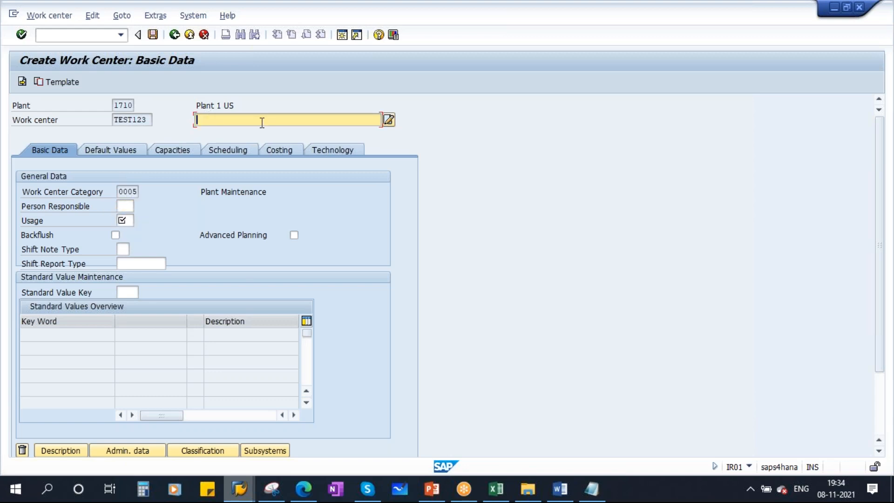
pyautogui.write('TEST')
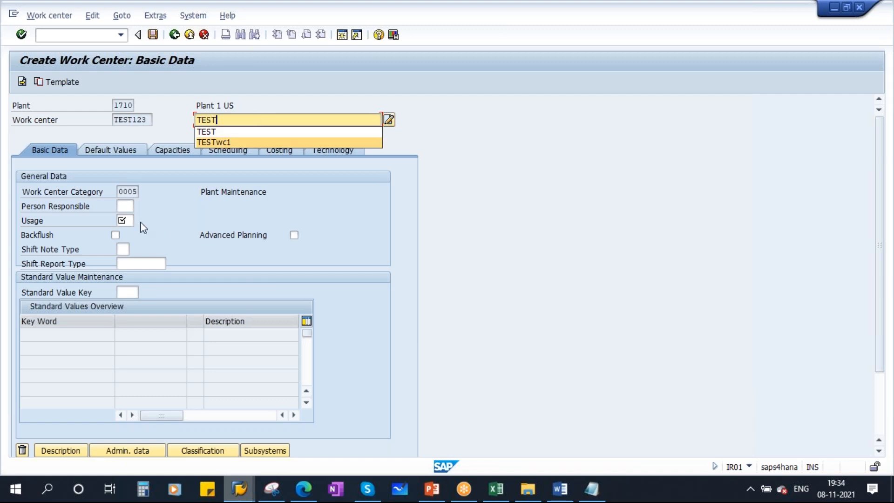
# Try filling Usage with 004 from history, check Default Values, then clear Usage again
pyautogui.click(126, 221)
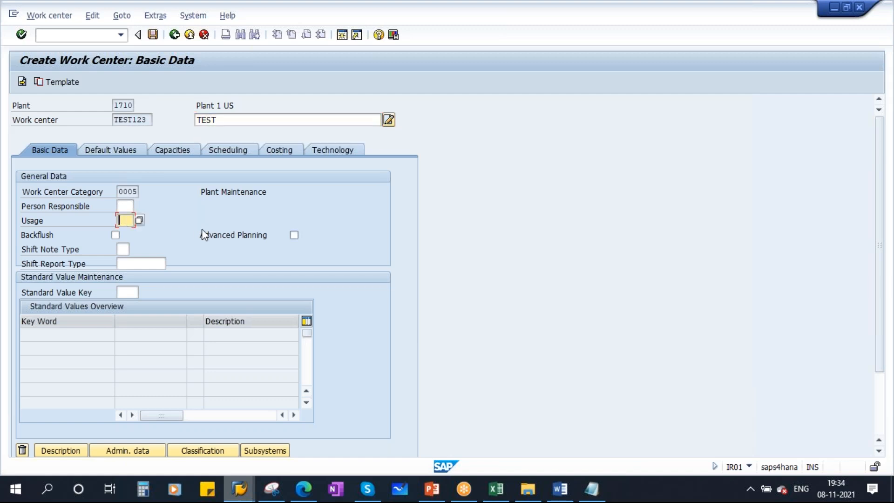
pyautogui.click(127, 206)
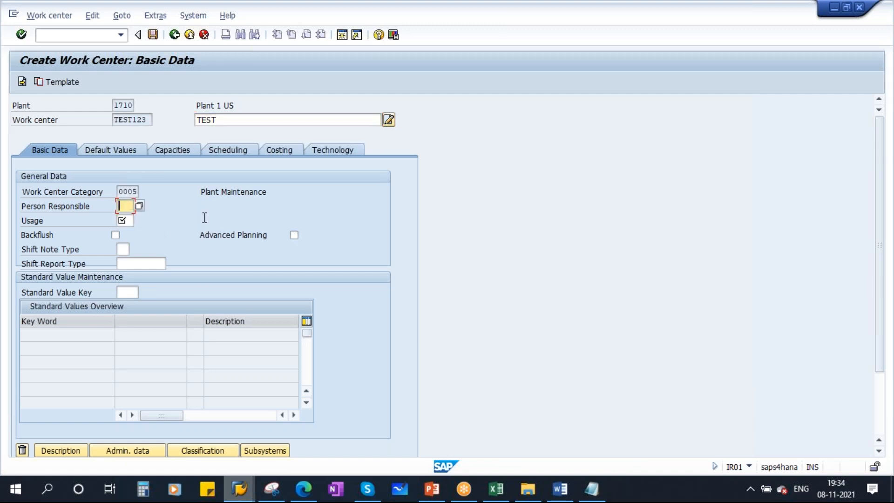
pyautogui.click(128, 221)
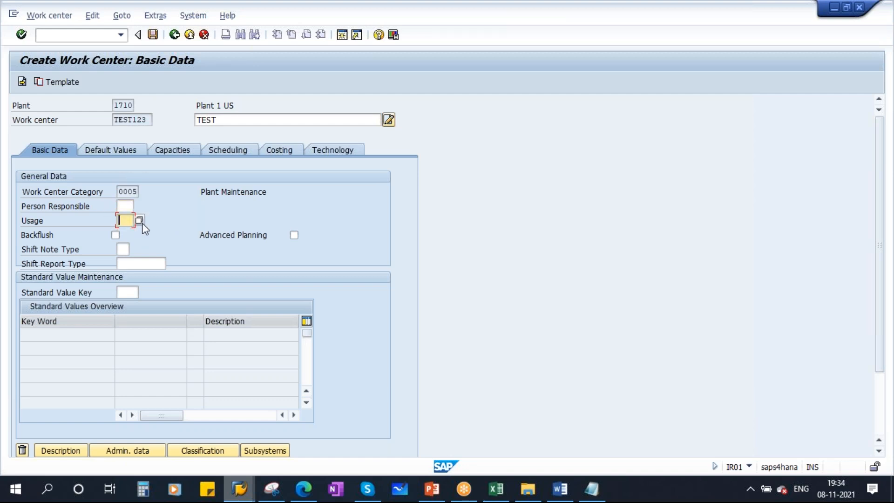
pyautogui.press('space')
pyautogui.click(131, 233)
pyautogui.click(129, 206)
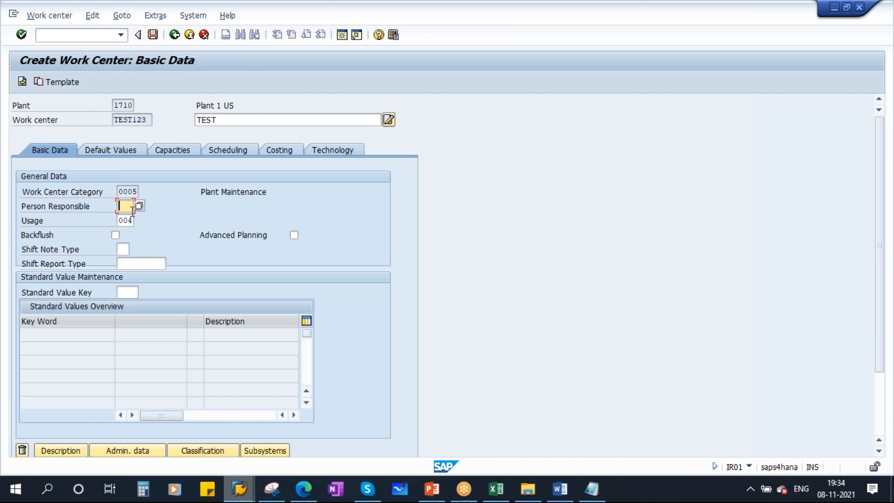
pyautogui.click(124, 149)
pyautogui.click(55, 152)
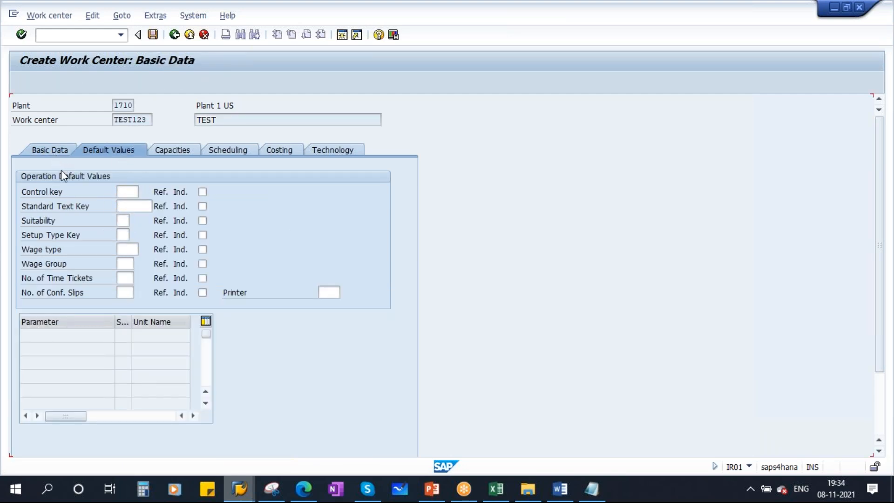
pyautogui.moveTo(119, 220); pyautogui.dragTo(184, 218)
pyautogui.press('BackSpace')
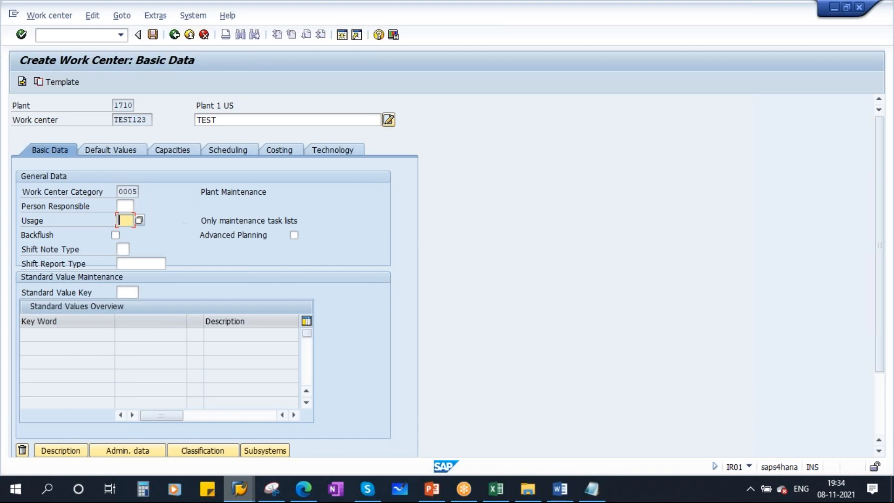
# Check the entries with Person Responsible left empty and bring up the PowerPoint slides
pyautogui.press('Return')
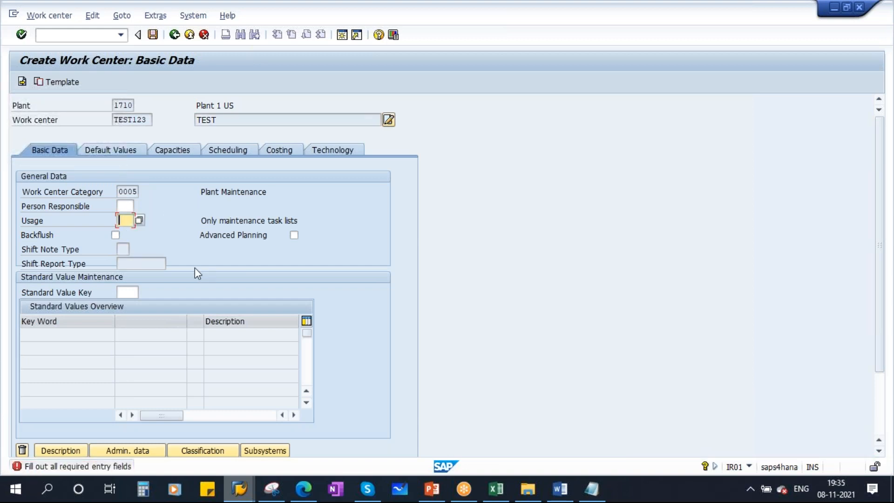
pyautogui.click(126, 206)
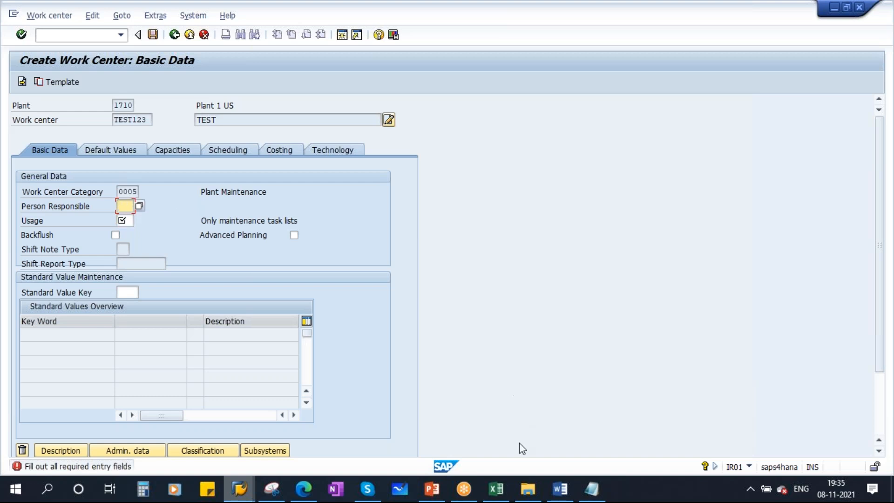
pyautogui.click(432, 489)
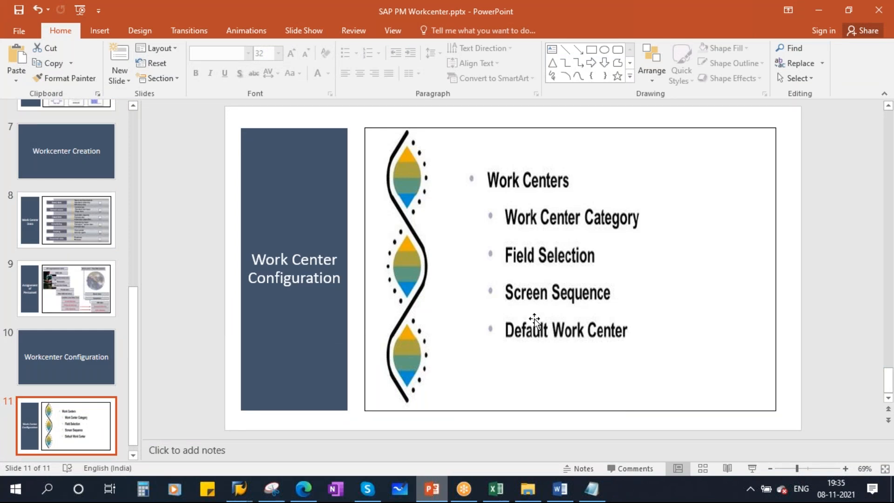
# Return to Define Field Selection and open the Basic data screen group's modifiable fields
pyautogui.click(239, 488)
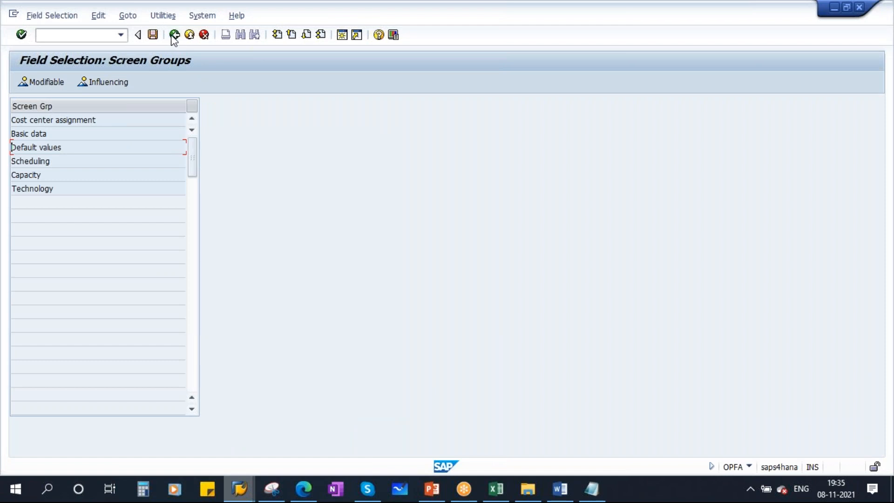
pyautogui.click(174, 34)
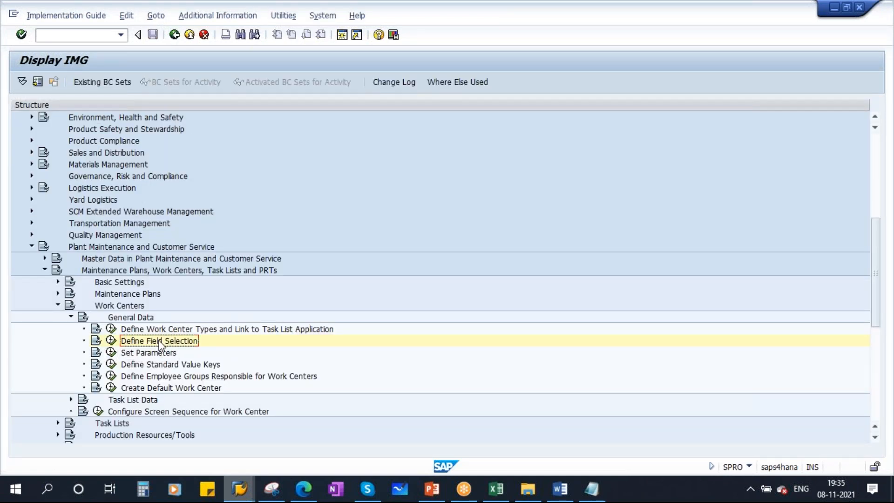
pyautogui.click(111, 340)
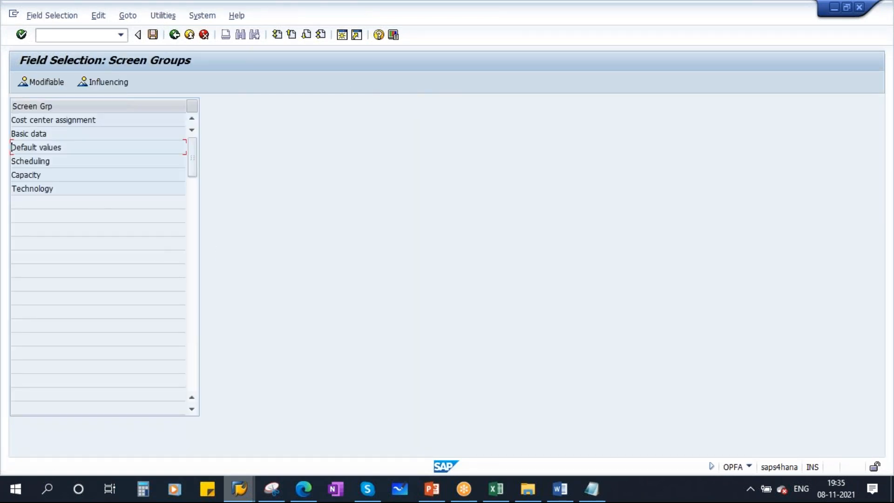
pyautogui.click(25, 133)
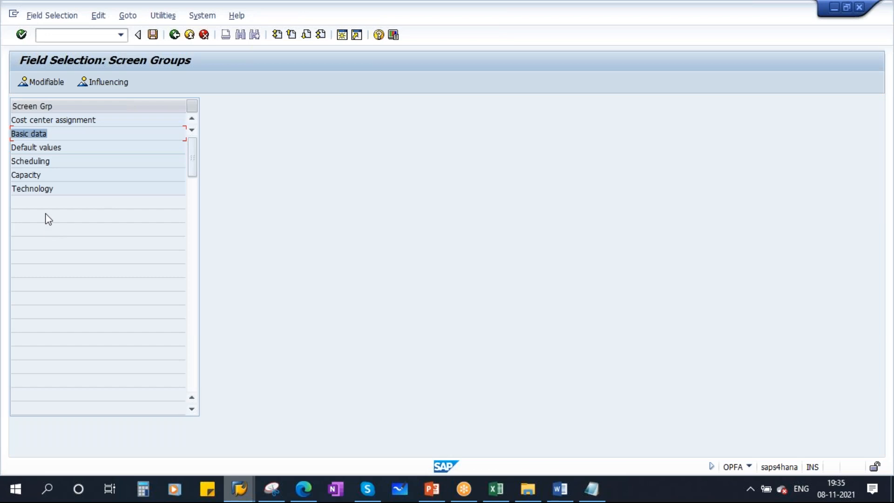
pyautogui.doubleClick(30, 133)
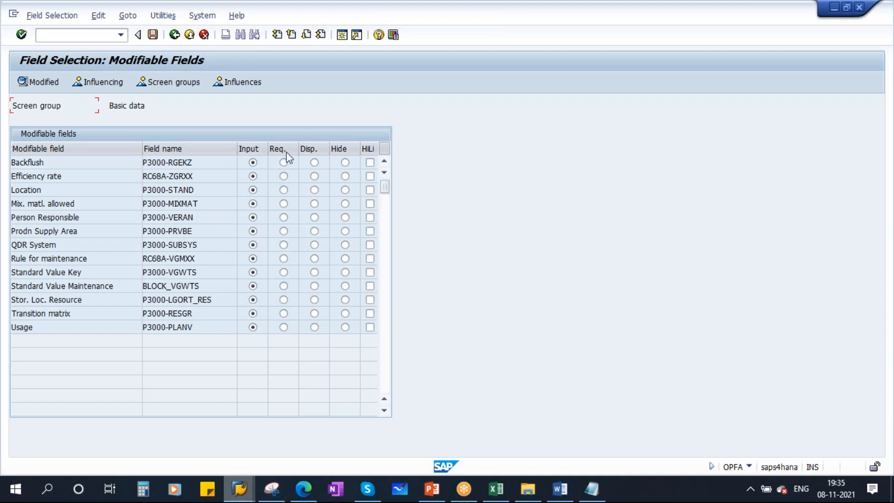
# Highlight the Efficiency rate and Mix. matl. allowed fields in the list
pyautogui.doubleClick(41, 162)
pyautogui.moveTo(69, 179); pyautogui.dragTo(4, 208)
pyautogui.moveTo(82, 206); pyautogui.dragTo(6, 203)
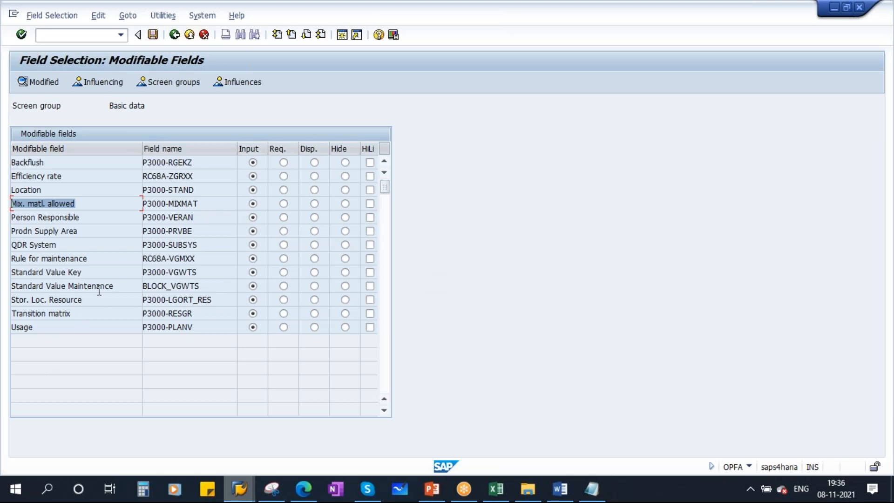
# Set the influencing field contents to work center category 0005 Plant Maintenance
pyautogui.click(105, 81)
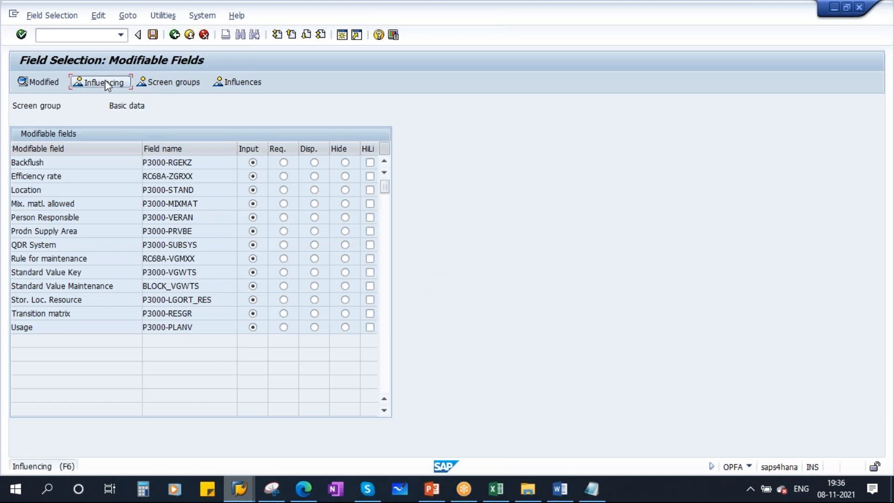
pyautogui.click(135, 133)
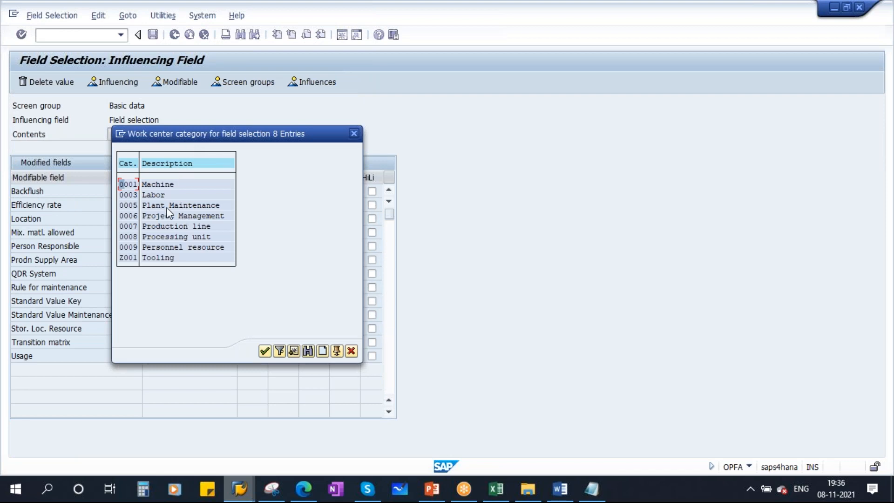
pyautogui.doubleClick(167, 205)
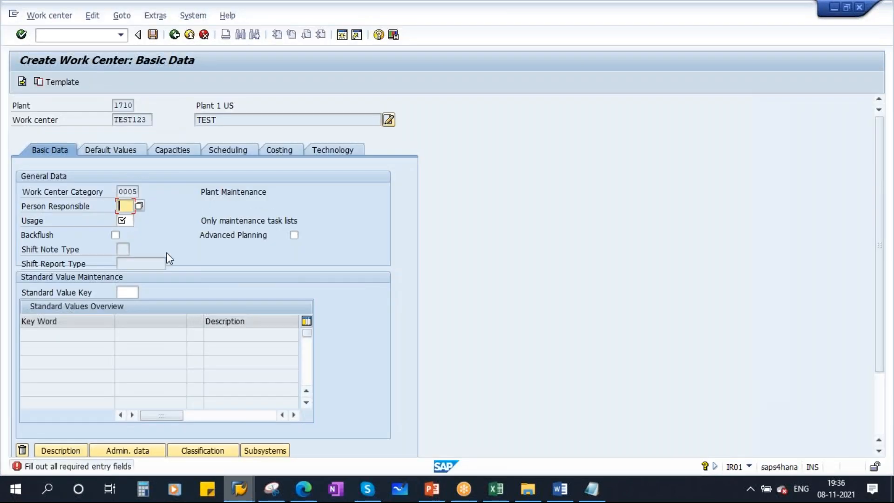
pyautogui.click(129, 220)
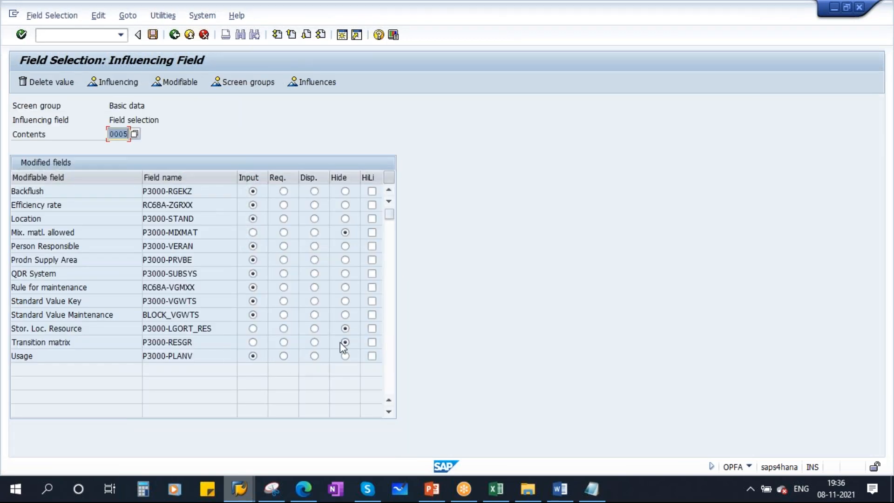
# Make Transition matrix, Stor. Loc. Resource and Mix. matl. allowed input fields, then go back
pyautogui.click(253, 342)
pyautogui.click(253, 328)
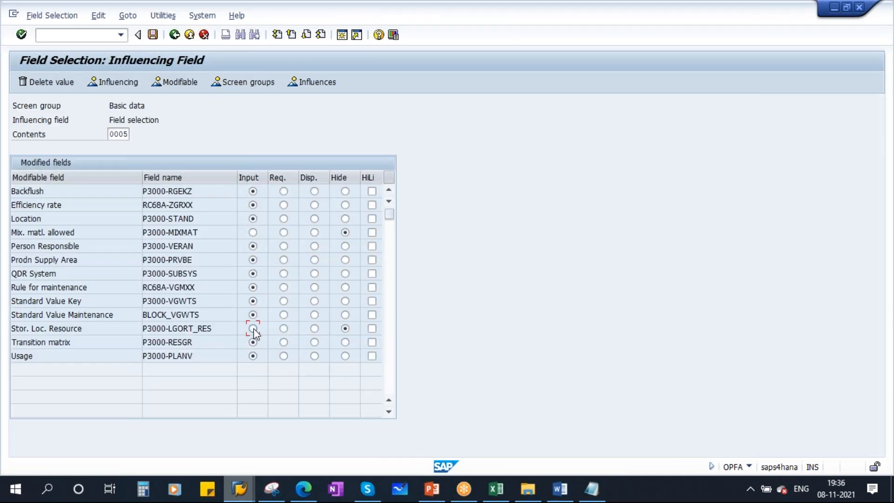
pyautogui.click(252, 232)
pyautogui.click(179, 37)
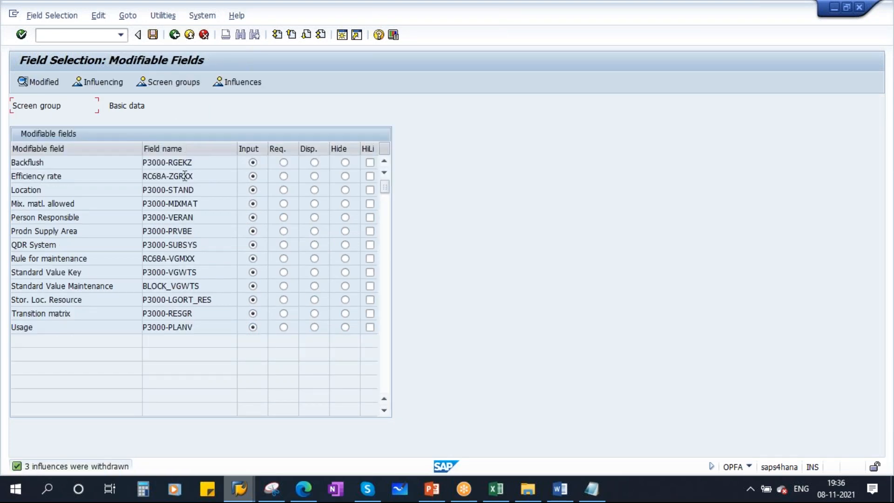
pyautogui.doubleClick(27, 326)
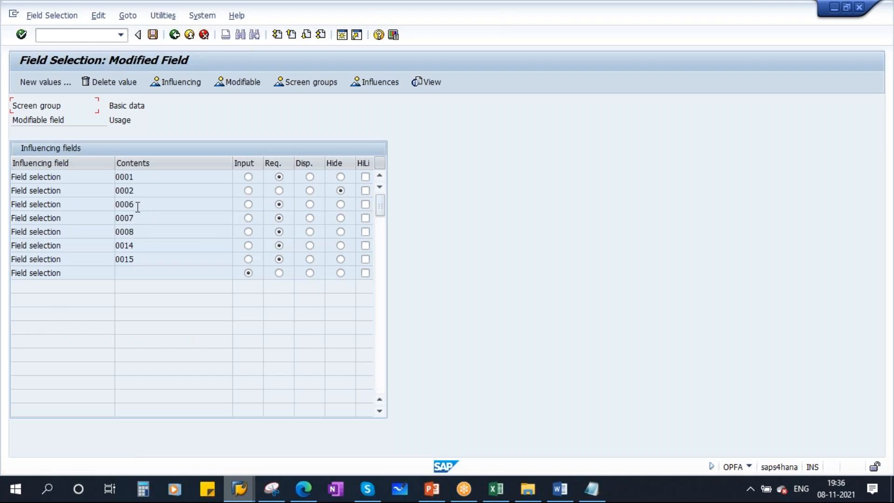
pyautogui.hotkey('alt', 'Tab')
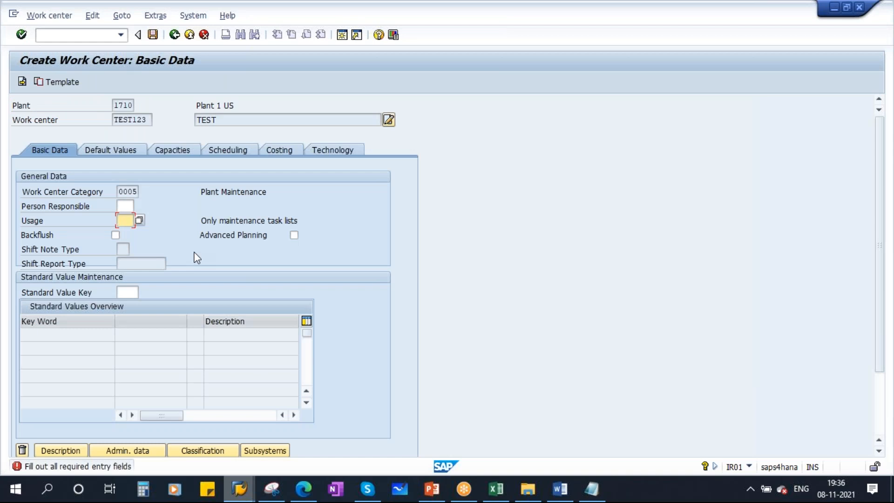
pyautogui.click(140, 221)
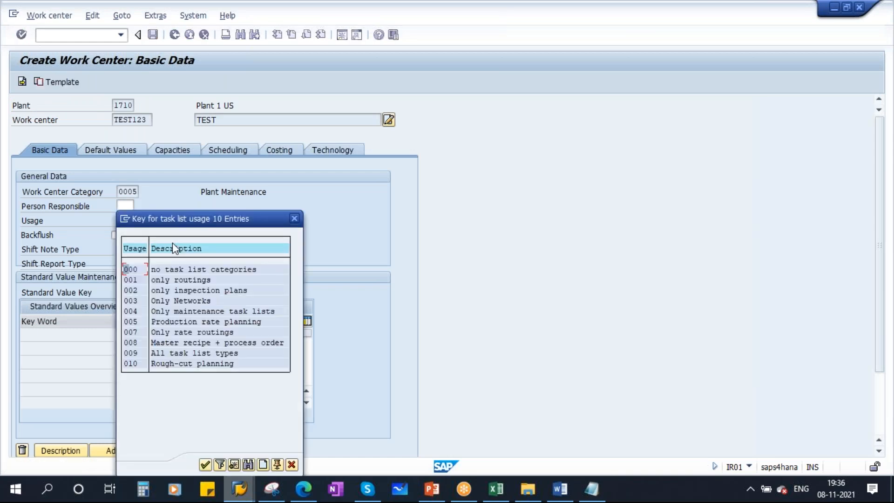
pyautogui.click(294, 218)
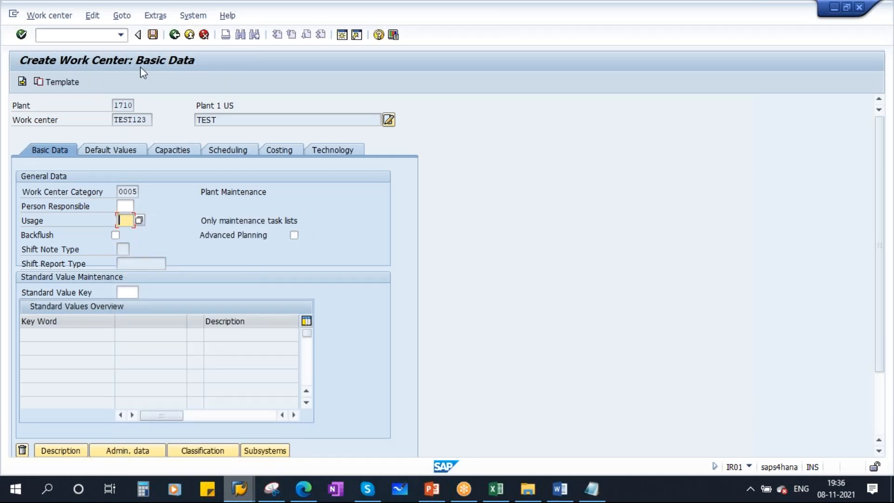
pyautogui.hotkey('alt', 'Tab')
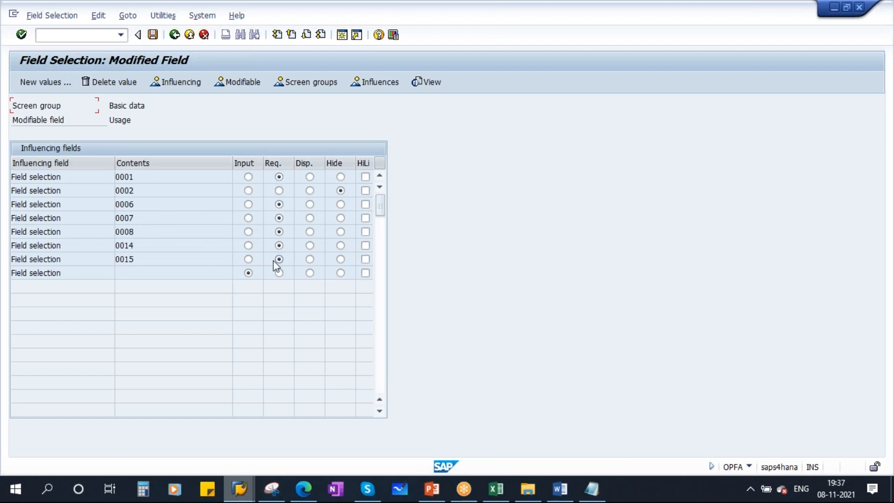
pyautogui.click(173, 39)
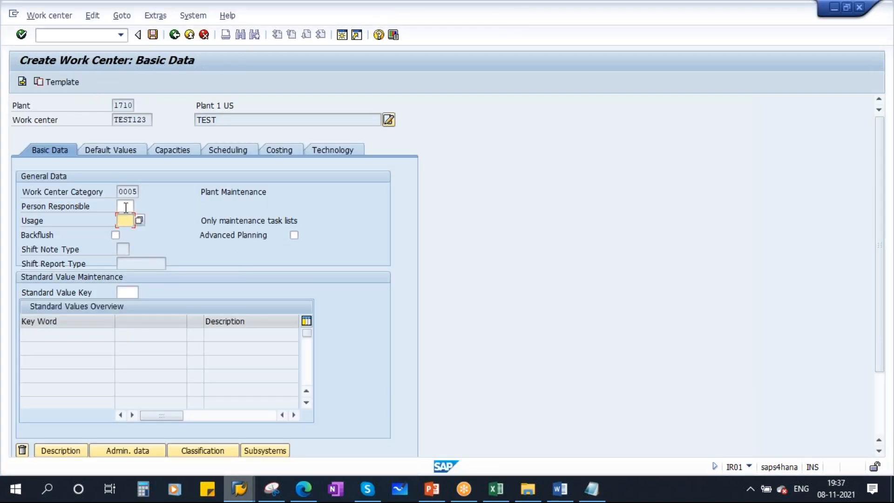
pyautogui.click(125, 207)
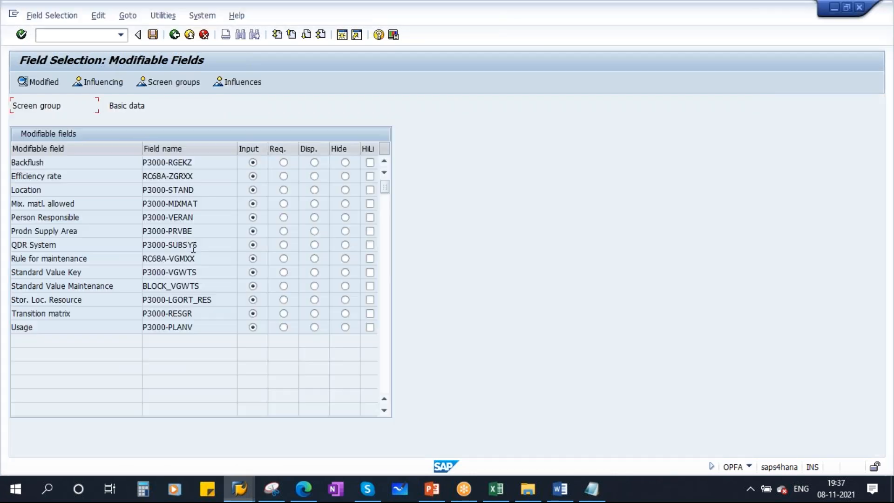
# Make Person Responsible required and hide Backflush on the Basic data screen
pyautogui.moveTo(87, 217); pyautogui.dragTo(6, 222)
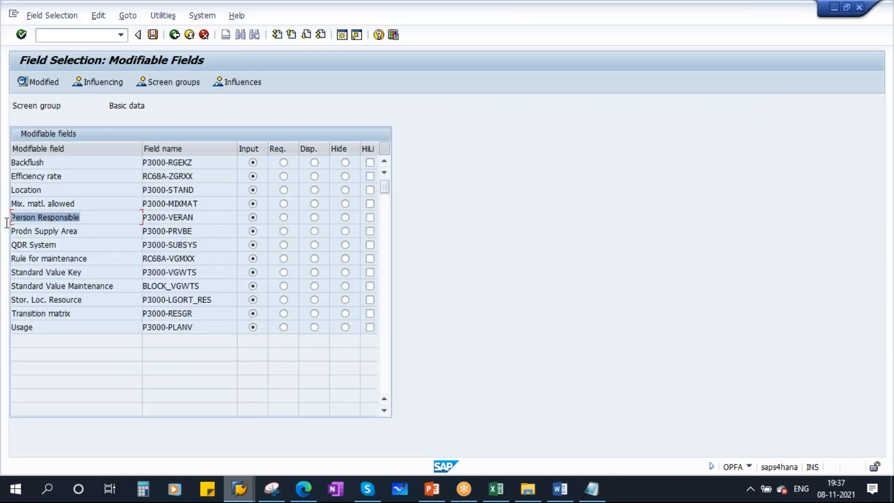
pyautogui.click(284, 218)
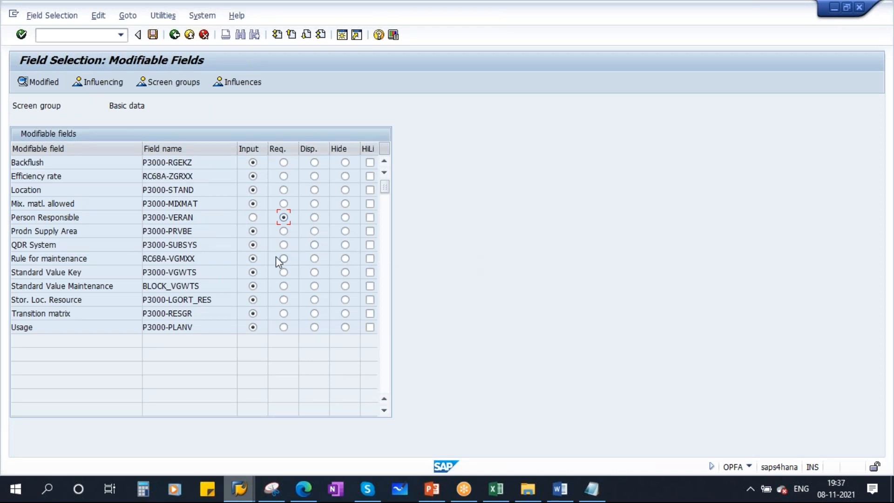
pyautogui.hotkey('alt', 'Tab')
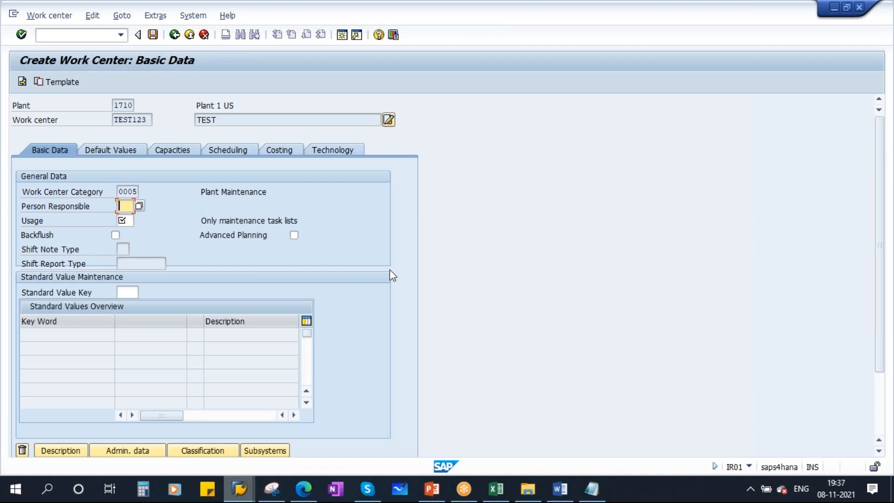
pyautogui.hotkey('alt', 'Tab')
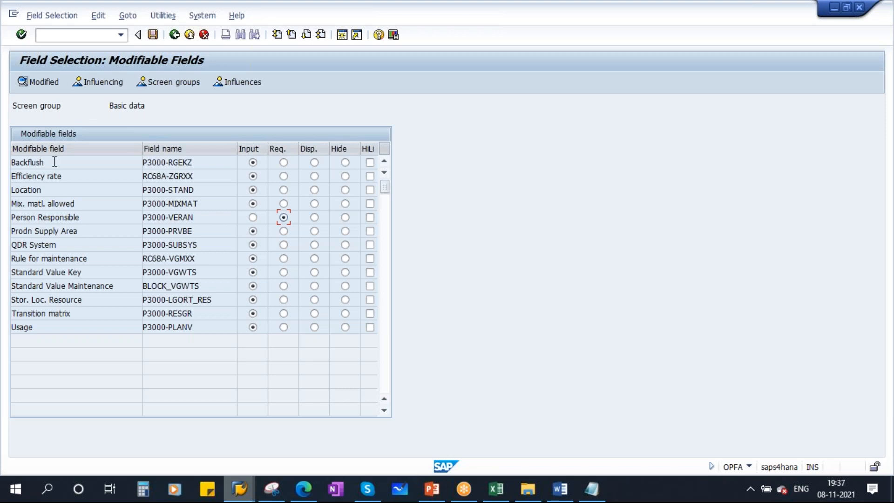
pyautogui.moveTo(55, 162); pyautogui.dragTo(7, 164)
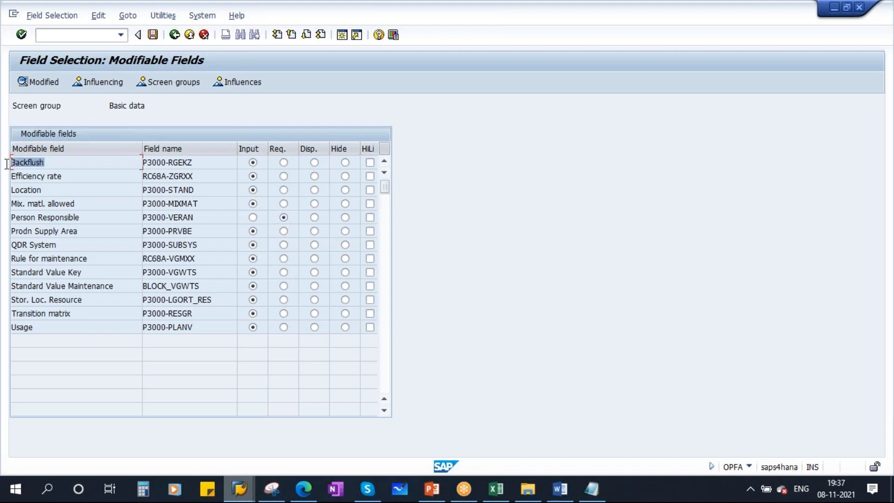
pyautogui.click(345, 162)
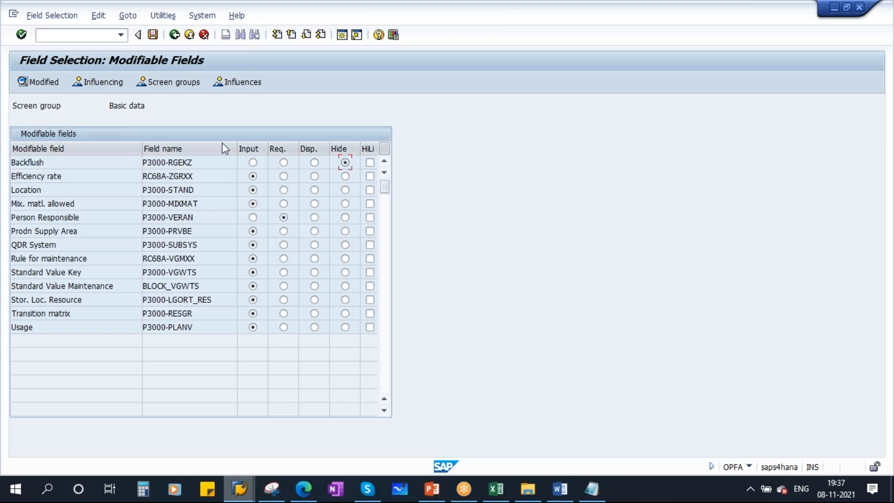
# Save the field selection to the customizing request and return to TEST123's creation session
pyautogui.click(151, 35)
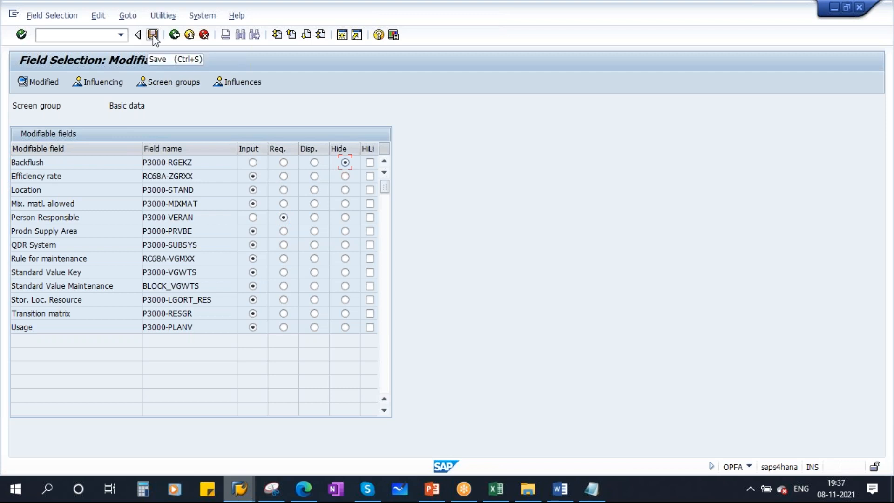
pyautogui.click(193, 209)
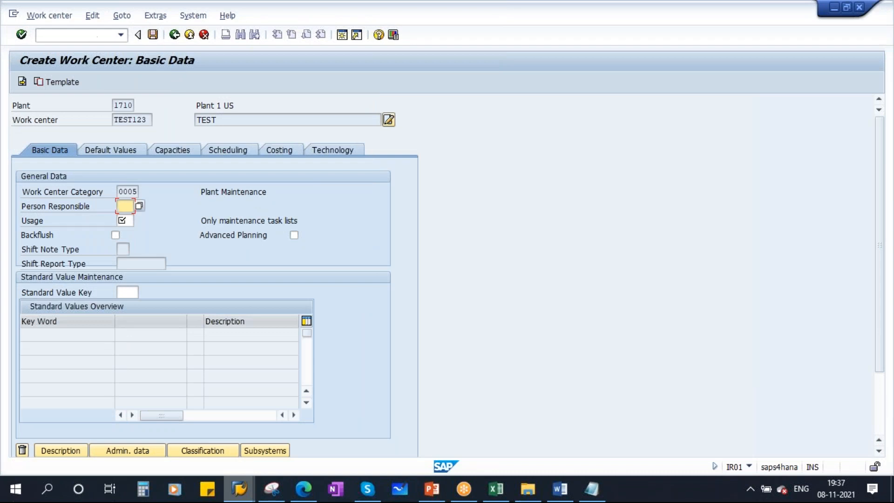
pyautogui.click(100, 37)
# Restart IR01 with /n and pick TEST123 from the work center history
pyautogui.write('/n')
pyautogui.press('Return')
pyautogui.write('IR01')
pyautogui.press('Return')
pyautogui.press('BackSpace')
pyautogui.click(129, 161)
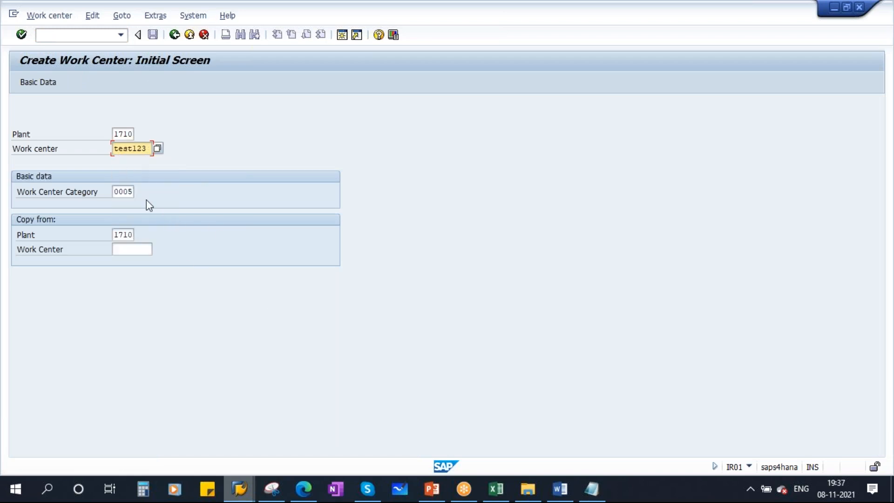
# Choose category 0005, clear the copy-from plant, and check Person Responsible and Usage on Basic Data
pyautogui.click(124, 191)
pyautogui.click(139, 192)
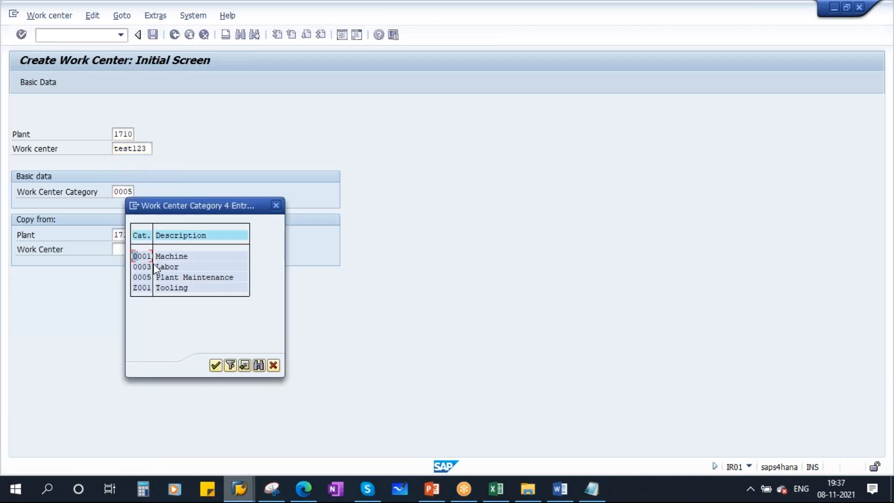
pyautogui.doubleClick(174, 277)
pyautogui.press('Tab')
pyautogui.press('Delete')
pyautogui.press('Return')
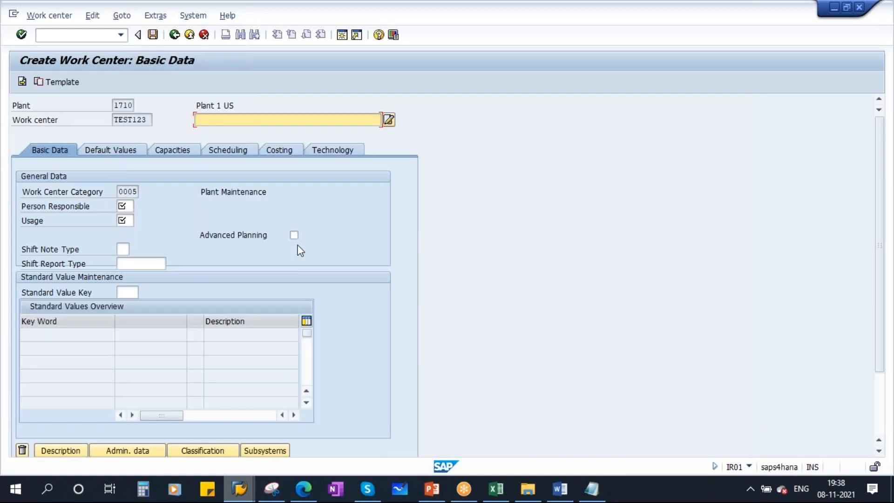
pyautogui.click(125, 206)
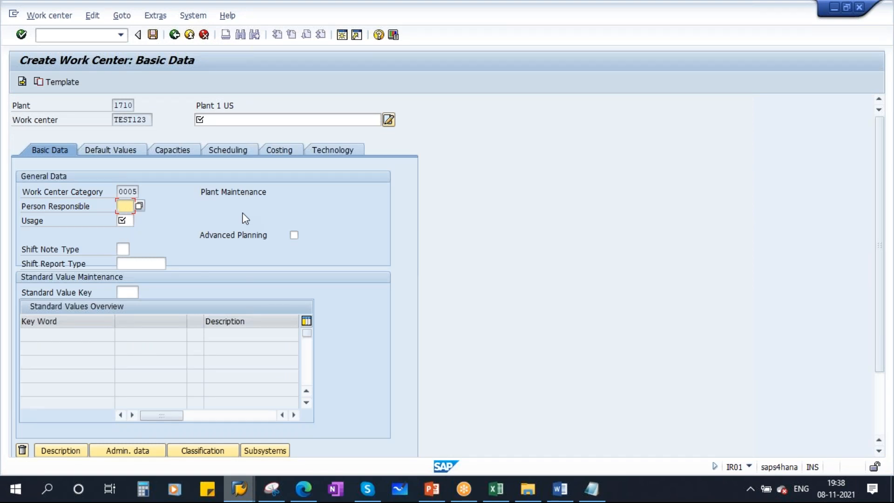
pyautogui.click(125, 220)
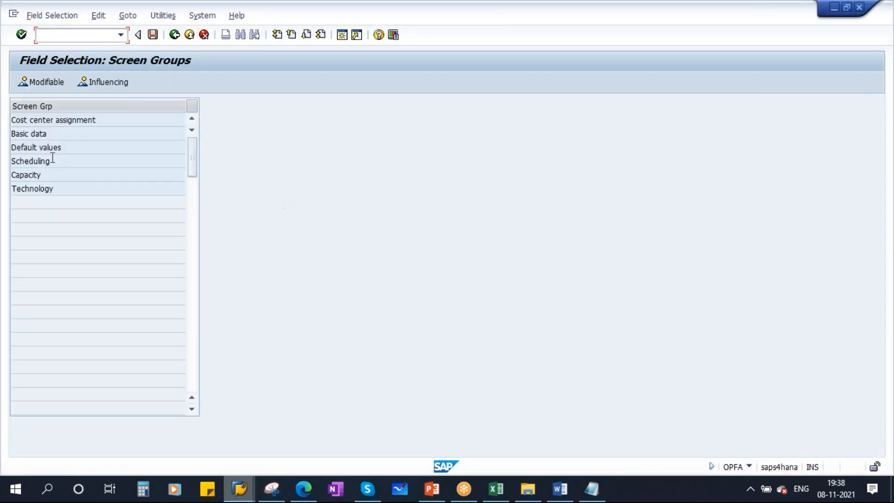
# Return Backflush to input, make Person Responsible display-only, and save to the customizing request
pyautogui.doubleClick(29, 134)
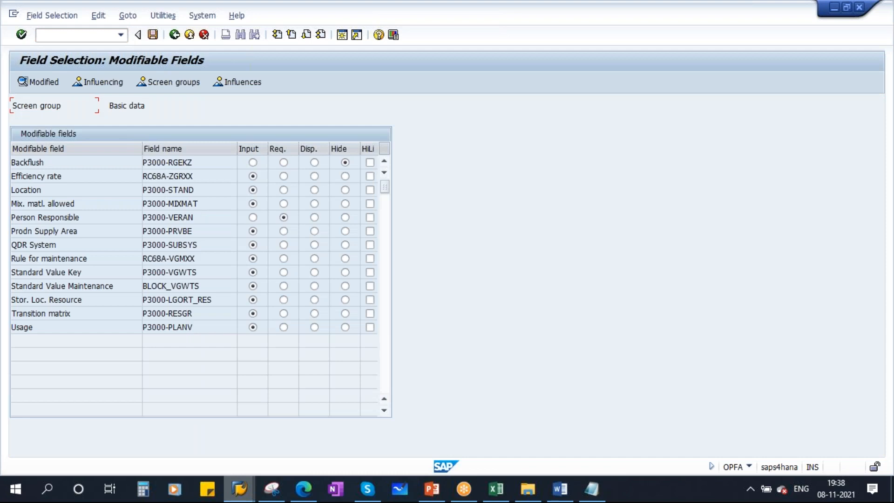
pyautogui.click(253, 216)
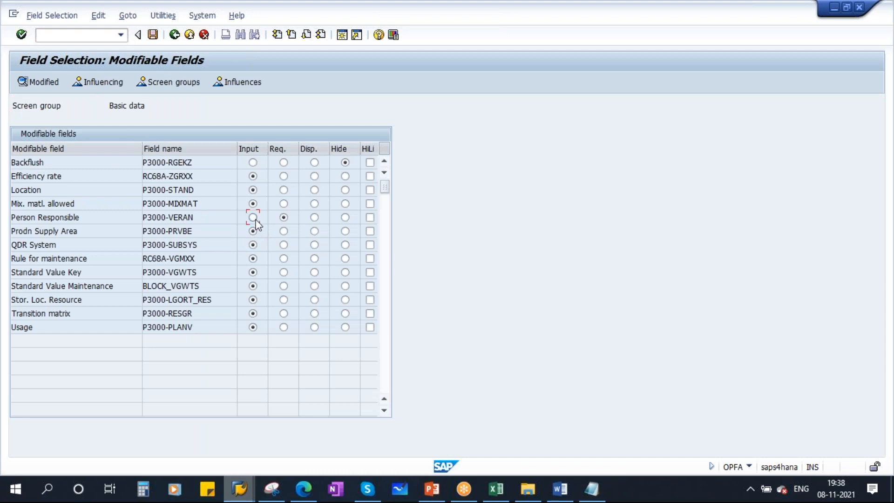
pyautogui.click(252, 163)
pyautogui.click(314, 218)
pyautogui.click(153, 35)
pyautogui.click(194, 205)
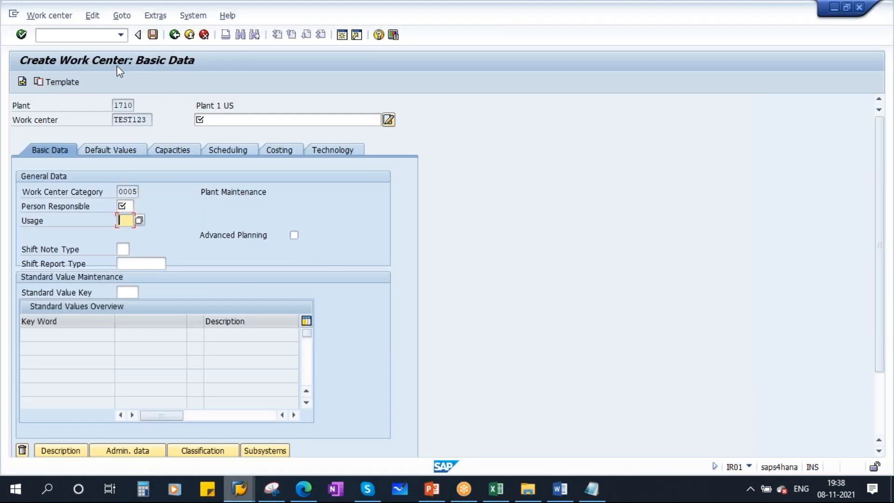
# Reopen TEST123 in IR01 and check the Person Responsible field on Basic Data
pyautogui.click(60, 36)
pyautogui.write('/n')
pyautogui.press('Return')
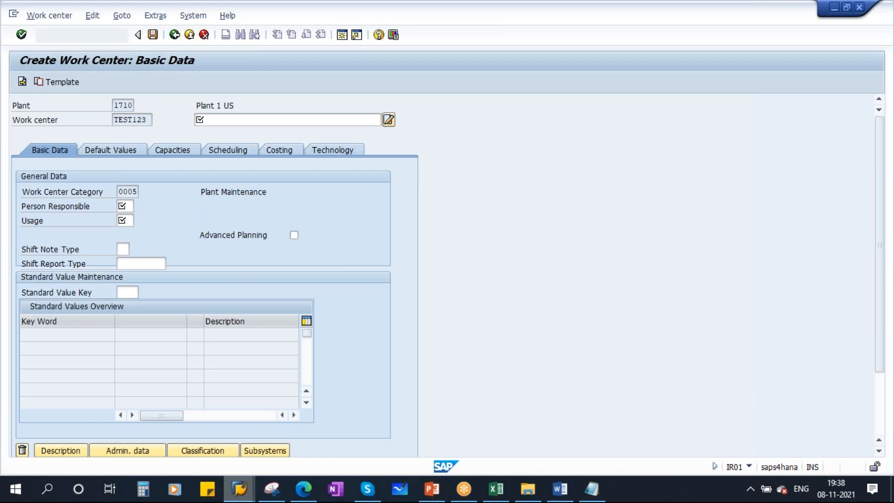
pyautogui.write('IR01')
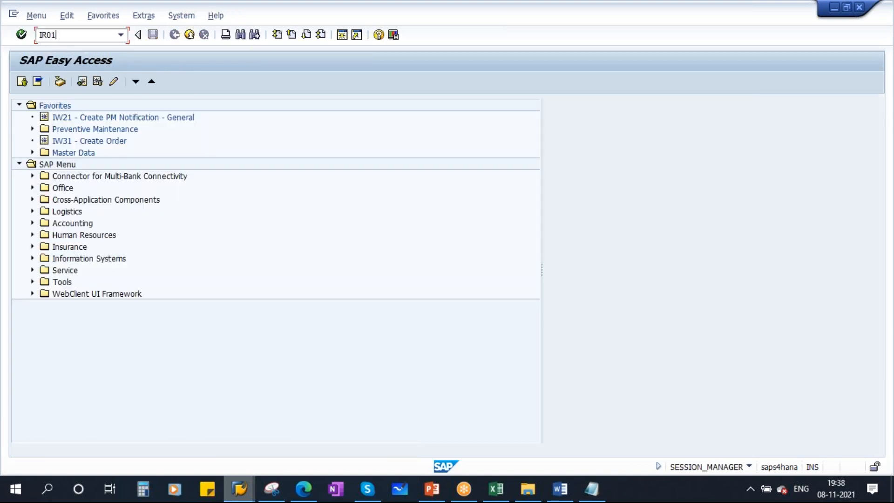
pyautogui.press('Return')
pyautogui.click(114, 154)
pyautogui.click(128, 163)
pyautogui.press('Return')
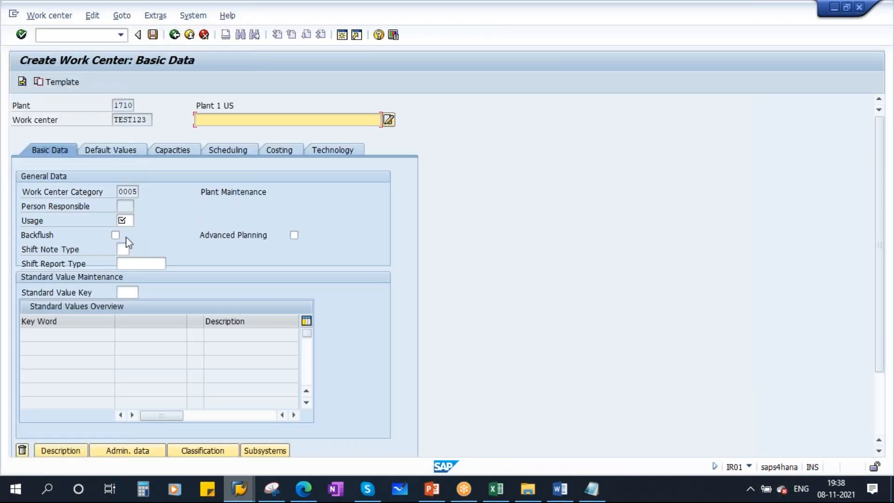
pyautogui.click(126, 206)
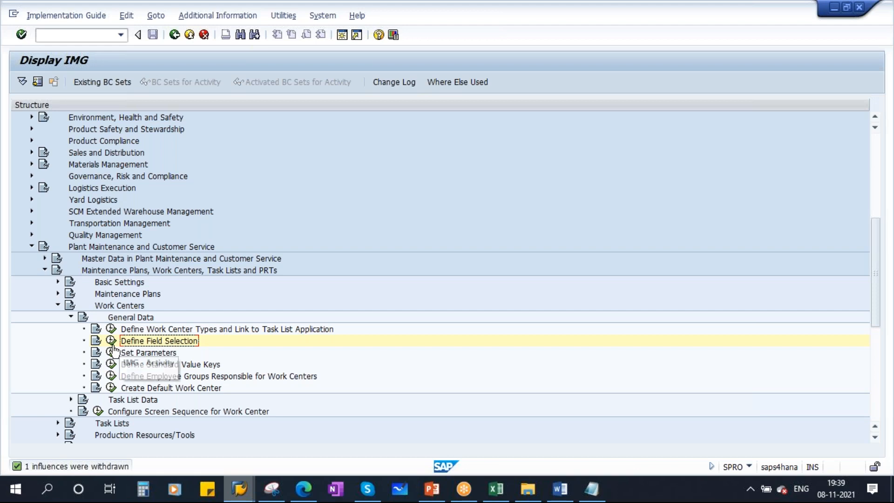
# Set Person Responsible back to input in Basic data field selection and save the change
pyautogui.doubleClick(166, 344)
pyautogui.doubleClick(35, 133)
pyautogui.click(255, 218)
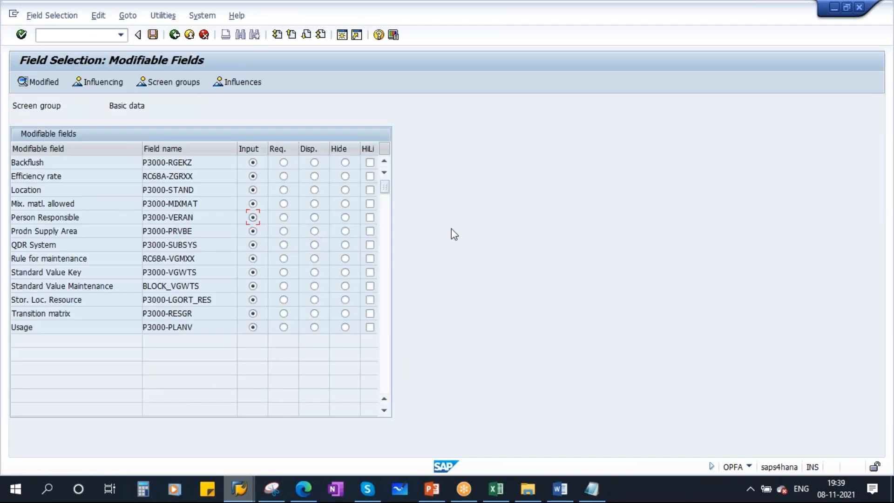
pyautogui.click(152, 34)
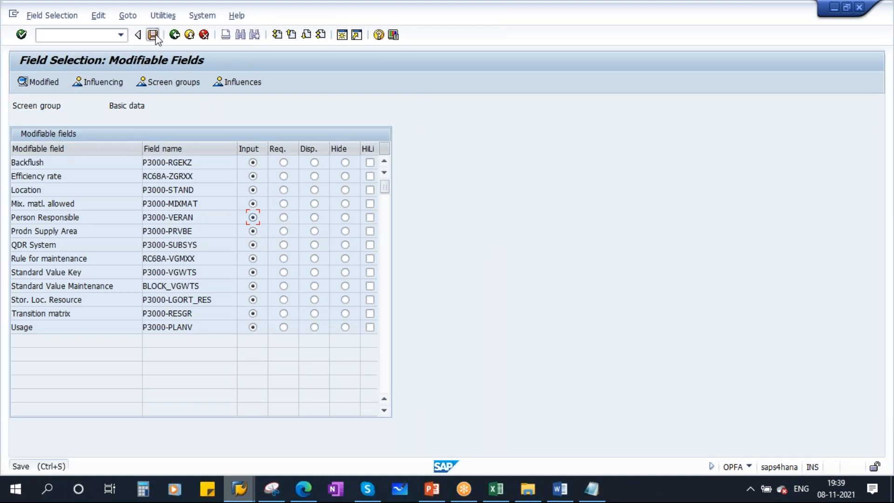
pyautogui.click(192, 207)
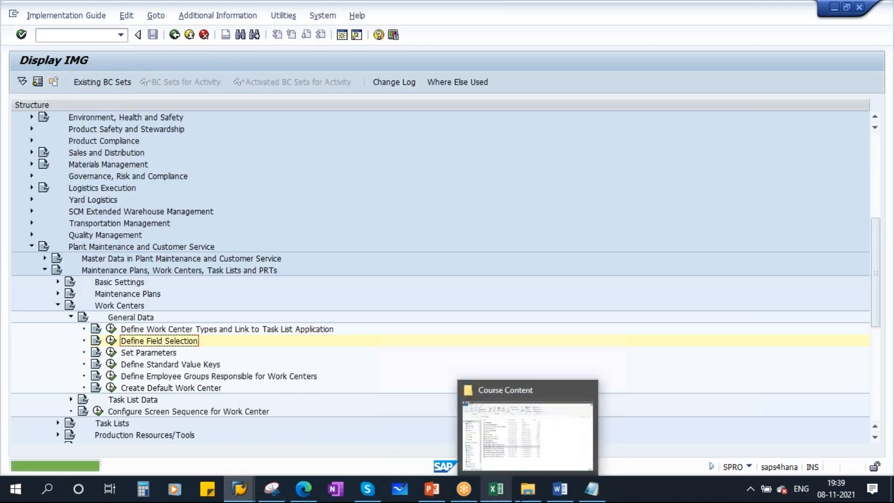
# Glance at the presentation slide and return to the SPRO work center IMG tree
pyautogui.click(441, 492)
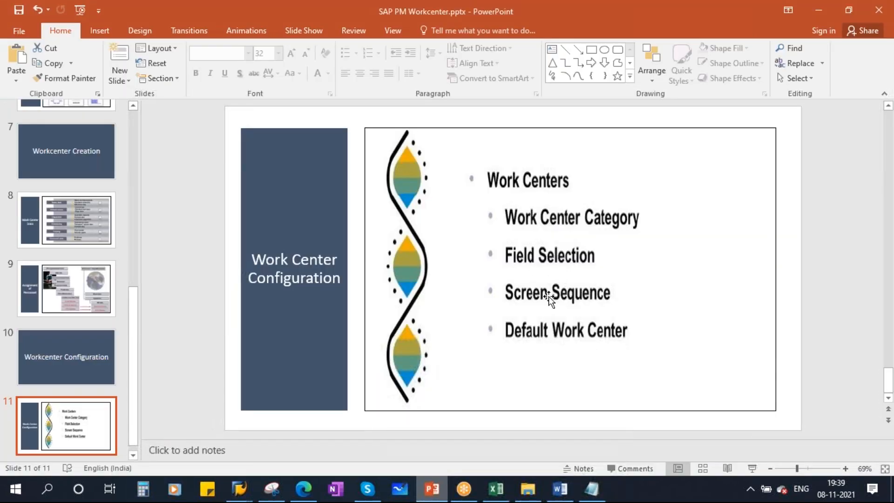
pyautogui.hotkey('alt', 'Tab')
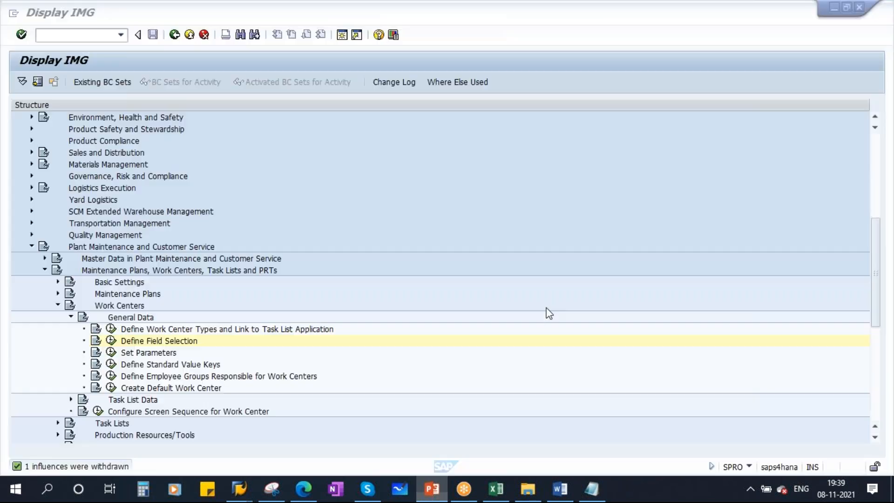
pyautogui.scroll(-2, 303, 360)
pyautogui.scroll(-2, 303, 359)
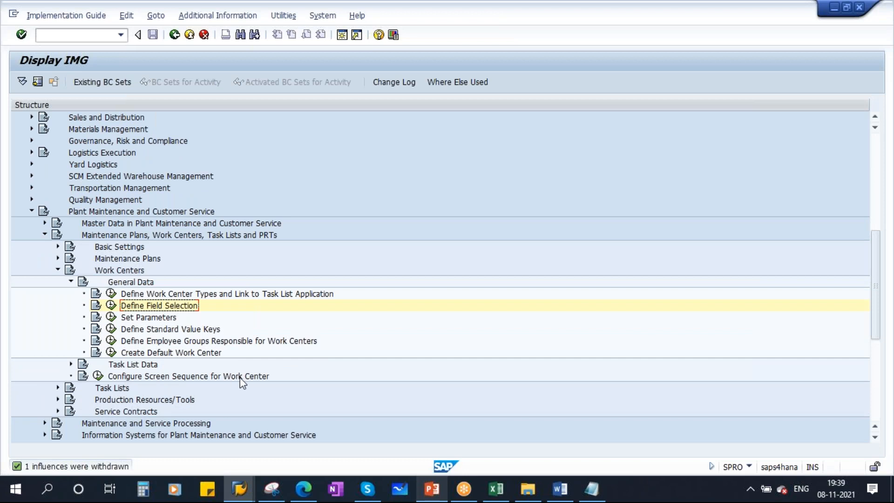
pyautogui.click(98, 376)
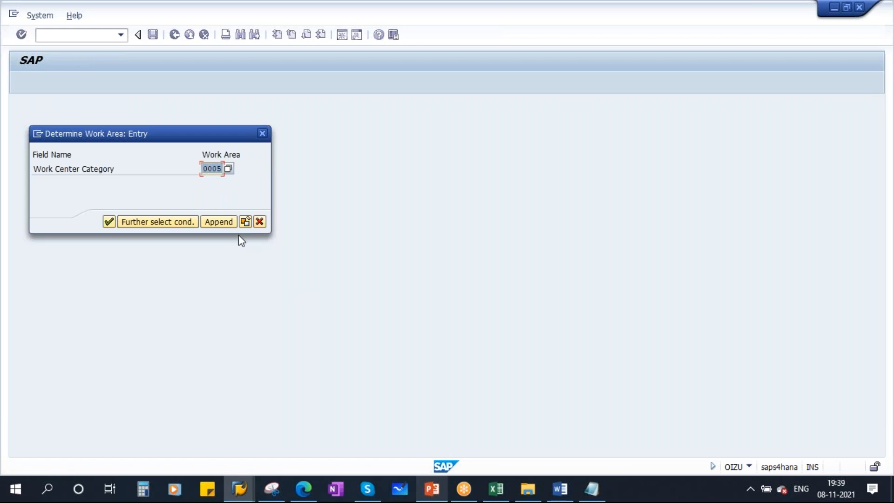
pyautogui.click(109, 221)
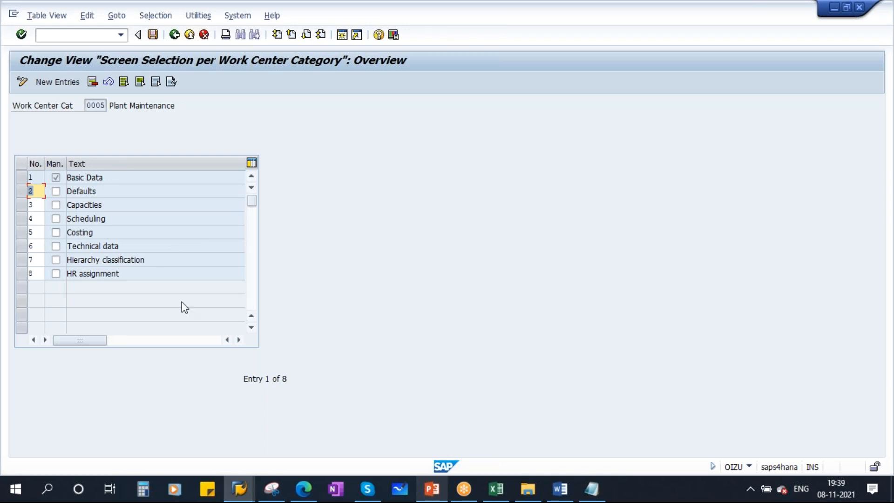
pyautogui.click(239, 487)
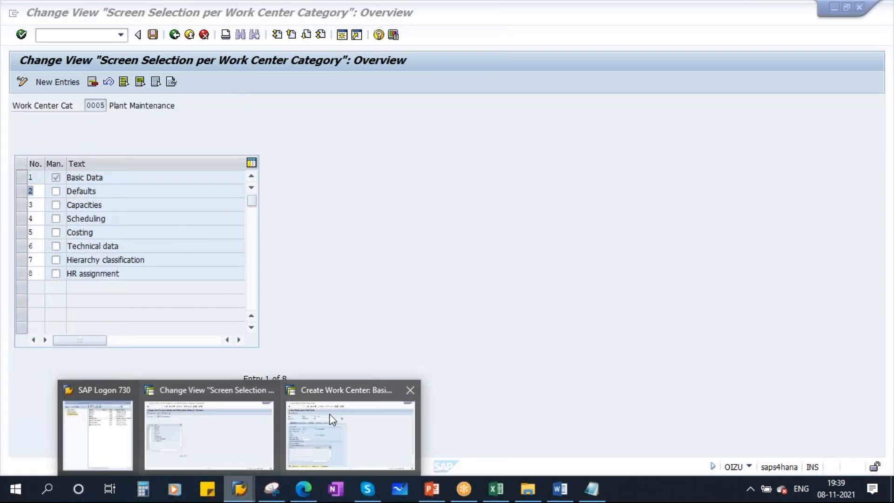
pyautogui.click(332, 419)
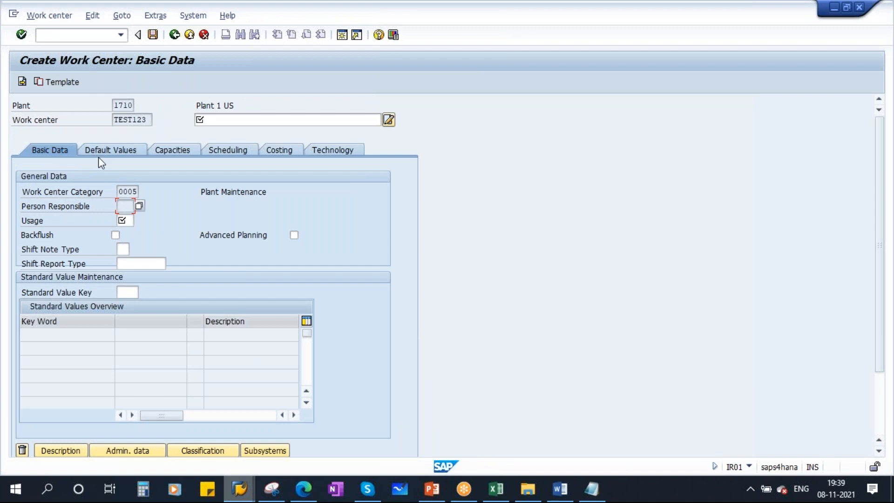
pyautogui.hotkey('alt', 'Tab')
pyautogui.moveTo(97, 192); pyautogui.dragTo(32, 187)
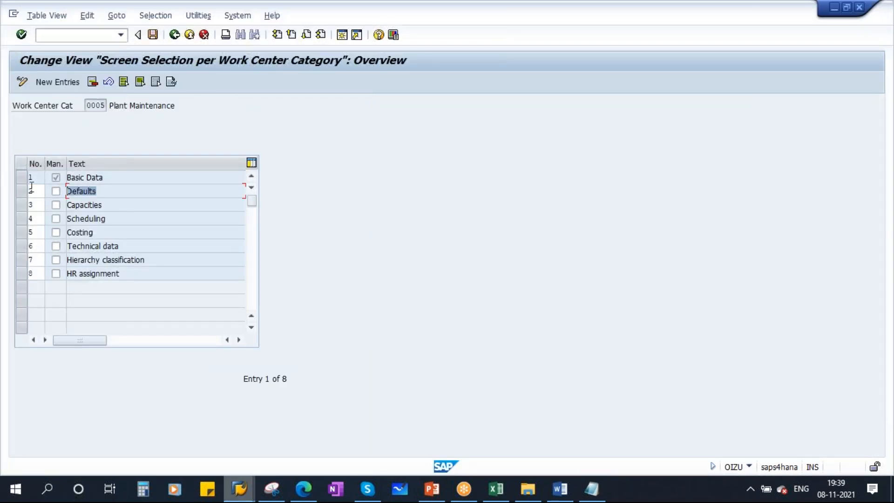
pyautogui.hotkey('alt', 'Tab')
pyautogui.click(133, 153)
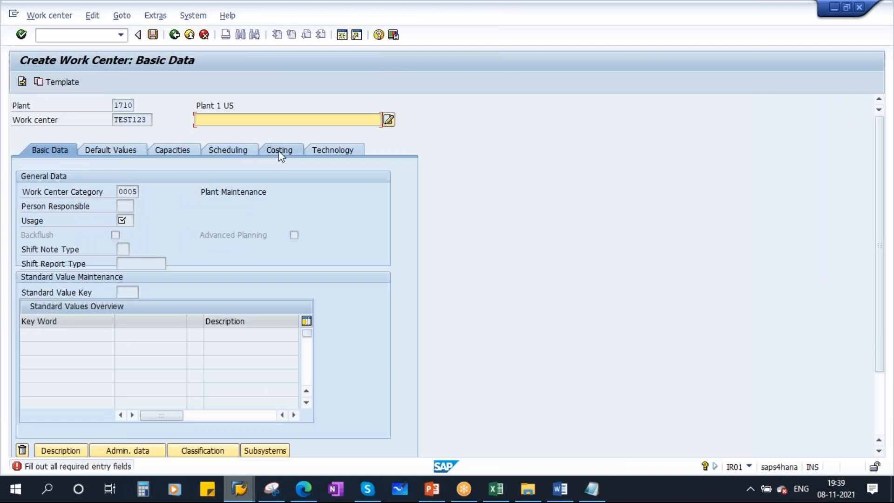
pyautogui.hotkey('alt', 'Tab')
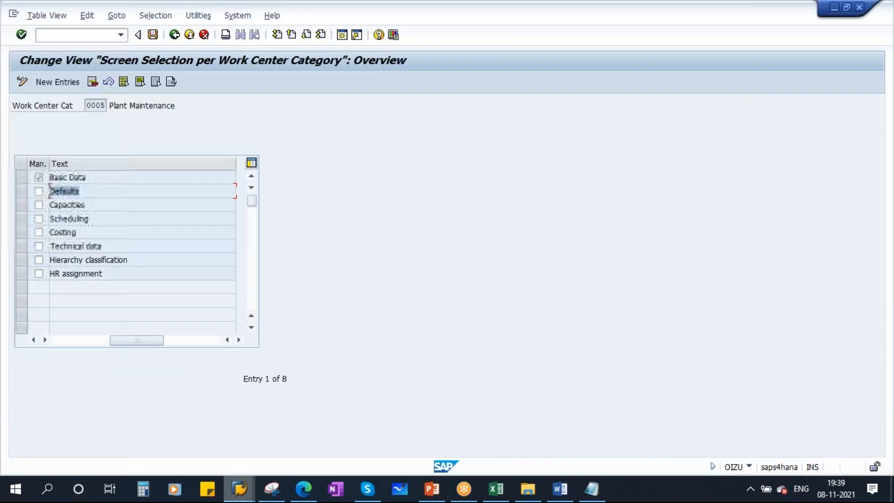
pyautogui.moveTo(139, 340); pyautogui.dragTo(57, 341)
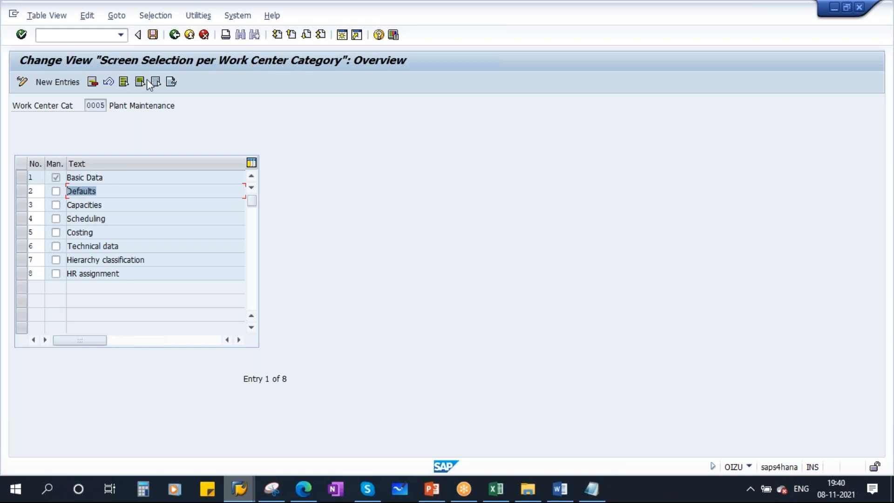
pyautogui.click(174, 35)
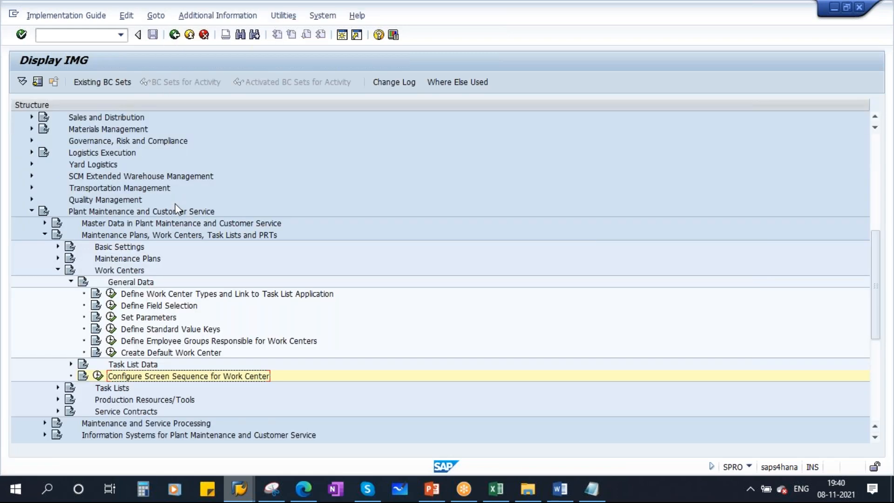
pyautogui.click(432, 489)
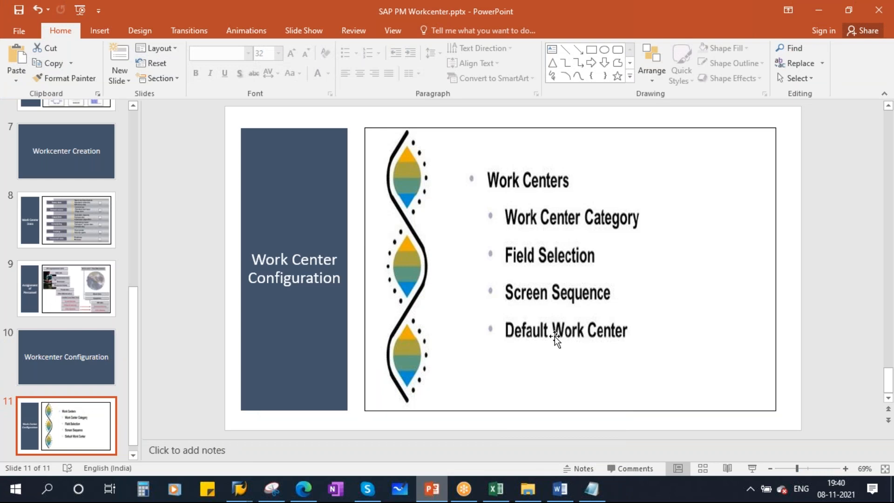
pyautogui.hotkey('alt', 'Tab')
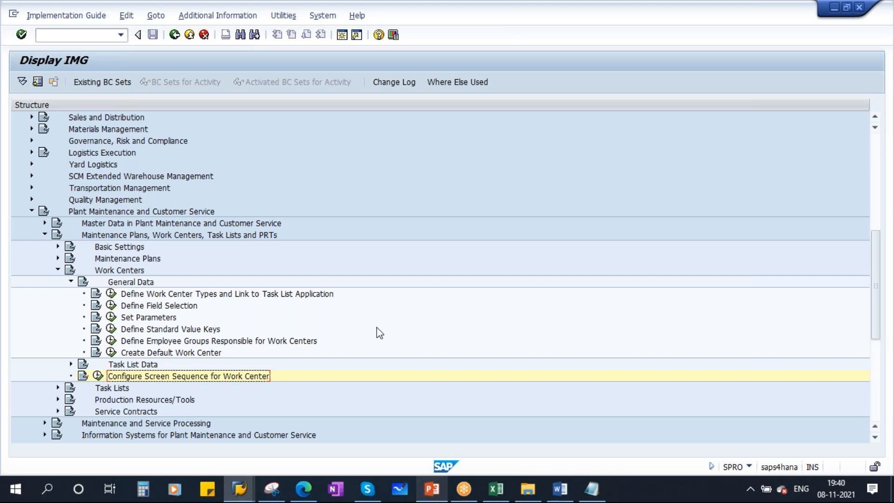
# Run Create Default Work Center for plant 1710, category 0005, and open its Basic Data
pyautogui.click(111, 353)
pyautogui.click(174, 35)
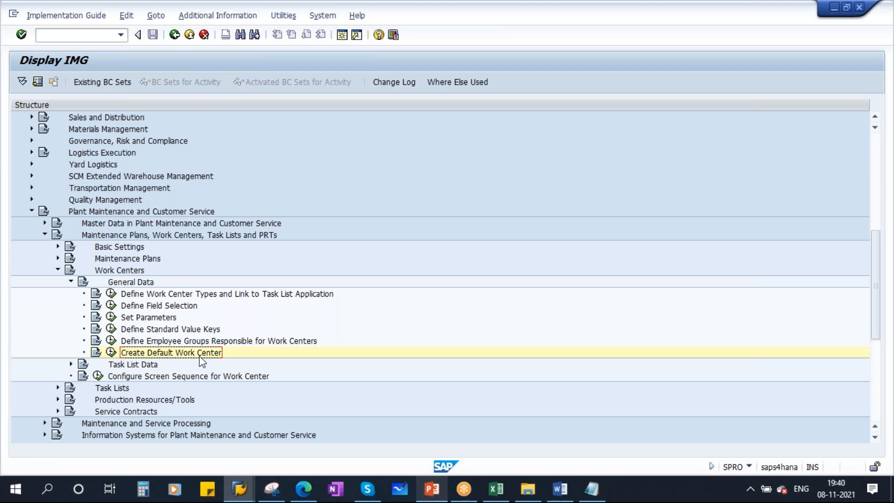
pyautogui.click(111, 353)
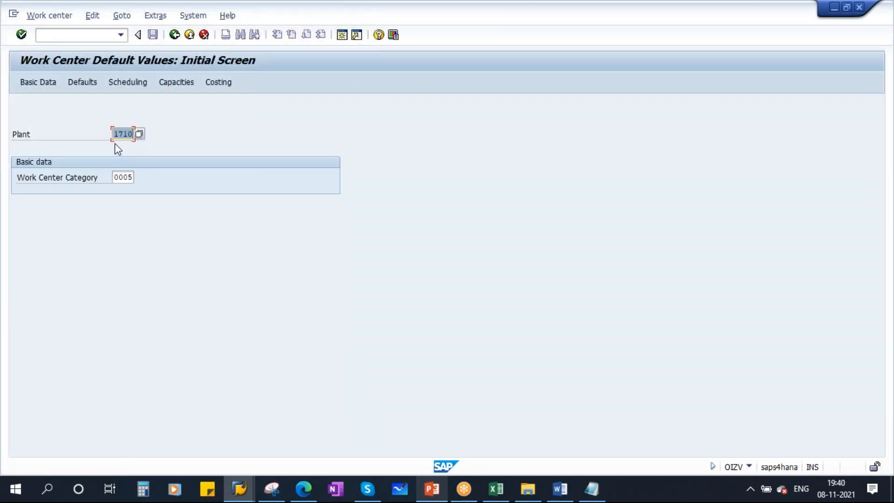
pyautogui.click(117, 177)
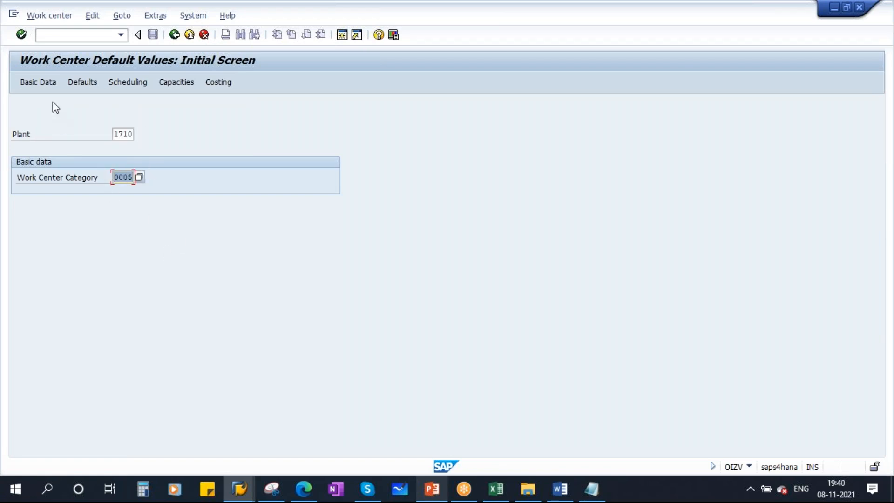
pyautogui.click(34, 82)
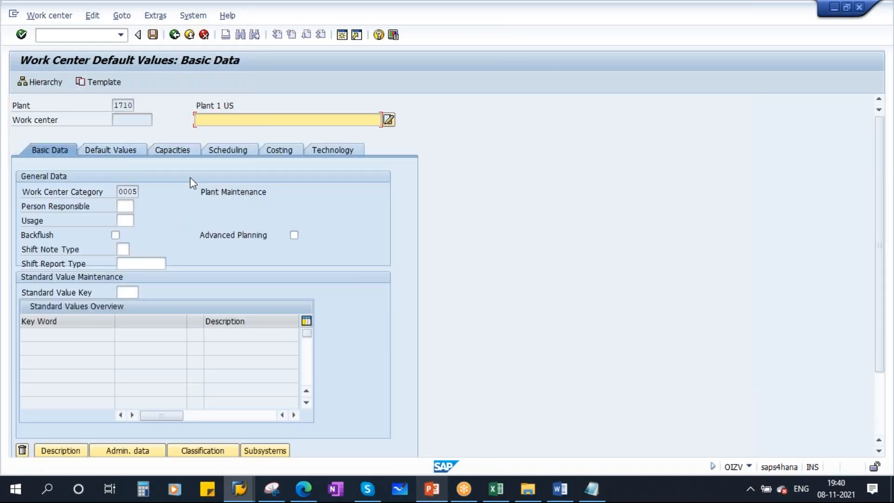
# Set Person Responsible to YMM and Usage to 009 from the value lists
pyautogui.click(125, 206)
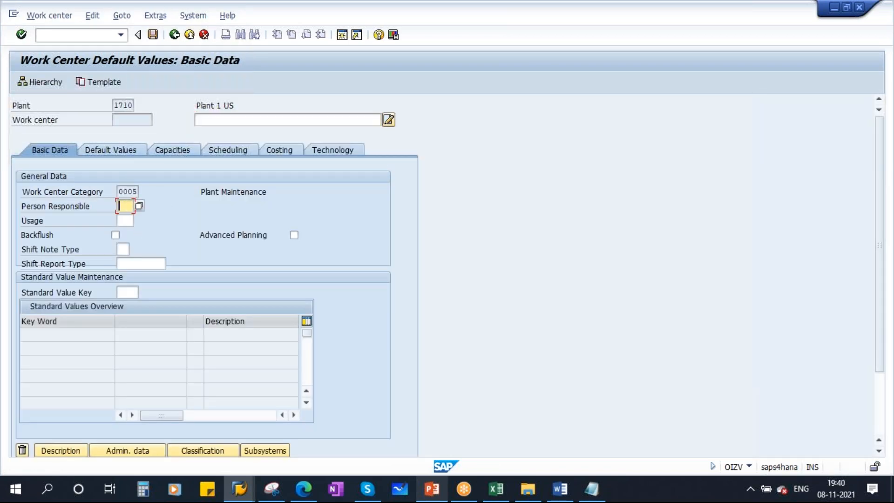
pyautogui.press('F4')
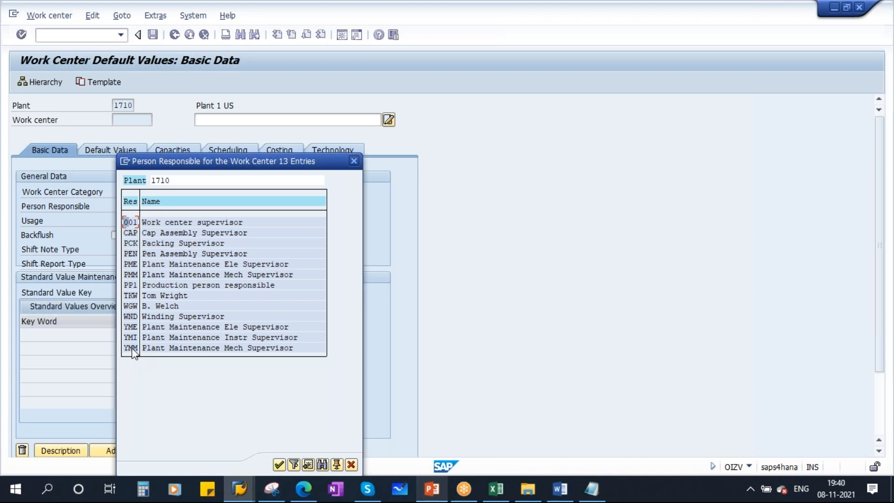
pyautogui.doubleClick(132, 348)
pyautogui.click(132, 220)
pyautogui.click(138, 220)
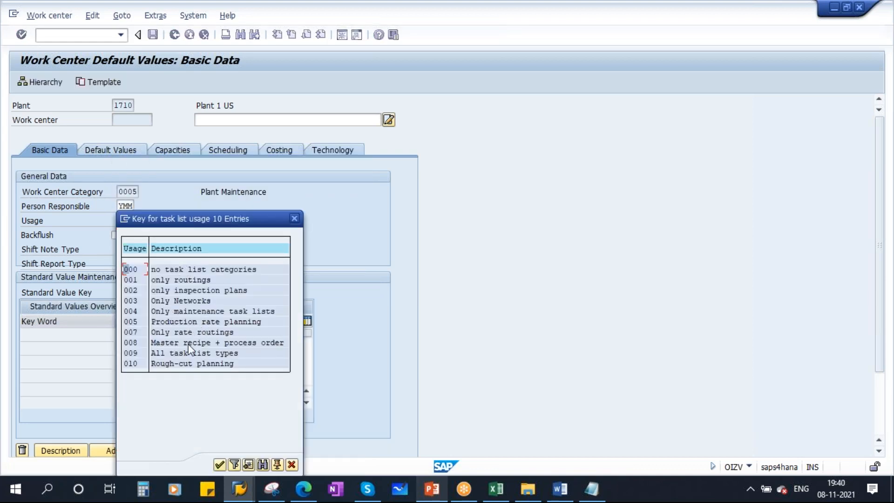
pyautogui.doubleClick(193, 353)
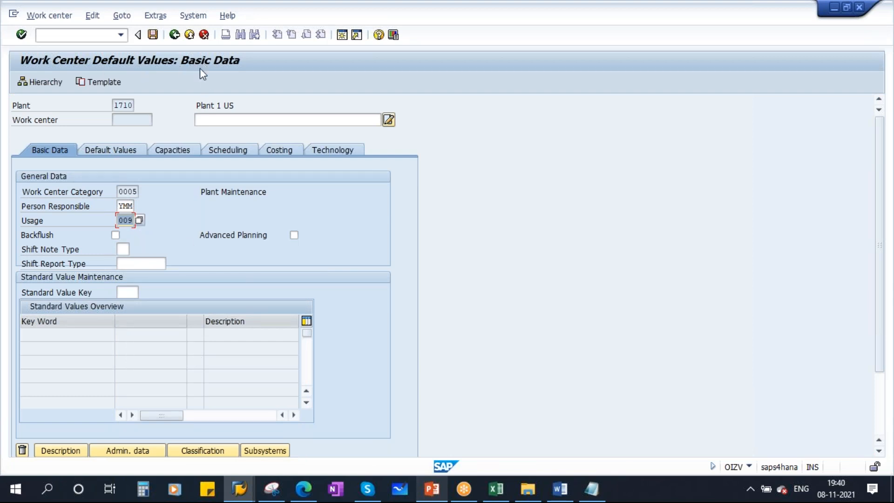
pyautogui.click(272, 488)
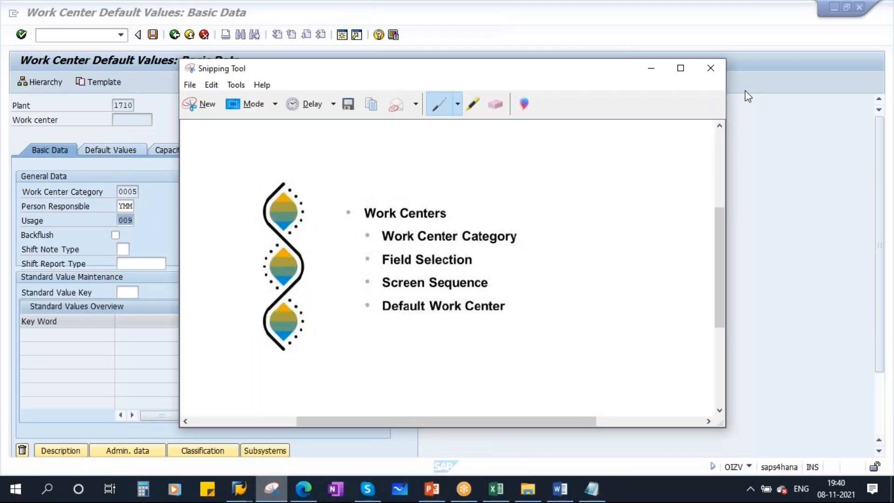
# Replace the old snip with a new capture of the Work Center Default Values screen
pyautogui.click(710, 68)
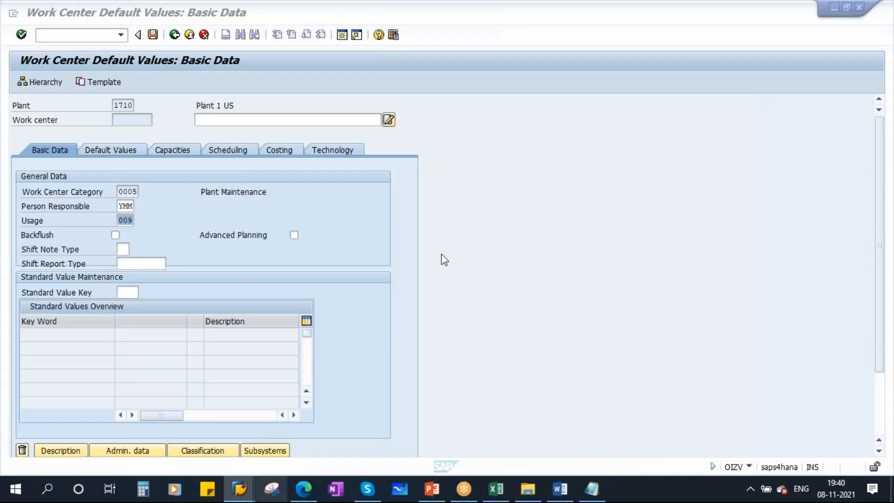
pyautogui.click(597, 263)
pyautogui.moveTo(6, 47)
pyautogui.mouseDown()
pyautogui.moveTo(101, 182)
pyautogui.moveTo(417, 397)
pyautogui.mouseUp()
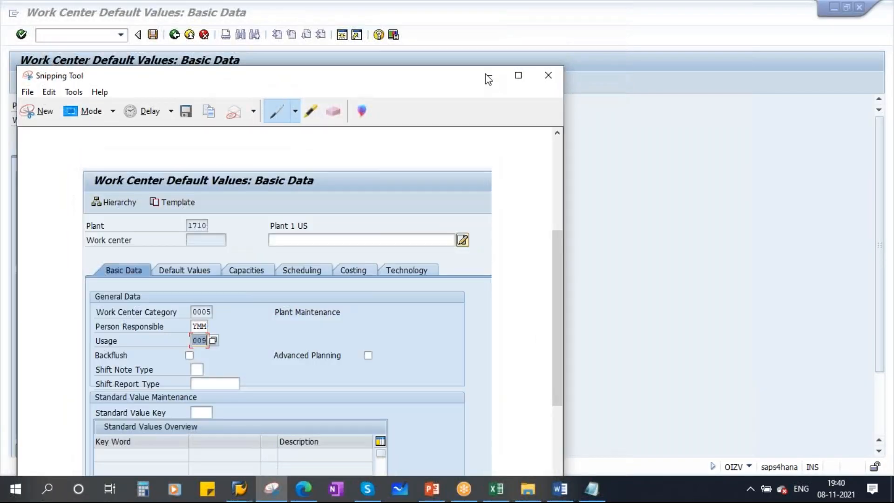
pyautogui.click(486, 76)
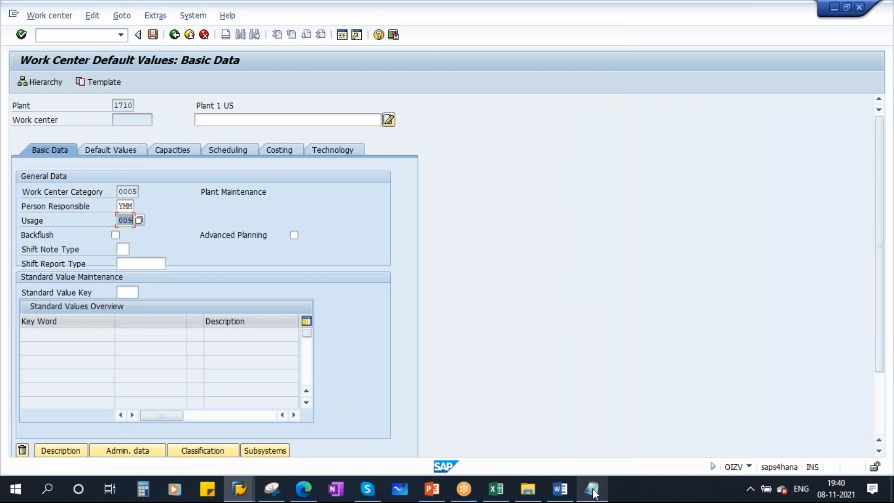
pyautogui.click(592, 489)
# Replace the 'SPRO -> IMG' note line with 'WC category - 0005' and minimize Notepad
pyautogui.moveTo(359, 127); pyautogui.dragTo(528, 101)
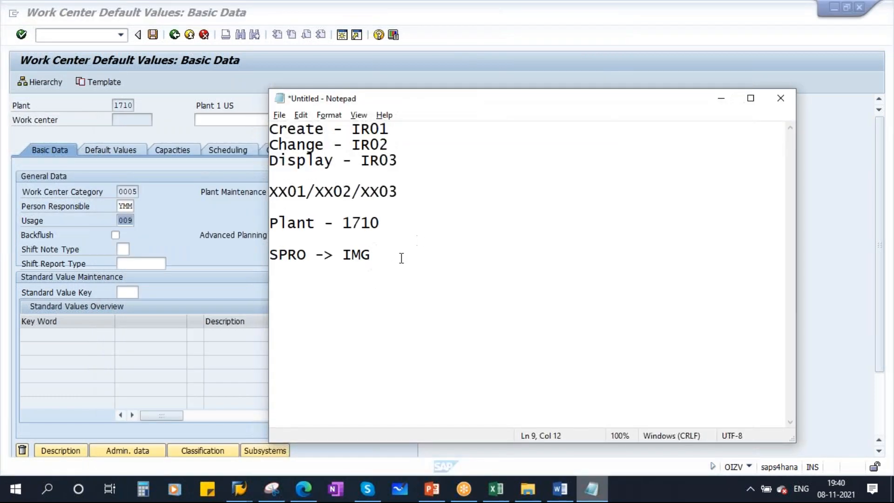
pyautogui.press('Return')
pyautogui.press('Return')
pyautogui.press('Return')
pyautogui.moveTo(381, 254); pyautogui.dragTo(270, 254)
pyautogui.press('BackSpace')
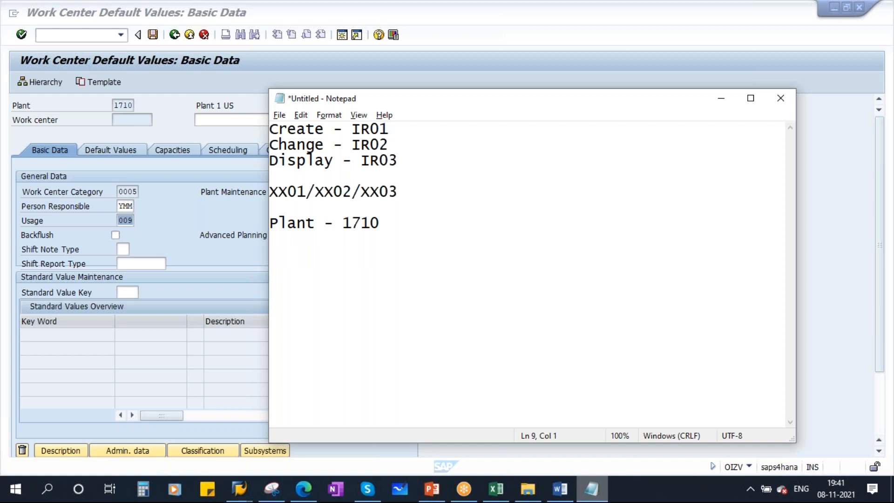
pyautogui.press('capslock')
pyautogui.write('WC')
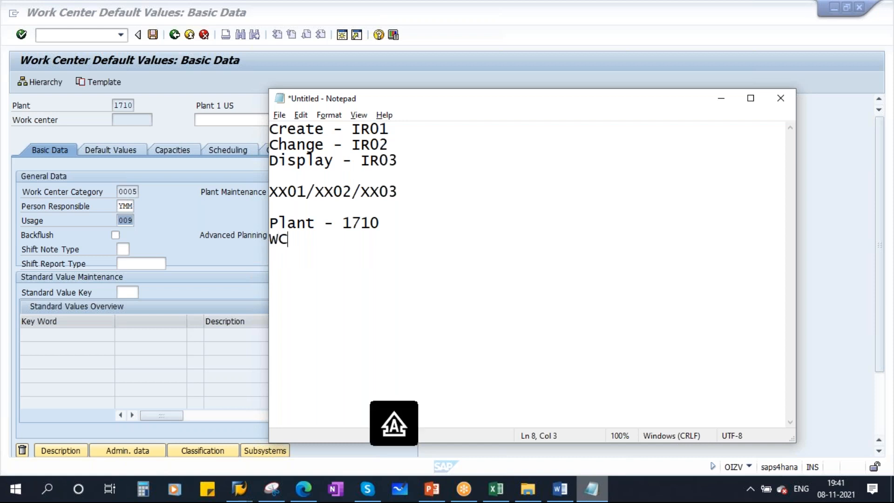
pyautogui.press('capslock')
pyautogui.write('categ')
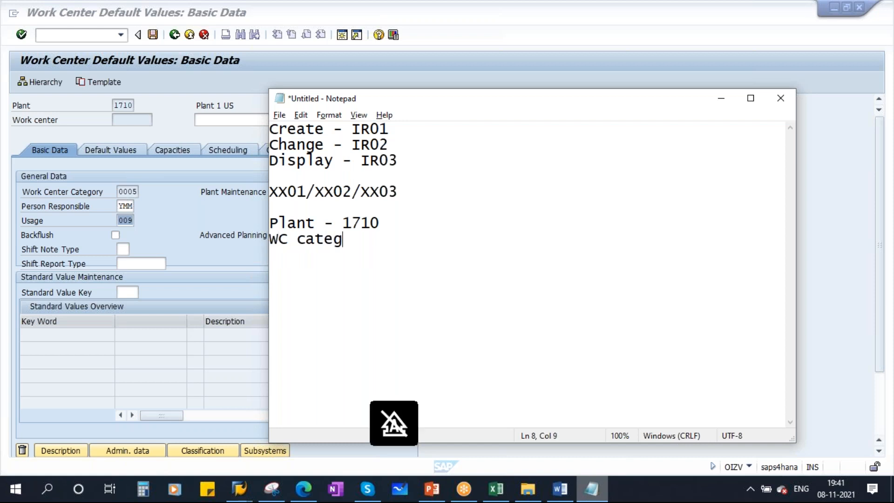
pyautogui.write('ory - 0005')
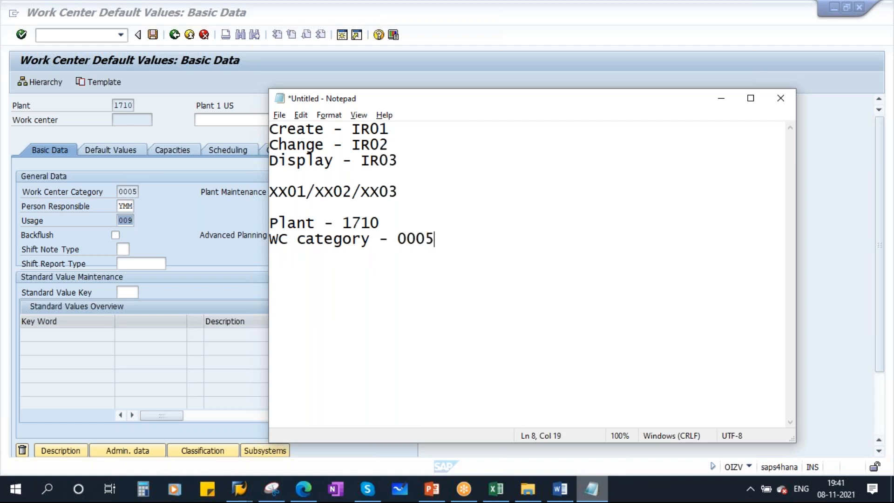
pyautogui.click(721, 100)
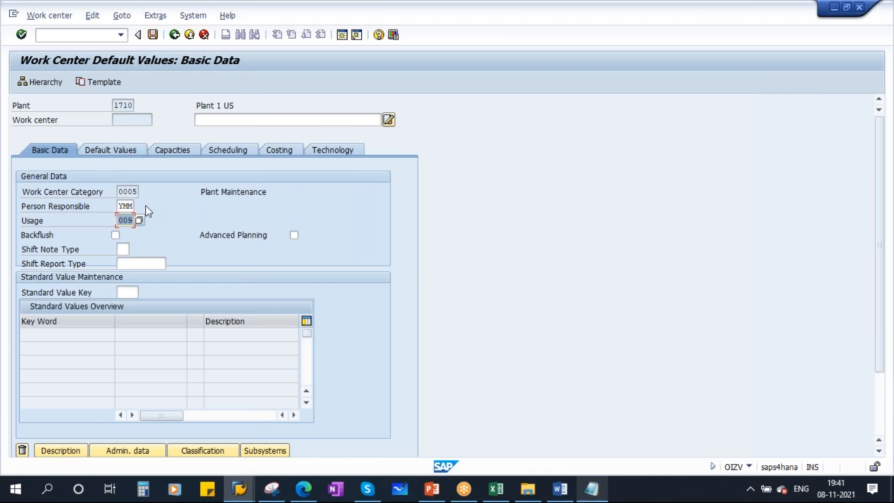
# Save the plant 1710, category 0005 default work center and return to TEST123's Create Work Center session
pyautogui.click(116, 106)
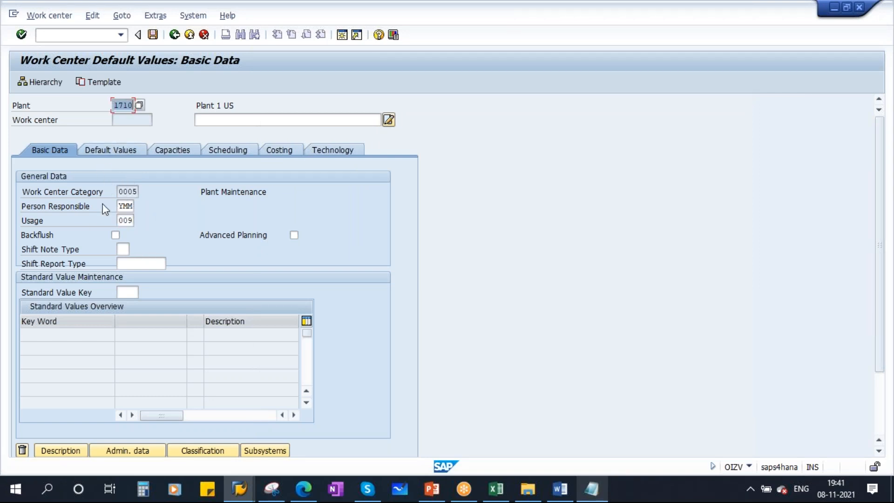
pyautogui.click(120, 192)
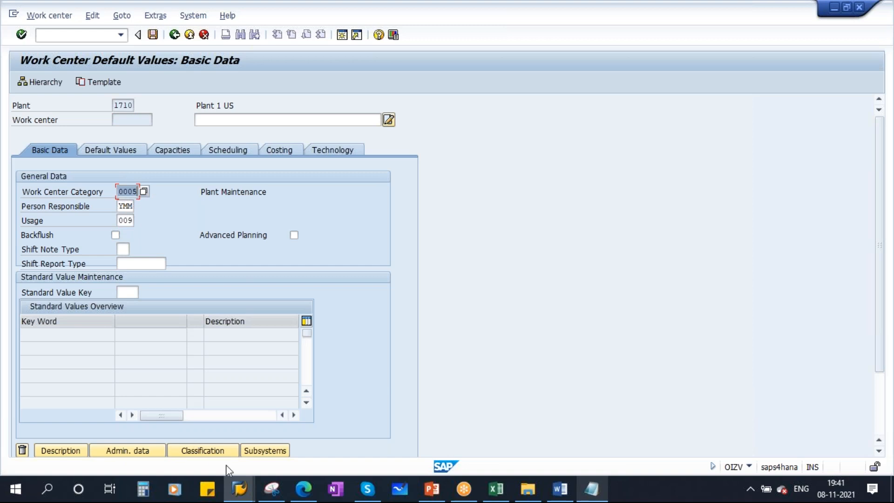
pyautogui.click(271, 488)
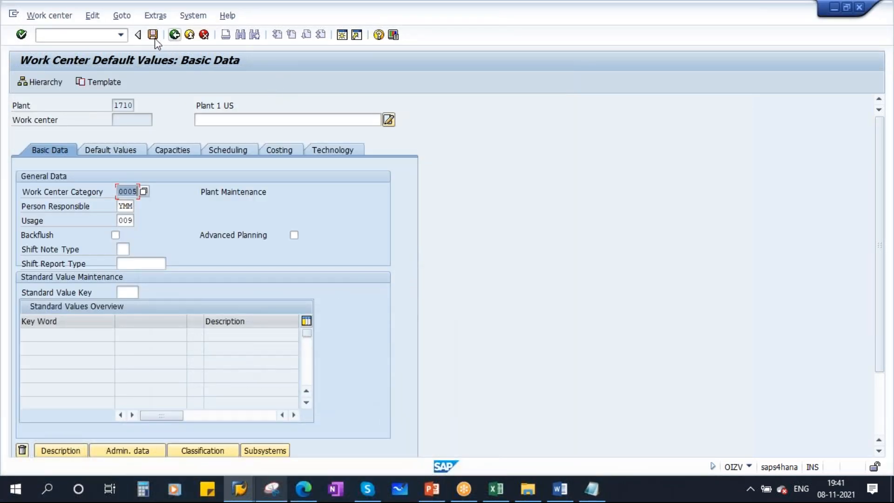
pyautogui.click(154, 35)
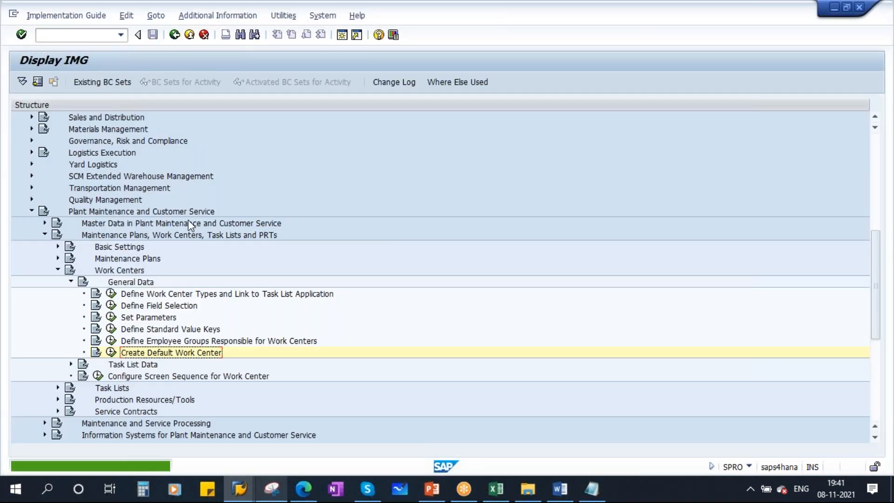
pyautogui.click(243, 494)
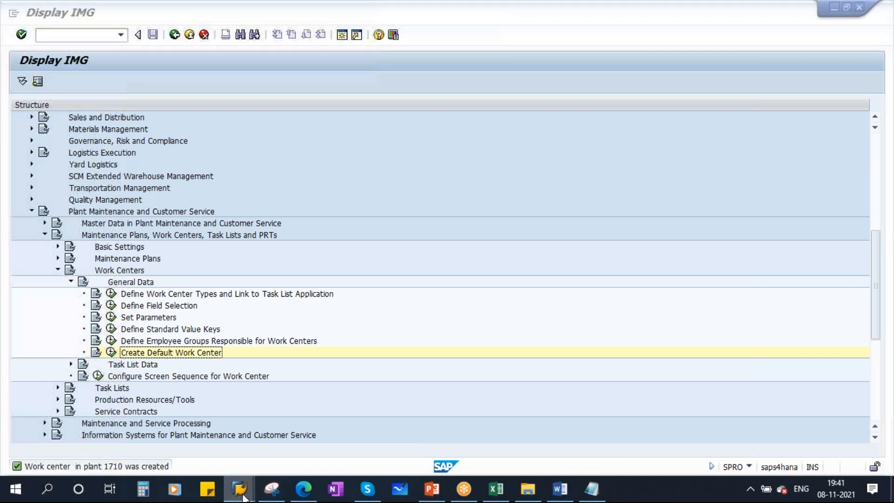
pyautogui.click(353, 419)
# Restart IR01 work center creation for test123 in plant 1710 with category 0005
pyautogui.click(60, 36)
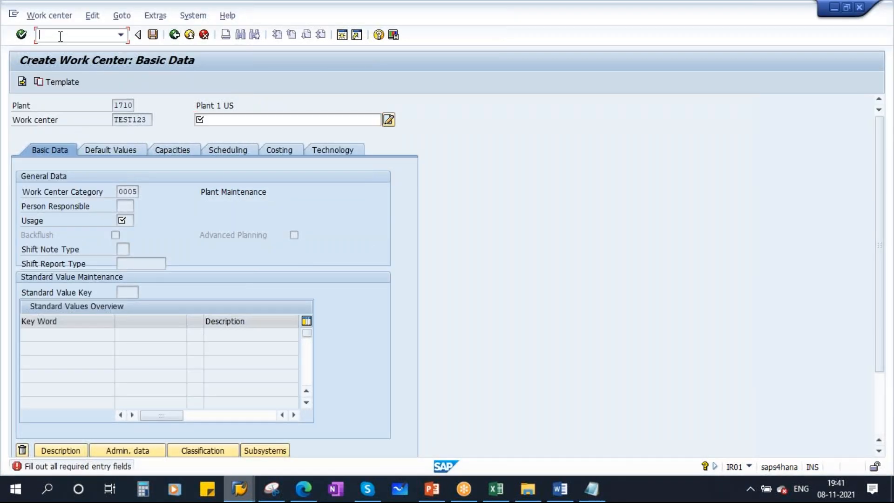
pyautogui.write('/n')
pyautogui.press('Return')
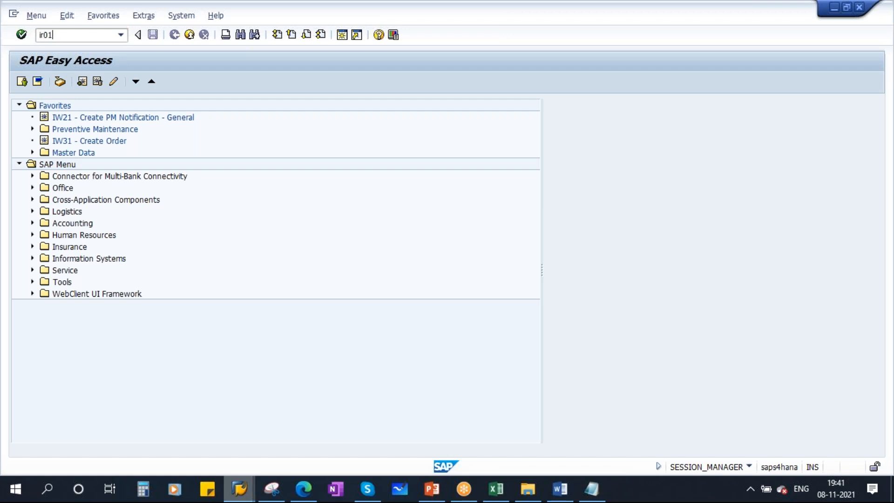
pyautogui.press('Return')
pyautogui.write('test123')
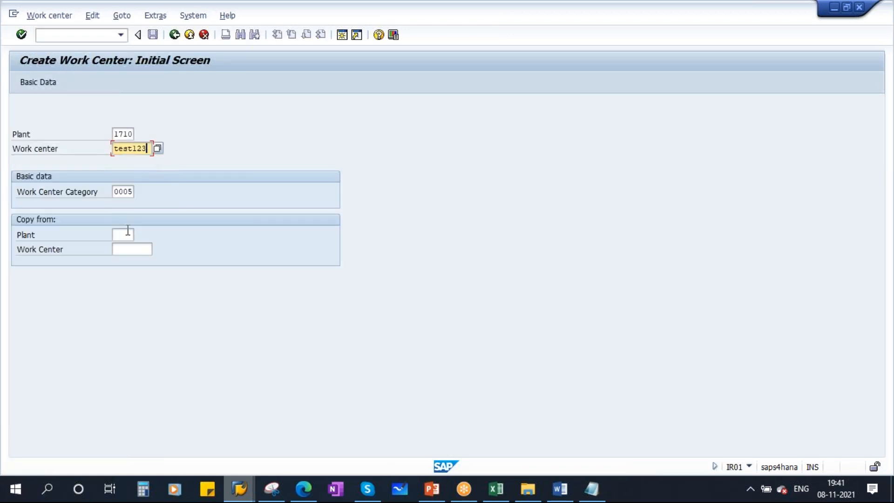
pyautogui.doubleClick(120, 192)
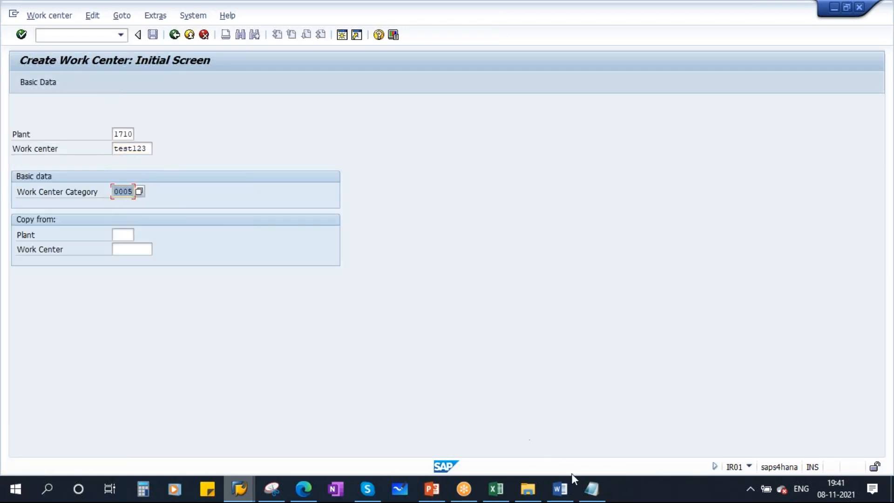
# Add a 'Default WC' line to the Notepad notes, then confirm the IR01 initial screen
pyautogui.click(592, 489)
pyautogui.moveTo(343, 223); pyautogui.dragTo(457, 245)
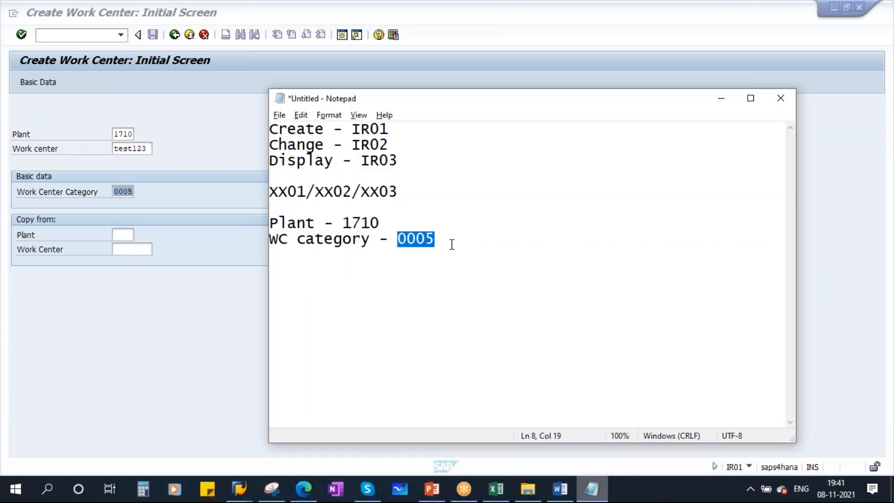
pyautogui.click(447, 243)
pyautogui.press('Return')
pyautogui.press('Return')
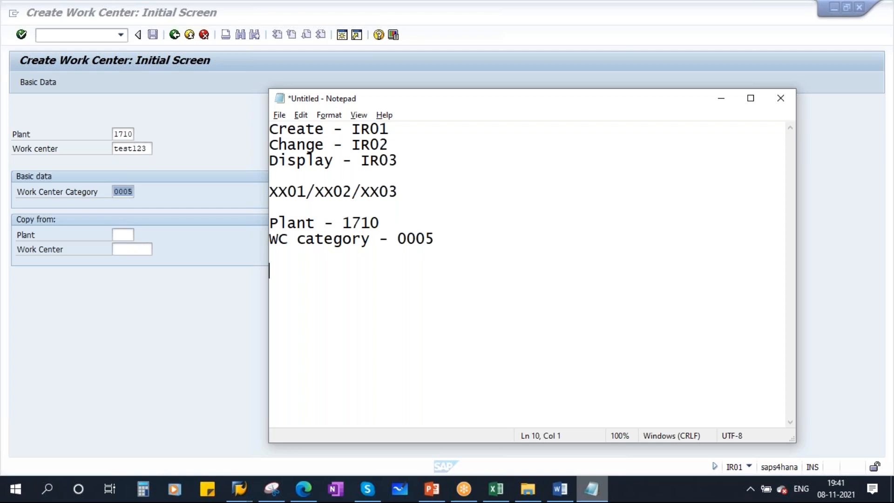
pyautogui.press('capslock')
pyautogui.write('D')
pyautogui.press('capslock')
pyautogui.write('efault')
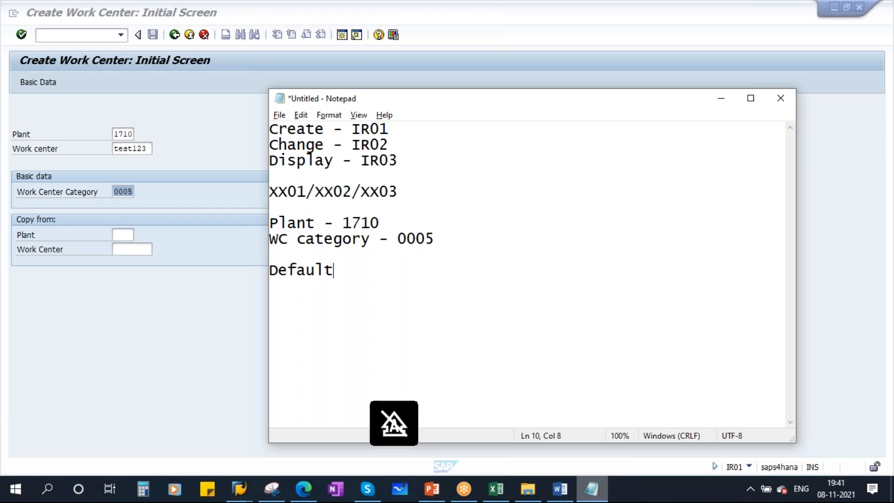
pyautogui.press('capslock')
pyautogui.write('WC')
pyautogui.click(724, 98)
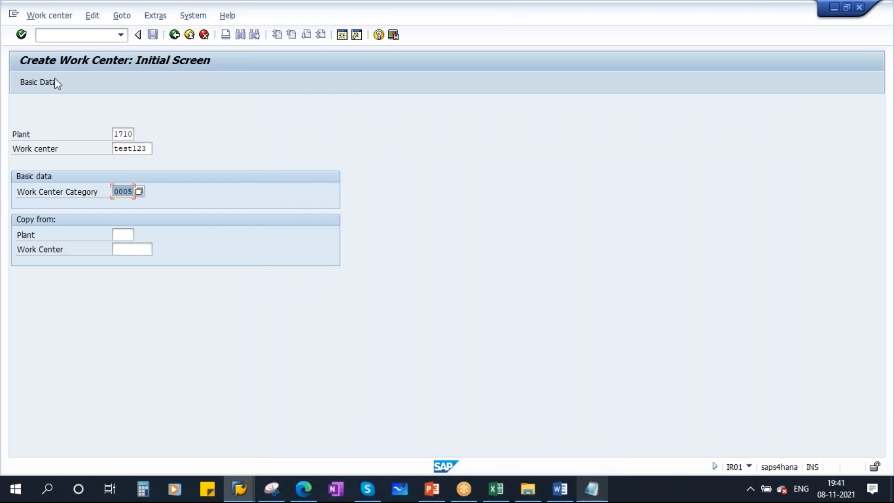
pyautogui.click(21, 35)
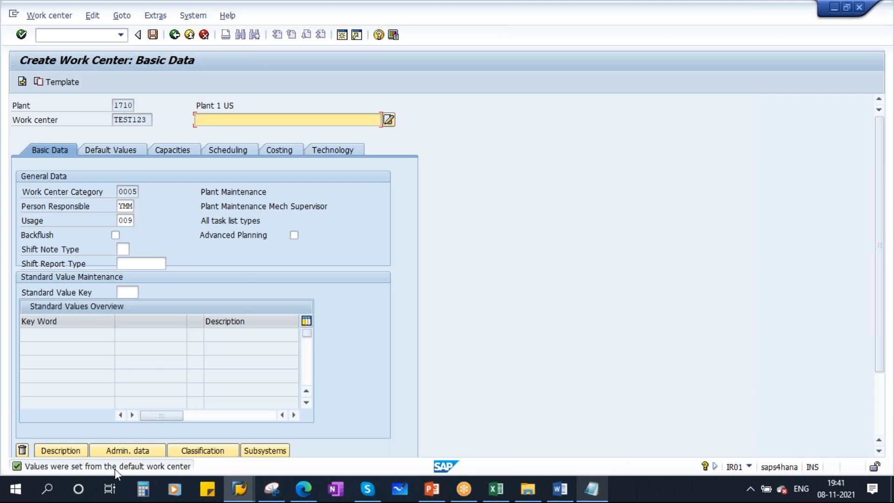
# Check TEST123's prefilled Person Responsible YMM and Usage 009 against the default values snip
pyautogui.click(118, 205)
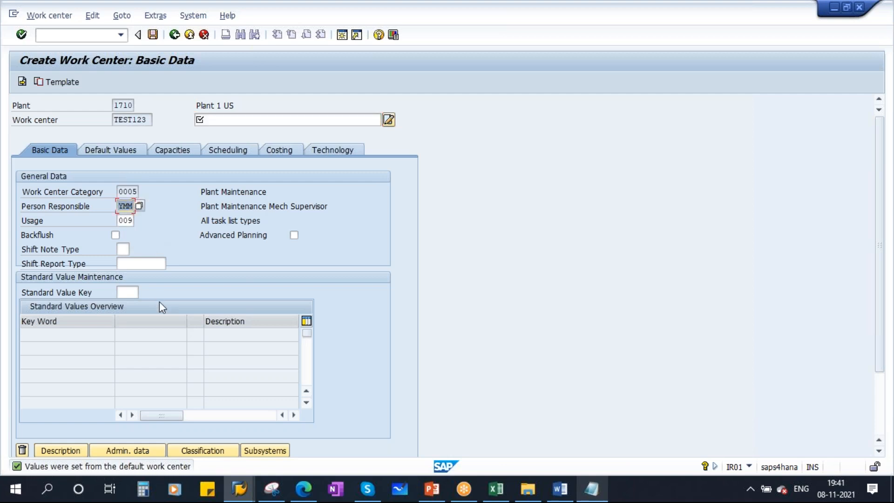
pyautogui.click(121, 222)
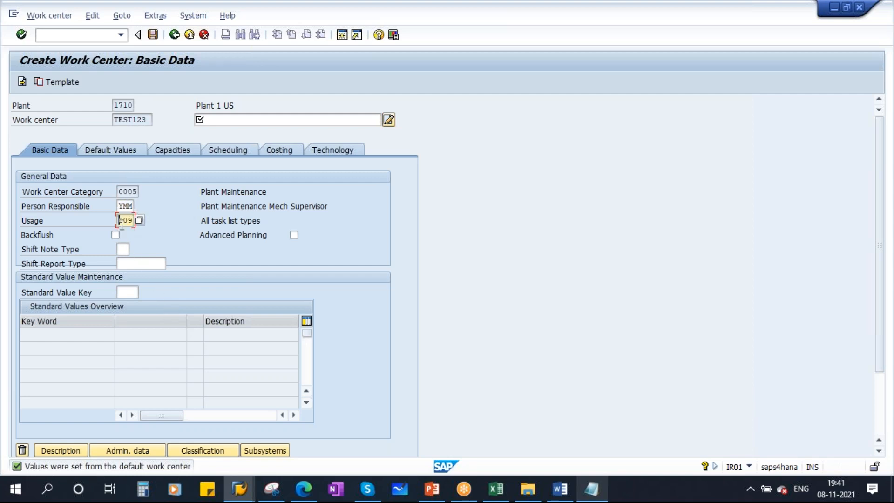
pyautogui.click(271, 488)
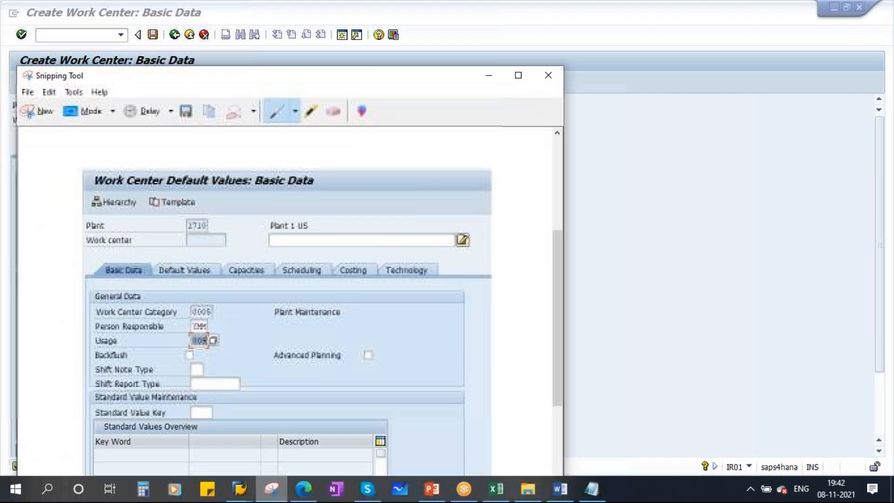
# Tick Person Responsible YMM and Usage 009 on the default values snip, then minimize it
pyautogui.moveTo(237, 79)
pyautogui.mouseDown()
pyautogui.moveTo(493, 79)
pyautogui.moveTo(464, 47)
pyautogui.mouseUp()
pyautogui.moveTo(441, 295); pyautogui.dragTo(484, 270)
pyautogui.moveTo(450, 311); pyautogui.dragTo(498, 294)
pyautogui.moveTo(446, 35); pyautogui.dragTo(445, 91)
pyautogui.click(719, 102)
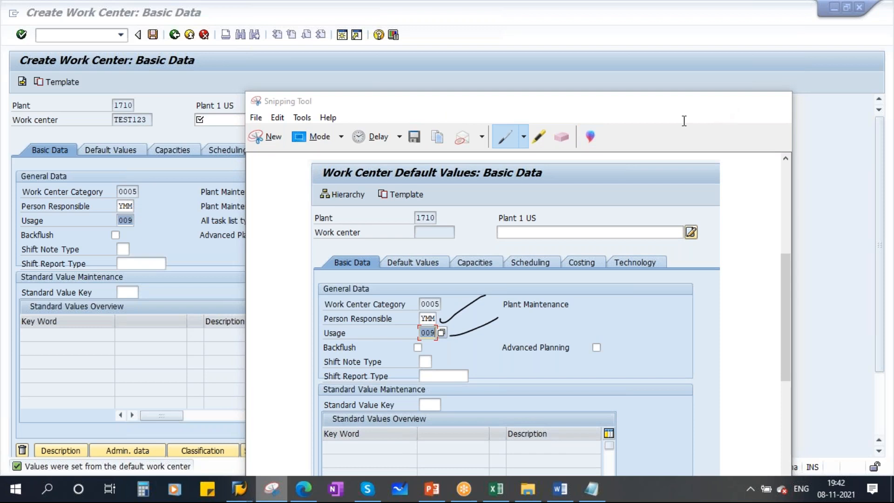